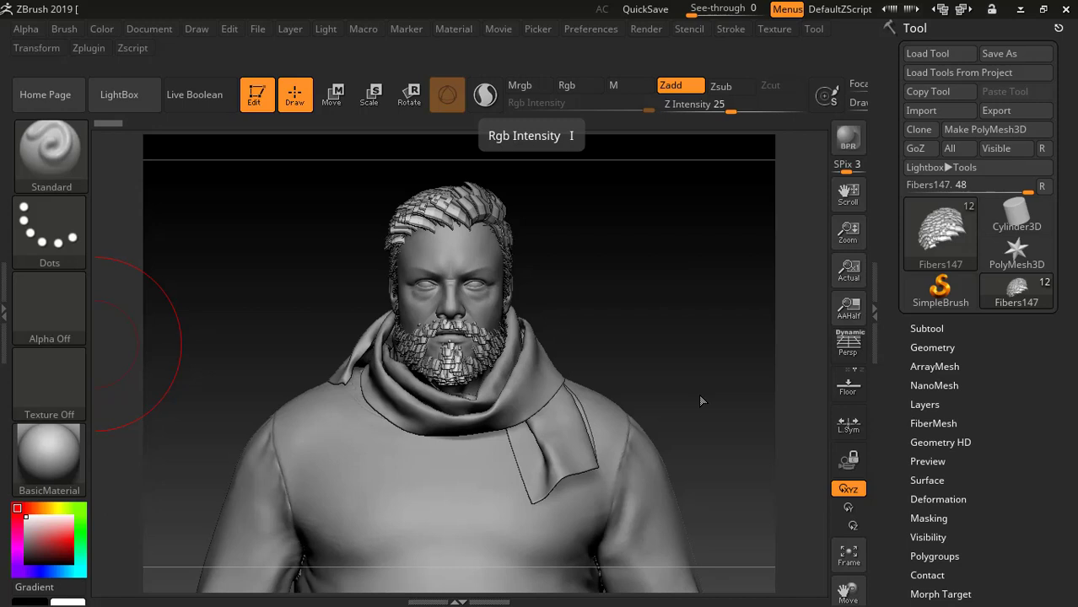
Step: Examine the hair strands and beard of the scarf-wearing character from several angles
{"action": "left_click", "coordinate": [45, 145]}
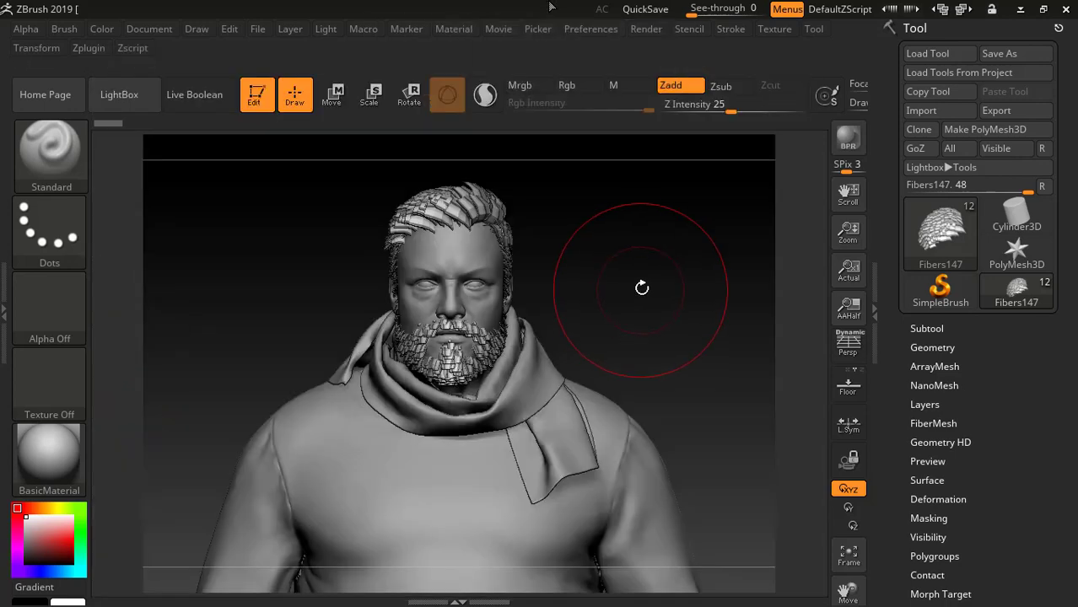
{"action": "mouse_move", "coordinate": [625, 285]}
{"action": "left_mouse_down"}
{"action": "mouse_move", "coordinate": [671, 284]}
{"action": "mouse_move", "coordinate": [613, 284]}
{"action": "mouse_move", "coordinate": [630, 284]}
{"action": "mouse_move", "coordinate": [640, 231]}
{"action": "mouse_move", "coordinate": [640, 284]}
{"action": "mouse_move", "coordinate": [676, 268]}
{"action": "mouse_move", "coordinate": [619, 270]}
{"action": "mouse_move", "coordinate": [620, 243]}
{"action": "mouse_move", "coordinate": [671, 235]}
{"action": "mouse_move", "coordinate": [690, 369]}
{"action": "mouse_move", "coordinate": [649, 320]}
{"action": "left_mouse_up"}
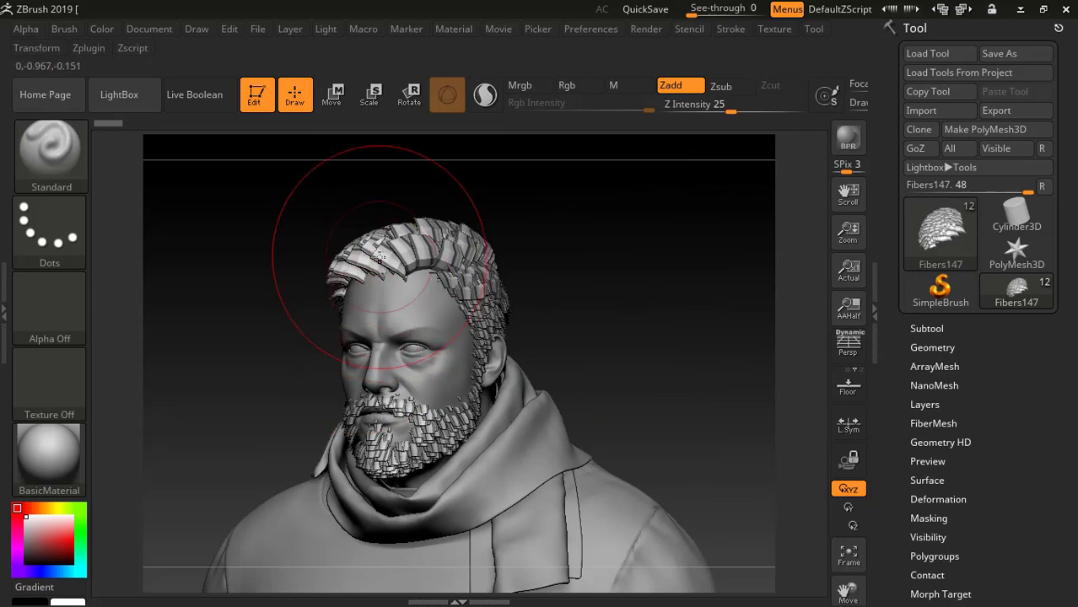
{"action": "mouse_move", "coordinate": [609, 285]}
{"action": "left_mouse_down"}
{"action": "mouse_move", "coordinate": [595, 284]}
{"action": "mouse_move", "coordinate": [621, 282]}
{"action": "left_mouse_up"}
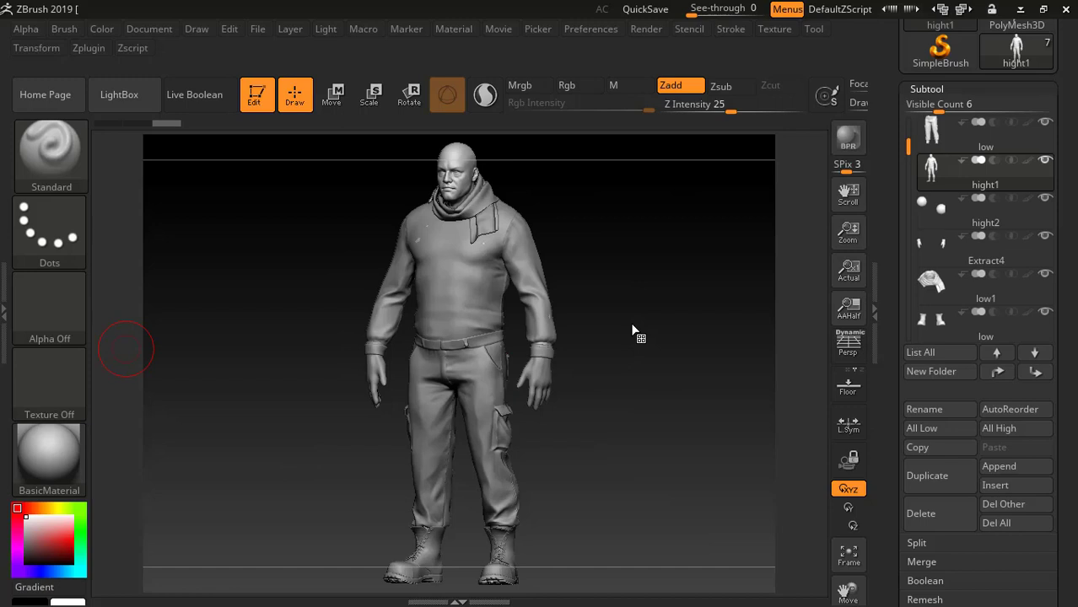
Step: Isolate the hight1 body subtool by hiding all the other subtools
{"action": "left_click_drag", "start_coordinate": [608, 346], "coordinate": [629, 336]}
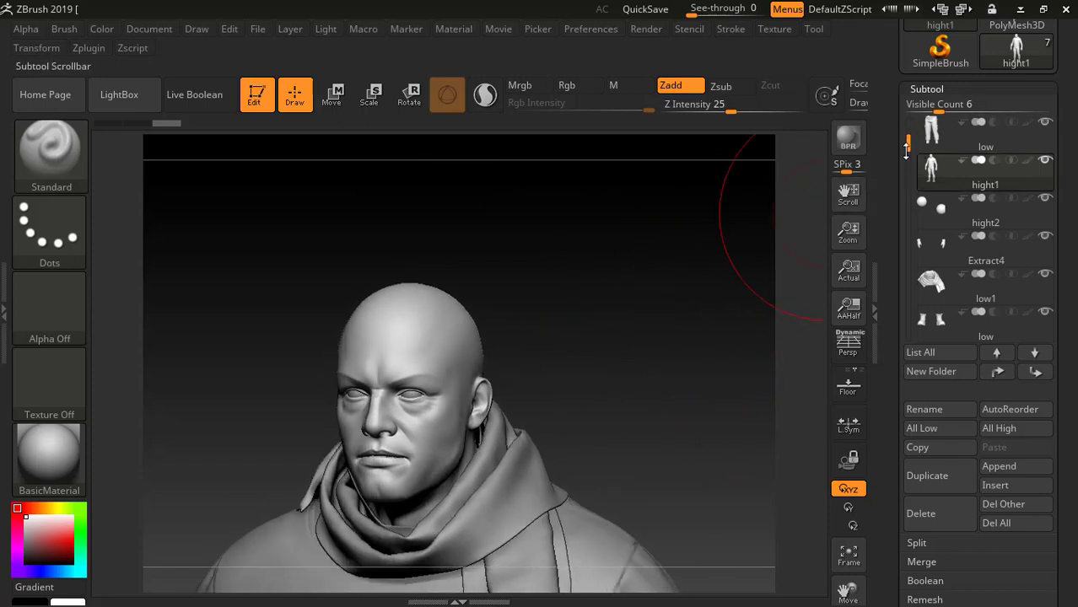
{"action": "mouse_move", "coordinate": [934, 158]}
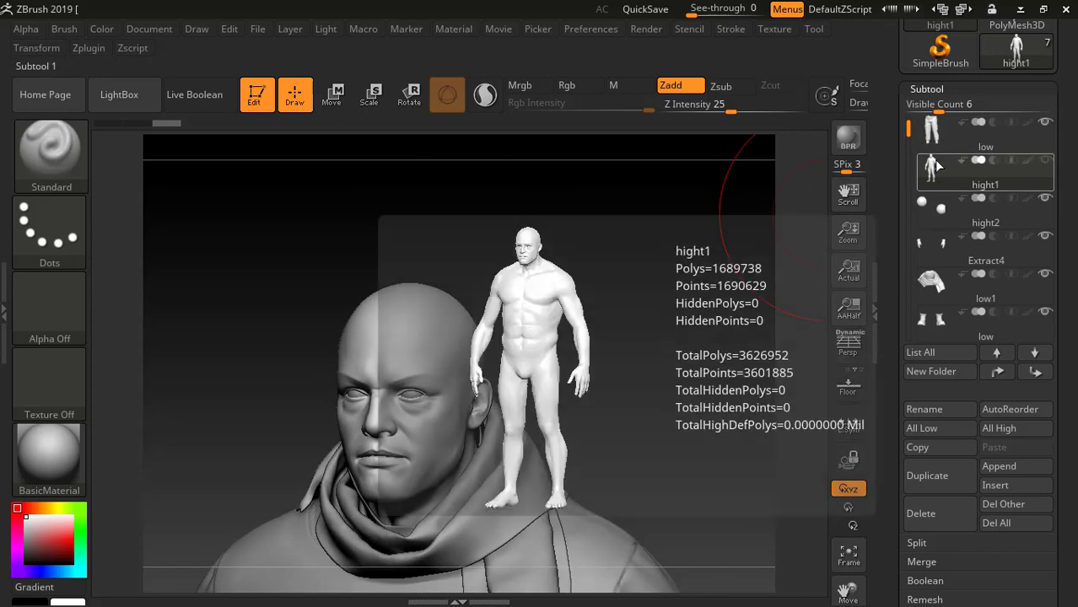
{"action": "key", "text": "shift"}
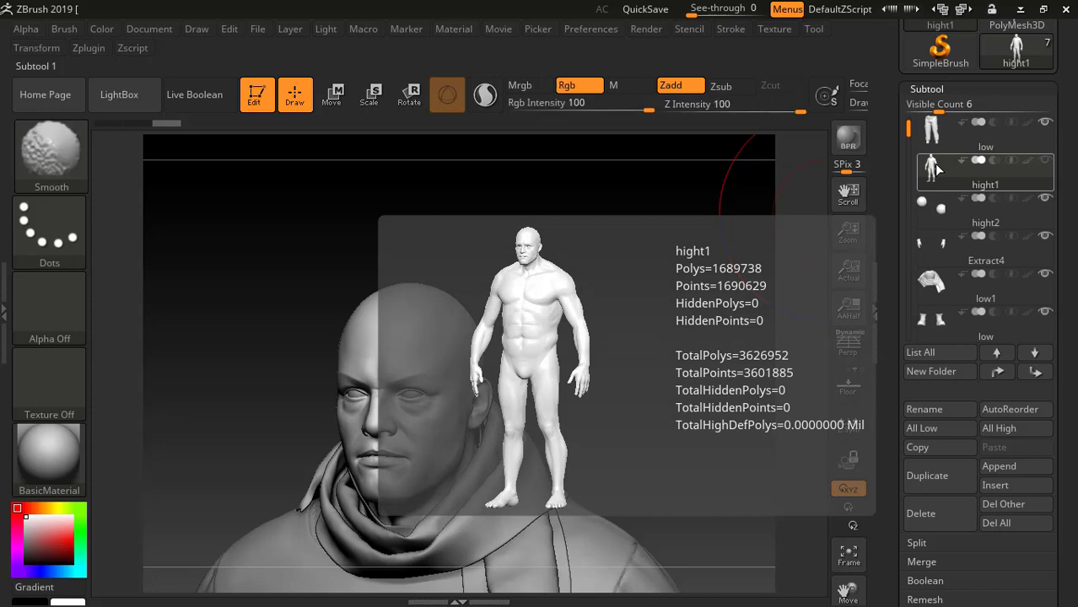
{"action": "left_click", "coordinate": [936, 170], "text": "shift"}
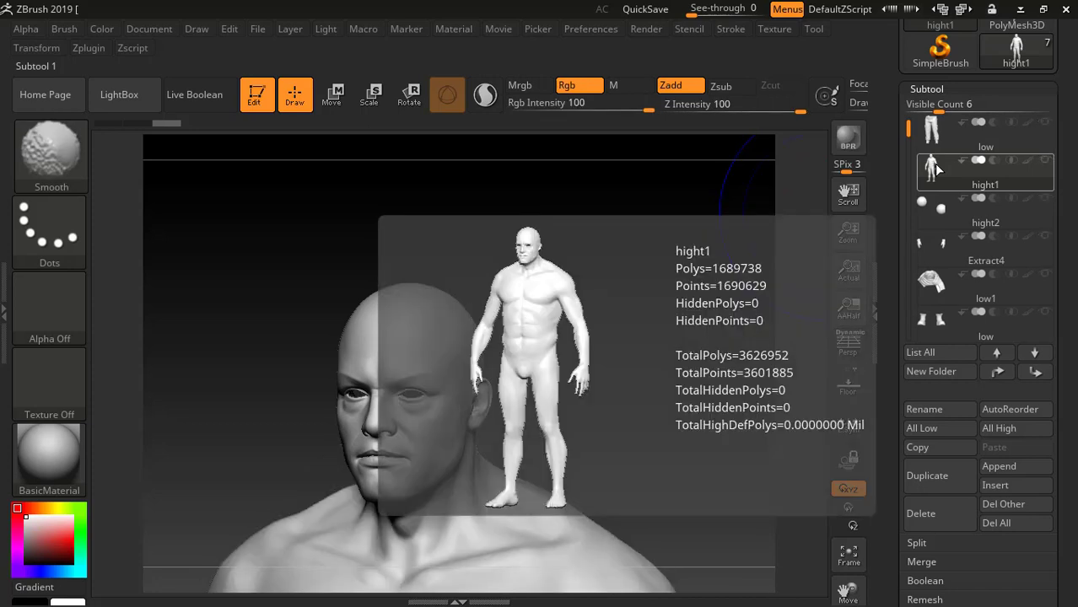
Step: Shrink the brush and paint a rounded mask over the crown of the bald head
{"action": "mouse_move", "coordinate": [640, 307]}
{"action": "left_mouse_down"}
{"action": "mouse_move", "coordinate": [654, 260]}
{"action": "mouse_move", "coordinate": [640, 264]}
{"action": "mouse_move", "coordinate": [706, 262]}
{"action": "mouse_move", "coordinate": [654, 250]}
{"action": "mouse_move", "coordinate": [628, 267]}
{"action": "mouse_move", "coordinate": [660, 415]}
{"action": "mouse_move", "coordinate": [695, 323]}
{"action": "mouse_move", "coordinate": [599, 341]}
{"action": "mouse_move", "coordinate": [705, 330]}
{"action": "mouse_move", "coordinate": [665, 336]}
{"action": "mouse_move", "coordinate": [636, 304]}
{"action": "left_mouse_up"}
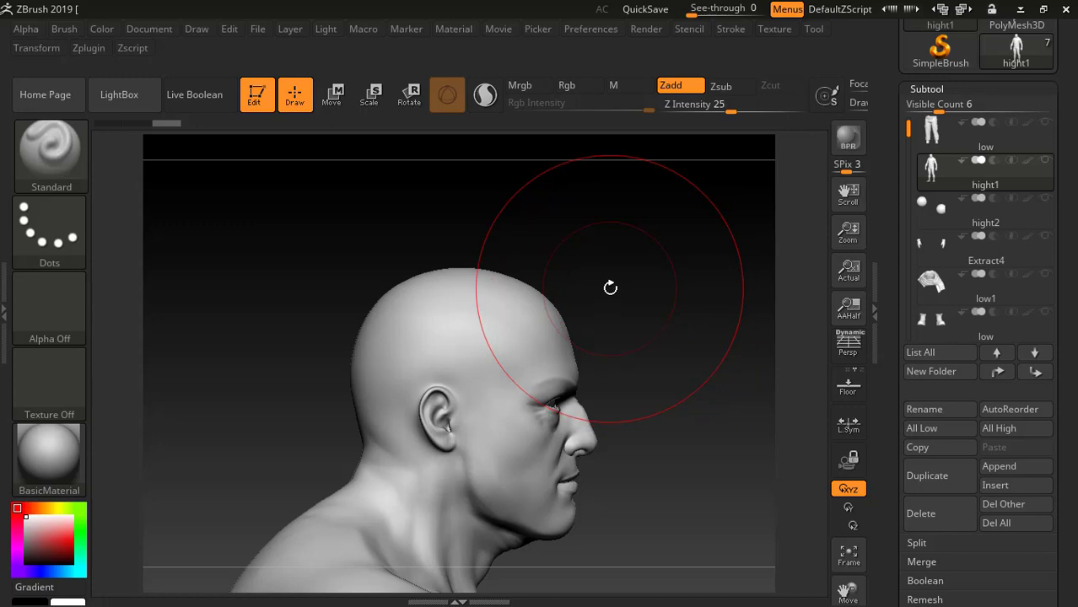
{"action": "key", "text": "bracketleft"}
{"action": "key", "text": "bracketleft"}
{"action": "key", "text": "bracketleft"}
{"action": "key", "text": "bracketleft"}
{"action": "key", "text": "bracketleft"}
{"action": "key", "text": "bracketleft"}
{"action": "key", "text": "bracketleft"}
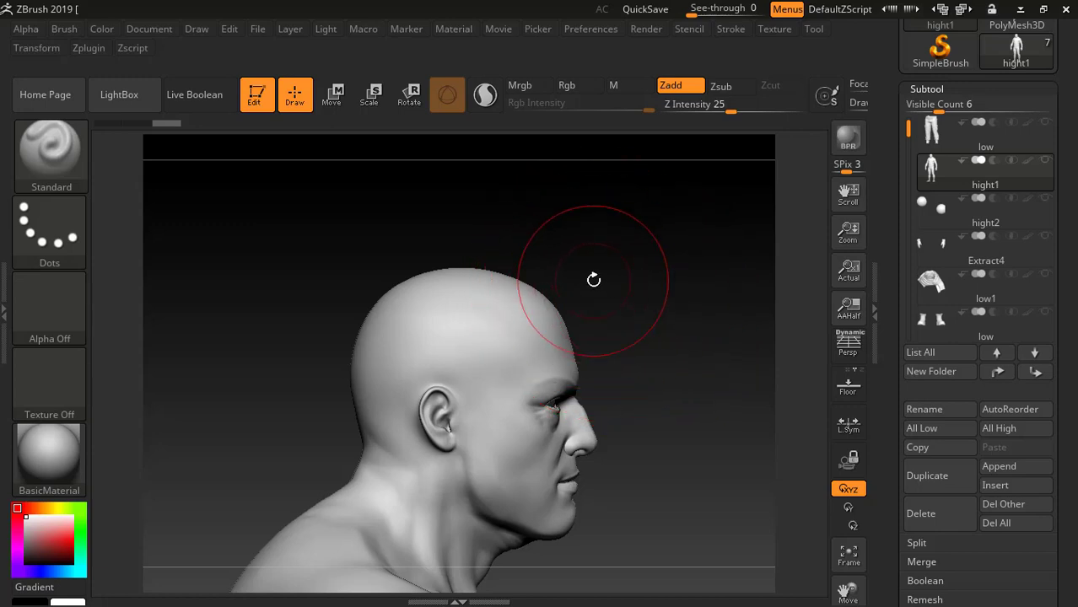
{"action": "key", "text": "bracketleft"}
{"action": "key", "text": "bracketleft"}
{"action": "key", "text": "bracketleft"}
{"action": "key", "text": "bracketleft"}
{"action": "key", "text": "bracketleft"}
{"action": "key", "text": "bracketleft"}
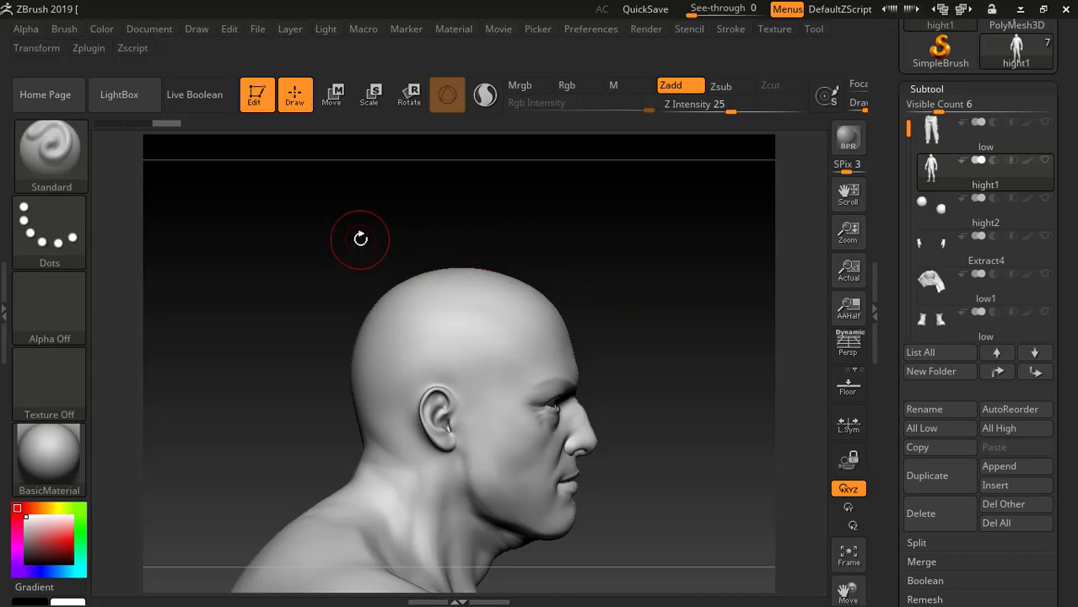
{"action": "mouse_move", "coordinate": [361, 238]}
{"action": "left_mouse_down"}
{"action": "mouse_move", "coordinate": [512, 251]}
{"action": "mouse_move", "coordinate": [695, 307]}
{"action": "mouse_move", "coordinate": [596, 231]}
{"action": "mouse_move", "coordinate": [618, 341]}
{"action": "mouse_move", "coordinate": [626, 281]}
{"action": "mouse_move", "coordinate": [291, 400]}
{"action": "left_mouse_up"}
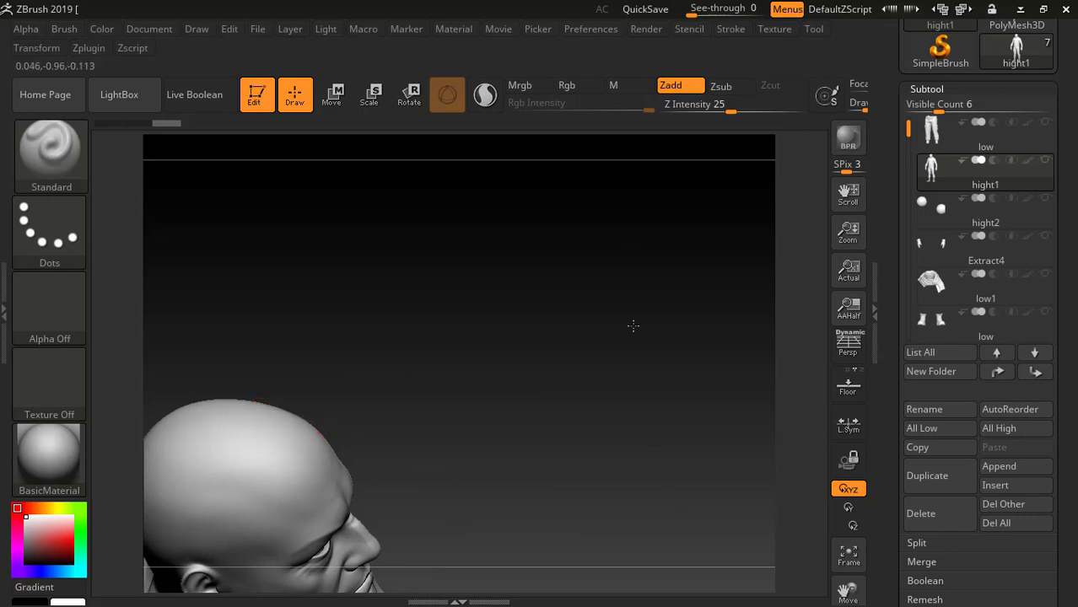
{"action": "left_click_drag", "start_coordinate": [632, 322], "coordinate": [461, 385]}
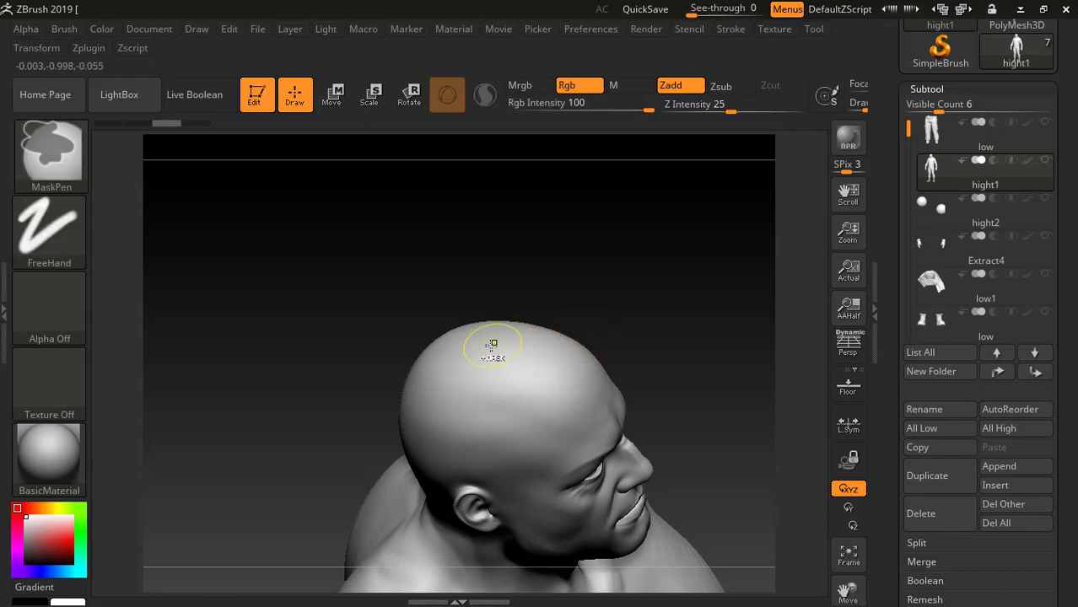
{"action": "mouse_move", "coordinate": [490, 344]}
{"action": "left_mouse_down", "text": "ctrl"}
{"action": "mouse_move", "coordinate": [497, 379]}
{"action": "mouse_move", "coordinate": [485, 353]}
{"action": "mouse_move", "coordinate": [513, 364]}
{"action": "mouse_move", "coordinate": [468, 381]}
{"action": "left_mouse_up", "text": "ctrl"}
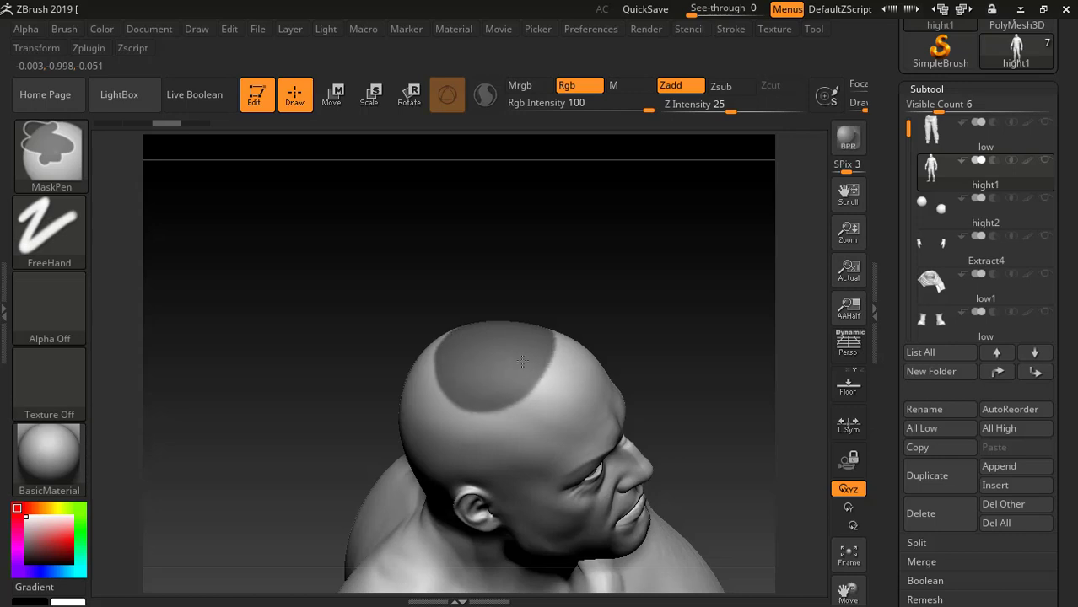
Step: Generate a FiberMesh preview on the masked area of the head
{"action": "mouse_move", "coordinate": [621, 294]}
{"action": "left_mouse_down"}
{"action": "mouse_move", "coordinate": [645, 238]}
{"action": "mouse_move", "coordinate": [654, 293]}
{"action": "mouse_move", "coordinate": [578, 308]}
{"action": "mouse_move", "coordinate": [602, 325]}
{"action": "mouse_move", "coordinate": [616, 303]}
{"action": "left_mouse_up"}
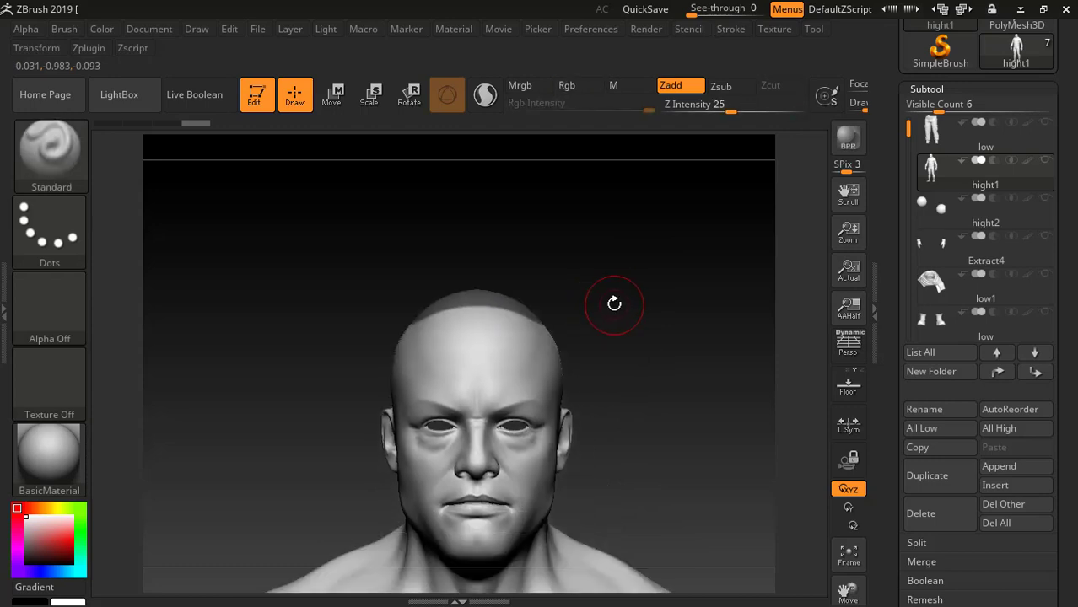
{"action": "left_click_drag", "start_coordinate": [1061, 353], "coordinate": [1075, 193]}
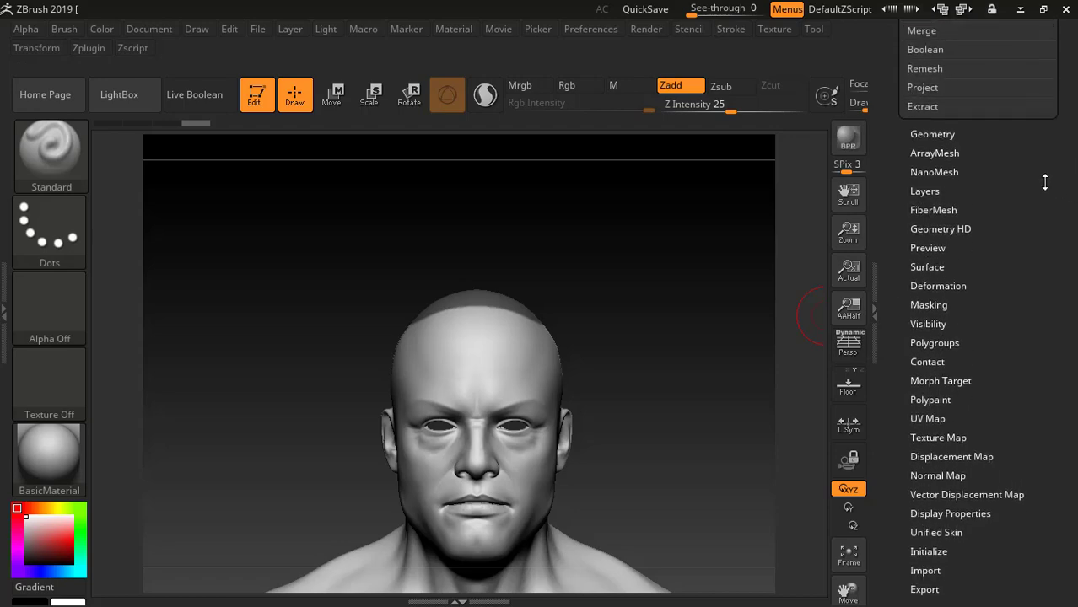
{"action": "left_click_drag", "start_coordinate": [1022, 226], "coordinate": [1024, 179]}
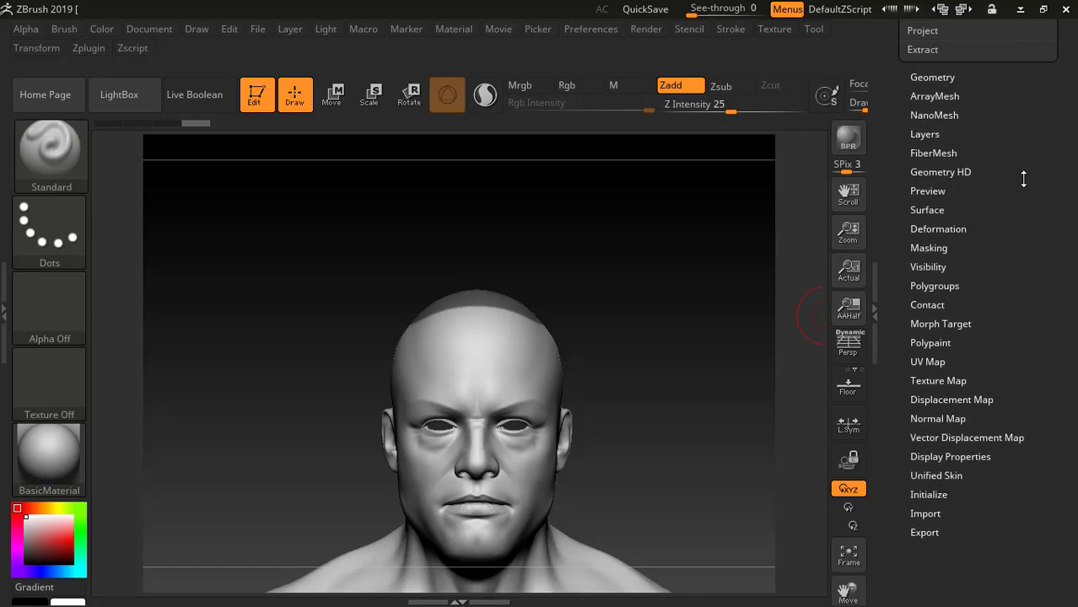
{"action": "left_click", "coordinate": [936, 152]}
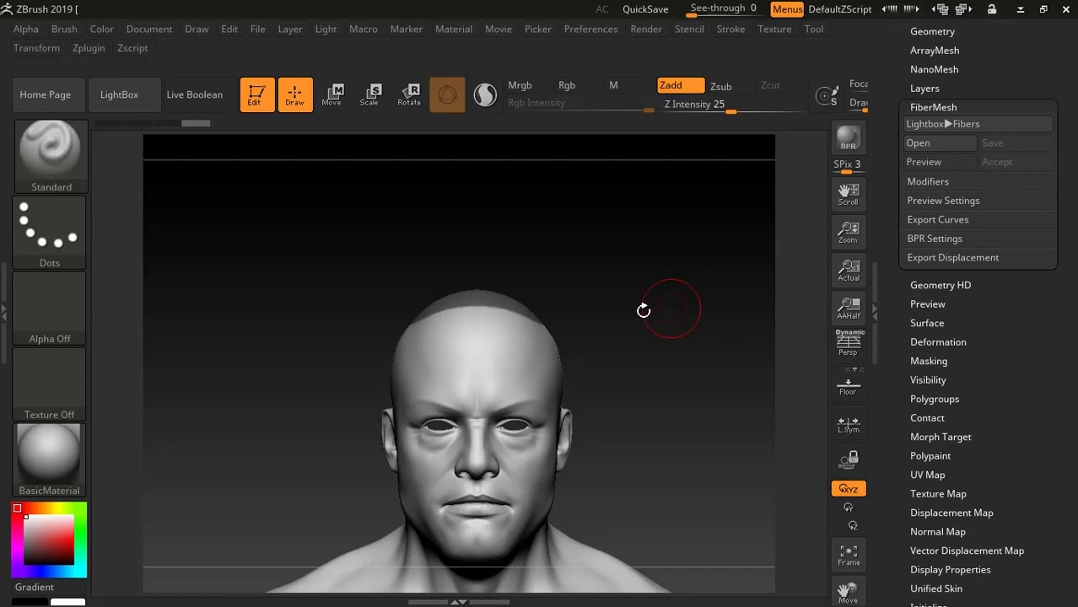
{"action": "left_click_drag", "start_coordinate": [643, 310], "coordinate": [808, 273]}
{"action": "left_click_drag", "start_coordinate": [724, 222], "coordinate": [674, 241]}
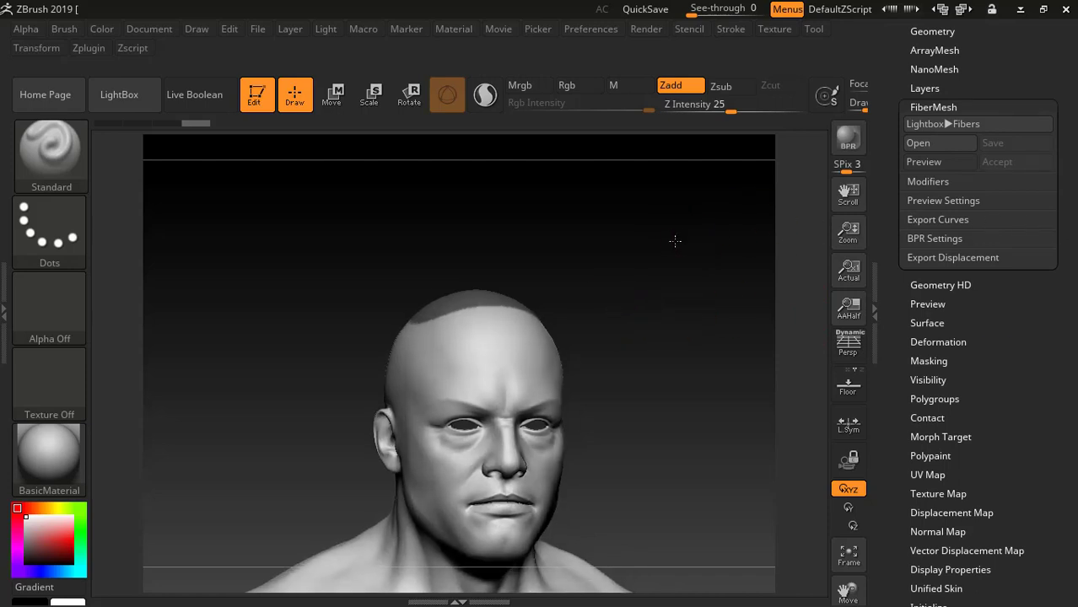
{"action": "left_click", "coordinate": [936, 160]}
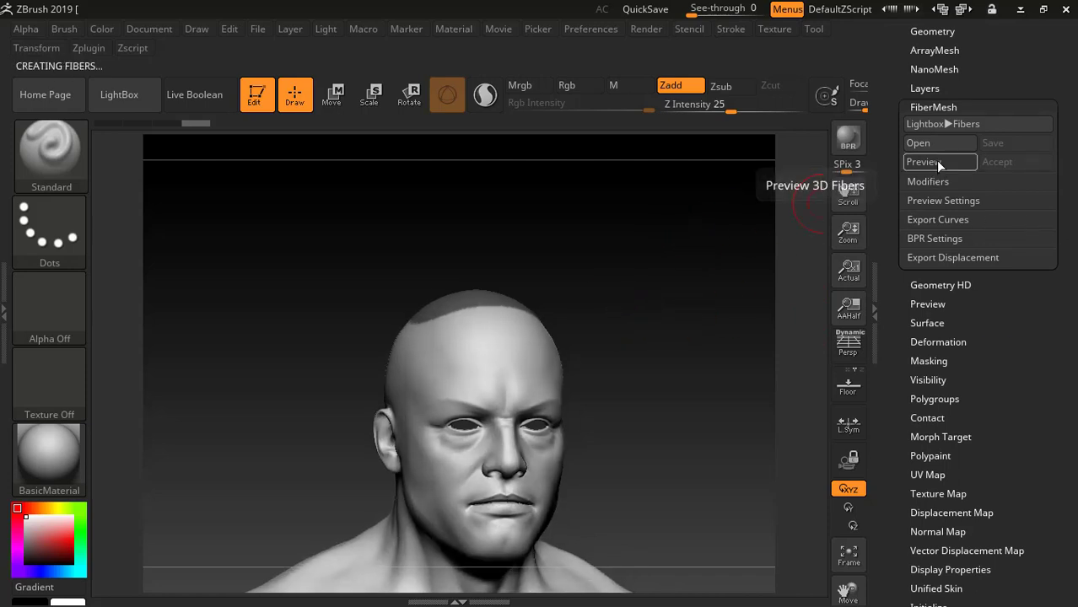
{"action": "left_click_drag", "start_coordinate": [634, 302], "coordinate": [669, 293]}
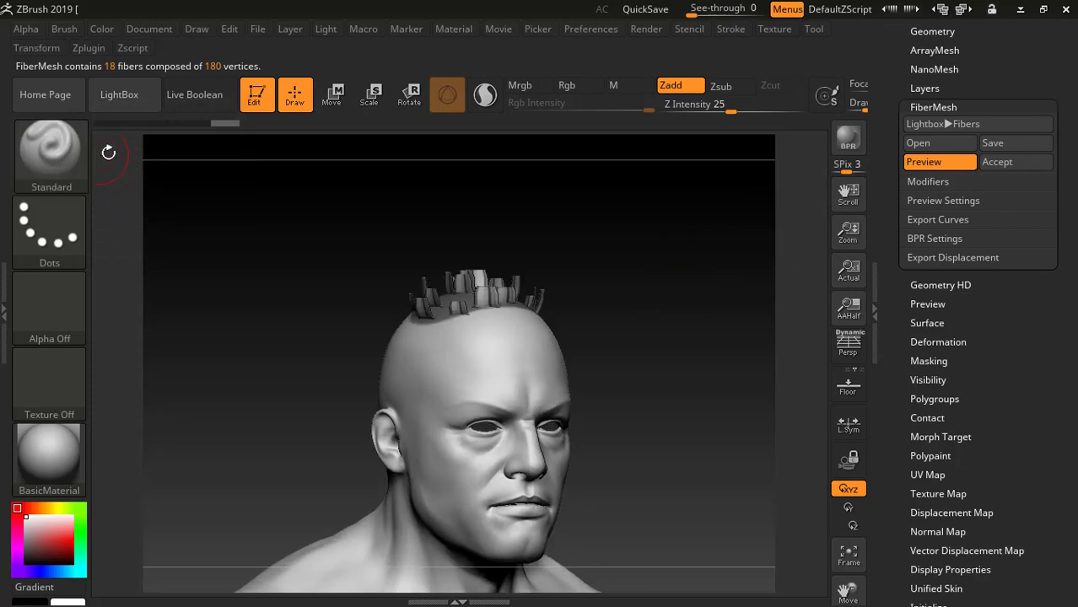
Step: Apply the Fibers160 preset from the LightBox fiber library to the previewed fibers
{"action": "left_click", "coordinate": [119, 95]}
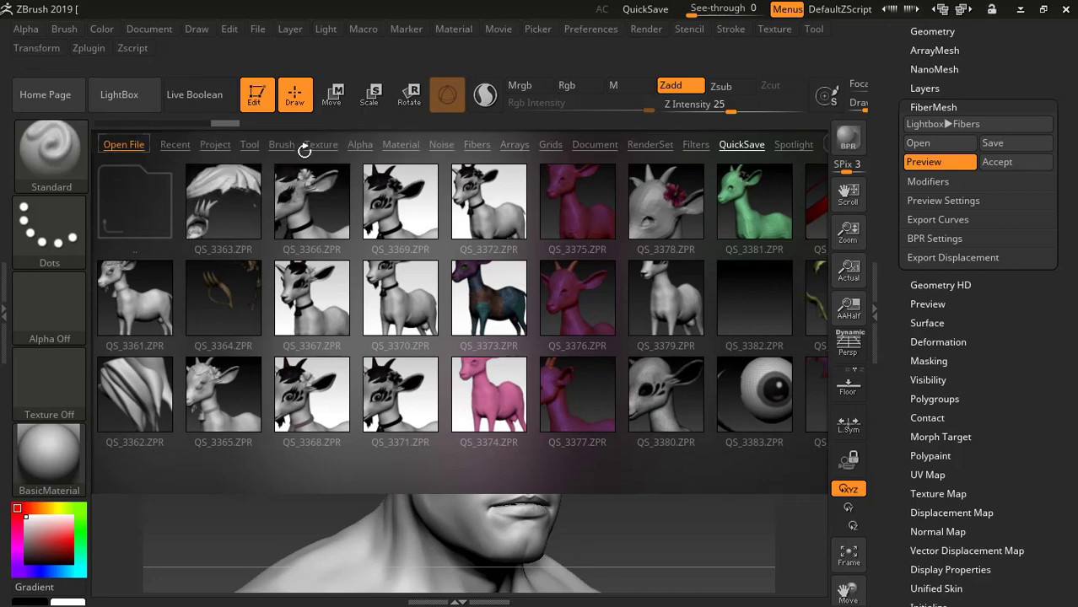
{"action": "left_click", "coordinate": [649, 144]}
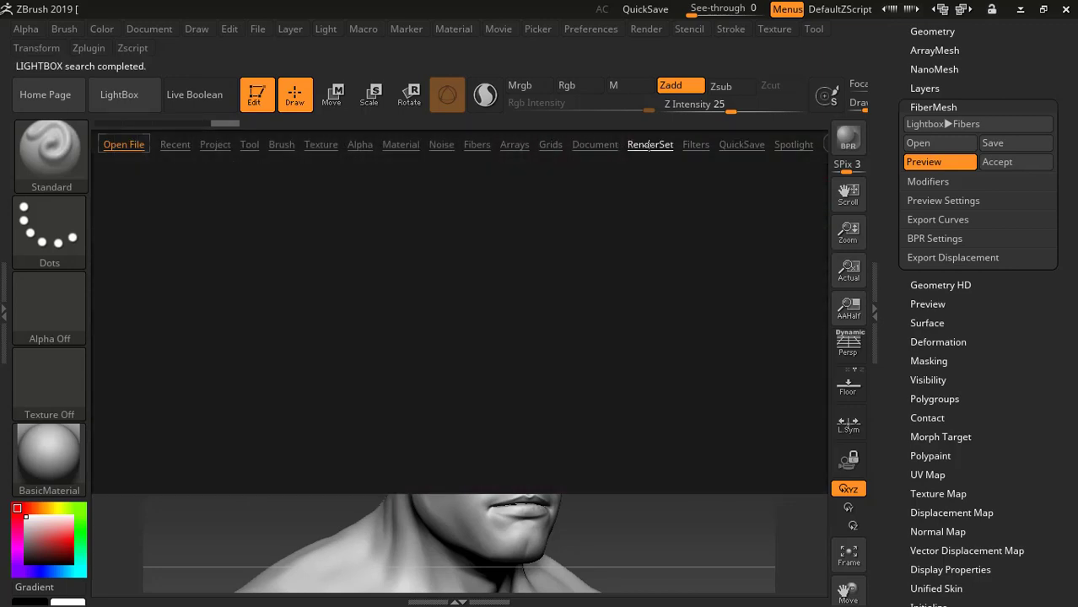
{"action": "left_click", "coordinate": [694, 145]}
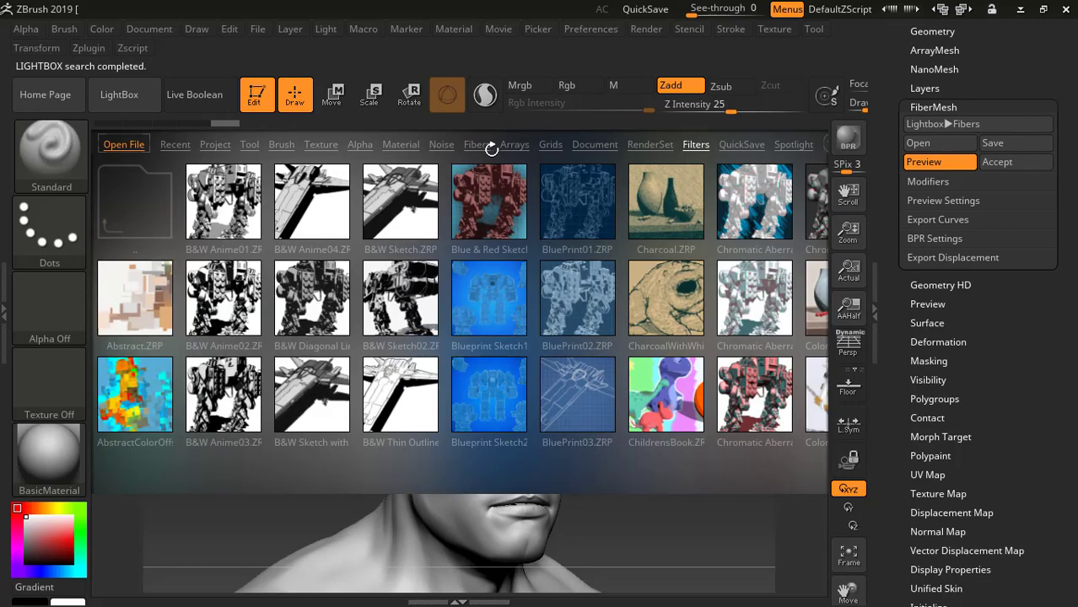
{"action": "left_click", "coordinate": [484, 149]}
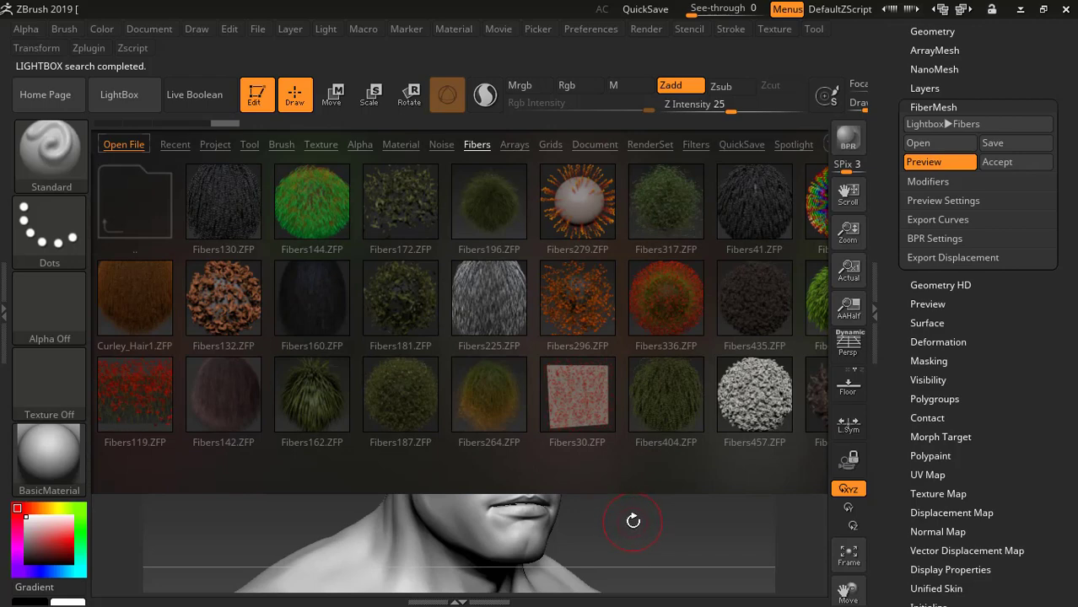
{"action": "double_click", "coordinate": [318, 305]}
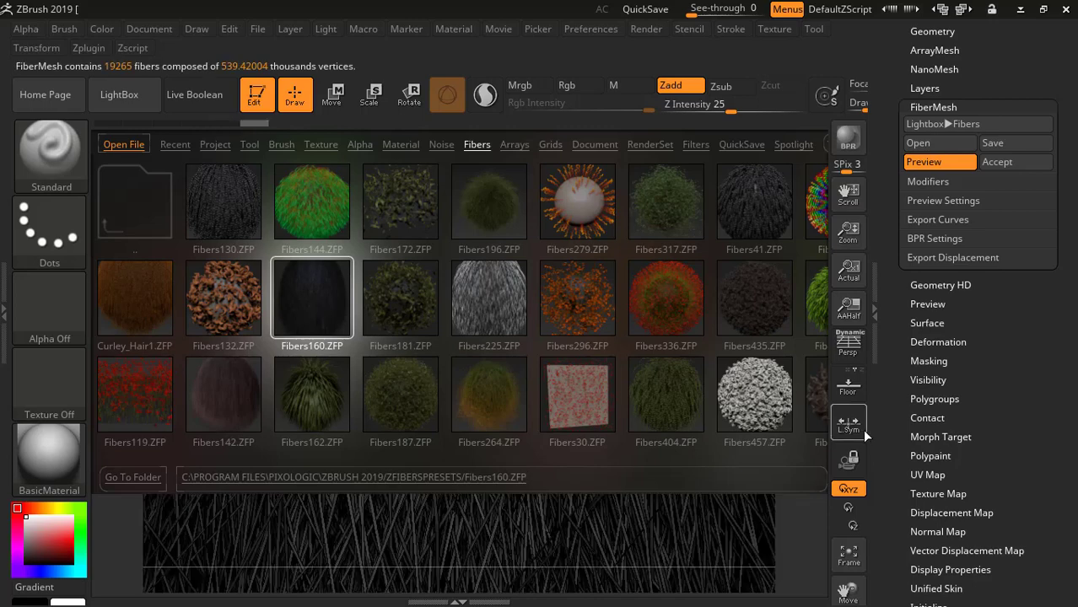
{"action": "left_click", "coordinate": [133, 104]}
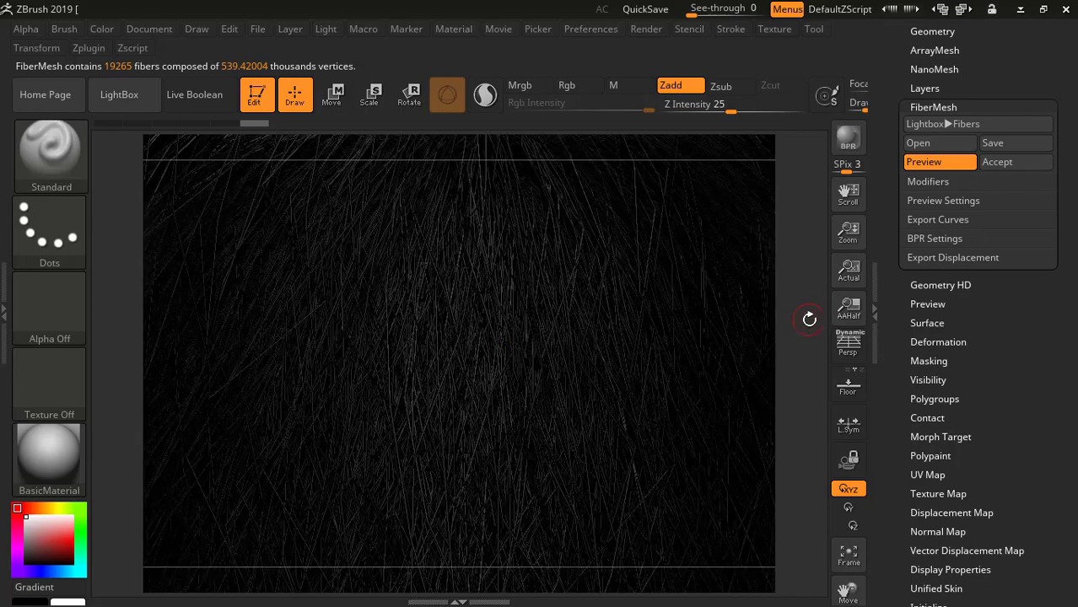
Step: Shorten the previewed fibers to a Length of about 72.56 in the FiberMesh modifiers
{"action": "left_click_drag", "start_coordinate": [809, 319], "coordinate": [720, 539], "text": "alt"}
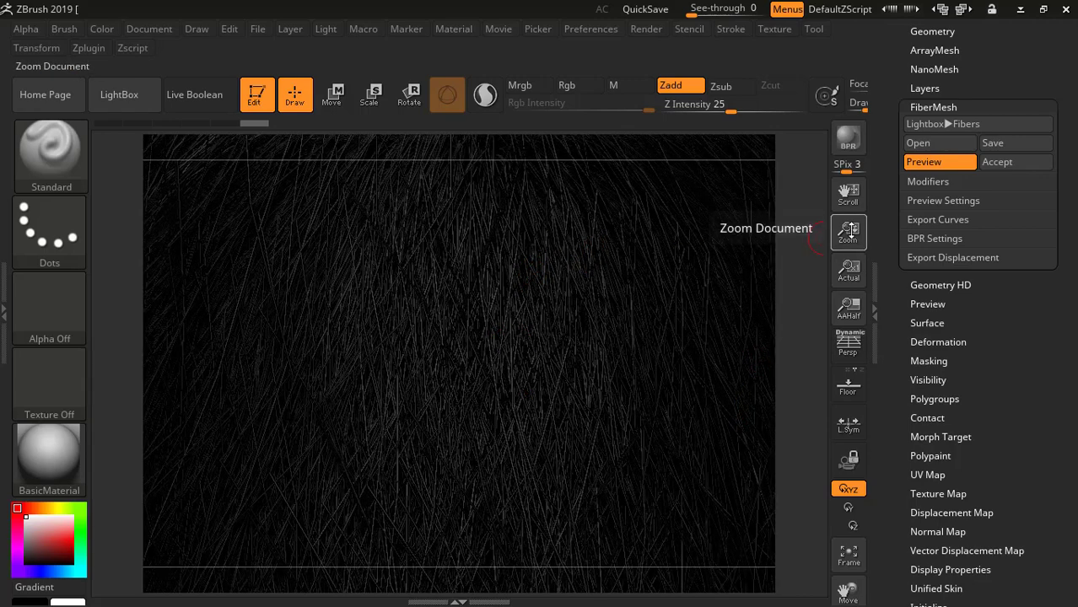
{"action": "left_click", "coordinate": [936, 182]}
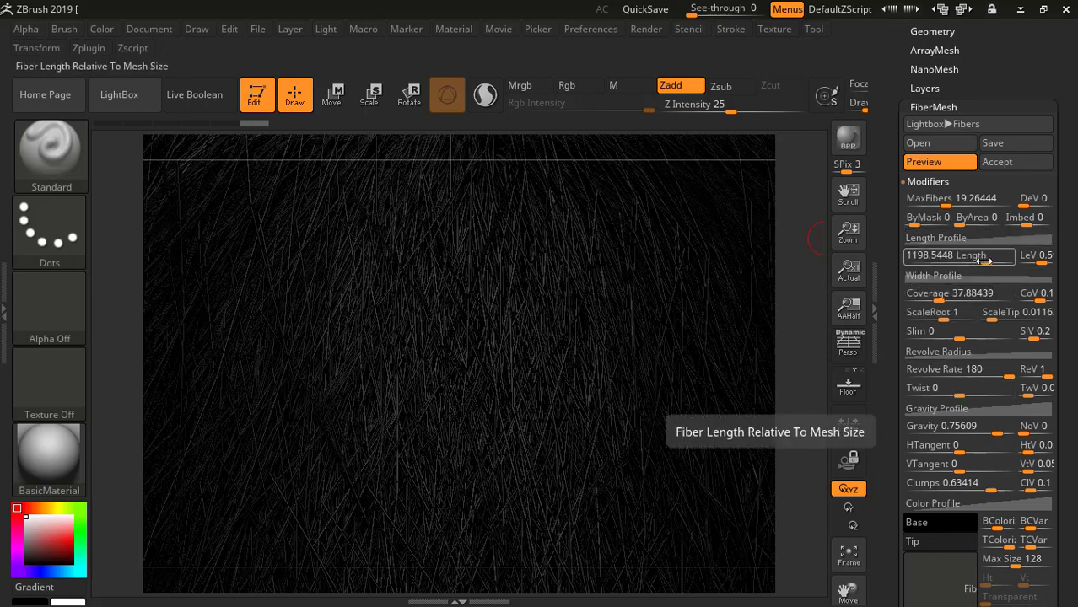
{"action": "left_click_drag", "start_coordinate": [984, 261], "coordinate": [933, 261]}
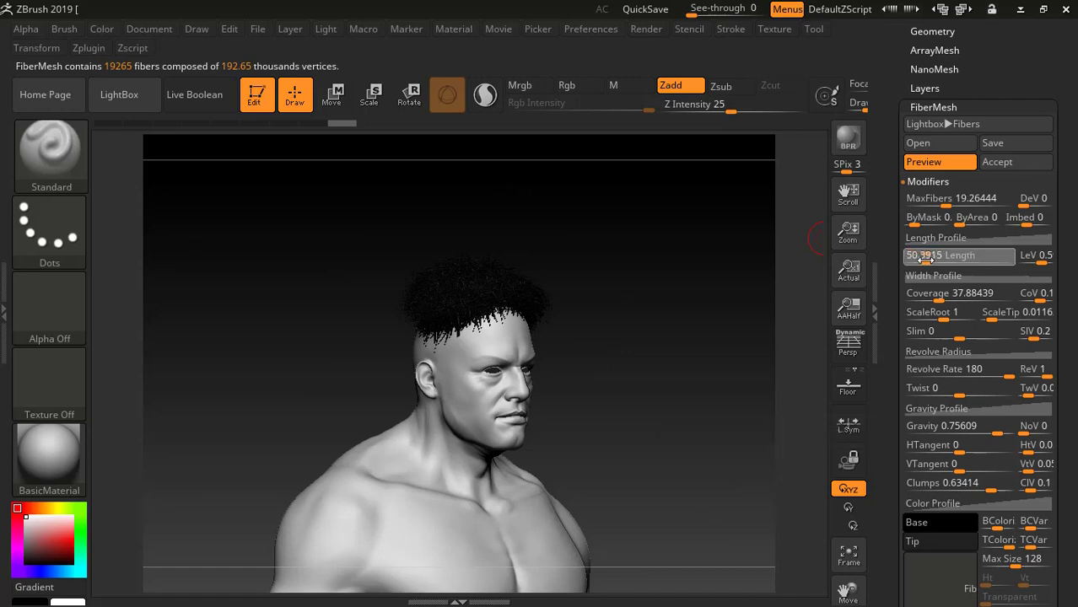
{"action": "left_click_drag", "start_coordinate": [672, 257], "coordinate": [704, 306], "text": "alt"}
{"action": "left_click_drag", "start_coordinate": [710, 251], "coordinate": [717, 314]}
{"action": "left_click_drag", "start_coordinate": [635, 239], "coordinate": [687, 241]}
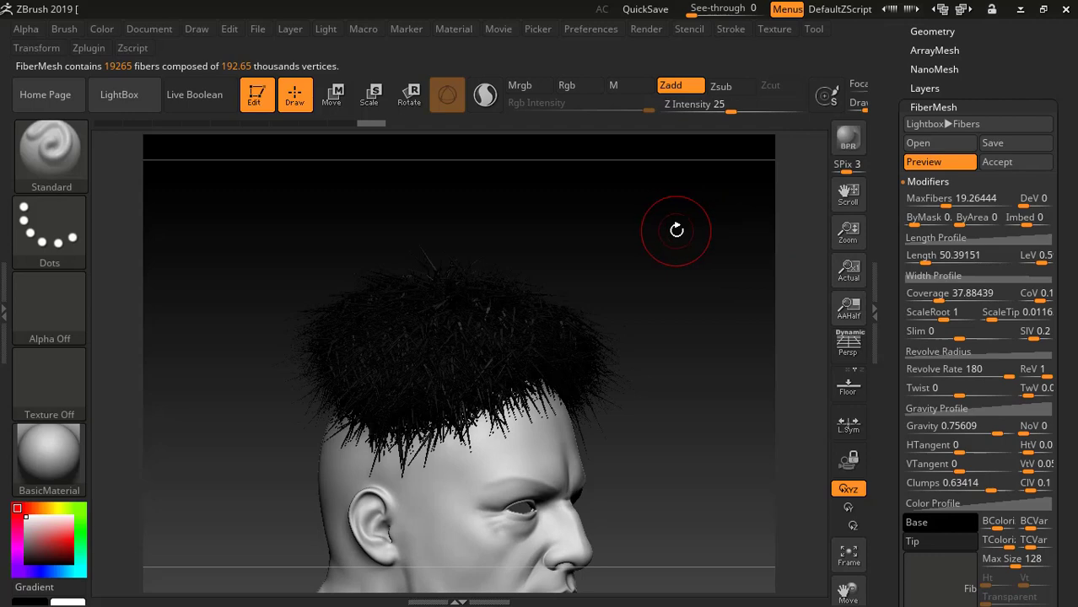
{"action": "left_click_drag", "start_coordinate": [924, 260], "coordinate": [929, 257]}
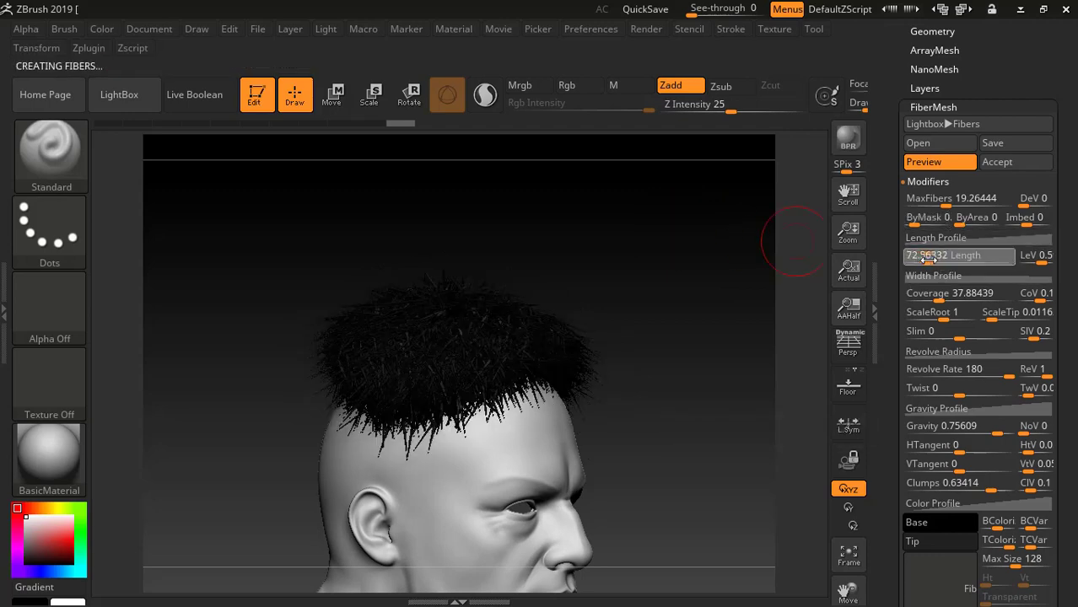
{"action": "left_click_drag", "start_coordinate": [711, 230], "coordinate": [725, 242]}
{"action": "left_click_drag", "start_coordinate": [659, 245], "coordinate": [661, 280]}
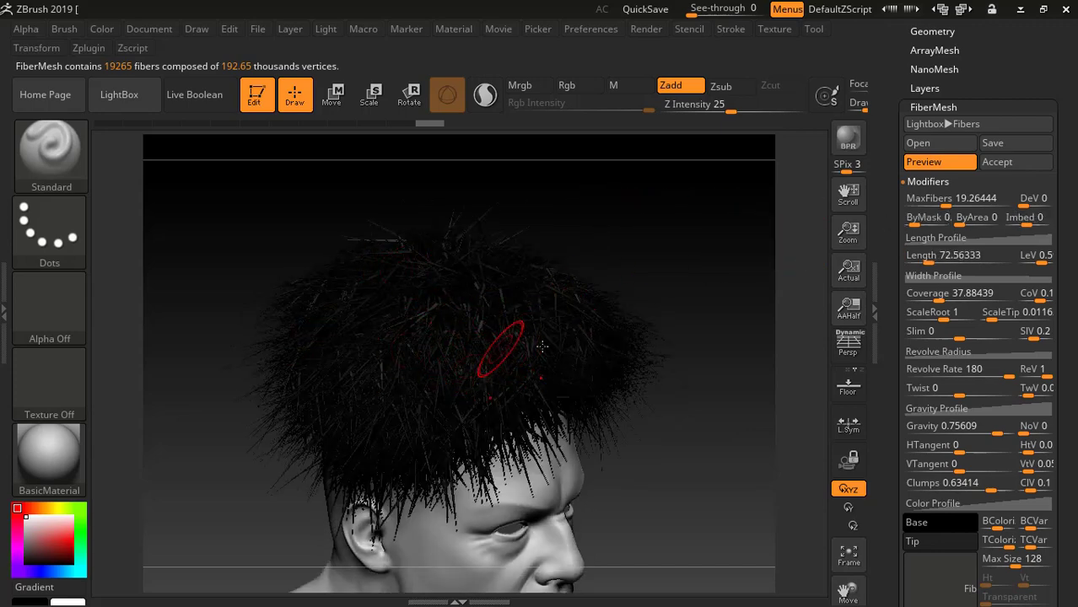
Step: Reduce the fiber density by setting MaxFibers to about 0.332
{"action": "left_click_drag", "start_coordinate": [939, 205], "coordinate": [923, 204]}
{"action": "left_click", "coordinate": [929, 203]}
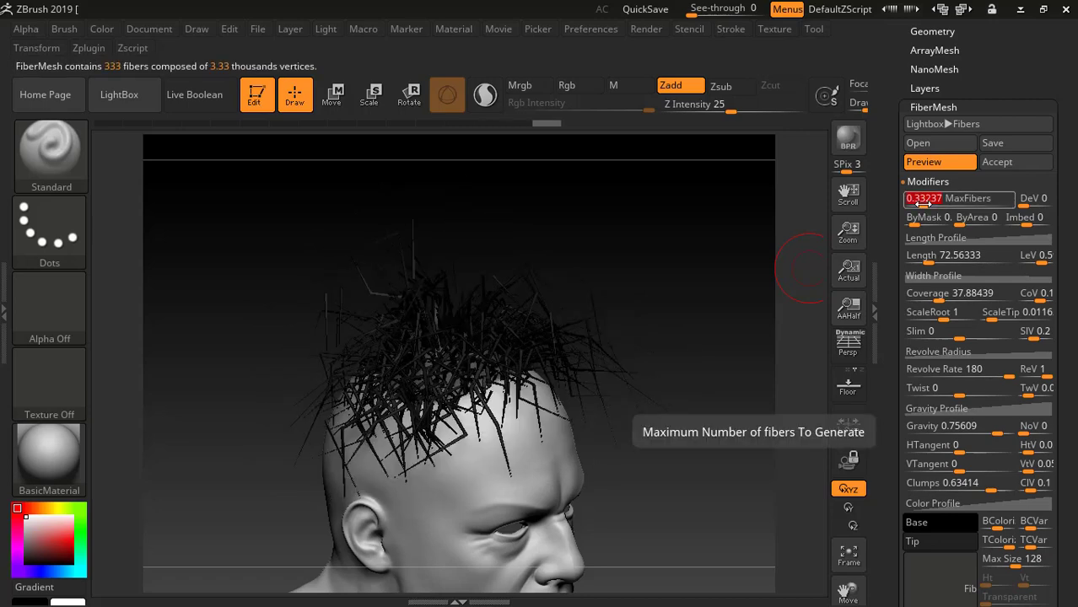
{"action": "left_click_drag", "start_coordinate": [664, 250], "coordinate": [784, 333]}
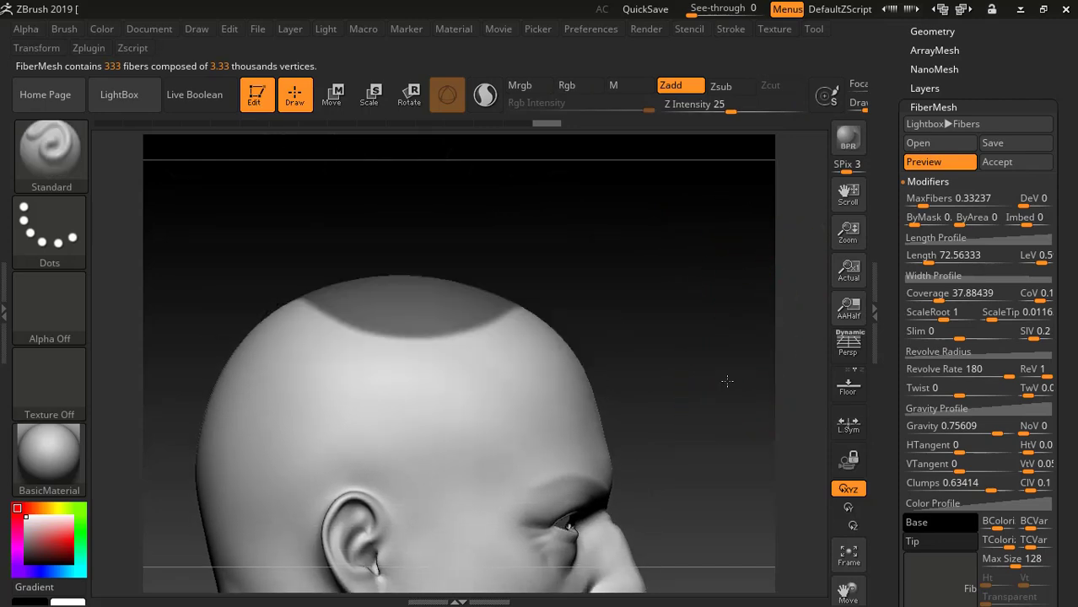
Step: Increase the Segments of the previewed fibers to 11 so the strands bend in more places
{"action": "left_click_drag", "start_coordinate": [1074, 315], "coordinate": [1064, 211]}
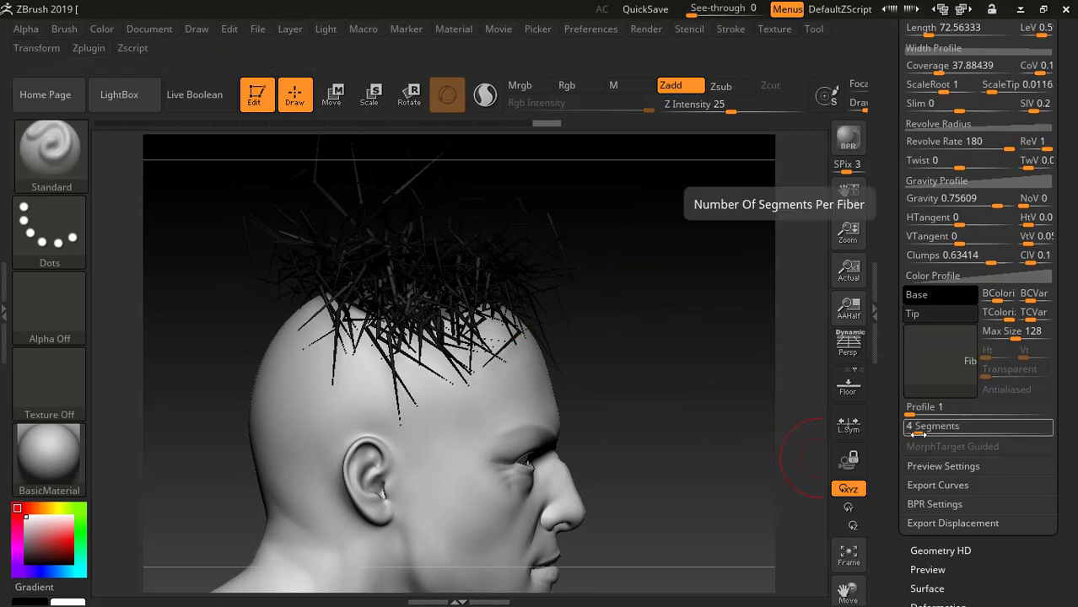
{"action": "left_click_drag", "start_coordinate": [711, 379], "coordinate": [670, 466], "text": "alt"}
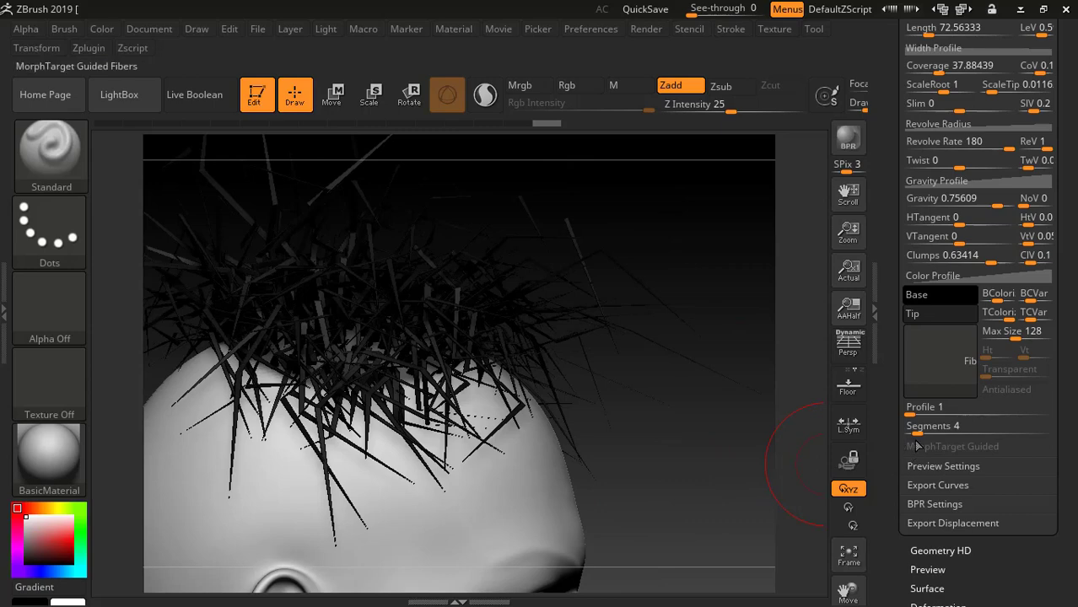
{"action": "left_click_drag", "start_coordinate": [918, 428], "coordinate": [934, 429]}
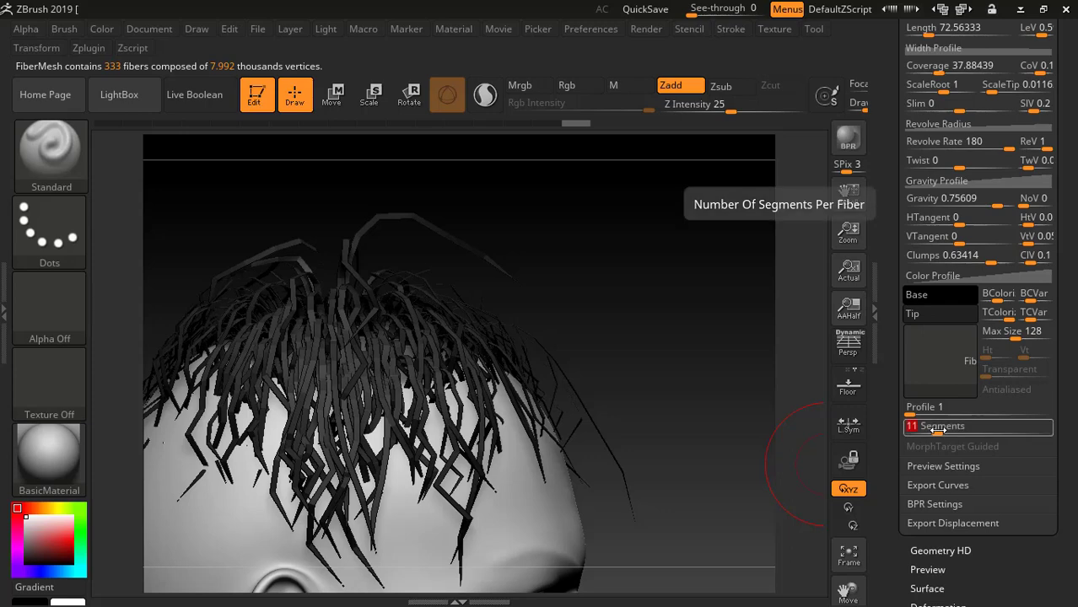
{"action": "left_click_drag", "start_coordinate": [635, 308], "coordinate": [591, 312]}
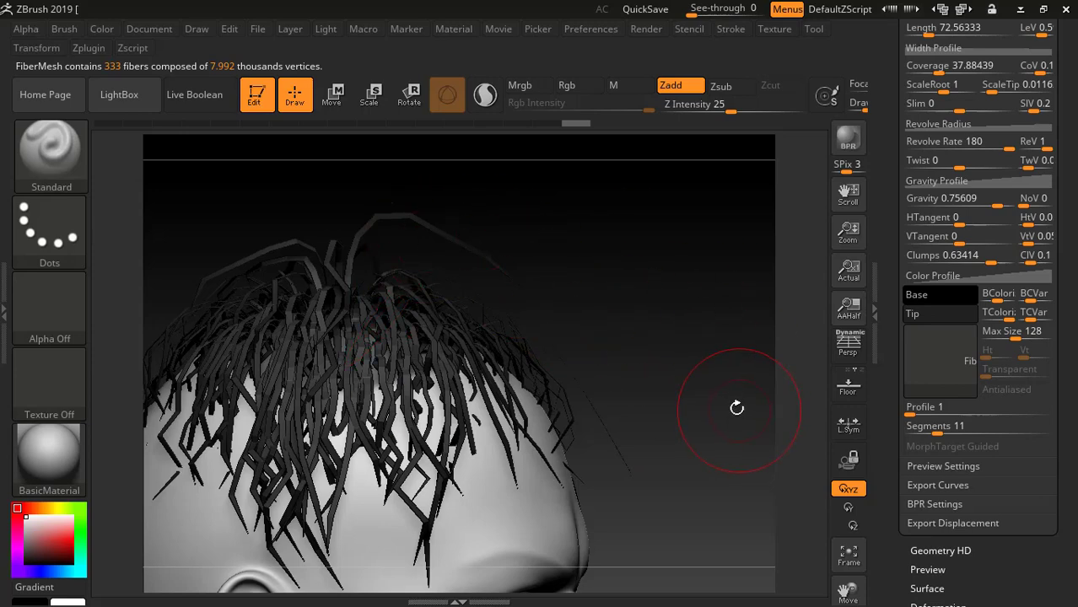
Step: Lower the fiber Segments to 4 and compare the coarser strands on the head
{"action": "left_click_drag", "start_coordinate": [936, 430], "coordinate": [896, 435]}
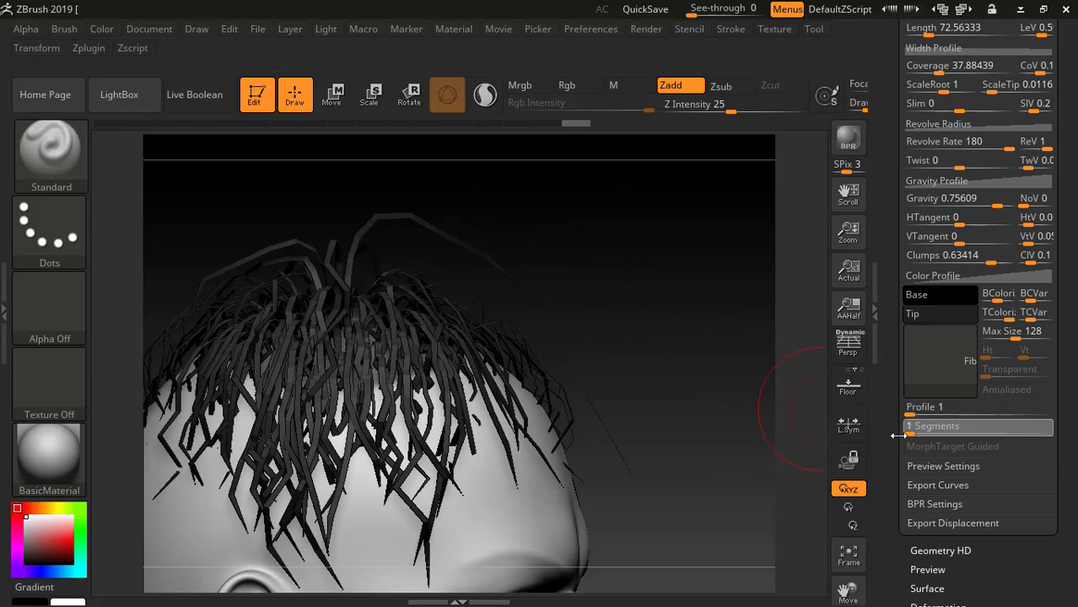
{"action": "left_click_drag", "start_coordinate": [767, 295], "coordinate": [683, 212], "text": "alt"}
{"action": "left_click", "coordinate": [912, 433]}
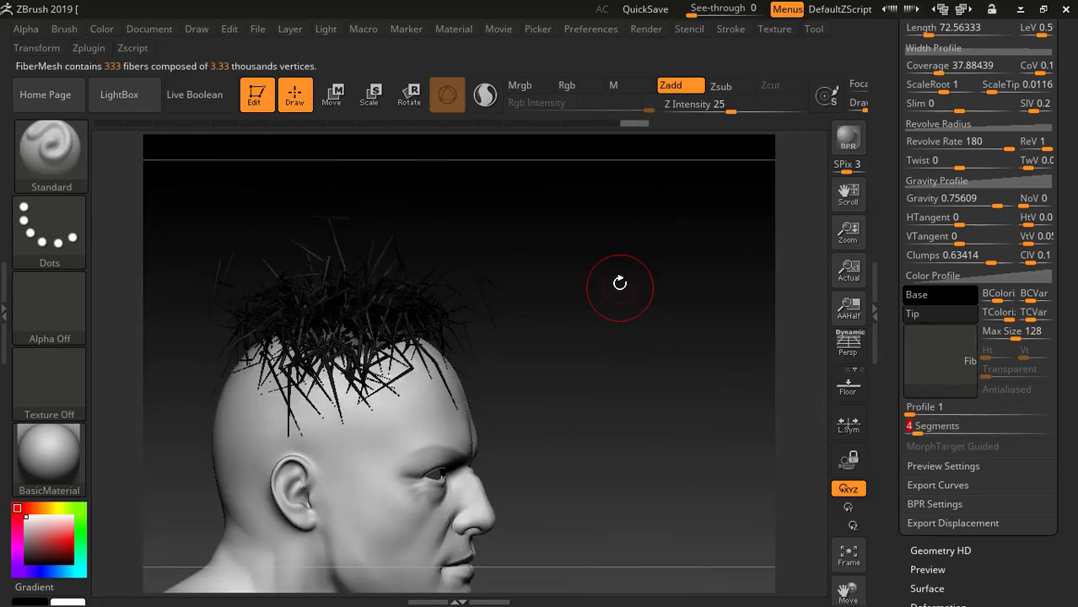
{"action": "left_click_drag", "start_coordinate": [619, 282], "coordinate": [657, 232], "text": "alt"}
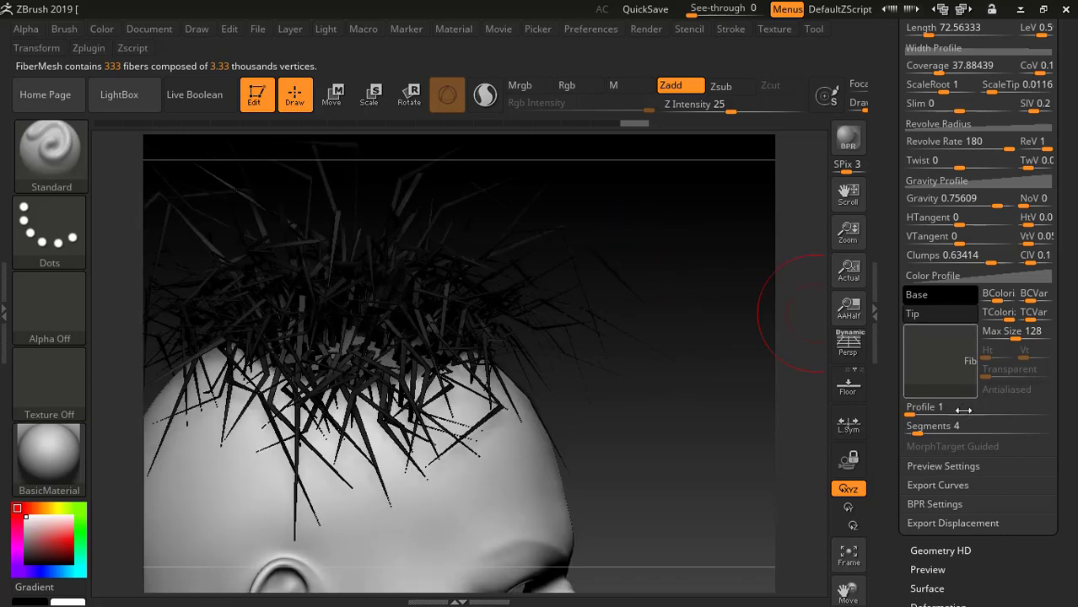
Step: Raise the fiber Segments to 14 and inspect the smoother strands up close from several angles
{"action": "left_click_drag", "start_coordinate": [916, 431], "coordinate": [949, 431]}
{"action": "left_click_drag", "start_coordinate": [713, 345], "coordinate": [658, 256]}
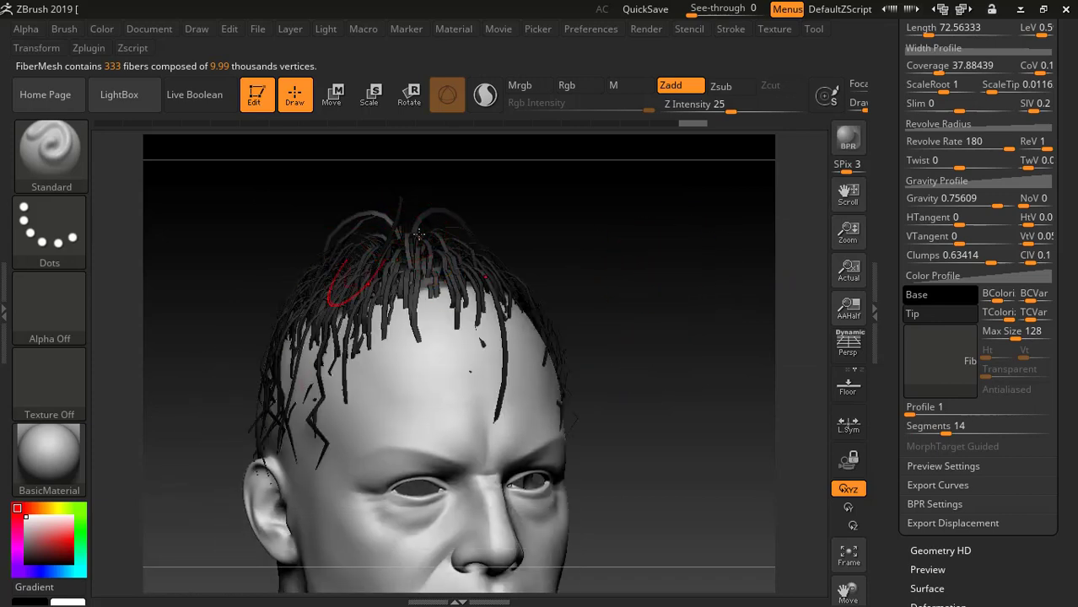
{"action": "left_click_drag", "start_coordinate": [619, 248], "coordinate": [795, 327]}
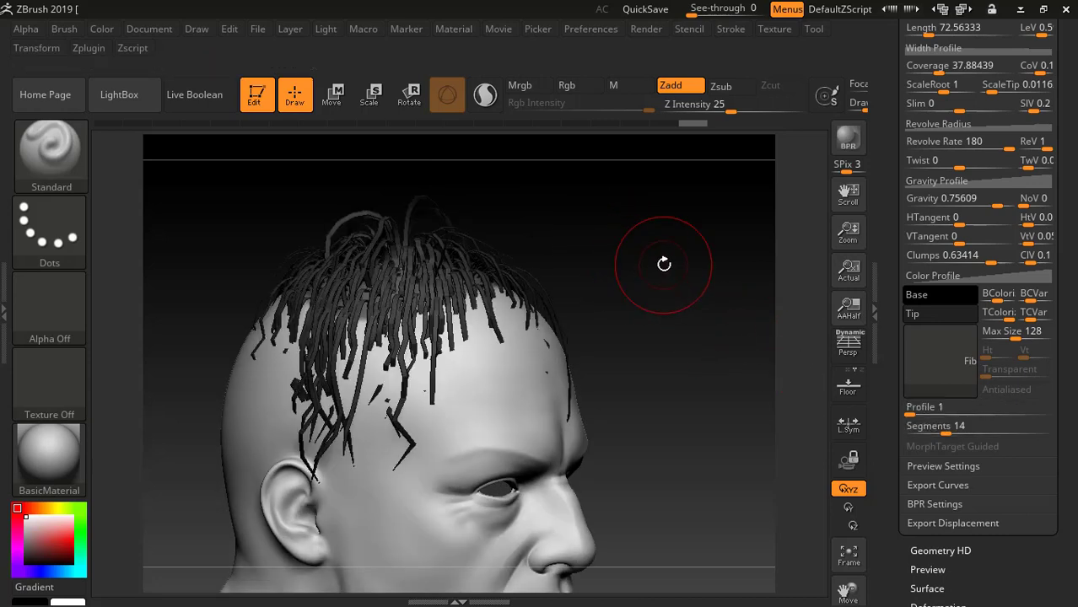
{"action": "left_click_drag", "start_coordinate": [664, 263], "coordinate": [686, 260]}
{"action": "left_click_drag", "start_coordinate": [686, 235], "coordinate": [664, 262], "text": "alt"}
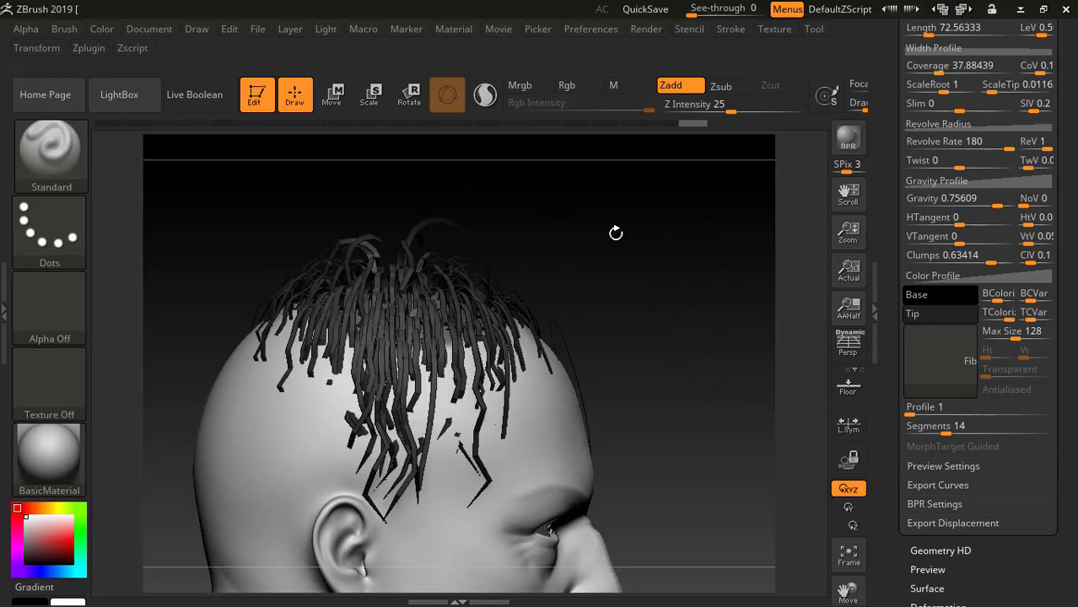
{"action": "left_click_drag", "start_coordinate": [618, 233], "coordinate": [645, 313]}
{"action": "left_click_drag", "start_coordinate": [734, 350], "coordinate": [733, 405], "text": "alt"}
{"action": "left_click_drag", "start_coordinate": [618, 301], "coordinate": [624, 397], "text": "alt"}
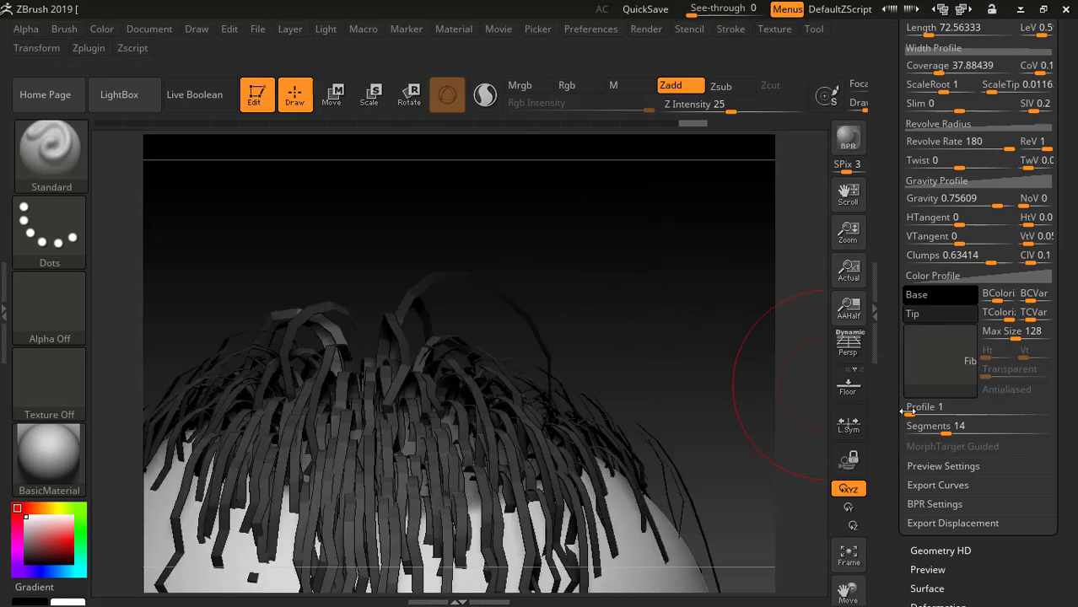
Step: Try fiber Profile values of 2 and 3, dismissing the single-side fiber notes, and return Profile to 1
{"action": "left_click_drag", "start_coordinate": [903, 412], "coordinate": [916, 411]}
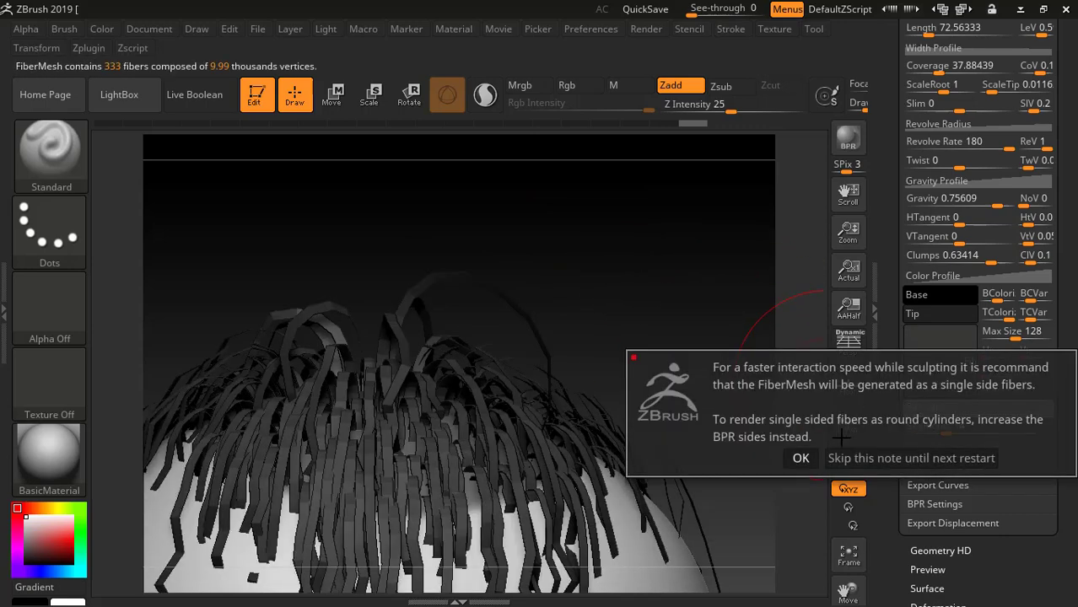
{"action": "left_click", "coordinate": [801, 458]}
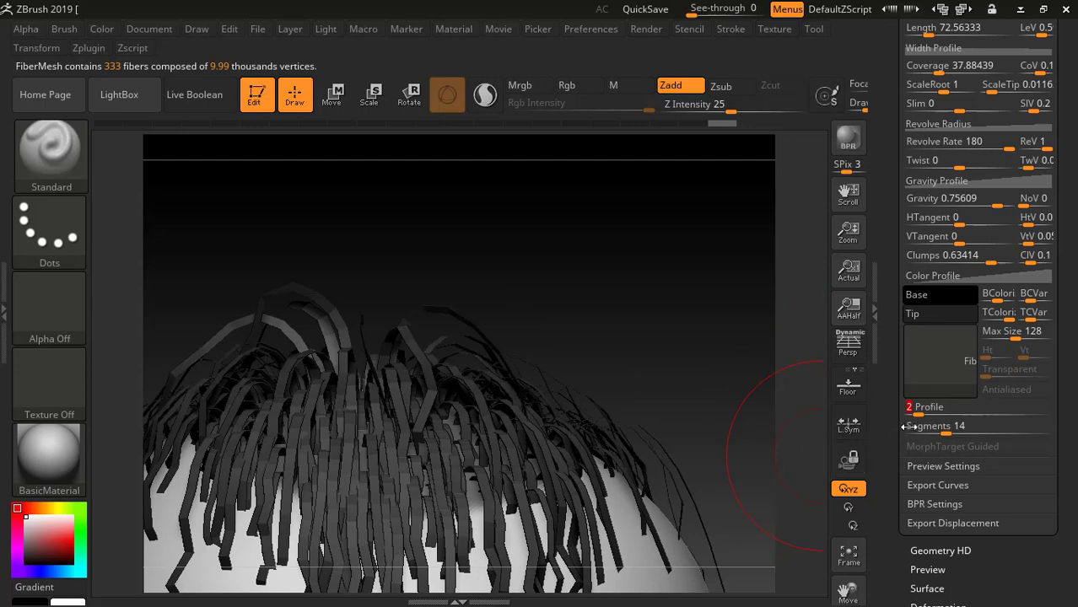
{"action": "left_click_drag", "start_coordinate": [916, 412], "coordinate": [927, 413]}
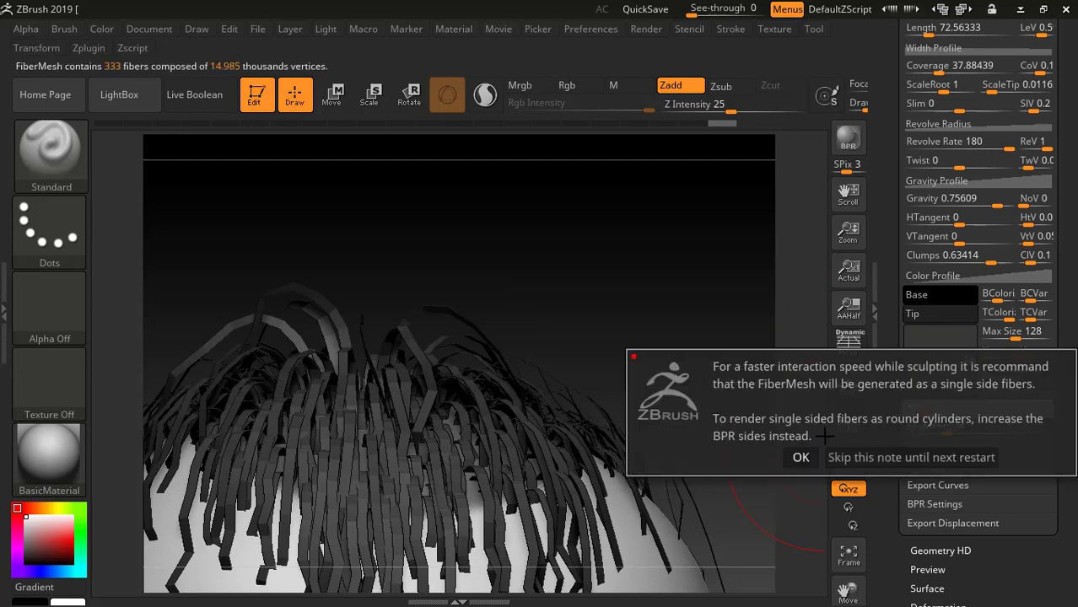
{"action": "left_click", "coordinate": [803, 457]}
{"action": "left_click_drag", "start_coordinate": [590, 286], "coordinate": [591, 405]}
{"action": "left_click_drag", "start_coordinate": [649, 223], "coordinate": [626, 216]}
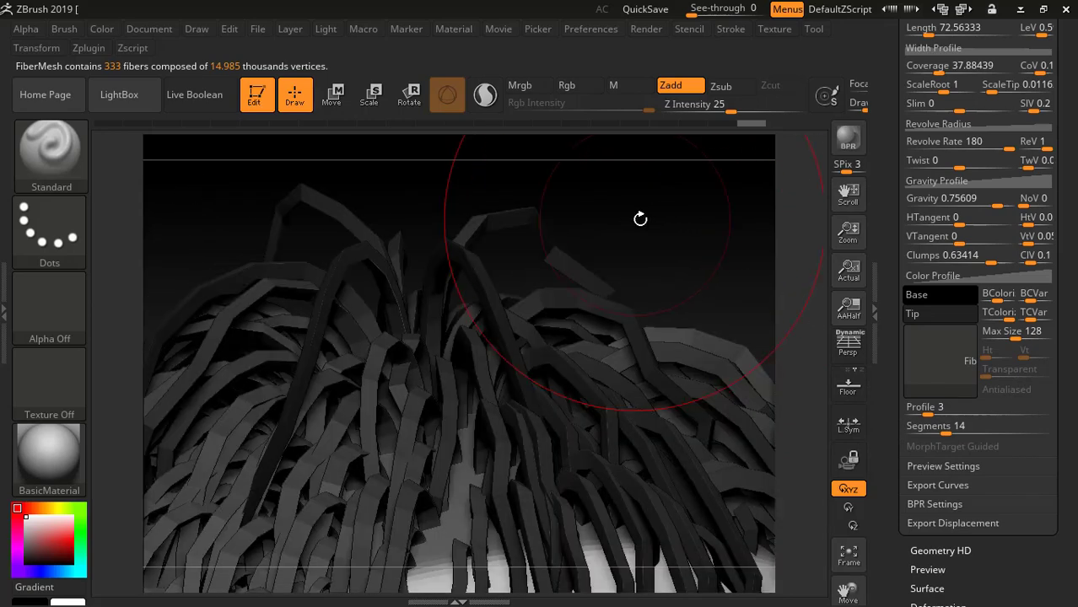
{"action": "left_click", "coordinate": [926, 409]}
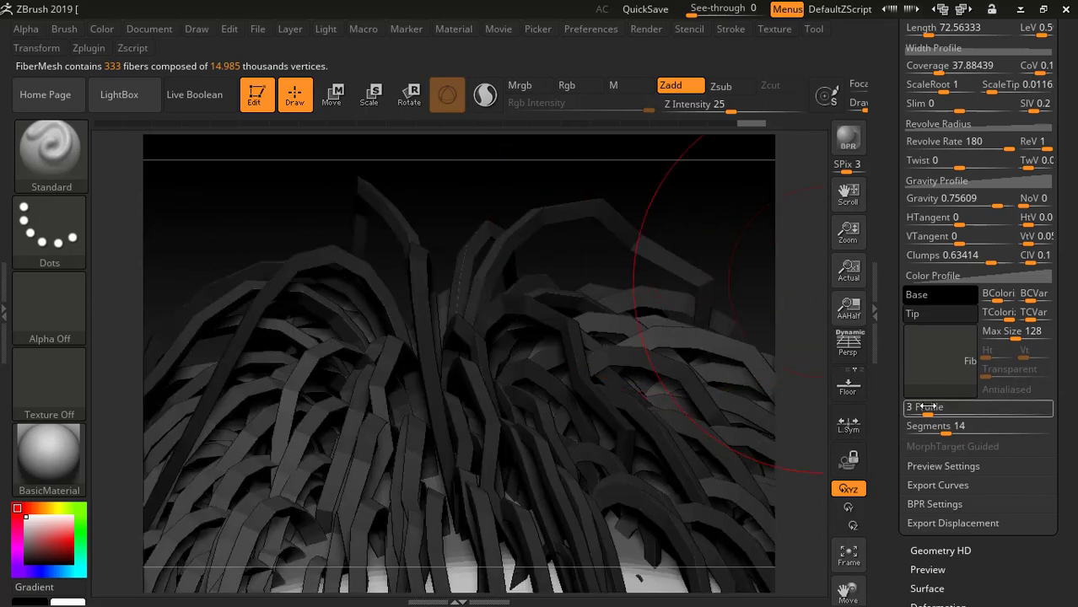
{"action": "left_click_drag", "start_coordinate": [924, 410], "coordinate": [888, 412]}
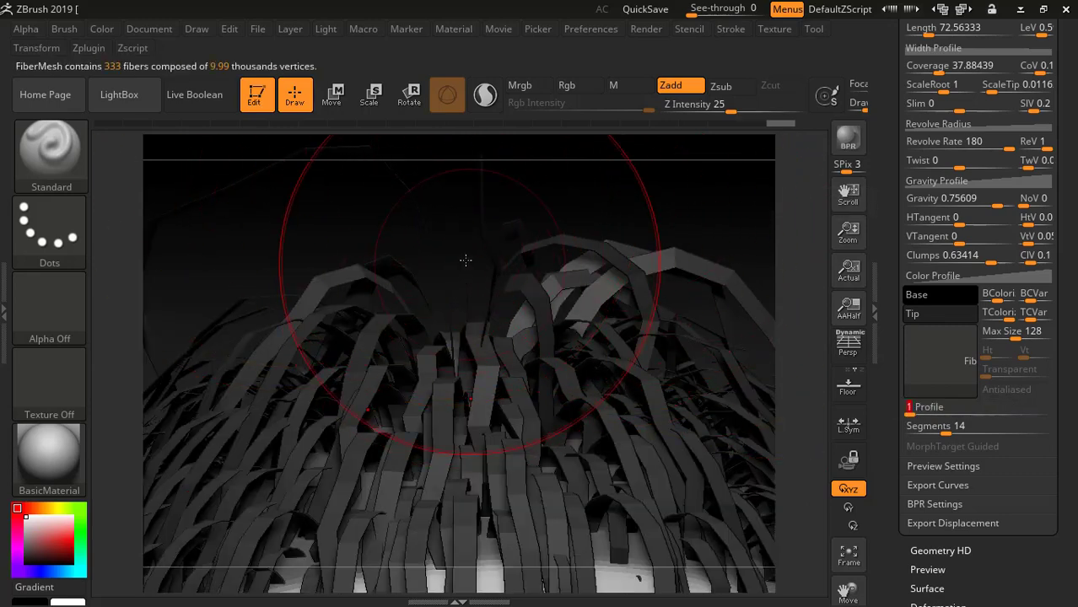
Step: Skip the single-side fiber note until next restart and test Profile values of 4, 7 and 8, ending at 1
{"action": "left_click_drag", "start_coordinate": [908, 408], "coordinate": [920, 414]}
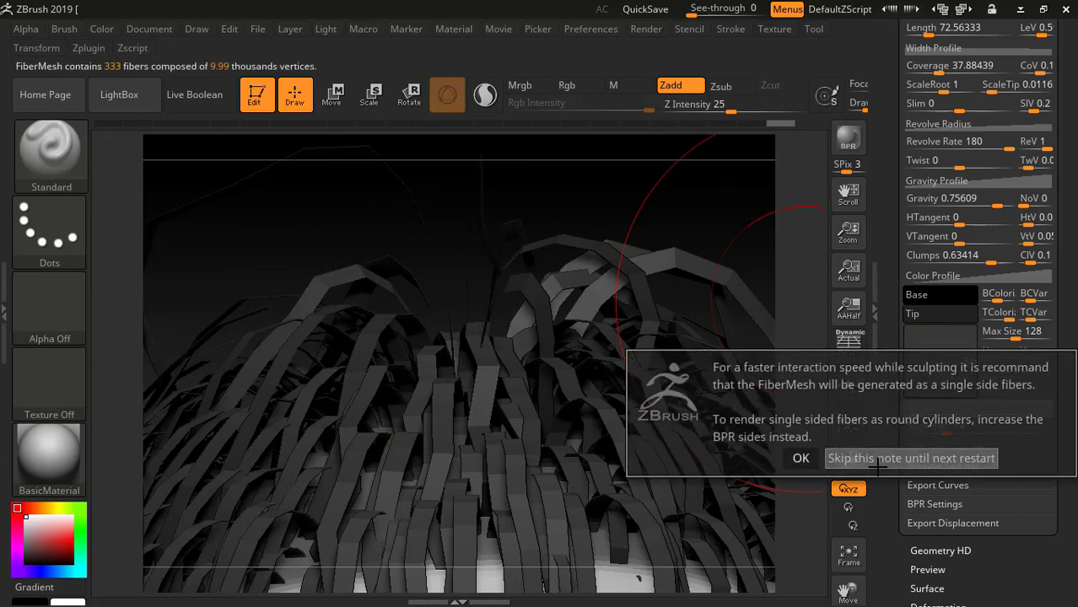
{"action": "left_click", "coordinate": [860, 457]}
{"action": "left_click", "coordinate": [907, 411]}
{"action": "left_click_drag", "start_coordinate": [908, 410], "coordinate": [932, 413]}
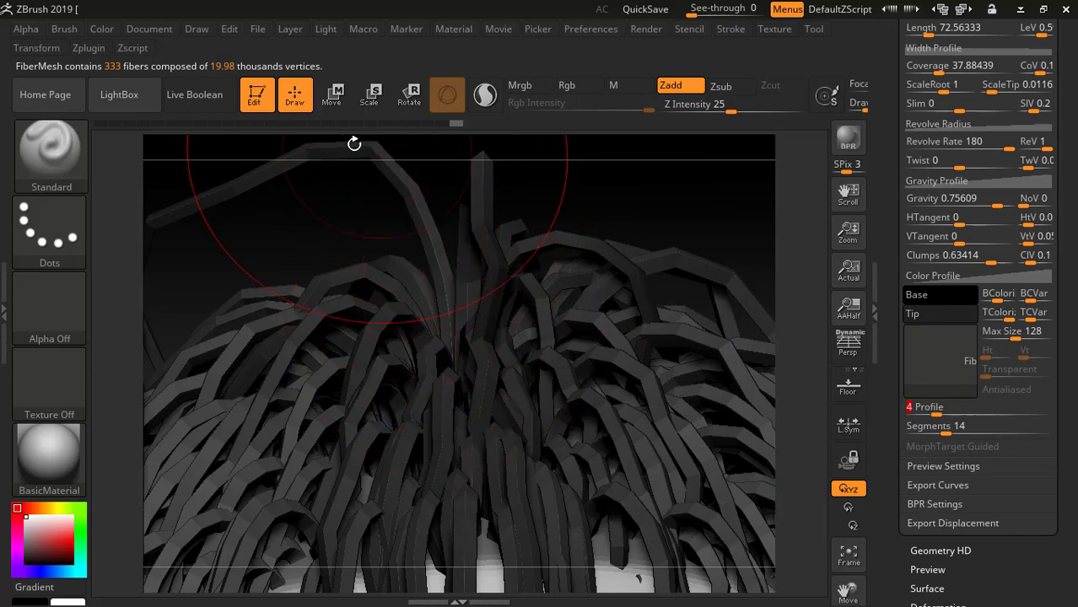
{"action": "left_click_drag", "start_coordinate": [941, 407], "coordinate": [964, 411]}
{"action": "left_click_drag", "start_coordinate": [652, 176], "coordinate": [780, 312], "text": "alt"}
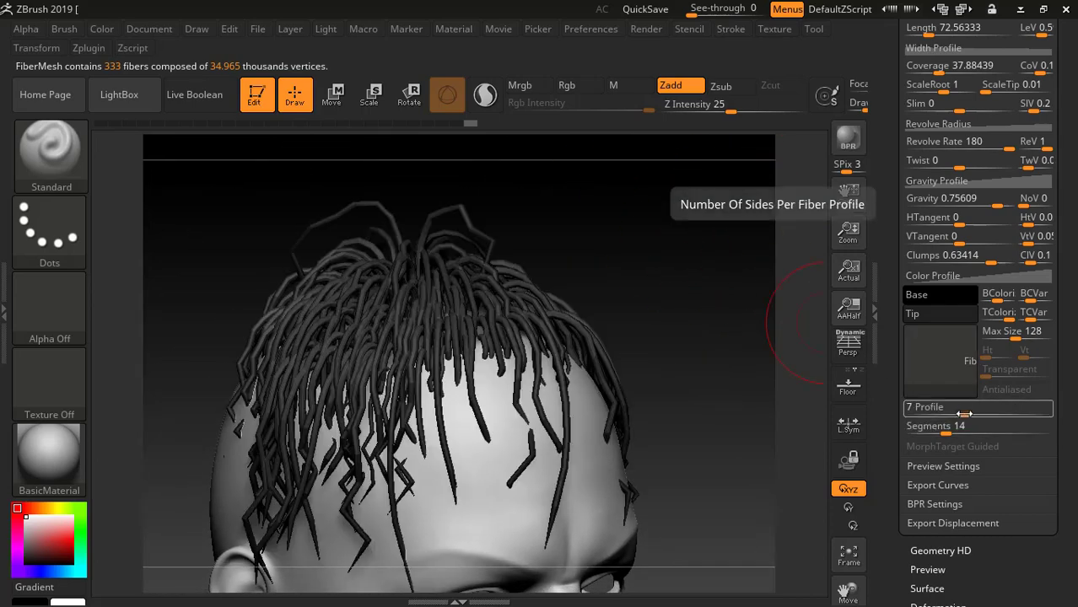
{"action": "left_click_drag", "start_coordinate": [963, 414], "coordinate": [973, 414]}
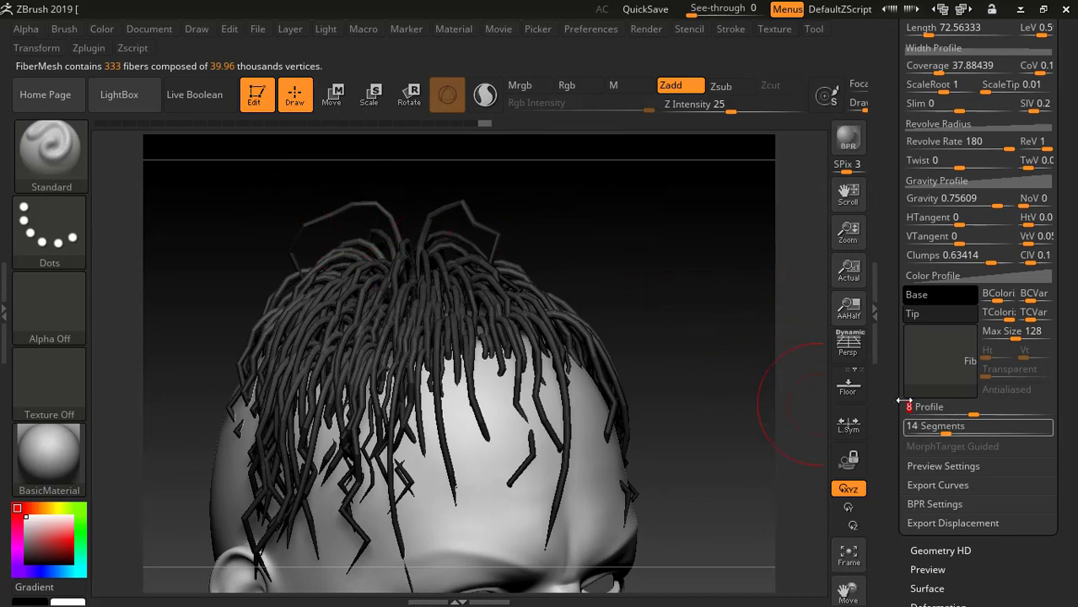
{"action": "left_click_drag", "start_coordinate": [969, 415], "coordinate": [890, 421]}
Step: Turn the character sideways and regenerate the fibers under the new gravity direction with MaxFibers at about 0.417
{"action": "left_click_drag", "start_coordinate": [592, 253], "coordinate": [597, 437]}
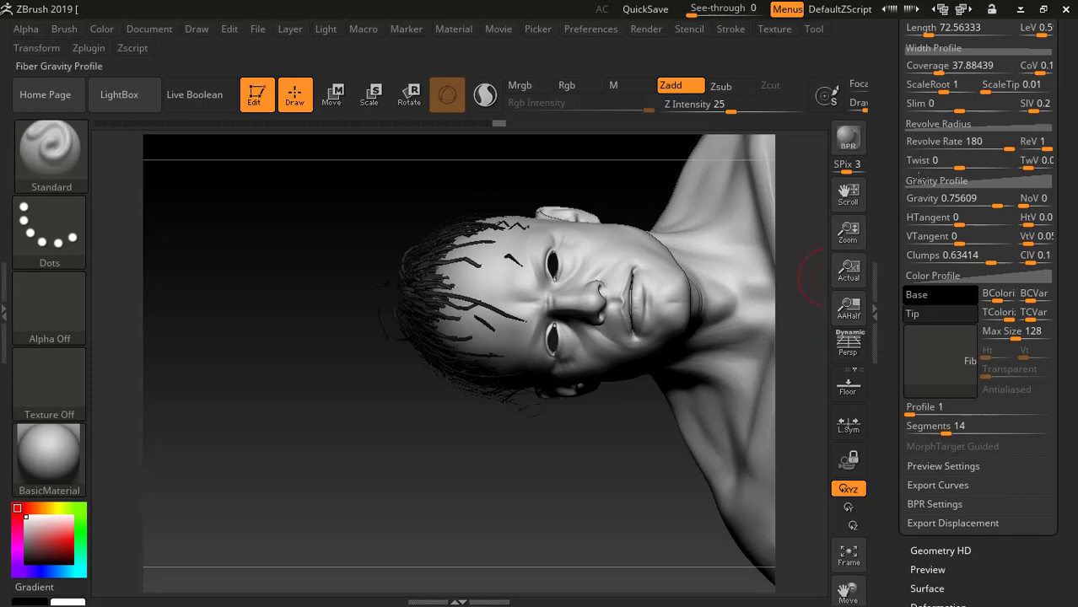
{"action": "left_click_drag", "start_coordinate": [1072, 161], "coordinate": [1076, 224]}
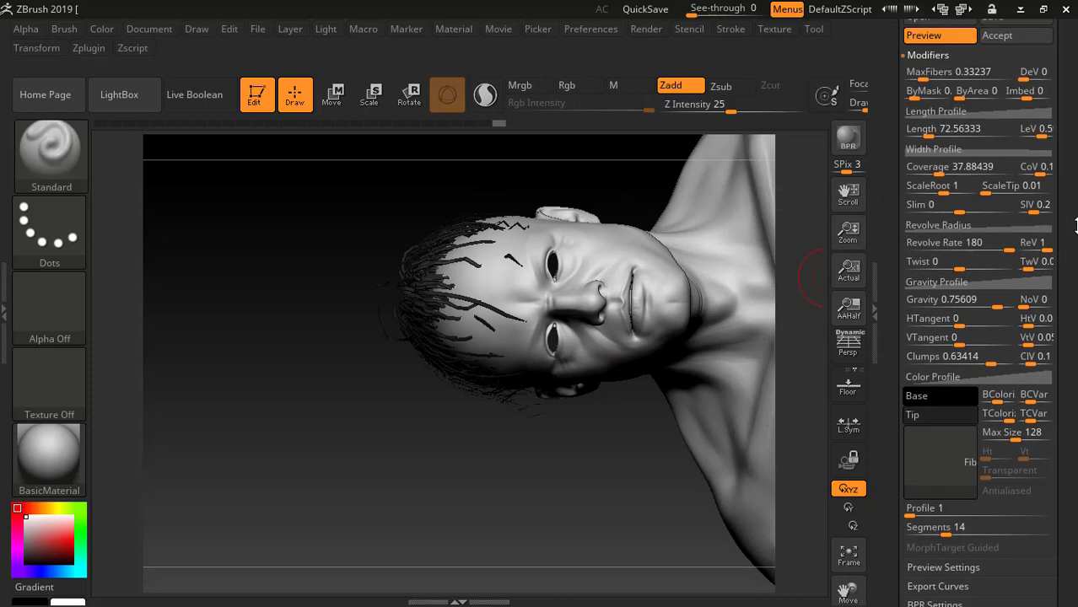
{"action": "left_click_drag", "start_coordinate": [926, 75], "coordinate": [922, 76]}
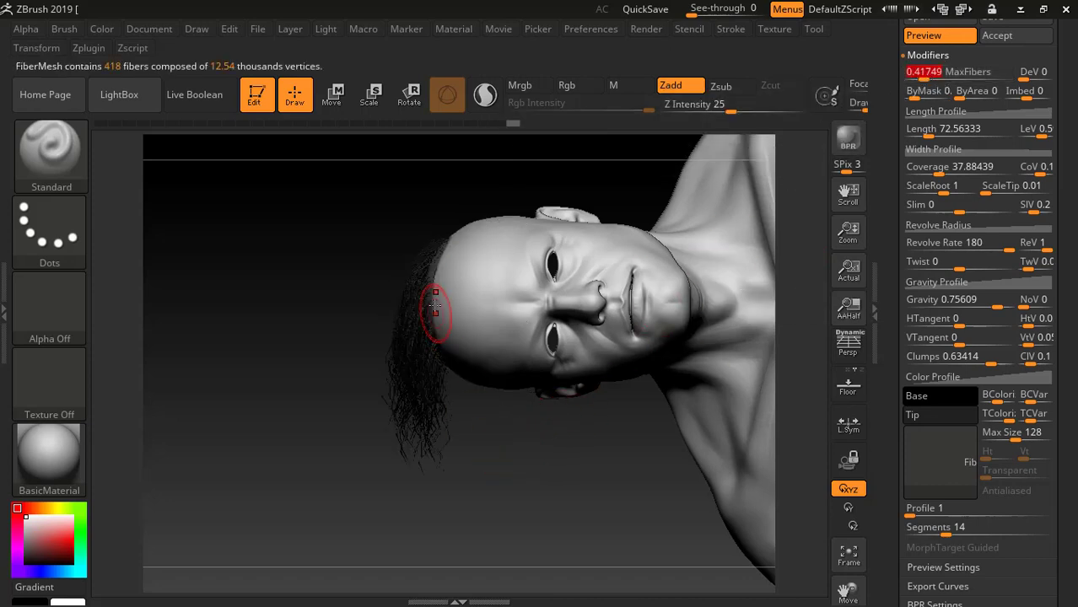
{"action": "left_click_drag", "start_coordinate": [431, 189], "coordinate": [431, 224]}
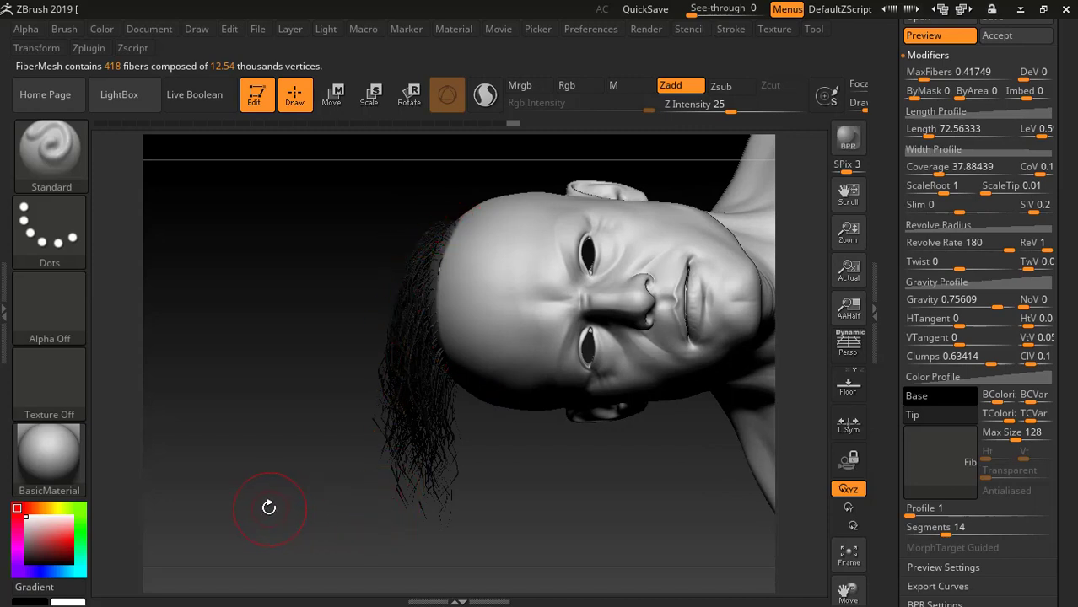
{"action": "left_click_drag", "start_coordinate": [256, 502], "coordinate": [598, 491]}
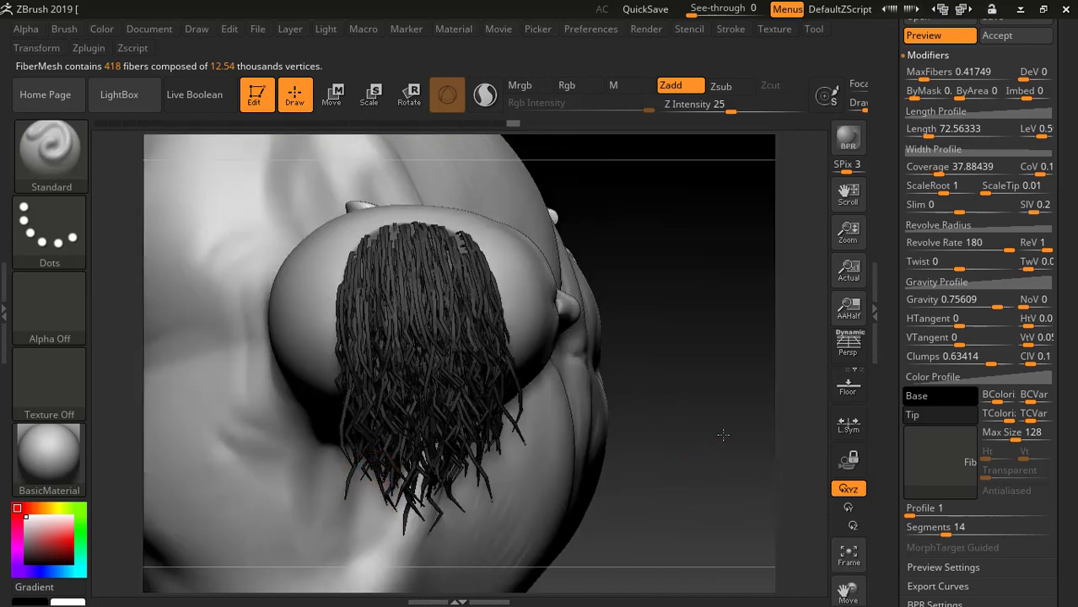
{"action": "mouse_move", "coordinate": [723, 435]}
{"action": "left_mouse_down"}
{"action": "mouse_move", "coordinate": [761, 260]}
{"action": "mouse_move", "coordinate": [720, 280]}
{"action": "mouse_move", "coordinate": [674, 213]}
{"action": "mouse_move", "coordinate": [739, 176]}
{"action": "mouse_move", "coordinate": [696, 193]}
{"action": "left_mouse_up"}
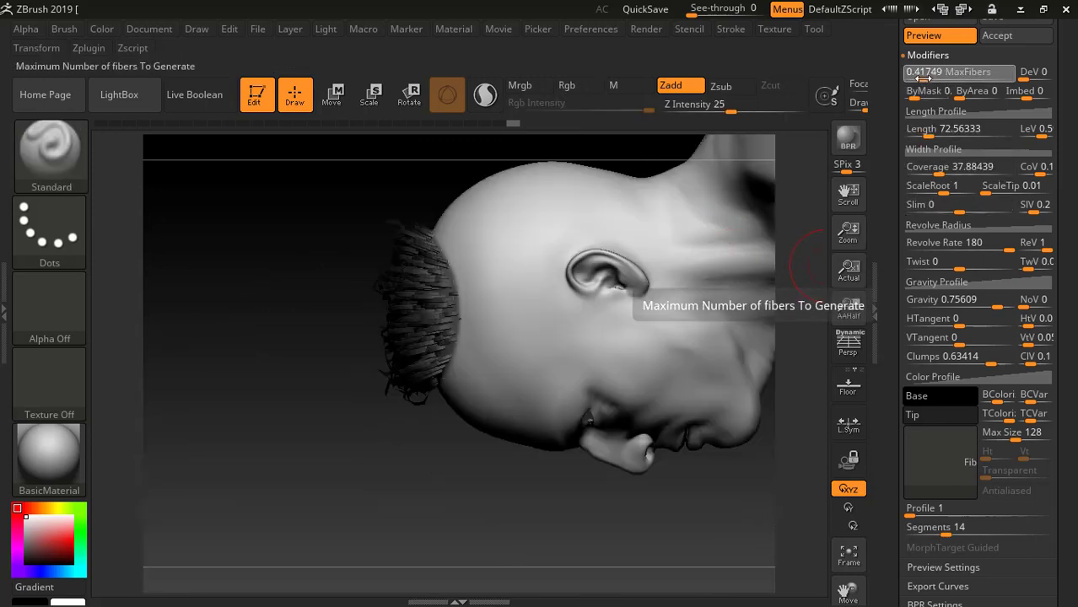
Step: Regenerate the fibers for the face-down head by setting MaxFibers to about 0.202
{"action": "left_click_drag", "start_coordinate": [921, 75], "coordinate": [913, 76]}
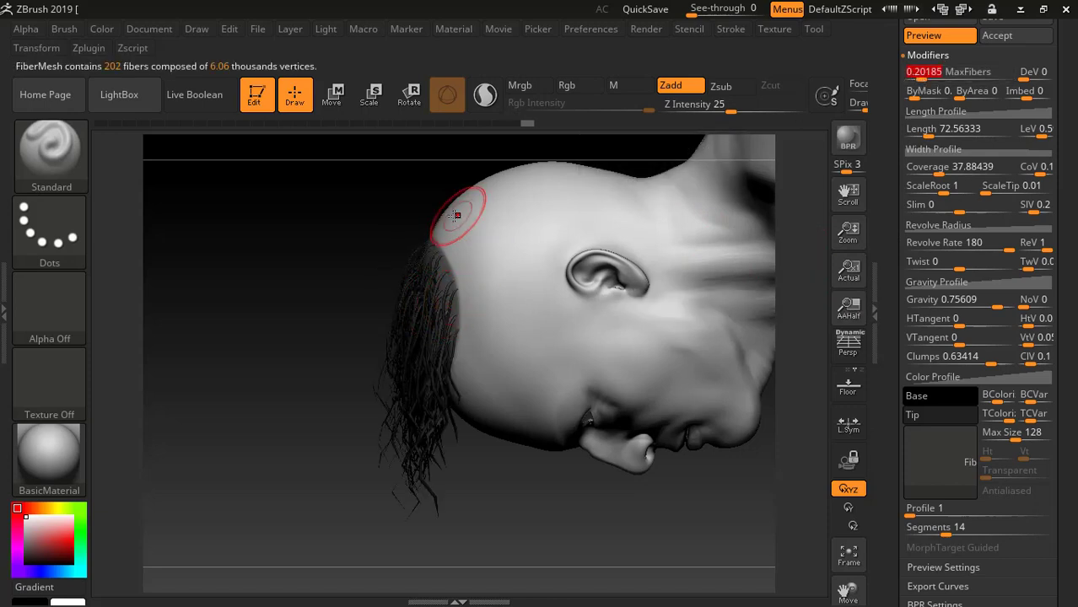
{"action": "left_click_drag", "start_coordinate": [229, 421], "coordinate": [736, 254]}
{"action": "left_click_drag", "start_coordinate": [733, 340], "coordinate": [701, 336]}
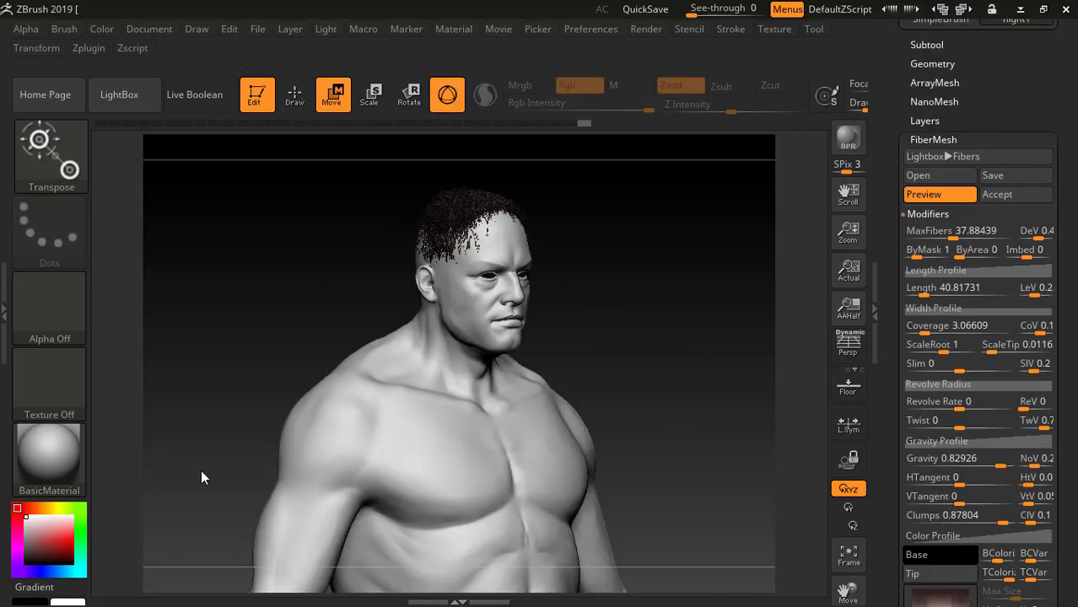
Step: Toggle the FiberMesh preview off and on to compare the random presets, leaving the preview off
{"action": "left_click", "coordinate": [942, 193]}
{"action": "left_click", "coordinate": [942, 193]}
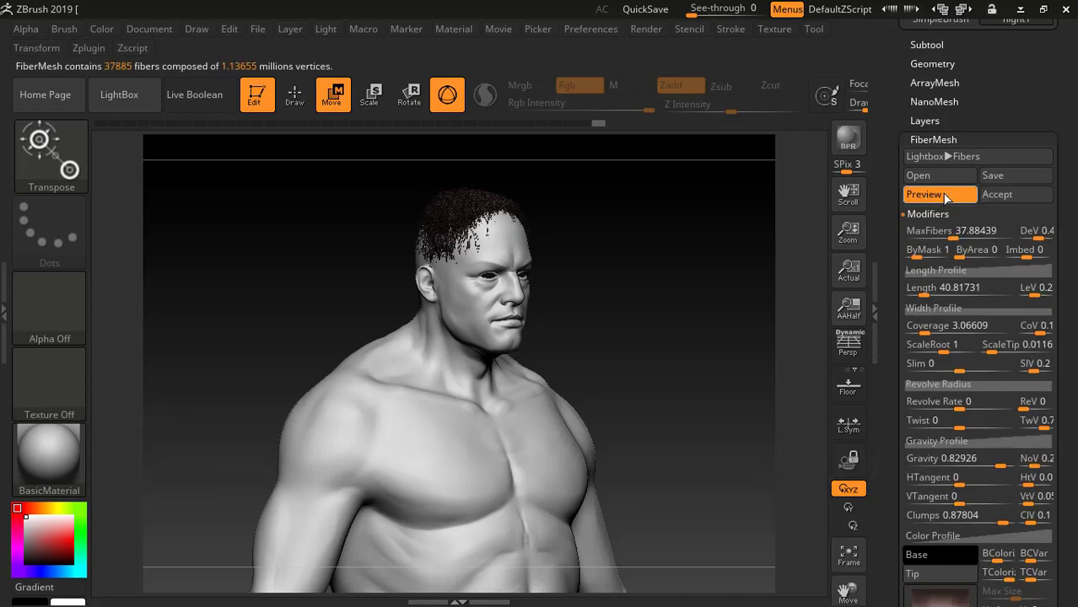
{"action": "left_click", "coordinate": [942, 194]}
{"action": "left_click", "coordinate": [942, 194]}
{"action": "left_click", "coordinate": [942, 194]}
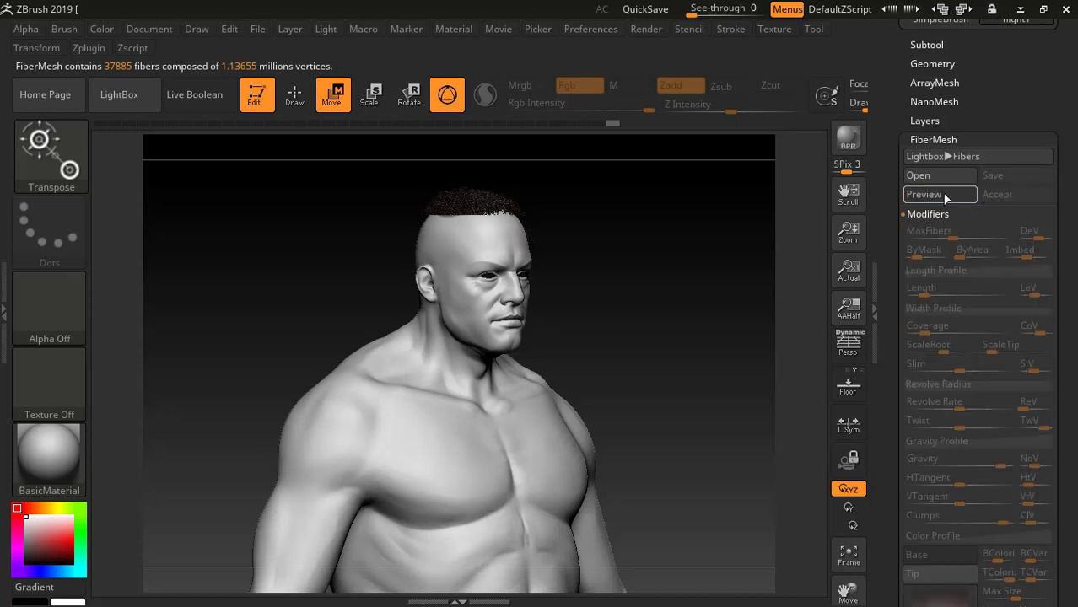
Step: Clear the mask from the character's scalp
{"action": "mouse_move", "coordinate": [565, 248]}
{"action": "left_mouse_down"}
{"action": "mouse_move", "coordinate": [541, 336]}
{"action": "mouse_move", "coordinate": [586, 315]}
{"action": "mouse_move", "coordinate": [657, 381]}
{"action": "mouse_move", "coordinate": [657, 274]}
{"action": "mouse_move", "coordinate": [679, 273]}
{"action": "left_mouse_up"}
{"action": "key", "text": "ctrl"}
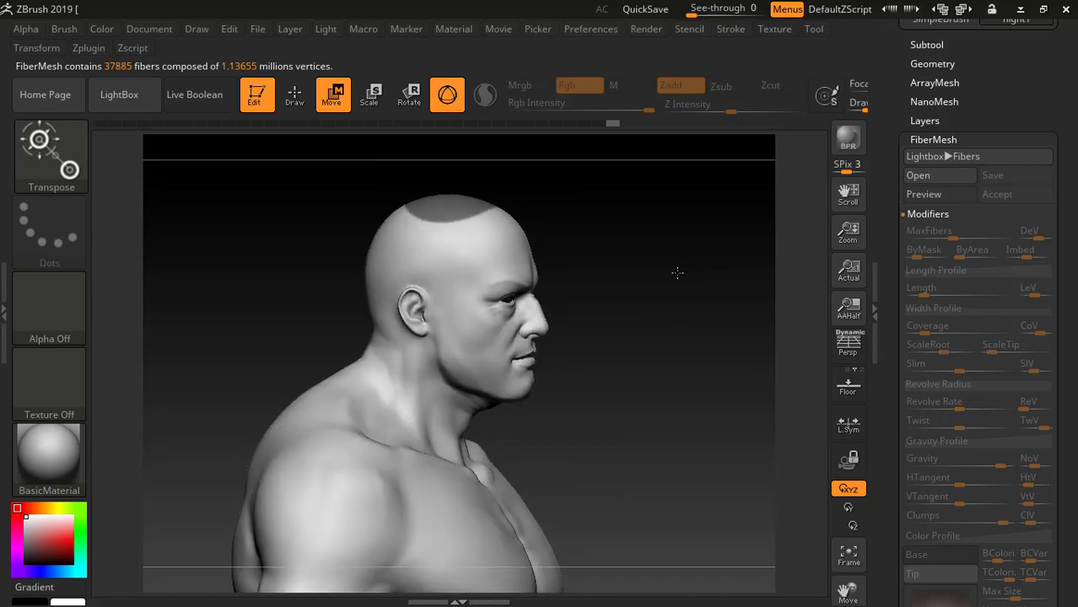
{"action": "key", "text": "ctrl"}
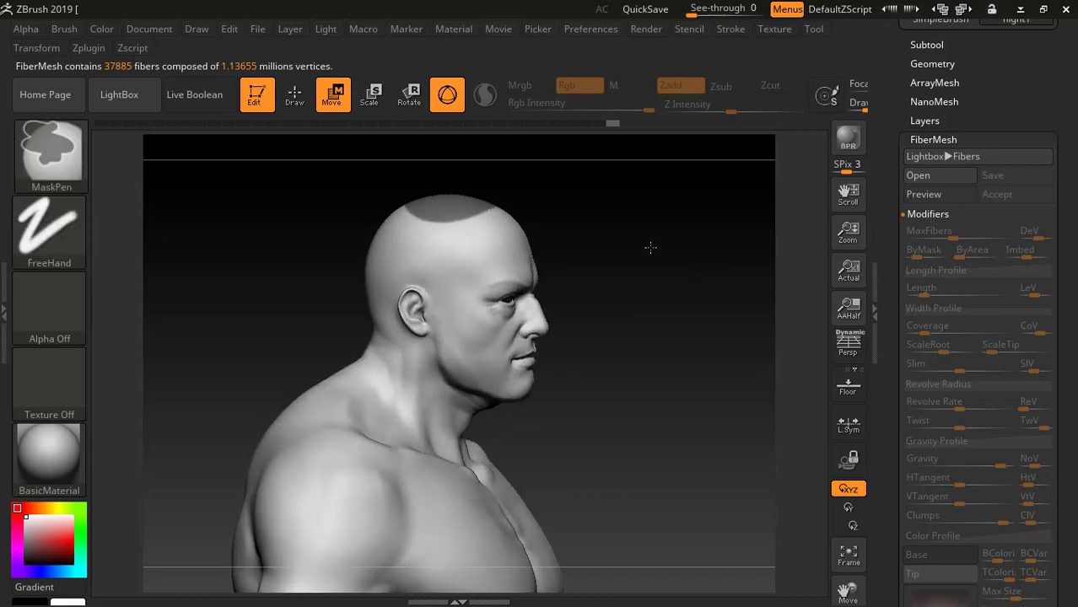
{"action": "mouse_move", "coordinate": [655, 244]}
{"action": "left_mouse_down", "text": "ctrl"}
{"action": "mouse_move", "coordinate": [727, 290]}
{"action": "mouse_move", "coordinate": [742, 324]}
{"action": "left_mouse_up", "text": "ctrl"}
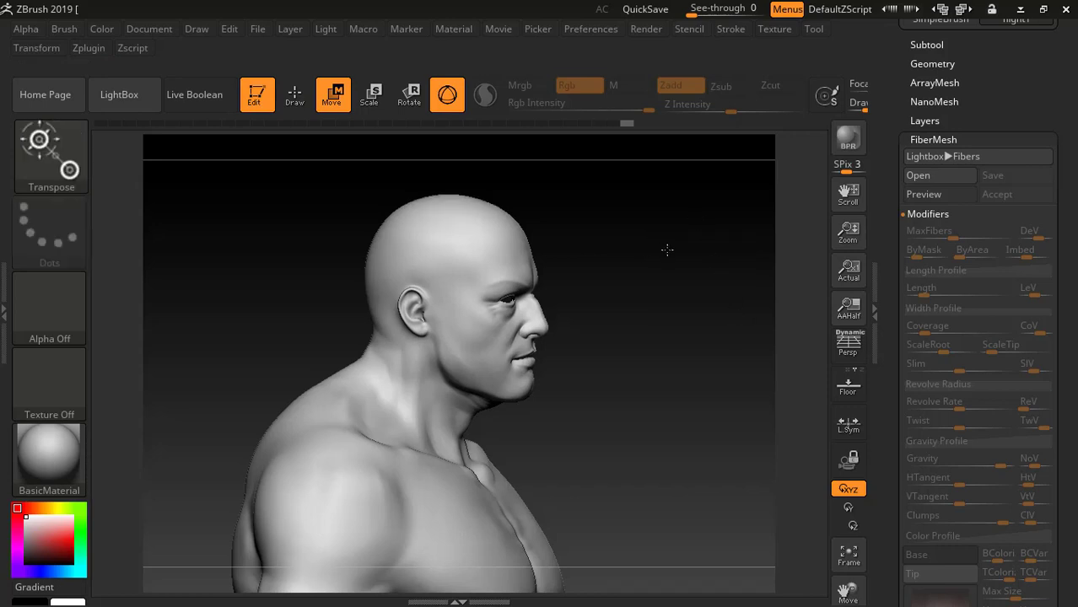
{"action": "left_click_drag", "start_coordinate": [667, 250], "coordinate": [648, 288]}
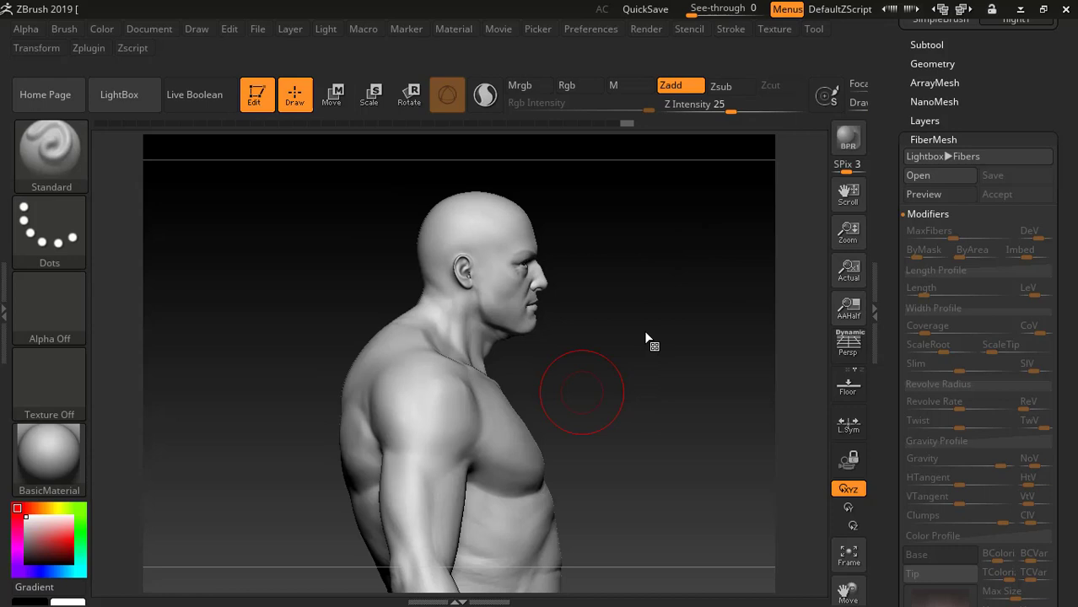
Step: Reduce the brush's Draw Size to 23
{"action": "left_click_drag", "start_coordinate": [645, 337], "coordinate": [601, 356]}
{"action": "left_click_drag", "start_coordinate": [669, 217], "coordinate": [650, 553], "text": "alt"}
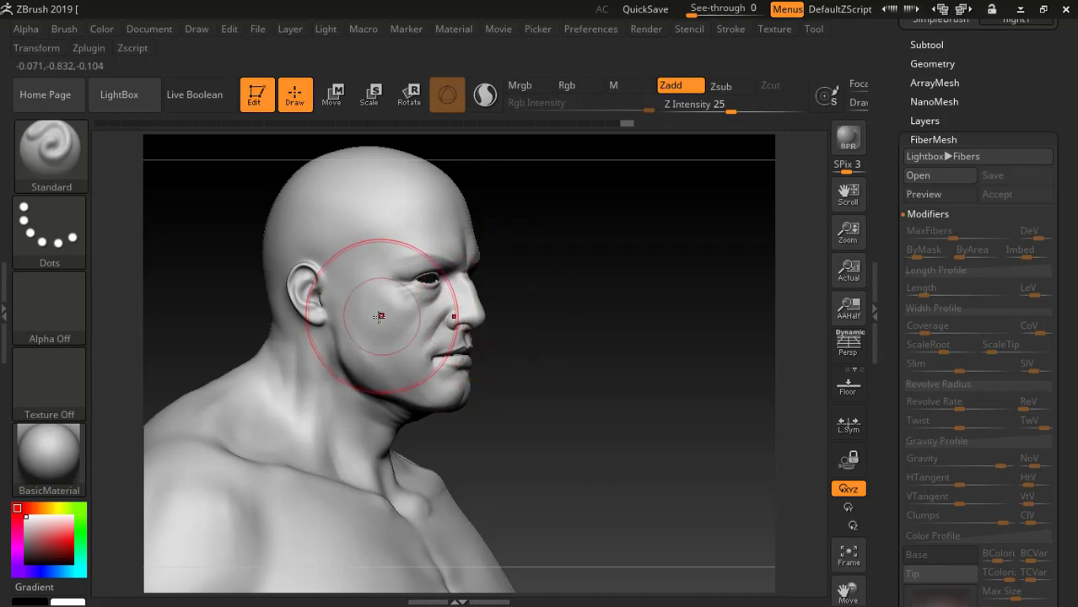
{"action": "key", "text": "space"}
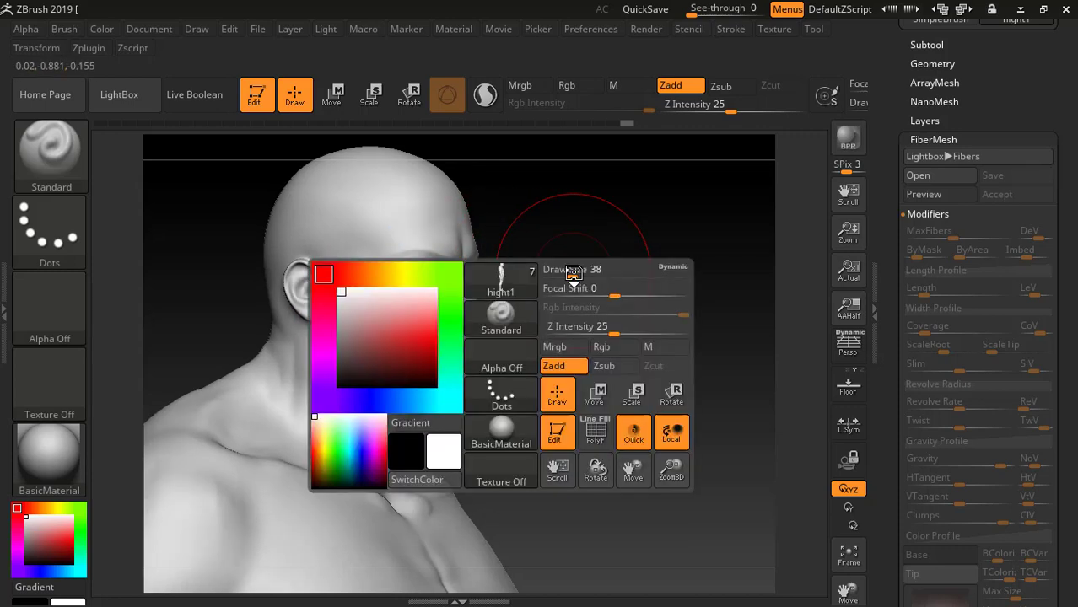
{"action": "left_click_drag", "start_coordinate": [571, 270], "coordinate": [571, 276]}
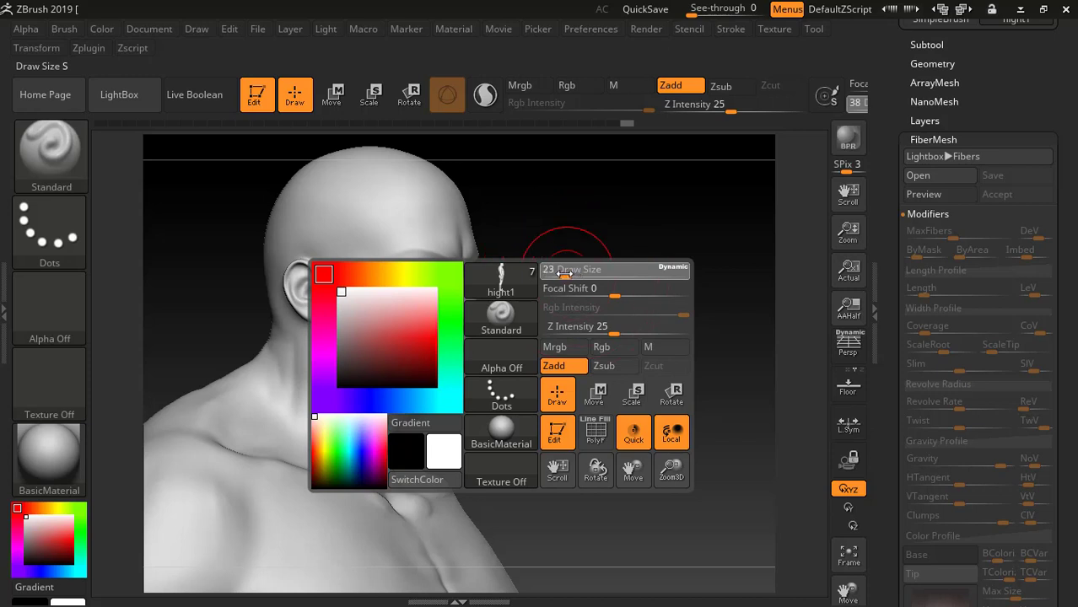
Step: Shrink the brush further and mask a strip from in front of the ear along the jaw to the chin
{"action": "left_click_drag", "start_coordinate": [588, 222], "coordinate": [334, 342]}
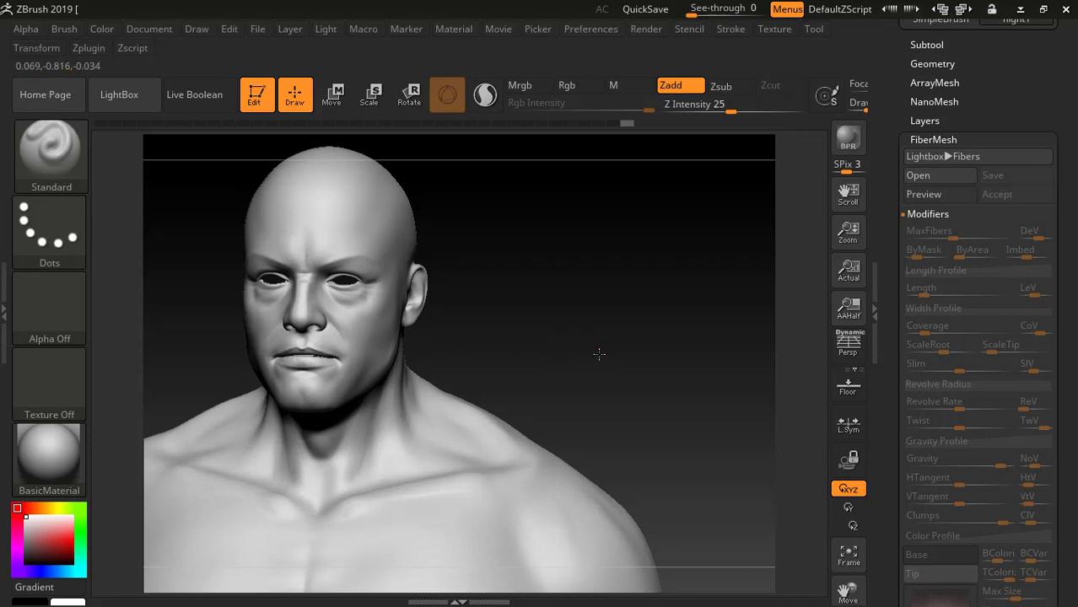
{"action": "mouse_move", "coordinate": [596, 356]}
{"action": "left_mouse_down"}
{"action": "mouse_move", "coordinate": [652, 350]}
{"action": "mouse_move", "coordinate": [581, 347]}
{"action": "mouse_move", "coordinate": [609, 345]}
{"action": "mouse_move", "coordinate": [594, 328]}
{"action": "mouse_move", "coordinate": [618, 289]}
{"action": "mouse_move", "coordinate": [647, 440]}
{"action": "mouse_move", "coordinate": [657, 376]}
{"action": "mouse_move", "coordinate": [497, 354]}
{"action": "left_mouse_up"}
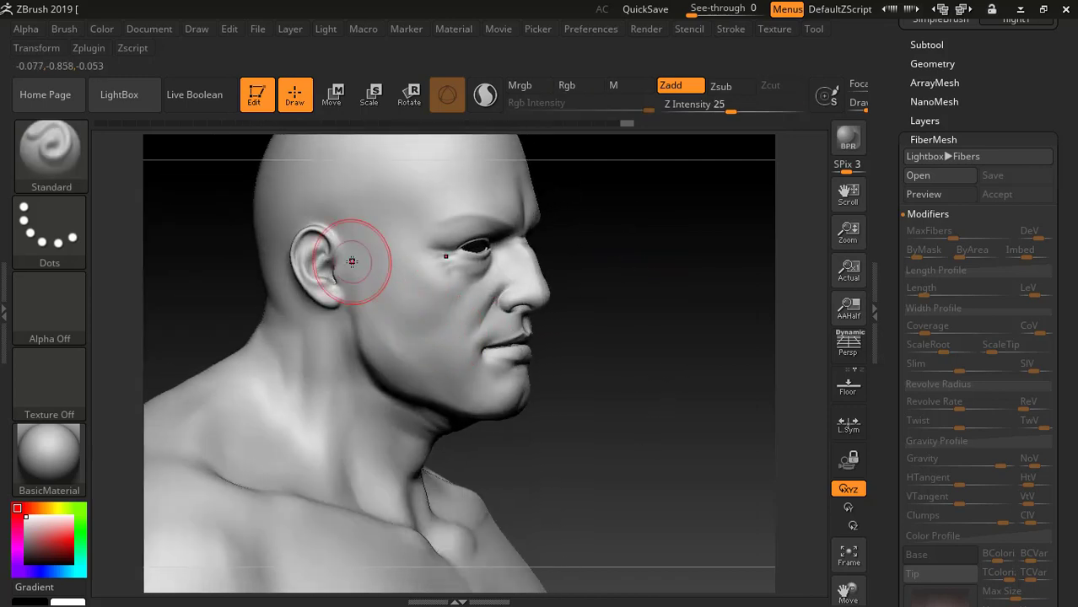
{"action": "key", "text": "bracketleft"}
{"action": "key", "text": "bracketleft"}
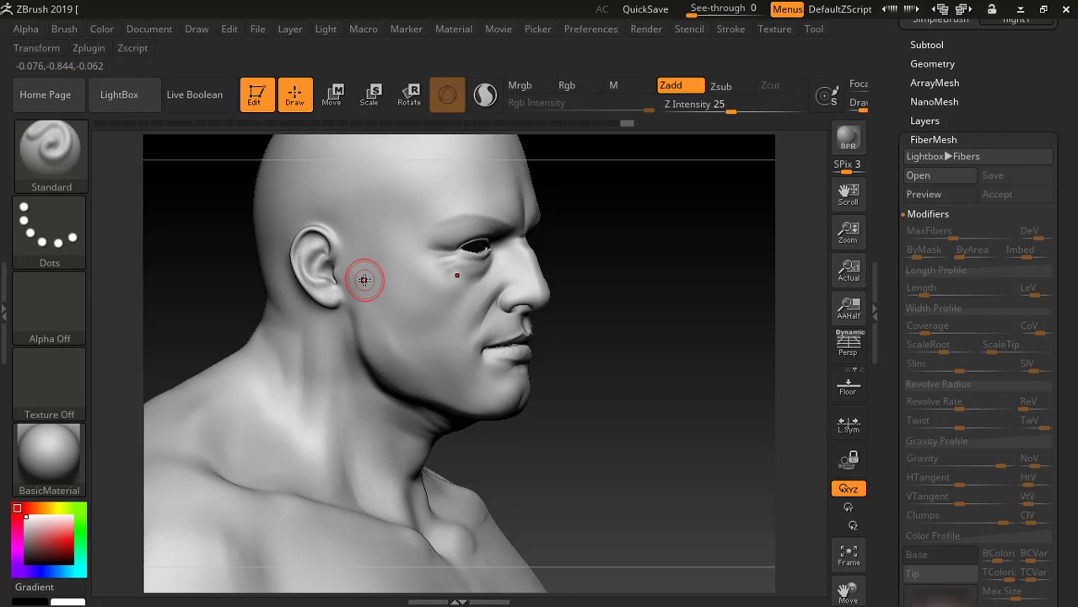
{"action": "key", "text": "ctrl"}
{"action": "mouse_move", "coordinate": [361, 283]}
{"action": "left_mouse_down", "text": "ctrl"}
{"action": "mouse_move", "coordinate": [358, 272]}
{"action": "mouse_move", "coordinate": [382, 350]}
{"action": "mouse_move", "coordinate": [402, 368]}
{"action": "mouse_move", "coordinate": [435, 389]}
{"action": "mouse_move", "coordinate": [507, 400]}
{"action": "left_mouse_up", "text": "ctrl"}
{"action": "left_click_drag", "start_coordinate": [620, 363], "coordinate": [687, 342]}
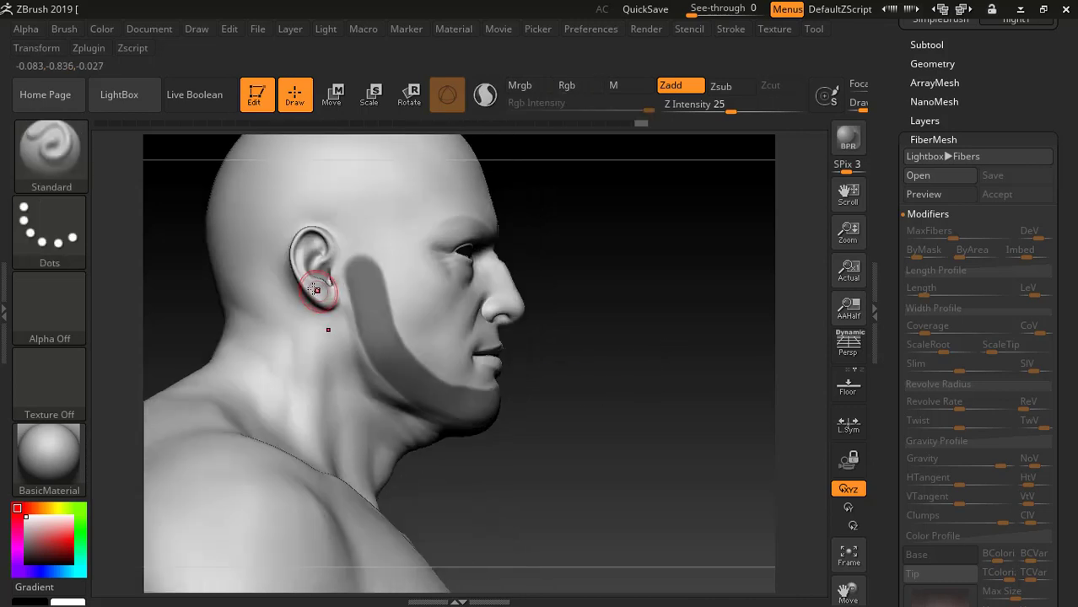
{"action": "left_click_drag", "start_coordinate": [363, 273], "coordinate": [366, 310], "text": "ctrl"}
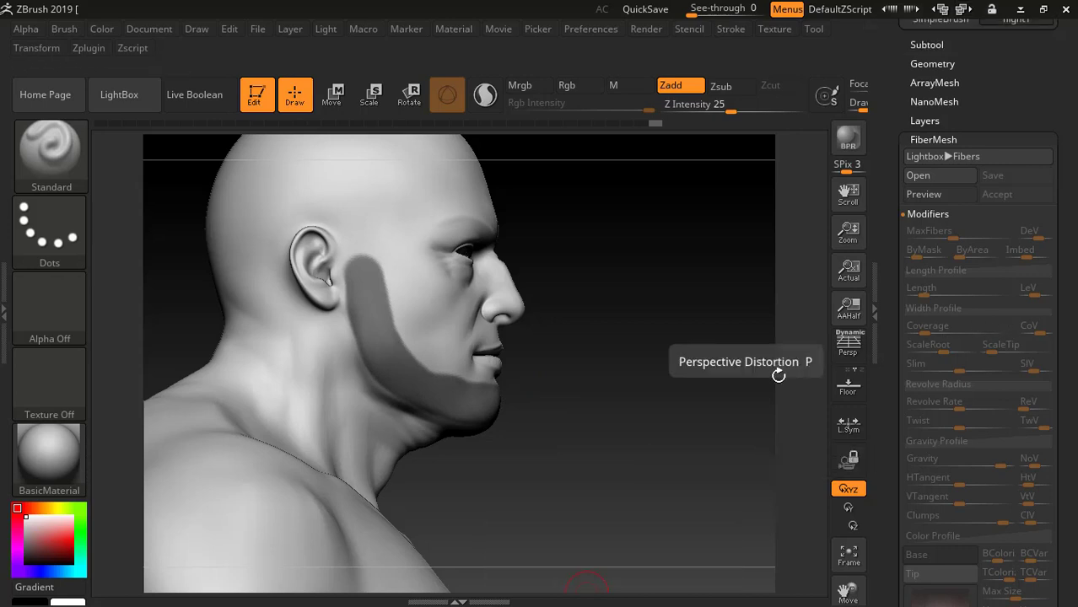
Step: Mask a moustache above the upper lip and connect it around the mouth corner to the beard mask
{"action": "left_click_drag", "start_coordinate": [772, 371], "coordinate": [712, 323]}
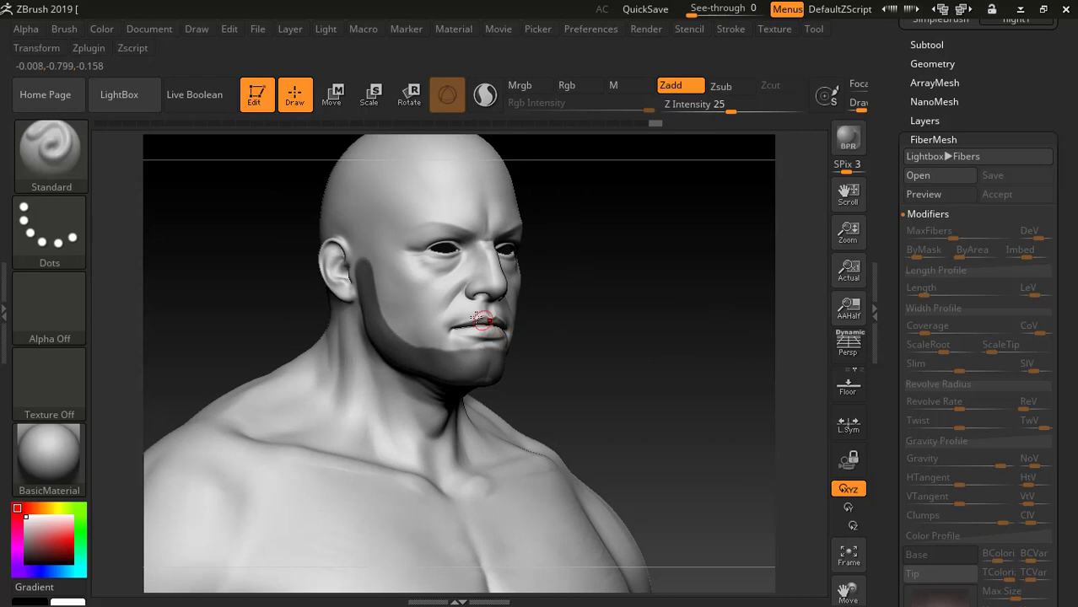
{"action": "mouse_move", "coordinate": [615, 296]}
{"action": "left_mouse_down", "text": "alt"}
{"action": "mouse_move", "coordinate": [632, 344]}
{"action": "mouse_move", "coordinate": [678, 305]}
{"action": "mouse_move", "coordinate": [664, 290]}
{"action": "left_mouse_up", "text": "alt"}
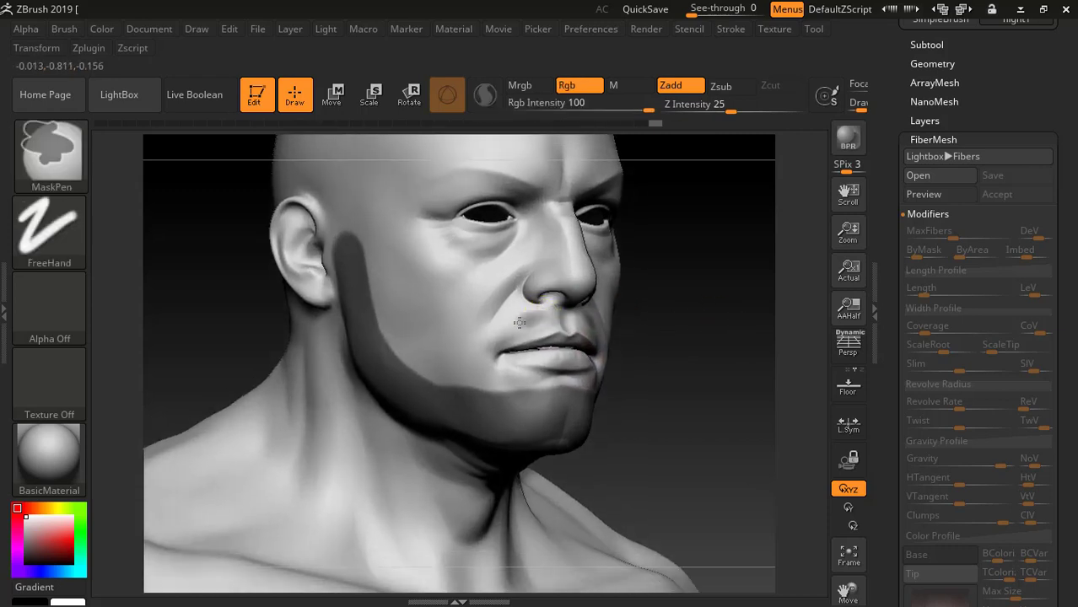
{"action": "left_click_drag", "start_coordinate": [520, 323], "coordinate": [456, 377], "text": "ctrl"}
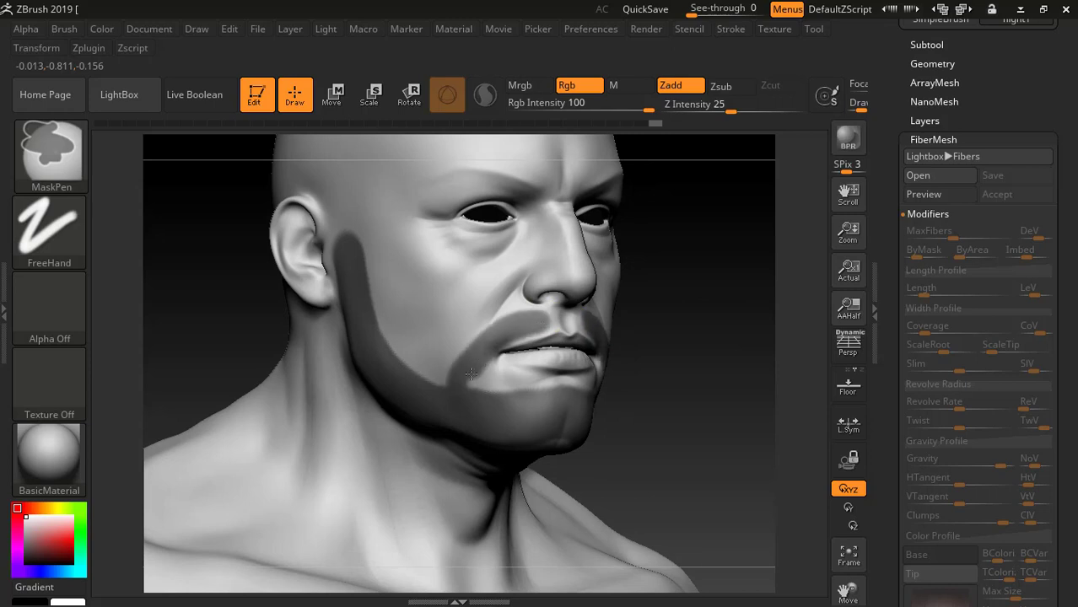
Step: Widen the beard mask along and under the jaw and extend the sideburn upward in front of the ear
{"action": "left_click_drag", "start_coordinate": [643, 401], "coordinate": [646, 372]}
{"action": "key", "text": "ctrl"}
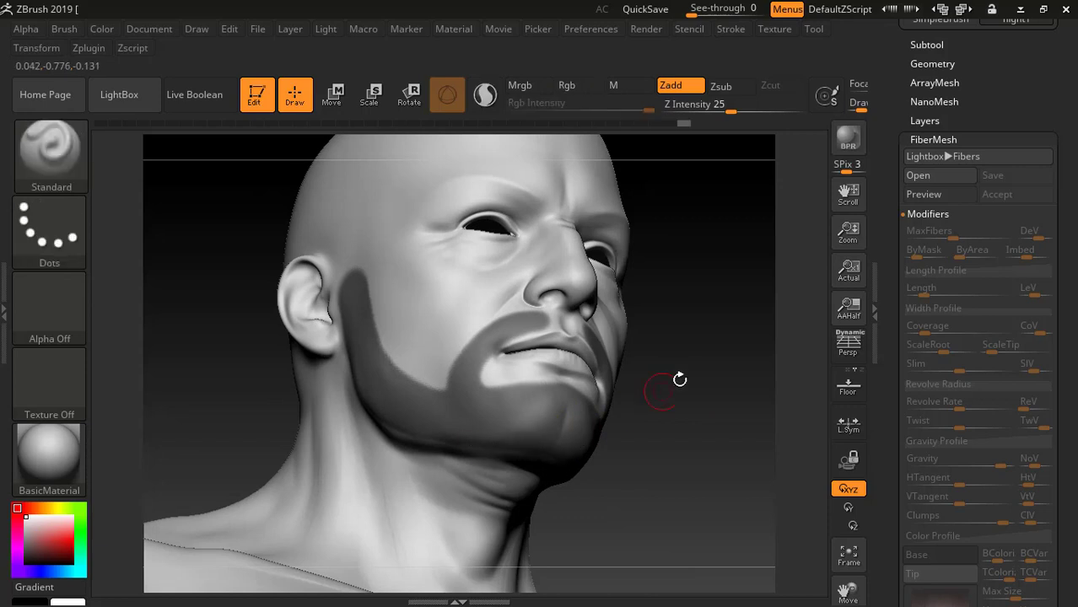
{"action": "left_click_drag", "start_coordinate": [680, 378], "coordinate": [669, 355]}
{"action": "key", "text": "ctrl"}
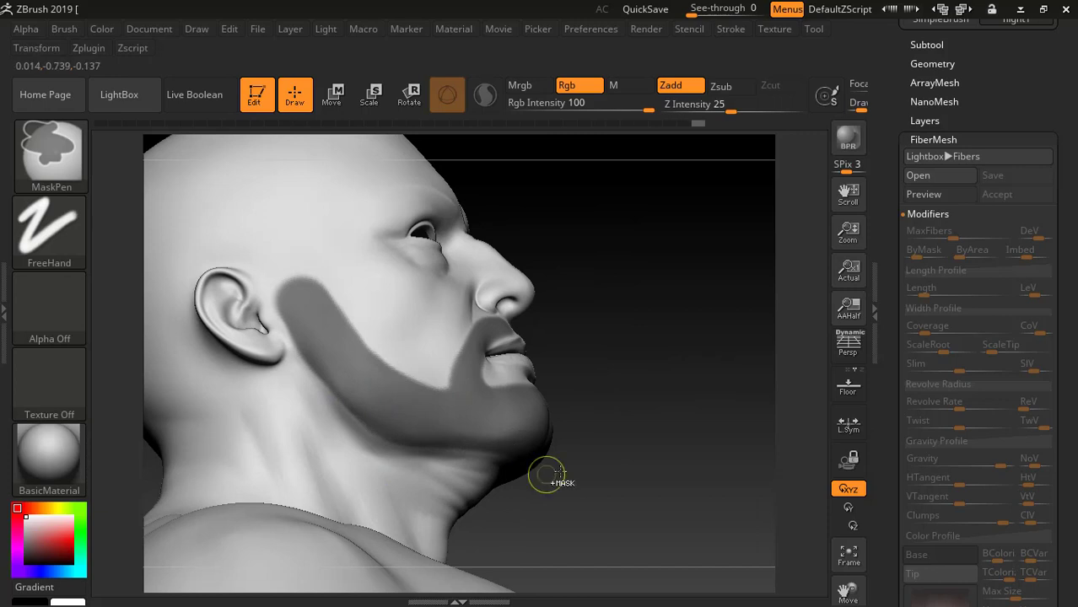
{"action": "mouse_move", "coordinate": [549, 473]}
{"action": "left_mouse_down"}
{"action": "mouse_move", "coordinate": [681, 409]}
{"action": "mouse_move", "coordinate": [714, 364]}
{"action": "left_mouse_up"}
{"action": "key", "text": "ctrl"}
{"action": "left_click_drag", "start_coordinate": [349, 310], "coordinate": [312, 221], "text": "ctrl"}
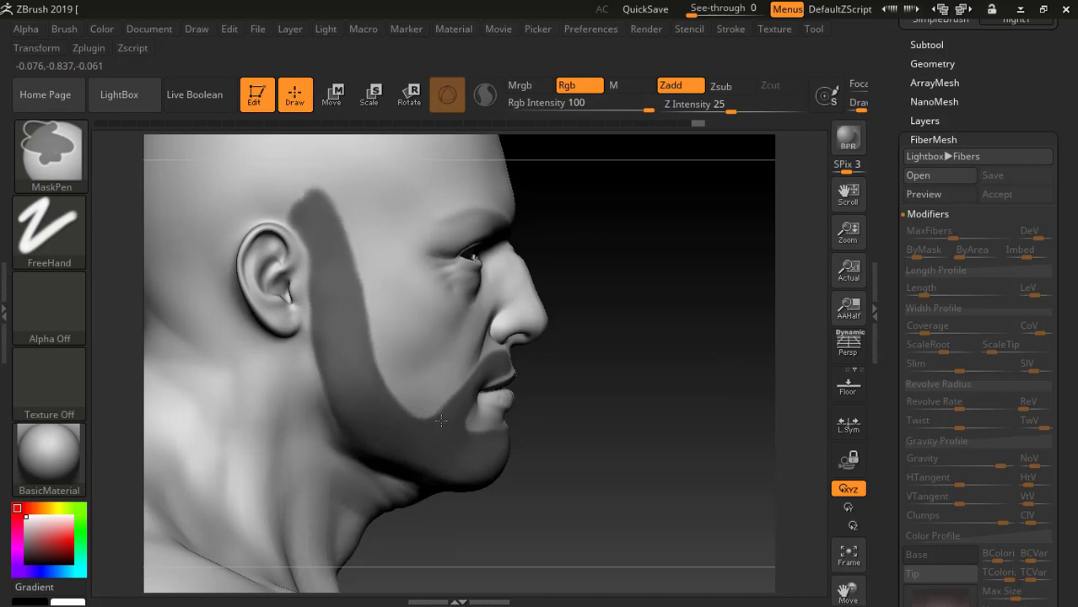
Step: Thicken the moustache mask and extend the chin mask up toward the lower lip
{"action": "mouse_move", "coordinate": [715, 368]}
{"action": "left_mouse_down"}
{"action": "mouse_move", "coordinate": [662, 379]}
{"action": "mouse_move", "coordinate": [707, 357]}
{"action": "left_mouse_up"}
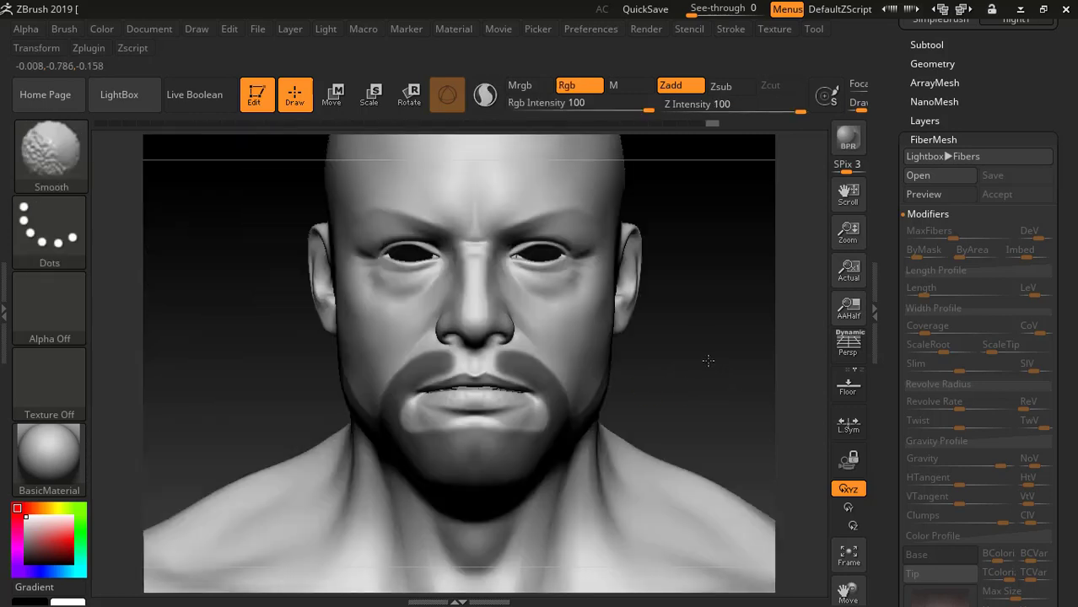
{"action": "key", "text": "ctrl"}
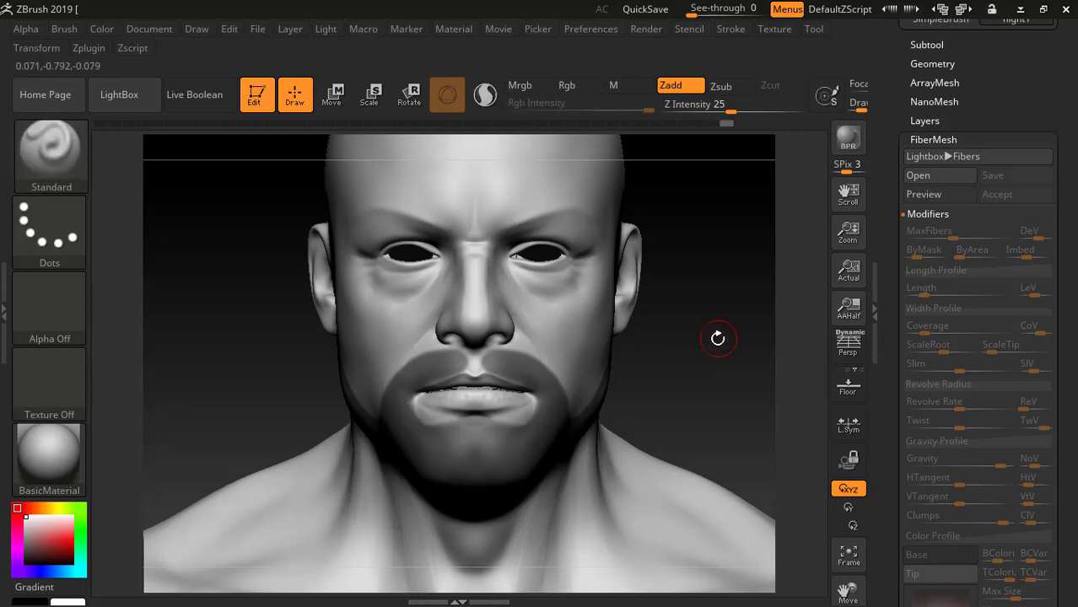
{"action": "mouse_move", "coordinate": [717, 335]}
{"action": "left_mouse_down"}
{"action": "mouse_move", "coordinate": [627, 360]}
{"action": "mouse_move", "coordinate": [601, 315]}
{"action": "mouse_move", "coordinate": [643, 320]}
{"action": "mouse_move", "coordinate": [643, 376]}
{"action": "mouse_move", "coordinate": [618, 335]}
{"action": "left_mouse_up"}
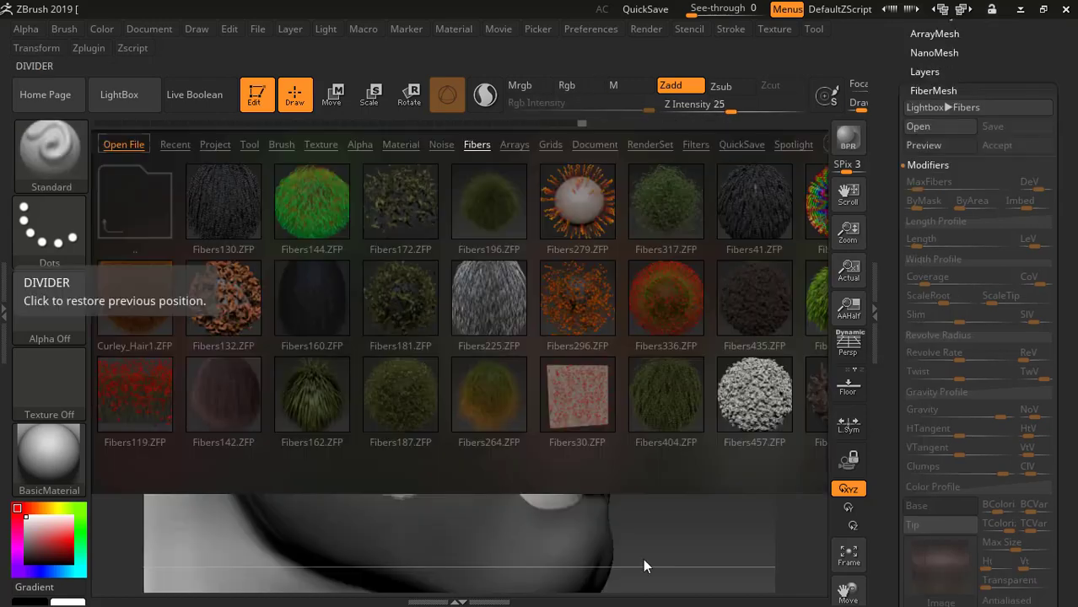
Step: Load the Fibers142.ZFP preset onto the masked beard area and close the preset browser
{"action": "left_click", "coordinate": [119, 95]}
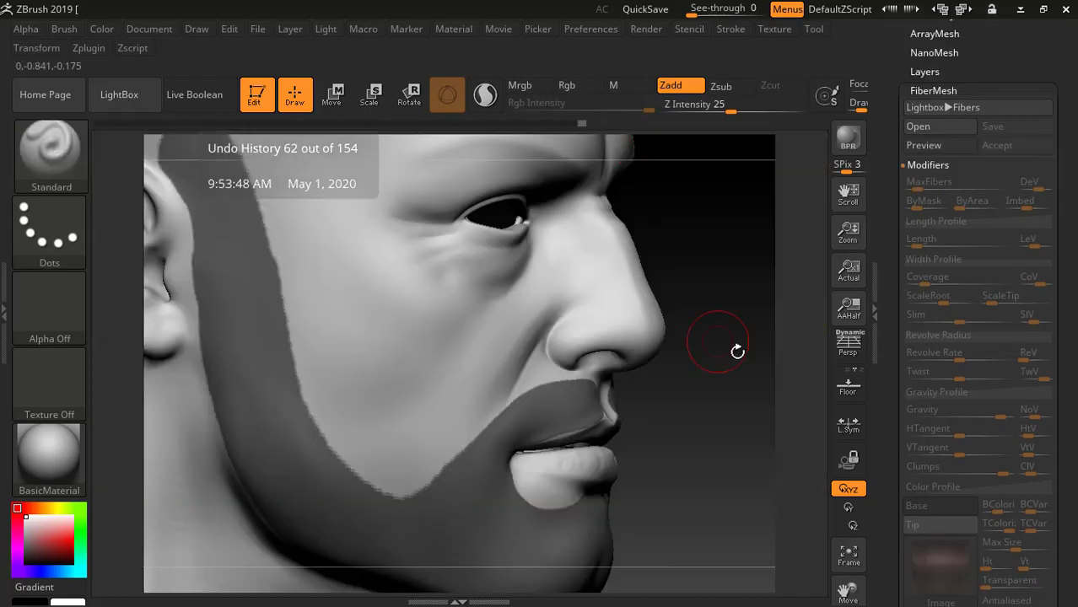
{"action": "left_click", "coordinate": [118, 96]}
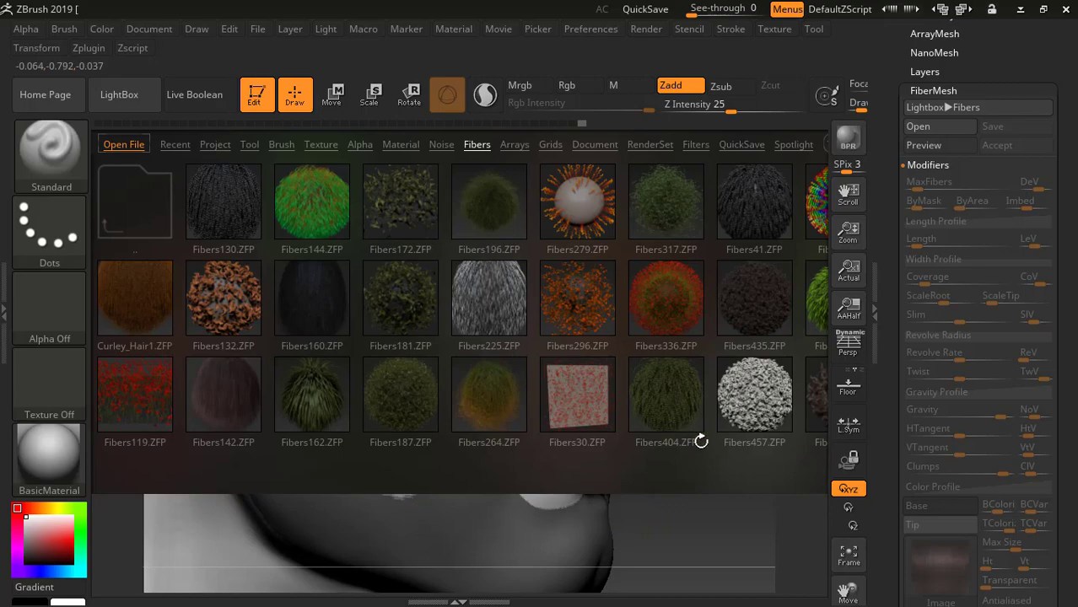
{"action": "left_click_drag", "start_coordinate": [708, 458], "coordinate": [727, 483]}
{"action": "double_click", "coordinate": [220, 408]}
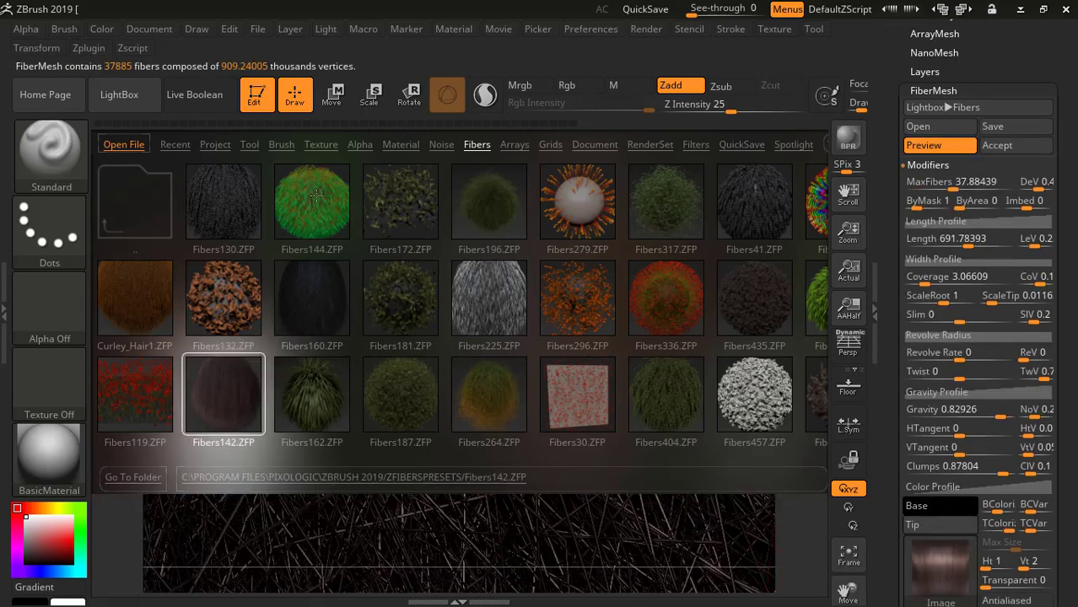
{"action": "left_click", "coordinate": [118, 96]}
Step: Bring the whole head into view and reduce the beard's MaxFibers to about 0.417
{"action": "left_click_drag", "start_coordinate": [821, 241], "coordinate": [685, 198], "text": "alt"}
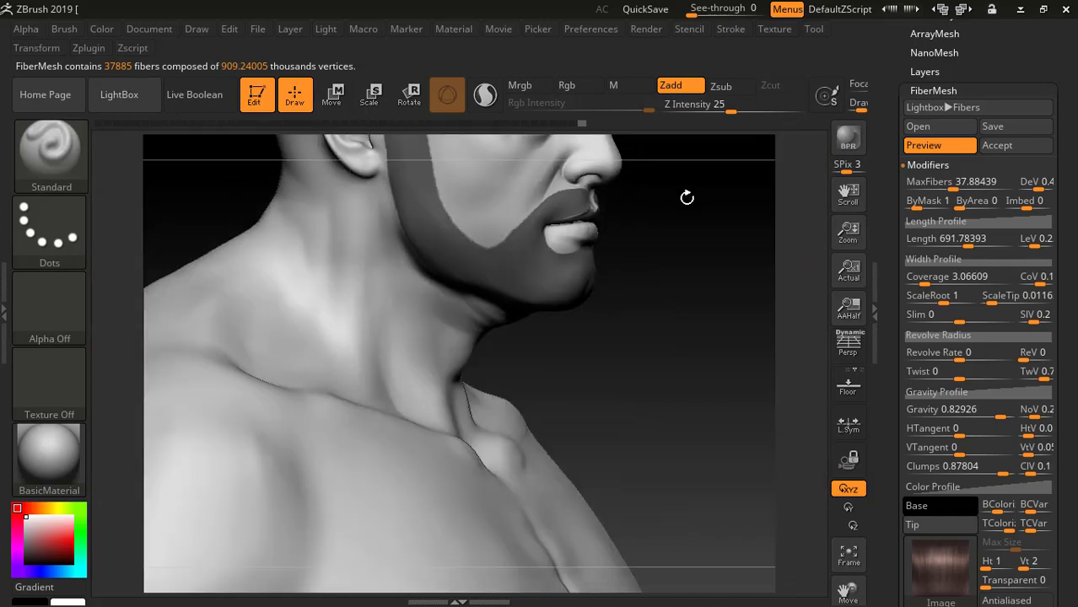
{"action": "left_click_drag", "start_coordinate": [816, 205], "coordinate": [806, 355]}
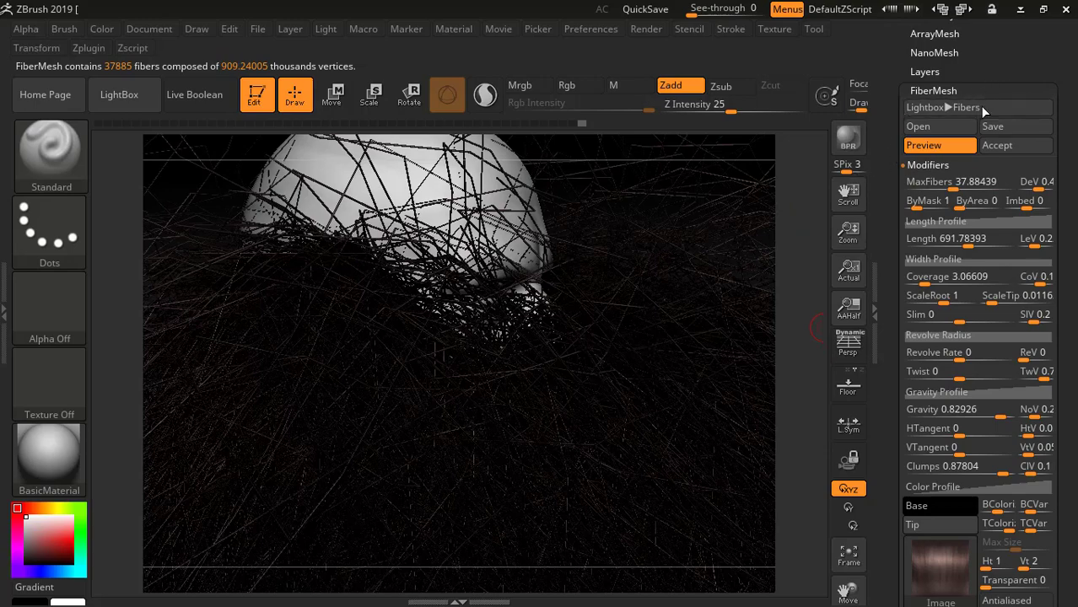
{"action": "left_click_drag", "start_coordinate": [960, 185], "coordinate": [949, 188]}
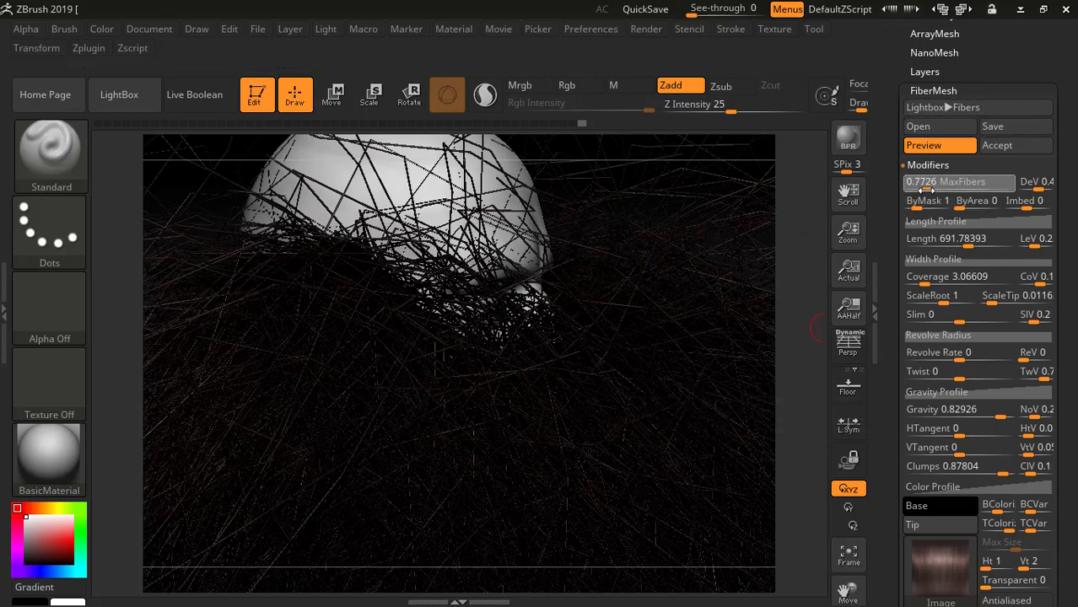
{"action": "left_click", "coordinate": [924, 189]}
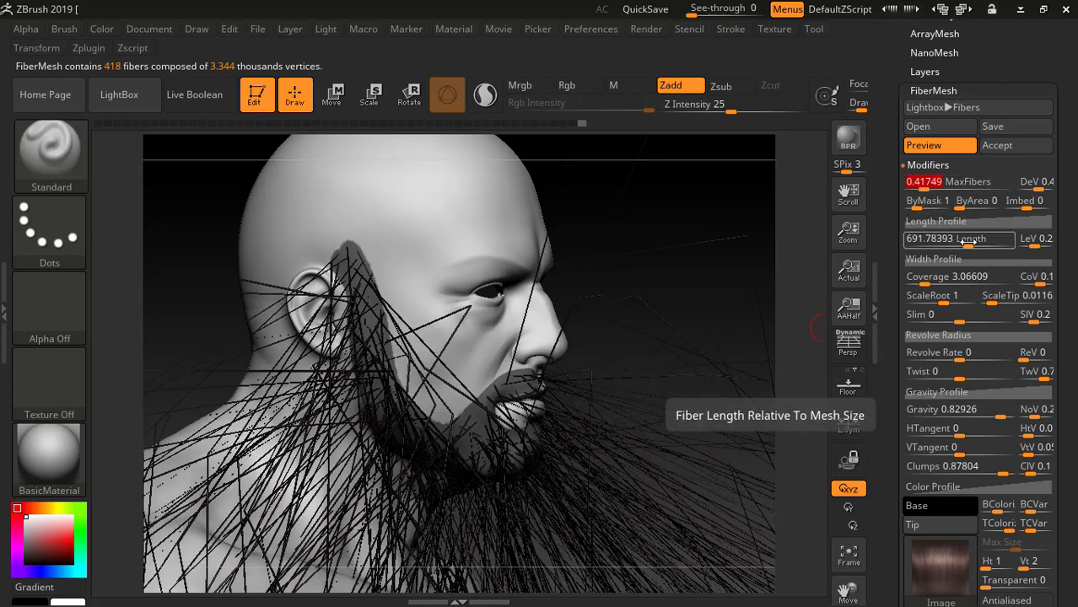
Step: Shorten the beard fibers by setting Length to 10
{"action": "left_click_drag", "start_coordinate": [968, 240], "coordinate": [910, 240]}
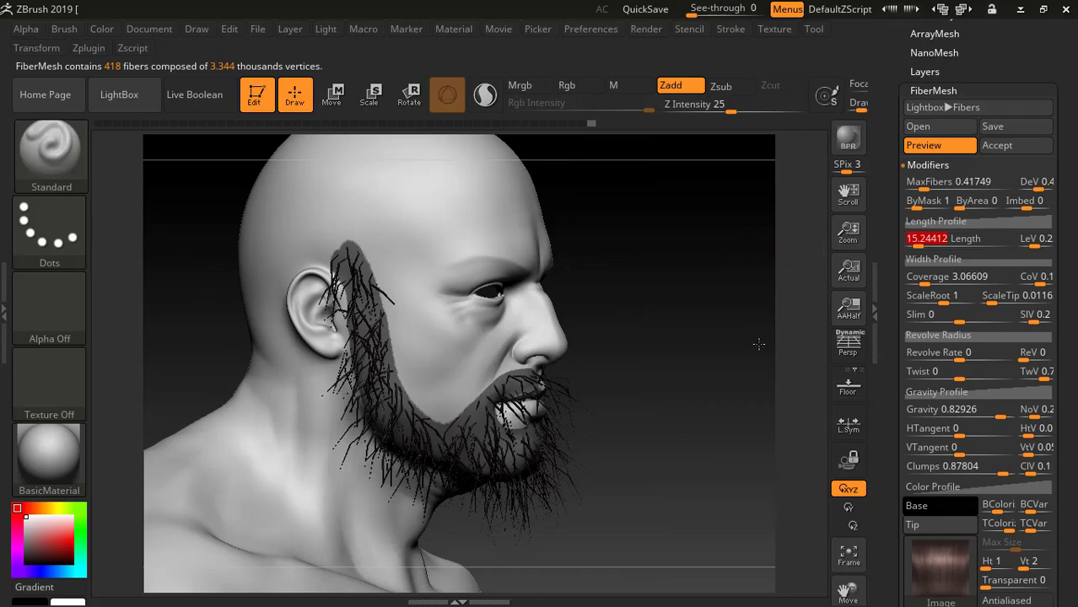
{"action": "right_click_drag", "start_coordinate": [757, 342], "coordinate": [757, 396], "text": "ctrl"}
{"action": "left_click_drag", "start_coordinate": [921, 244], "coordinate": [907, 245]}
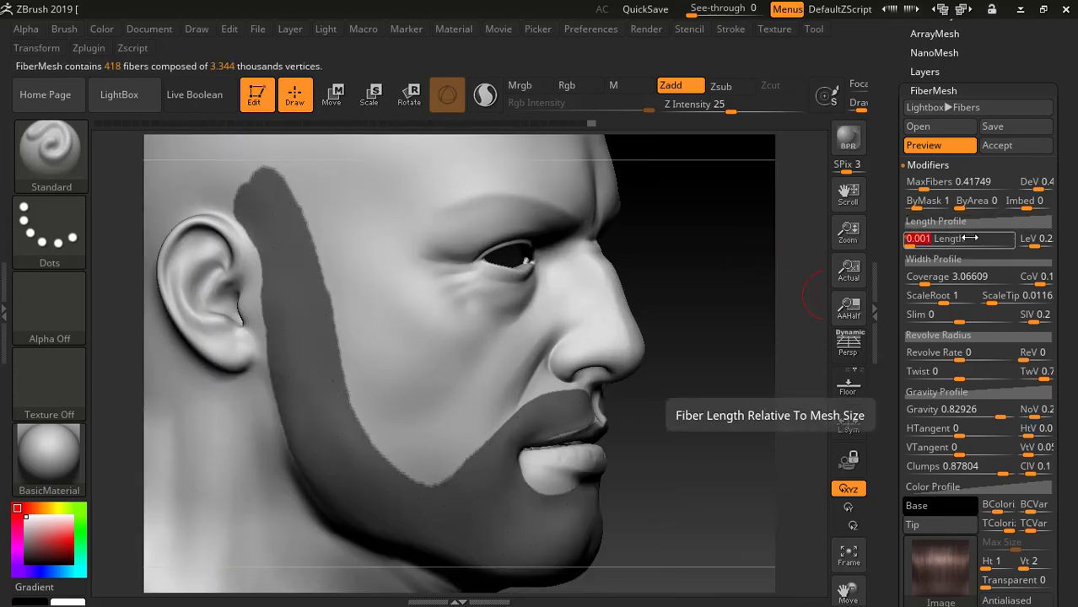
{"action": "key", "text": "Return"}
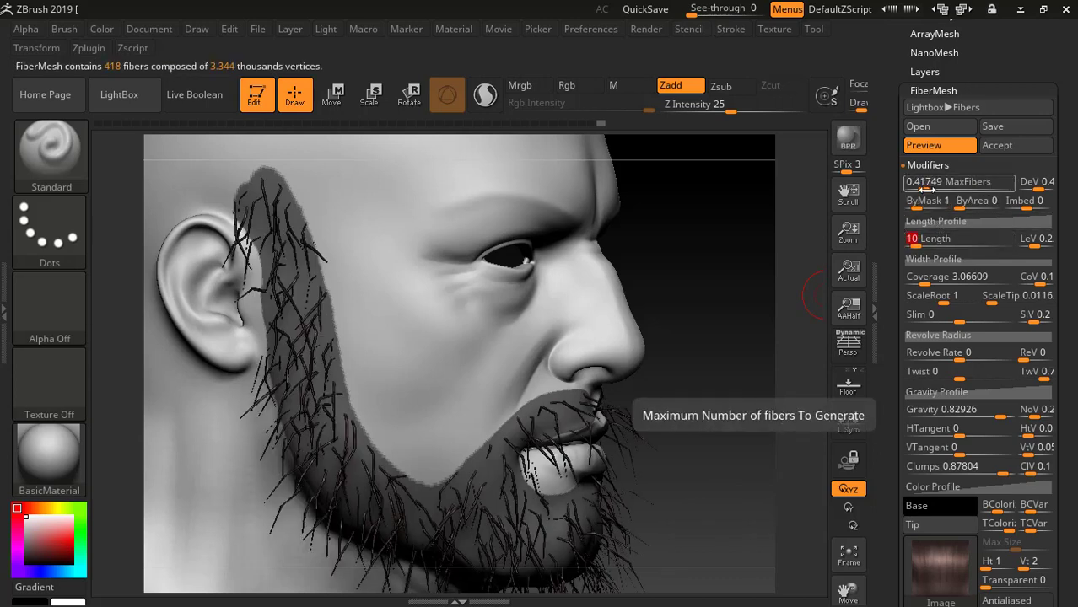
Step: Adjust the beard's density by setting MaxFibers to about 1.111
{"action": "left_click_drag", "start_coordinate": [926, 182], "coordinate": [932, 187]}
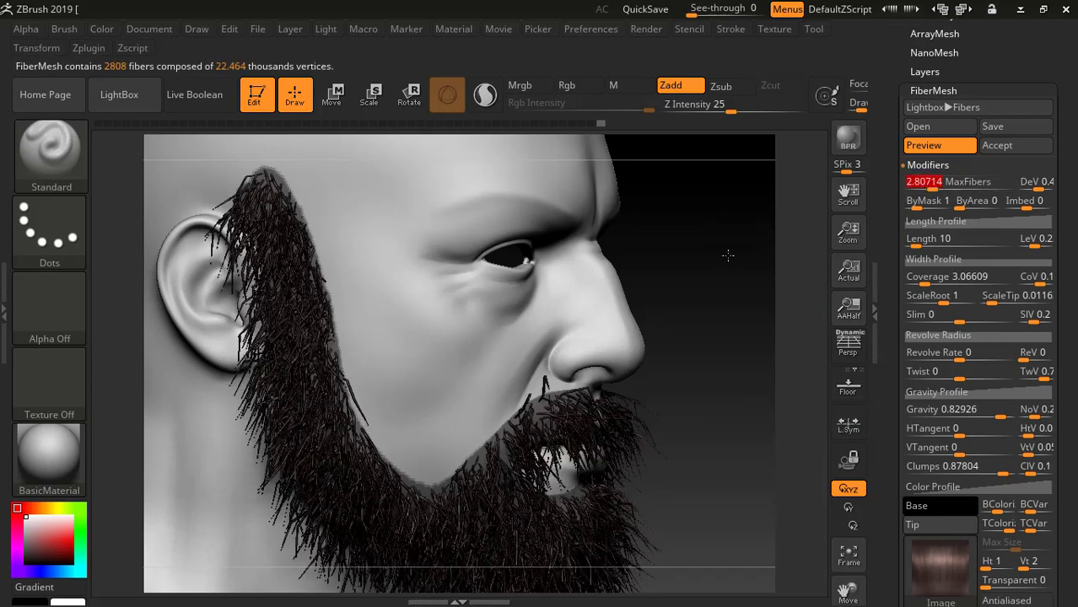
{"action": "left_click_drag", "start_coordinate": [727, 255], "coordinate": [705, 176], "text": "alt"}
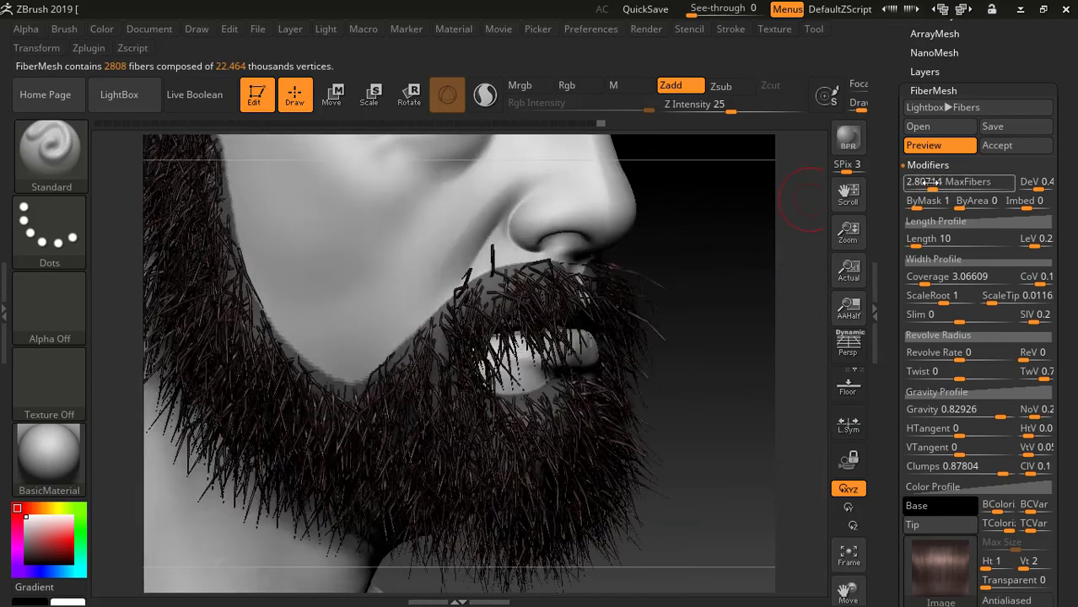
{"action": "left_click_drag", "start_coordinate": [948, 189], "coordinate": [928, 189]}
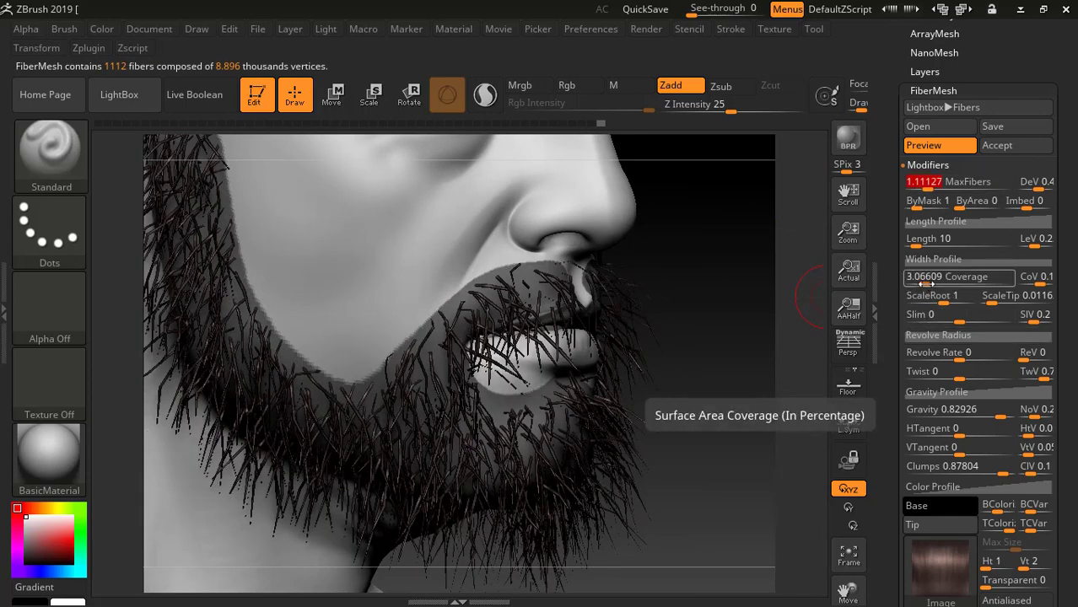
Step: Inspect the fiber tips around the mouth up close and set ScaleTip to 1
{"action": "left_click_drag", "start_coordinate": [745, 267], "coordinate": [802, 360], "text": "alt"}
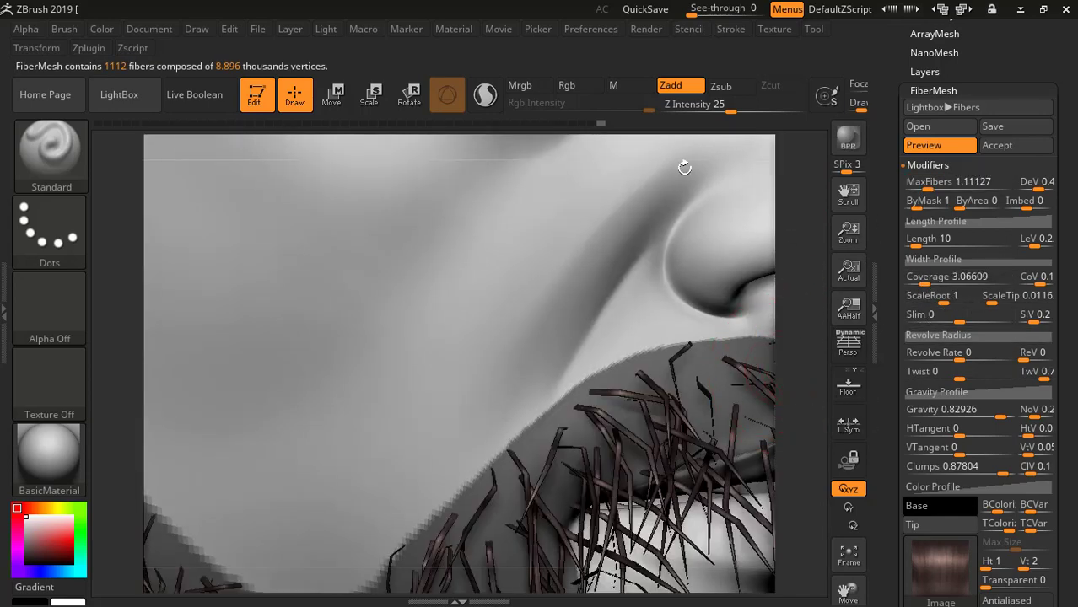
{"action": "left_click_drag", "start_coordinate": [684, 167], "coordinate": [669, 171], "text": "alt"}
{"action": "left_click_drag", "start_coordinate": [811, 251], "coordinate": [693, 240], "text": "alt"}
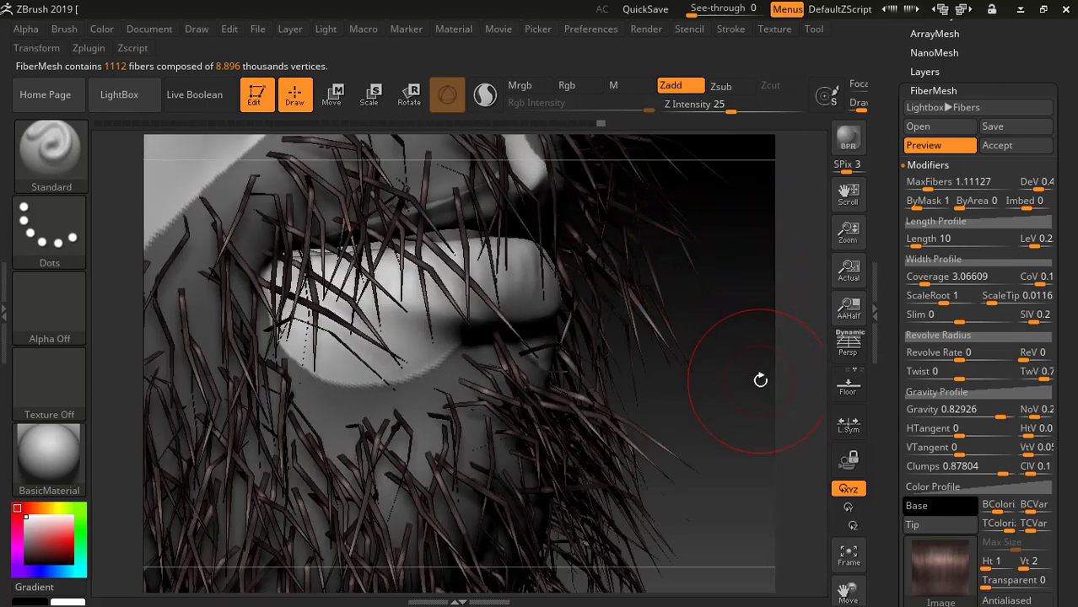
{"action": "left_click_drag", "start_coordinate": [760, 380], "coordinate": [727, 382], "text": "alt"}
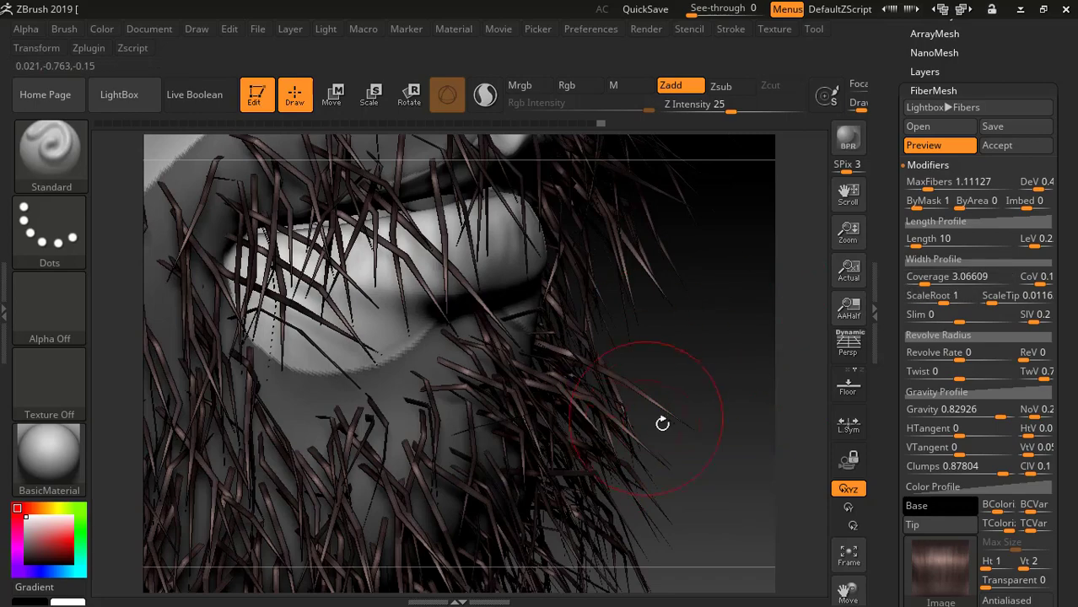
{"action": "left_click_drag", "start_coordinate": [649, 324], "coordinate": [690, 339]}
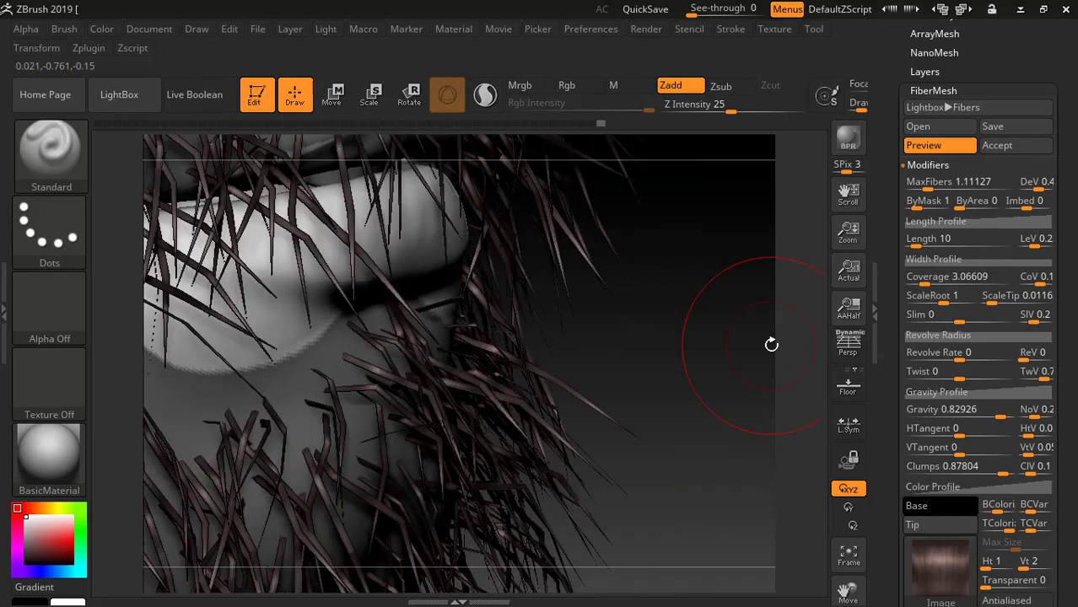
{"action": "left_click", "coordinate": [1000, 296]}
{"action": "type", "text": "1"}
{"action": "key", "text": "Return"}
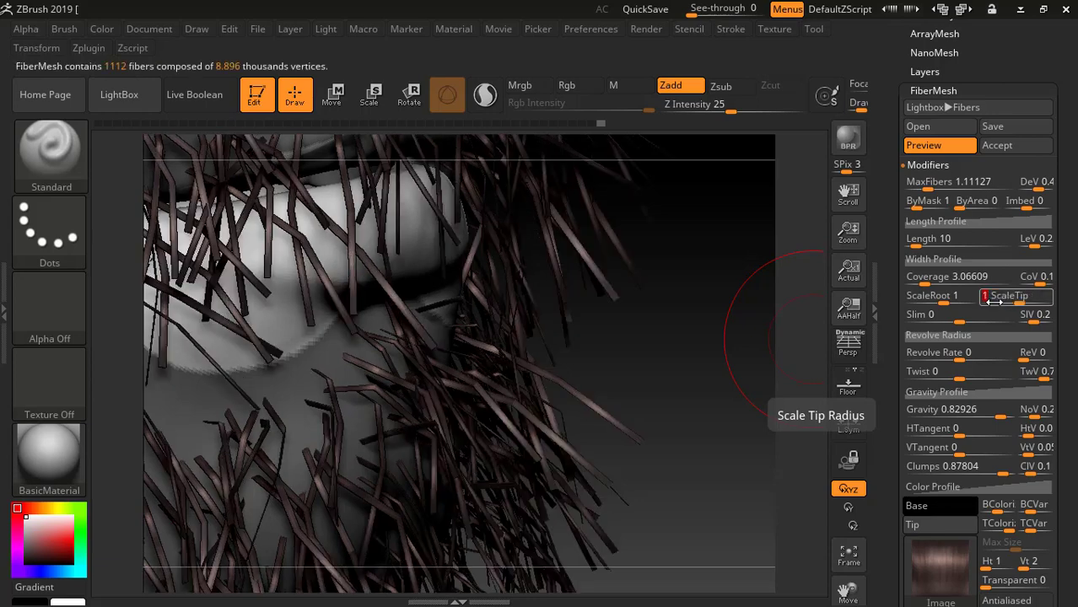
Step: Widen the beard fibers by raising Coverage in two stages, to about 56 and about 145
{"action": "mouse_move", "coordinate": [616, 382]}
{"action": "left_mouse_down"}
{"action": "mouse_move", "coordinate": [522, 401]}
{"action": "mouse_move", "coordinate": [445, 353]}
{"action": "mouse_move", "coordinate": [440, 325]}
{"action": "mouse_move", "coordinate": [453, 335]}
{"action": "left_mouse_up"}
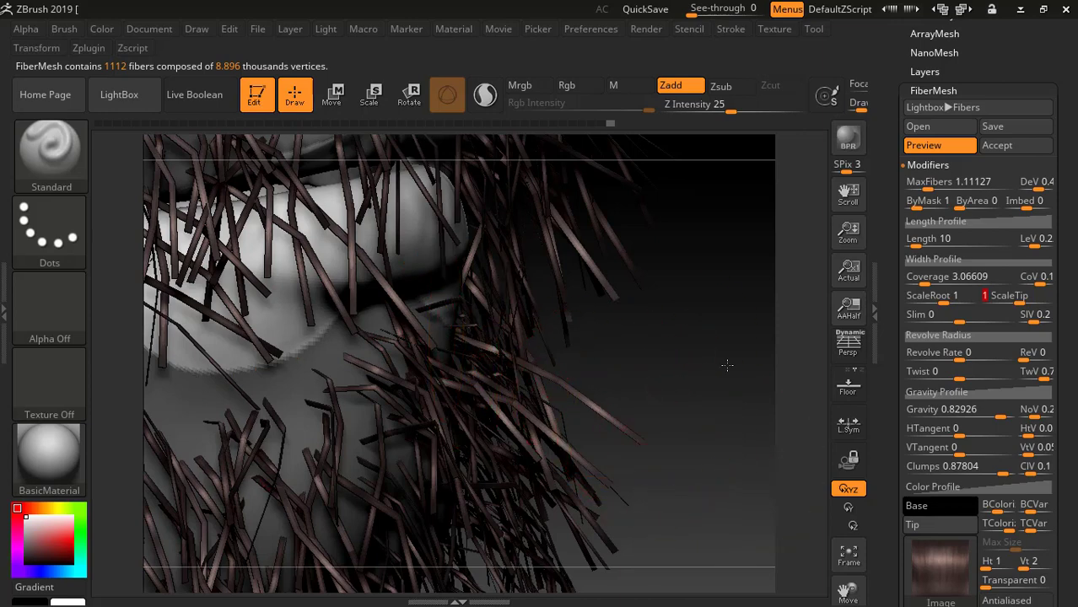
{"action": "left_click", "coordinate": [850, 349]}
{"action": "left_click_drag", "start_coordinate": [927, 278], "coordinate": [946, 283]}
{"action": "left_click_drag", "start_coordinate": [755, 354], "coordinate": [689, 394], "text": "shift"}
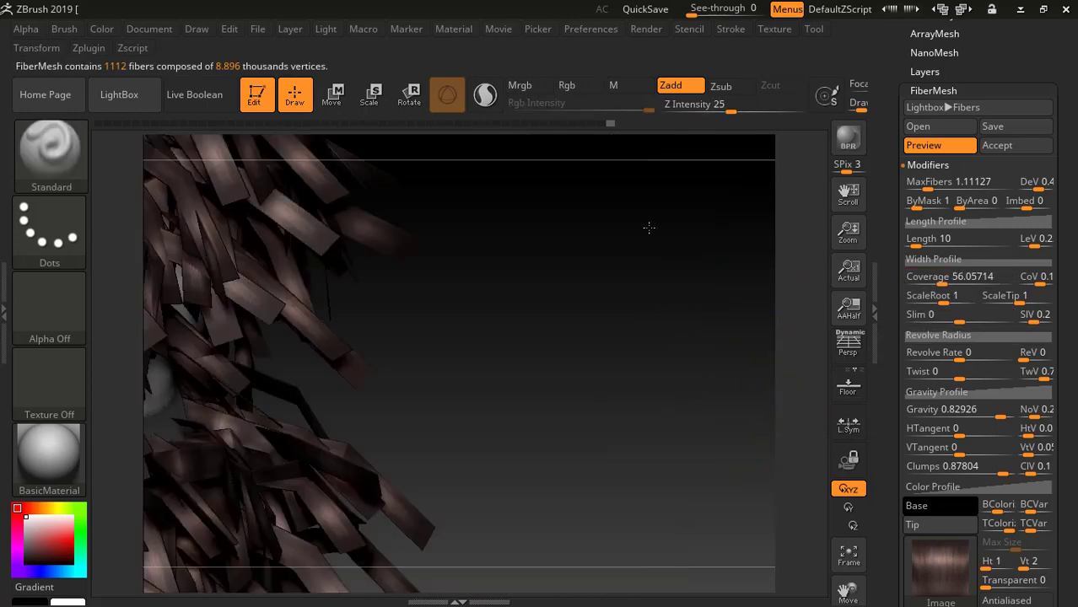
{"action": "left_click_drag", "start_coordinate": [647, 226], "coordinate": [758, 325], "text": "alt"}
{"action": "left_click_drag", "start_coordinate": [696, 312], "coordinate": [734, 333], "text": "shift"}
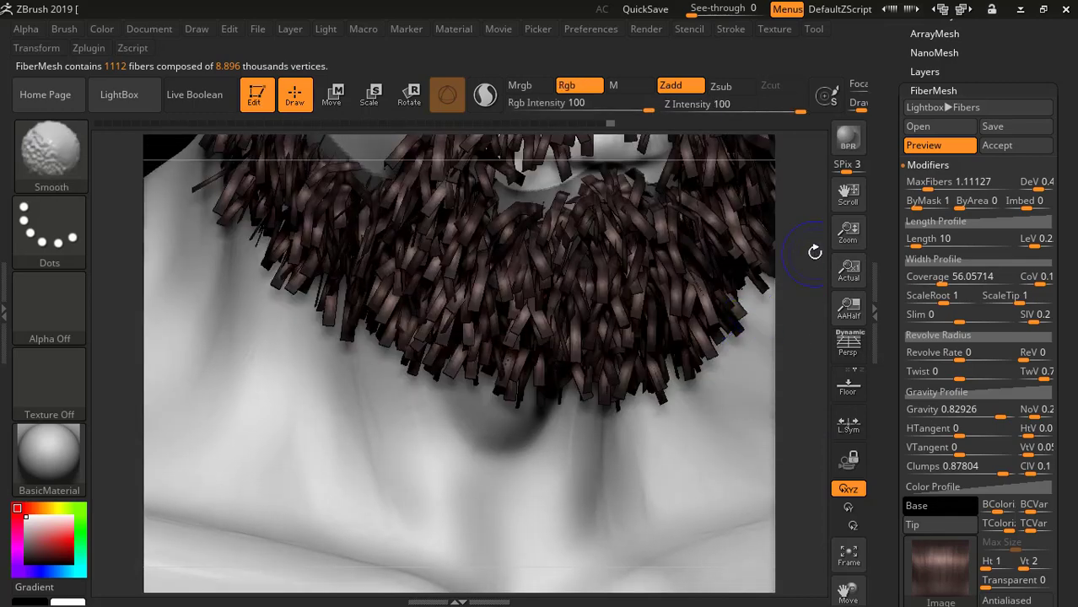
{"action": "left_click_drag", "start_coordinate": [808, 271], "coordinate": [715, 407], "text": "alt"}
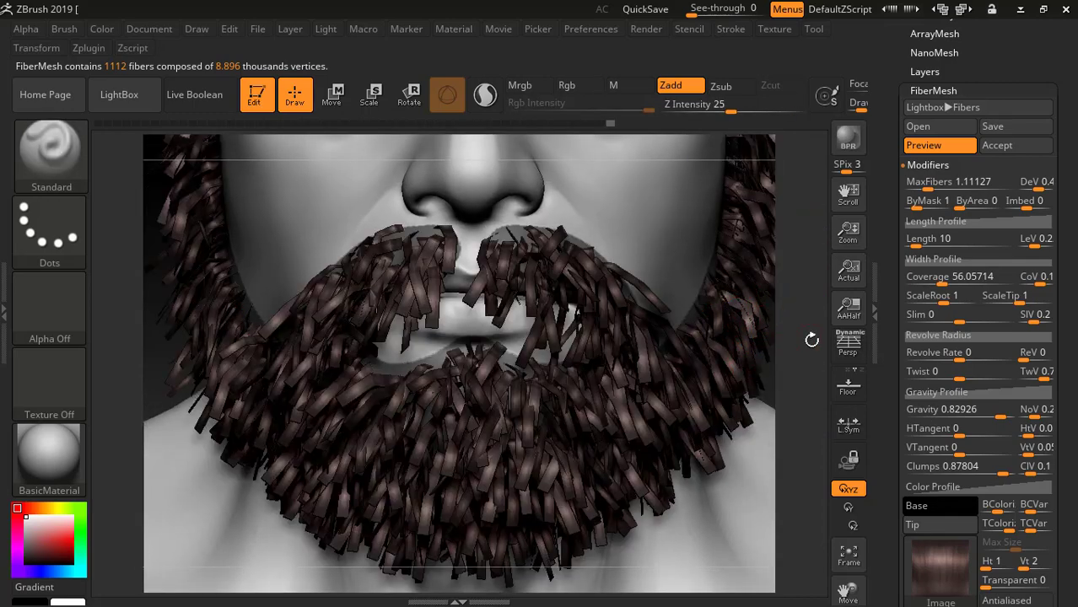
{"action": "left_click_drag", "start_coordinate": [811, 340], "coordinate": [703, 330], "text": "alt"}
{"action": "left_click_drag", "start_coordinate": [941, 279], "coordinate": [952, 278]}
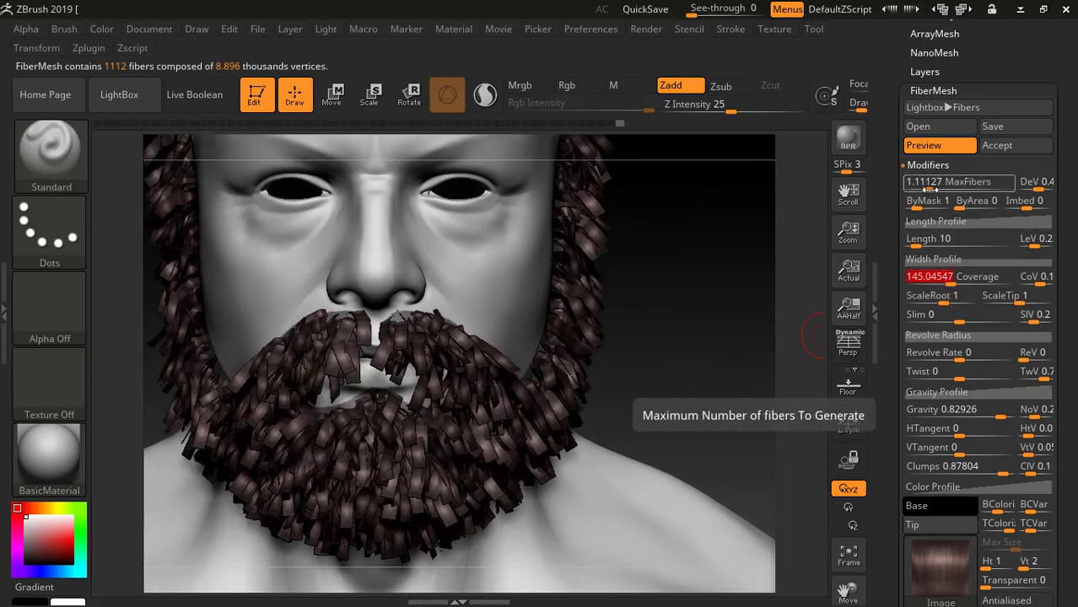
Step: Thin out the beard by setting MaxFibers to 0.2
{"action": "left_click_drag", "start_coordinate": [928, 189], "coordinate": [921, 190]}
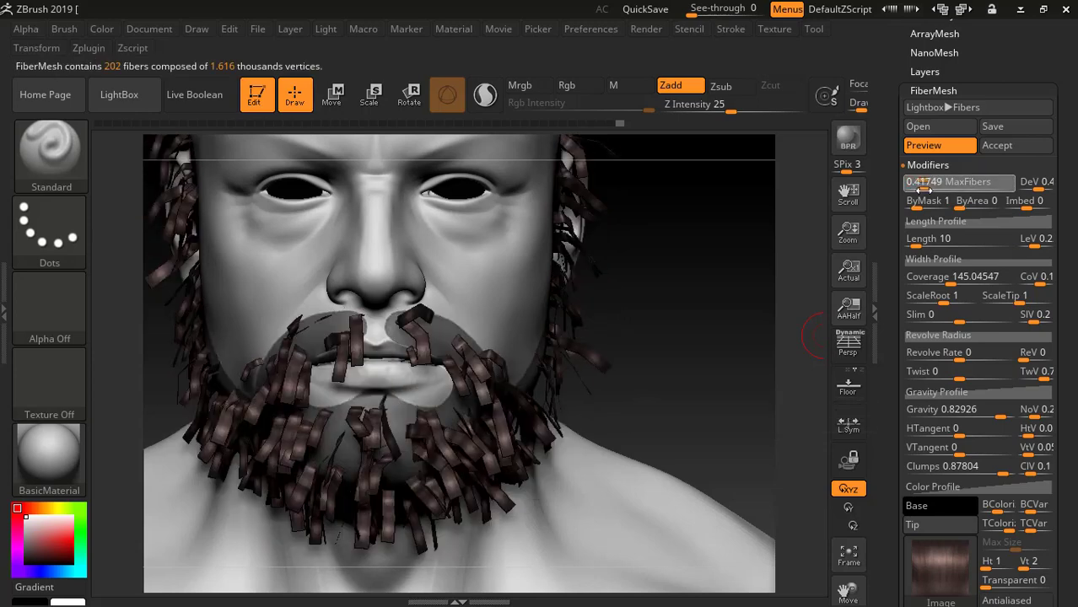
{"action": "left_click_drag", "start_coordinate": [925, 191], "coordinate": [922, 190]}
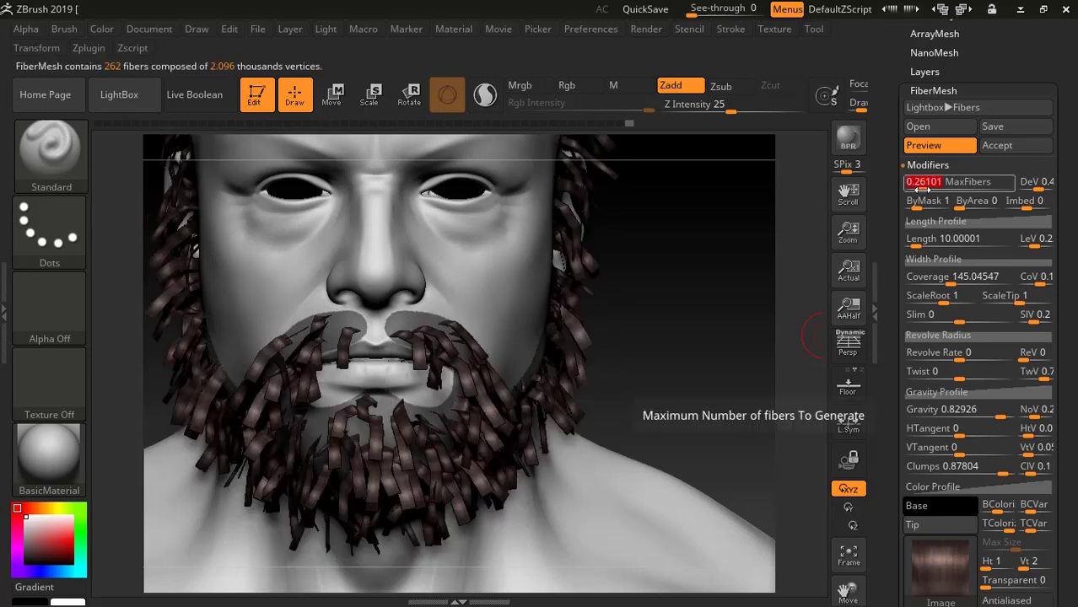
{"action": "type", "text": "0"}
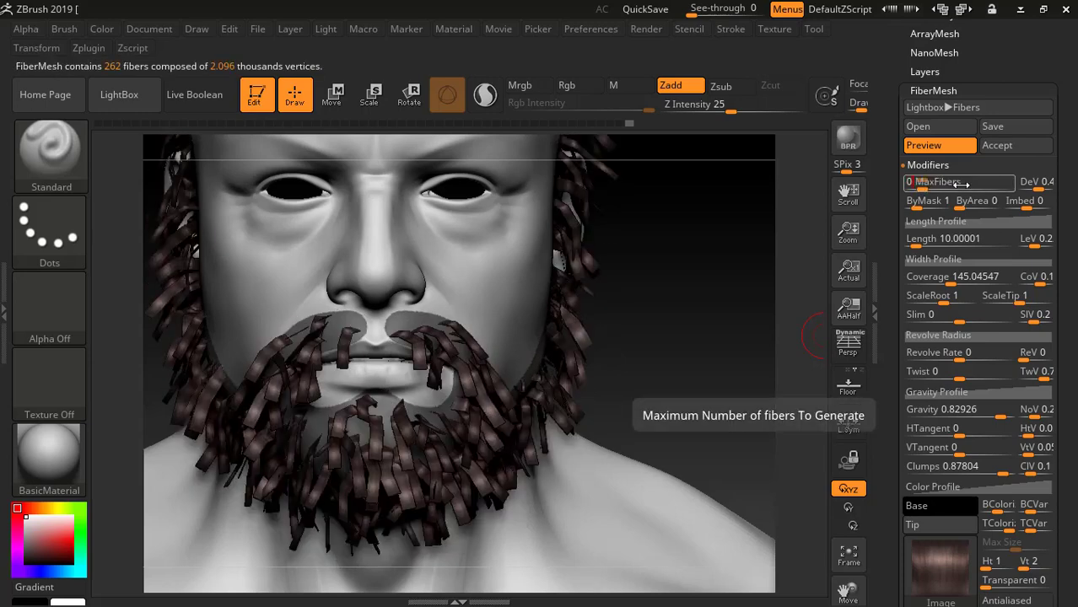
{"action": "type", "text": "0.2"}
{"action": "key", "text": "Return"}
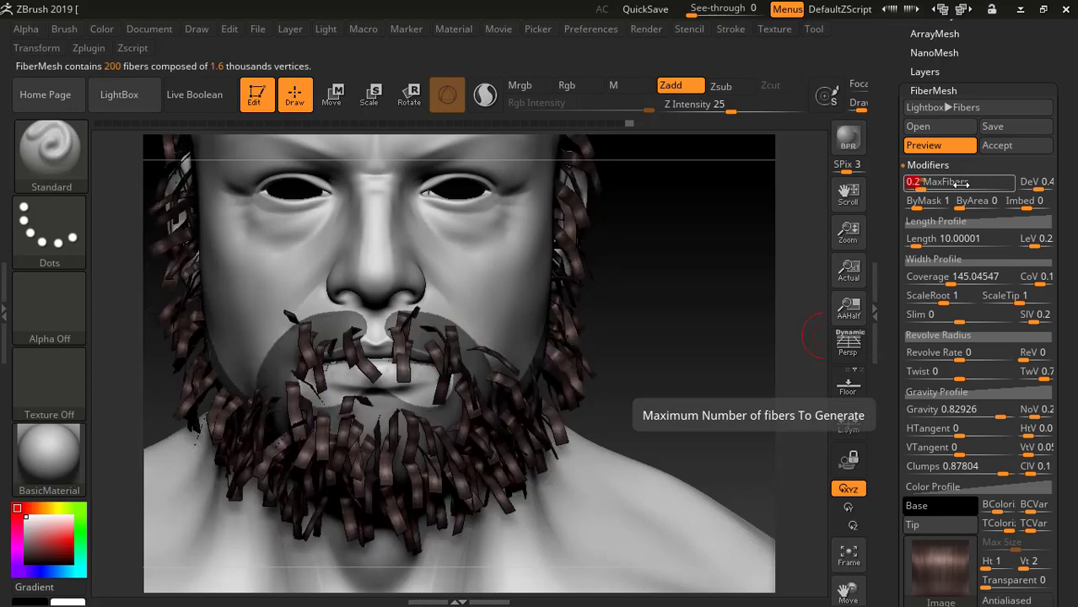
Step: Turn the fibers into wide hair cards by raising Coverage to about 1484
{"action": "left_click", "coordinate": [964, 280]}
{"action": "left_click_drag", "start_coordinate": [963, 280], "coordinate": [983, 277]}
{"action": "mouse_move", "coordinate": [985, 276]}
{"action": "left_mouse_down"}
{"action": "mouse_move", "coordinate": [997, 277]}
{"action": "mouse_move", "coordinate": [986, 278]}
{"action": "left_mouse_up"}
{"action": "left_click_drag", "start_coordinate": [685, 324], "coordinate": [721, 257]}
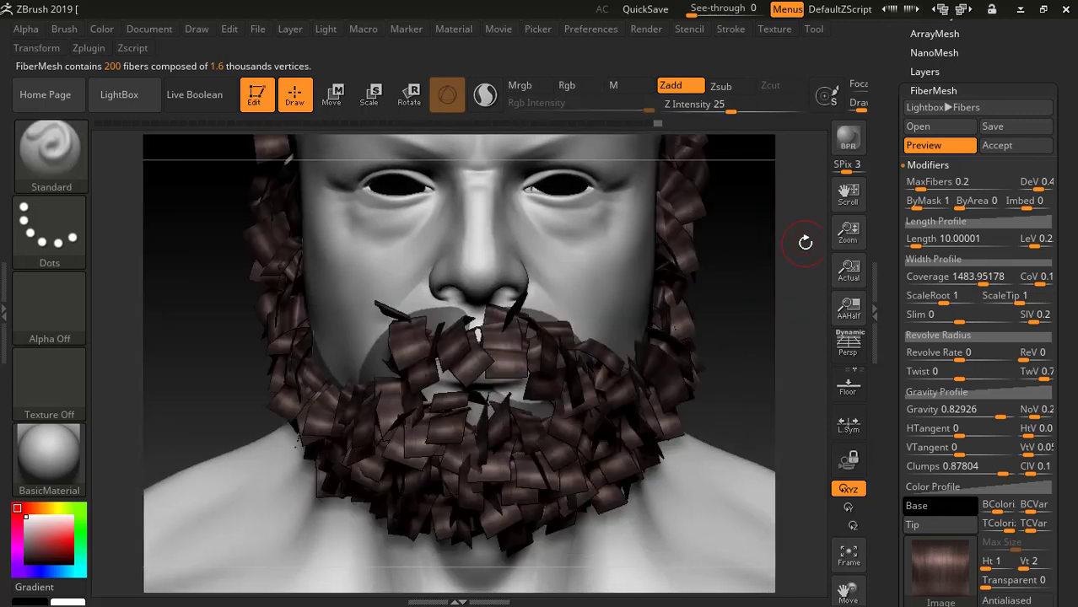
{"action": "left_click_drag", "start_coordinate": [765, 275], "coordinate": [702, 267]}
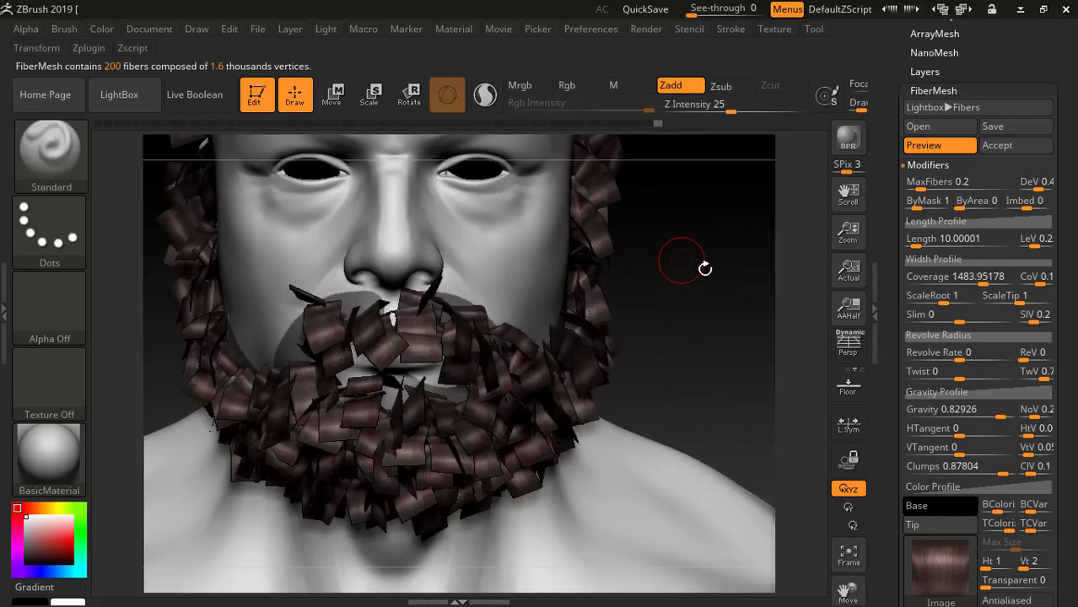
Step: Make the hair cards hang uniformly by setting Gravity to 1 and its direction variation NoV to 0
{"action": "mouse_move", "coordinate": [1003, 417]}
{"action": "left_mouse_down"}
{"action": "mouse_move", "coordinate": [1014, 416]}
{"action": "mouse_move", "coordinate": [895, 428]}
{"action": "mouse_move", "coordinate": [940, 411]}
{"action": "mouse_move", "coordinate": [1021, 416]}
{"action": "left_mouse_up"}
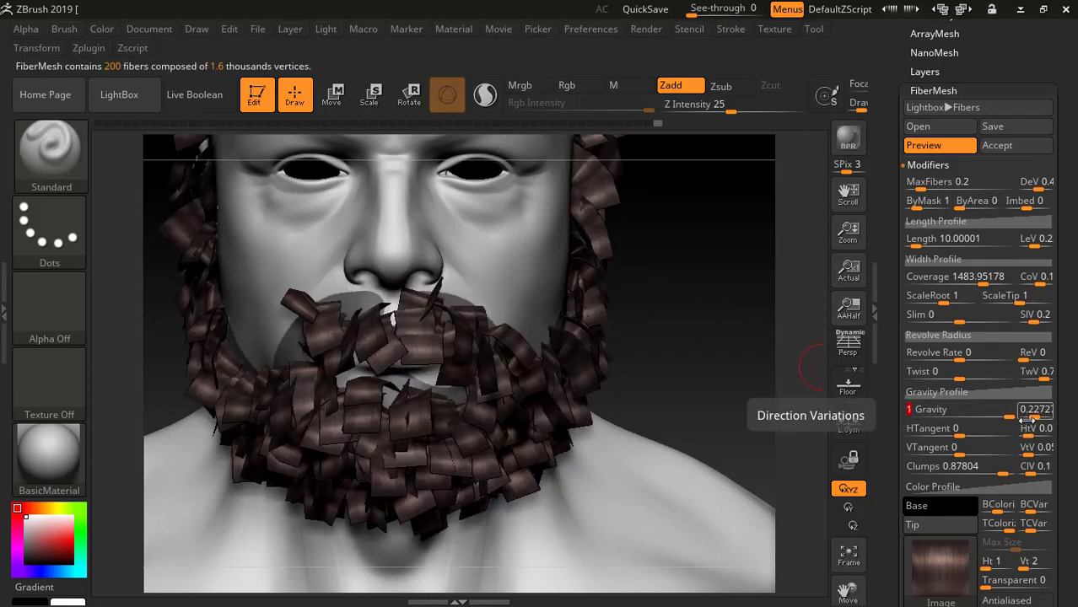
{"action": "left_click_drag", "start_coordinate": [710, 284], "coordinate": [707, 337]}
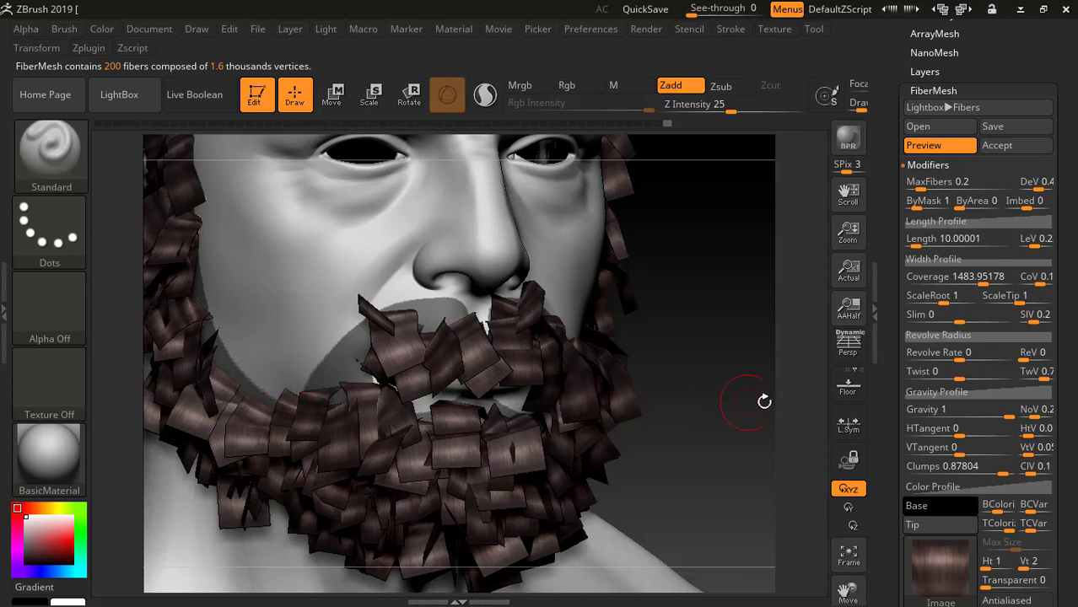
{"action": "left_click", "coordinate": [1015, 416]}
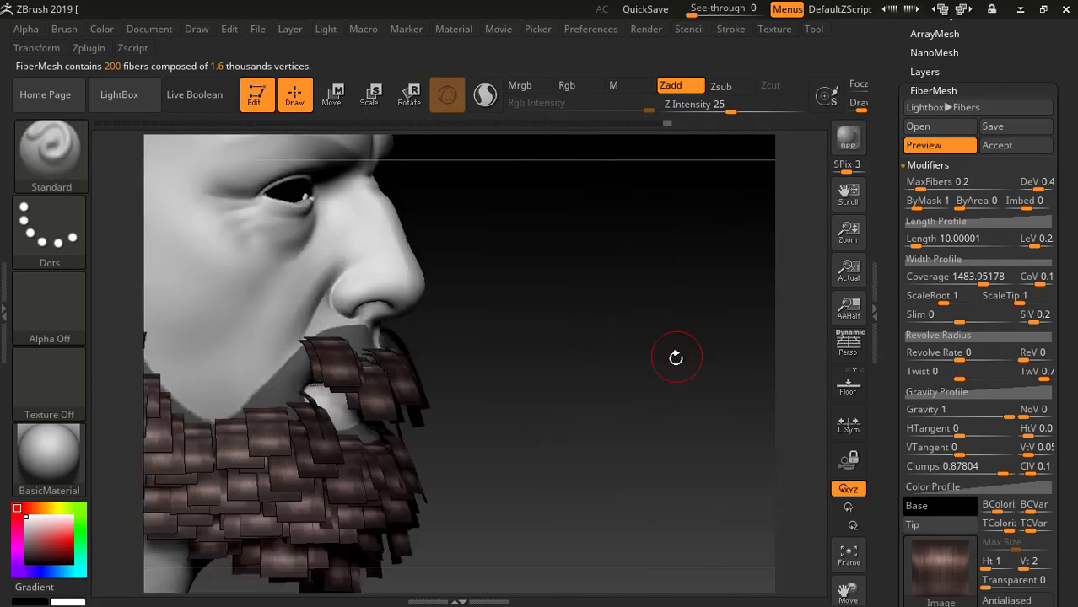
{"action": "left_click_drag", "start_coordinate": [678, 354], "coordinate": [748, 388]}
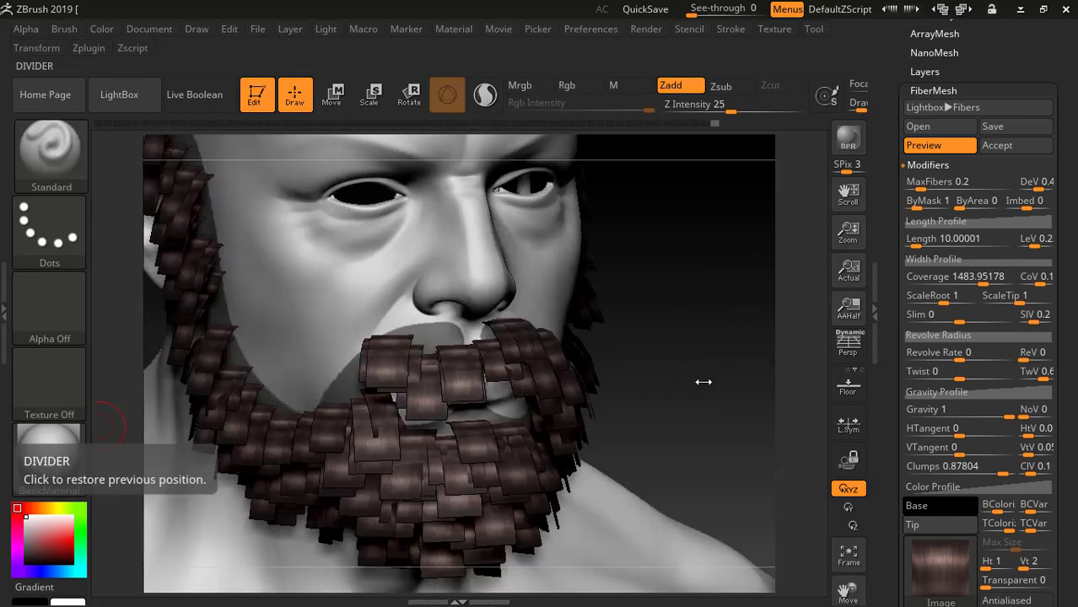
{"action": "left_click_drag", "start_coordinate": [703, 380], "coordinate": [703, 352]}
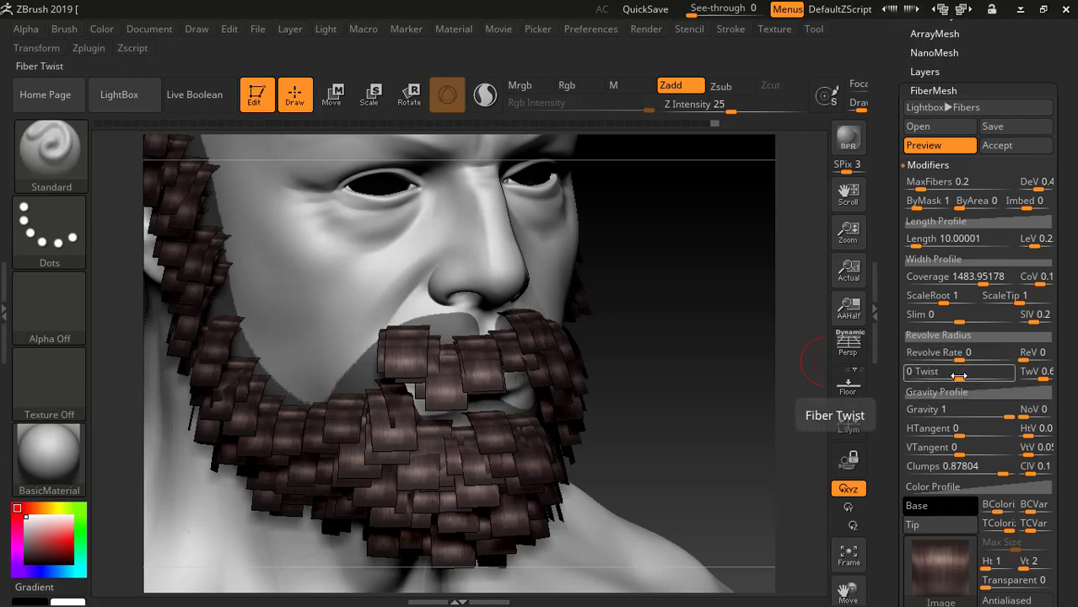
Step: Try a Twist of about 1.49 on the beard cards, and reset Twist to 0
{"action": "left_click_drag", "start_coordinate": [959, 376], "coordinate": [961, 375]}
{"action": "left_click_drag", "start_coordinate": [703, 326], "coordinate": [727, 319]}
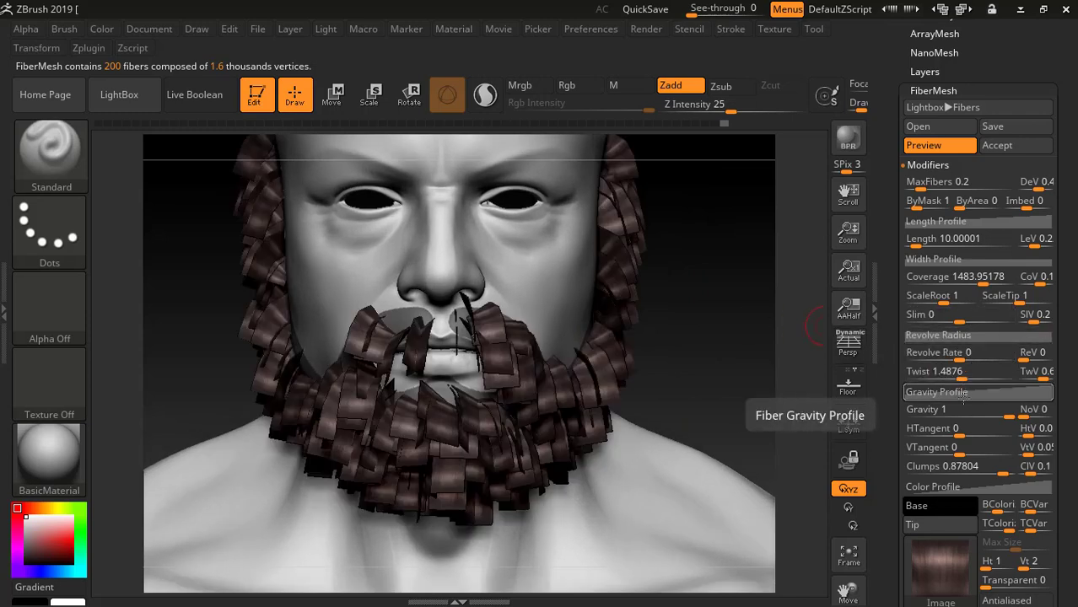
{"action": "left_click", "coordinate": [962, 376]}
{"action": "type", "text": "0 Twist"}
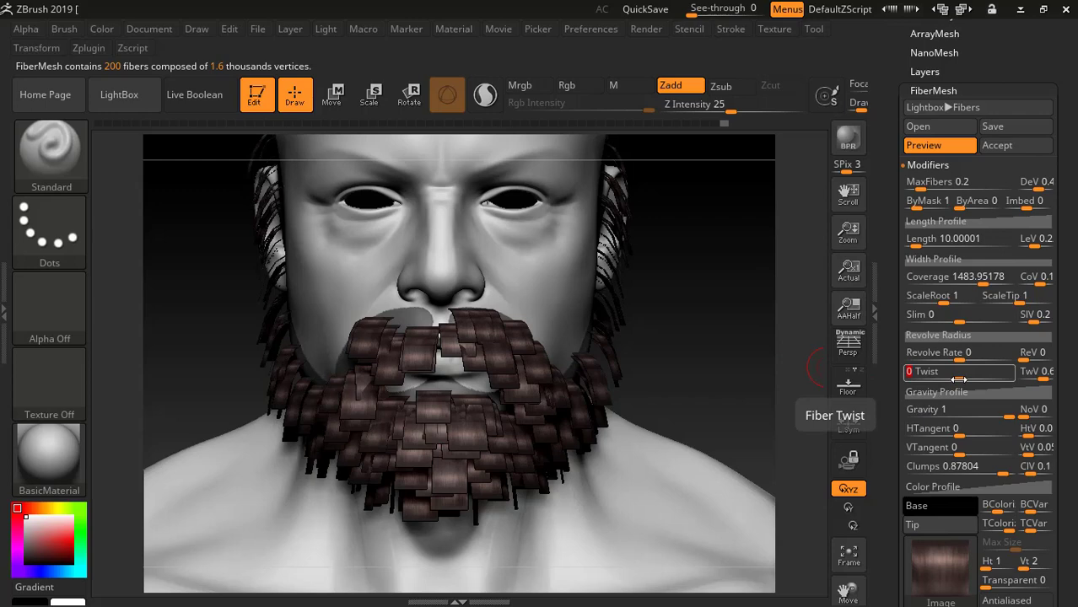
Step: Set the beard cards' Twist to about 4.46 and check the beard from the front and at an angle
{"action": "left_click_drag", "start_coordinate": [958, 380], "coordinate": [959, 379]}
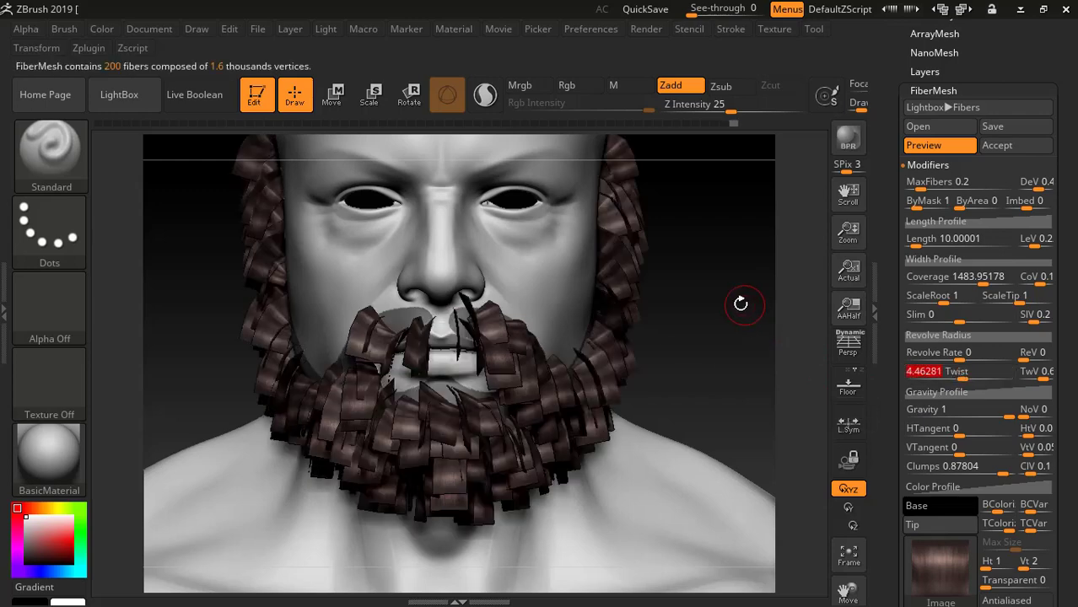
{"action": "left_click_drag", "start_coordinate": [747, 299], "coordinate": [730, 323]}
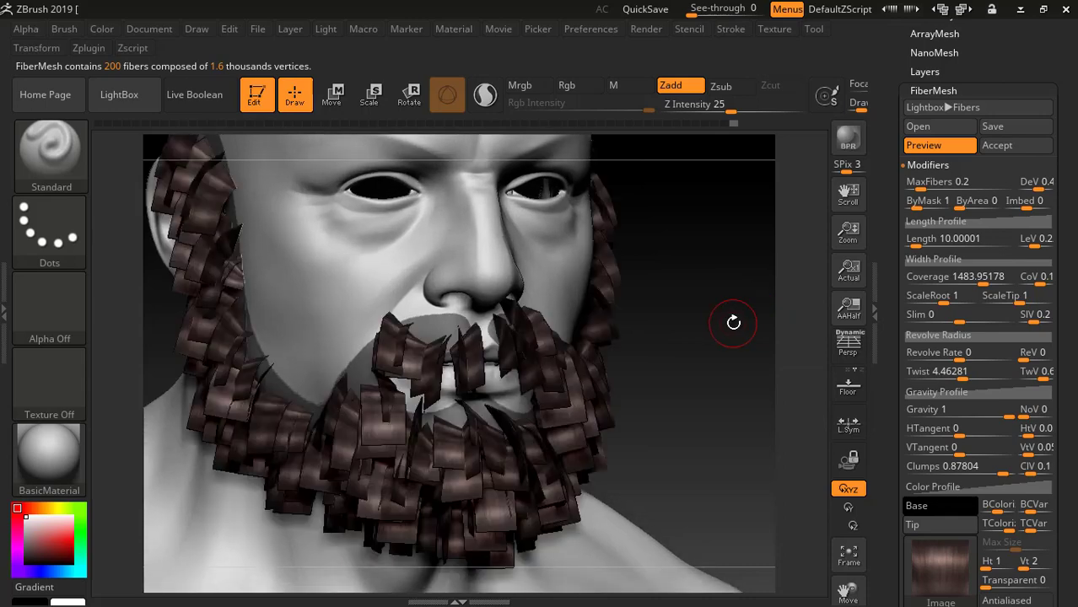
{"action": "left_click_drag", "start_coordinate": [733, 322], "coordinate": [741, 426]}
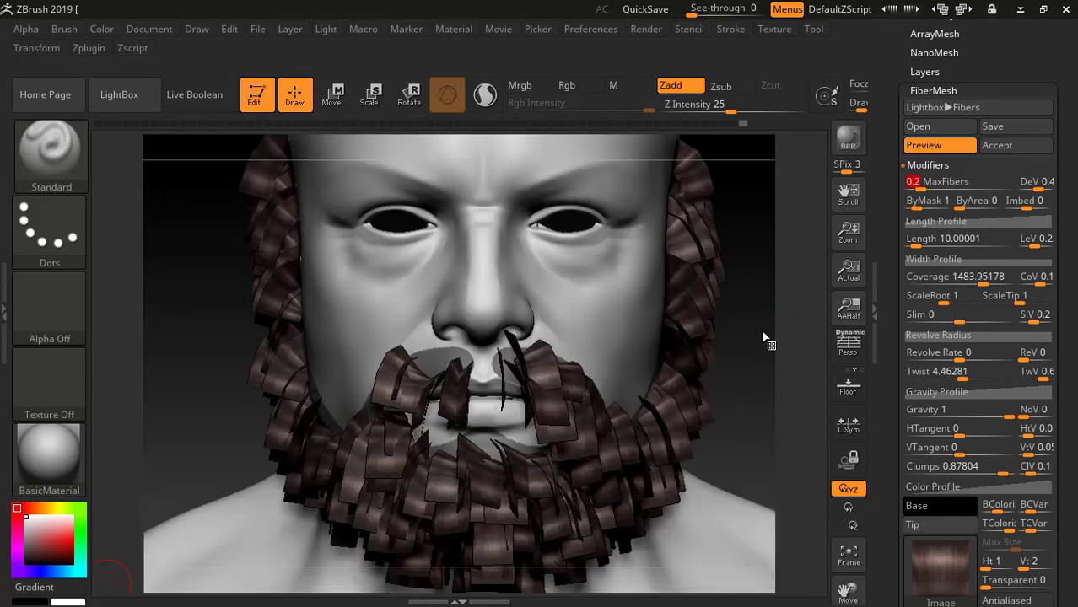
{"action": "left_click_drag", "start_coordinate": [761, 337], "coordinate": [718, 323]}
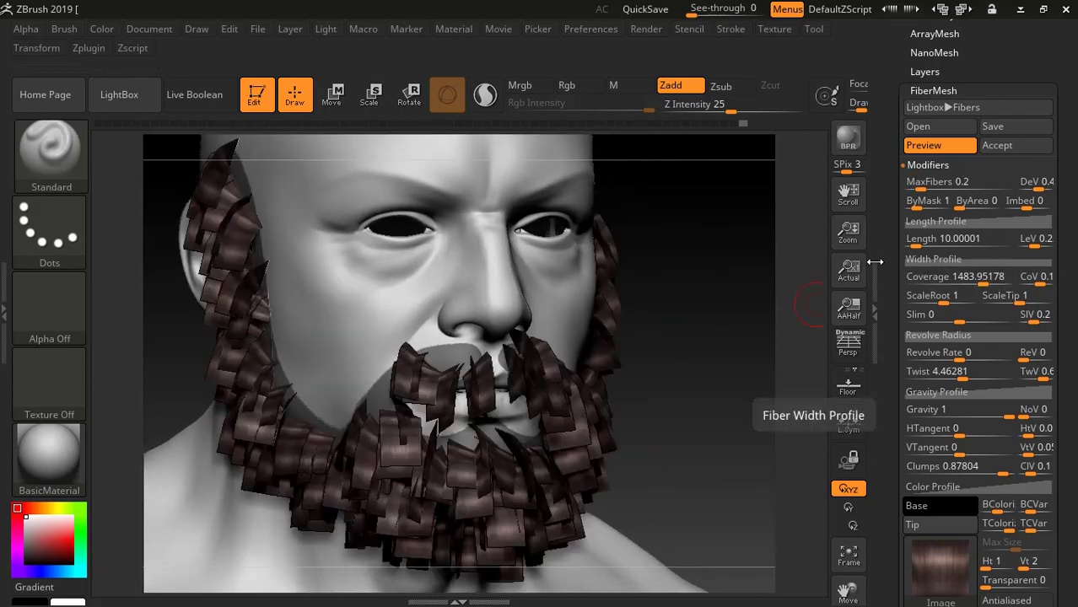
{"action": "left_click_drag", "start_coordinate": [760, 271], "coordinate": [813, 268]}
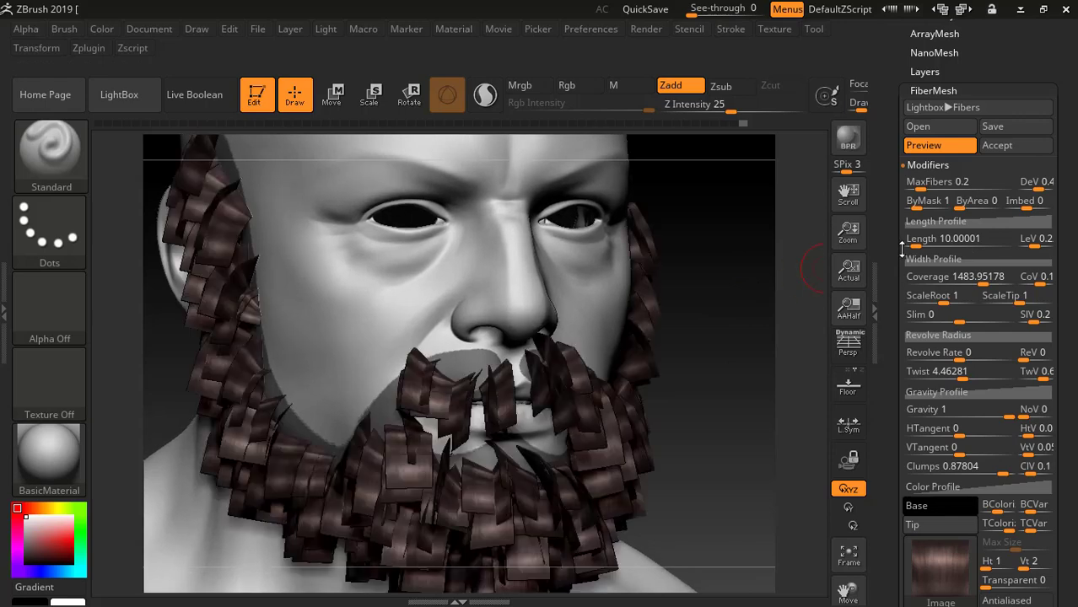
Step: Shorten the beard cards to a Length of about 3.15 and increase their density with MaxFibers 0.5
{"action": "left_click_drag", "start_coordinate": [903, 246], "coordinate": [907, 246]}
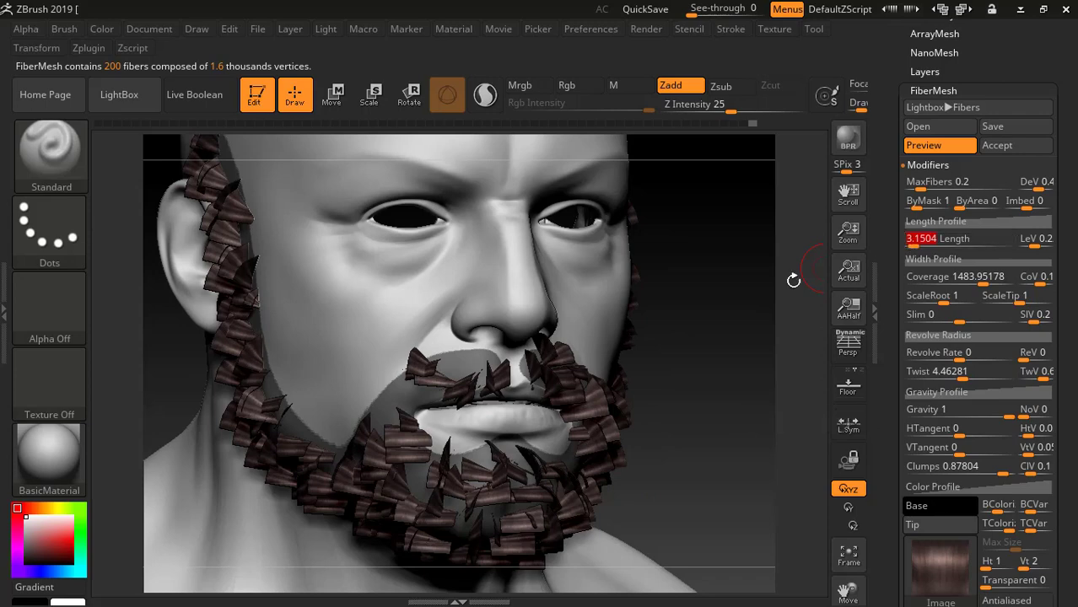
{"action": "left_click_drag", "start_coordinate": [741, 291], "coordinate": [808, 278]}
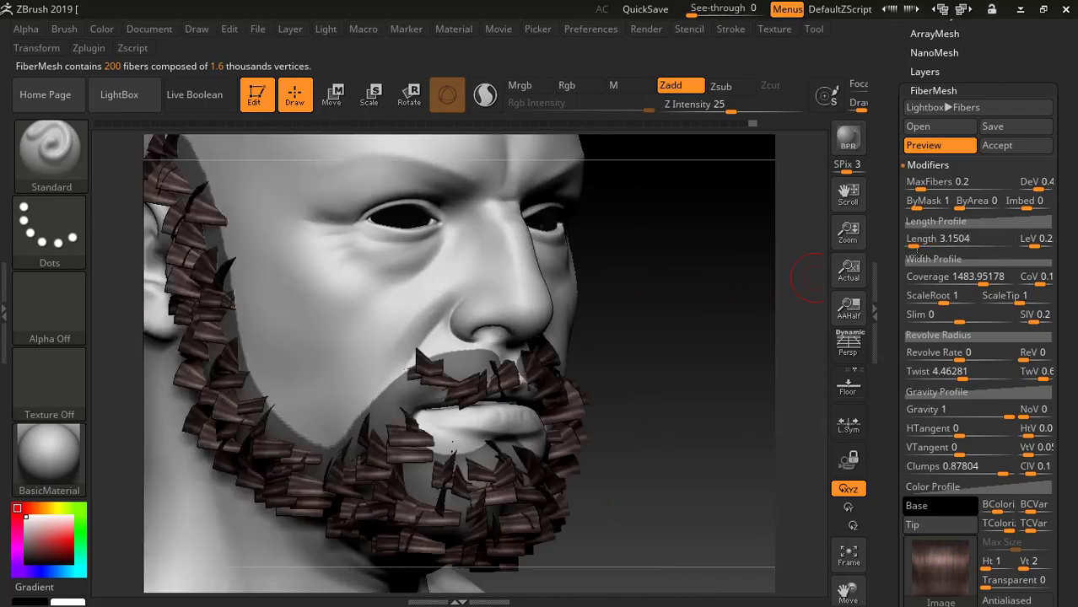
{"action": "left_click", "coordinate": [912, 187]}
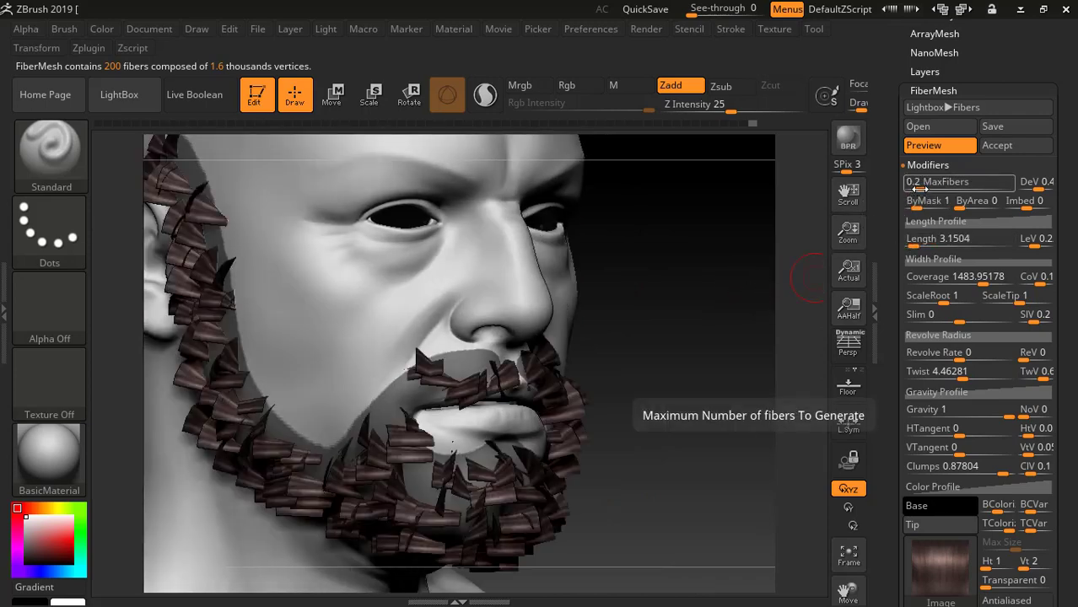
{"action": "left_click_drag", "start_coordinate": [921, 188], "coordinate": [924, 188]}
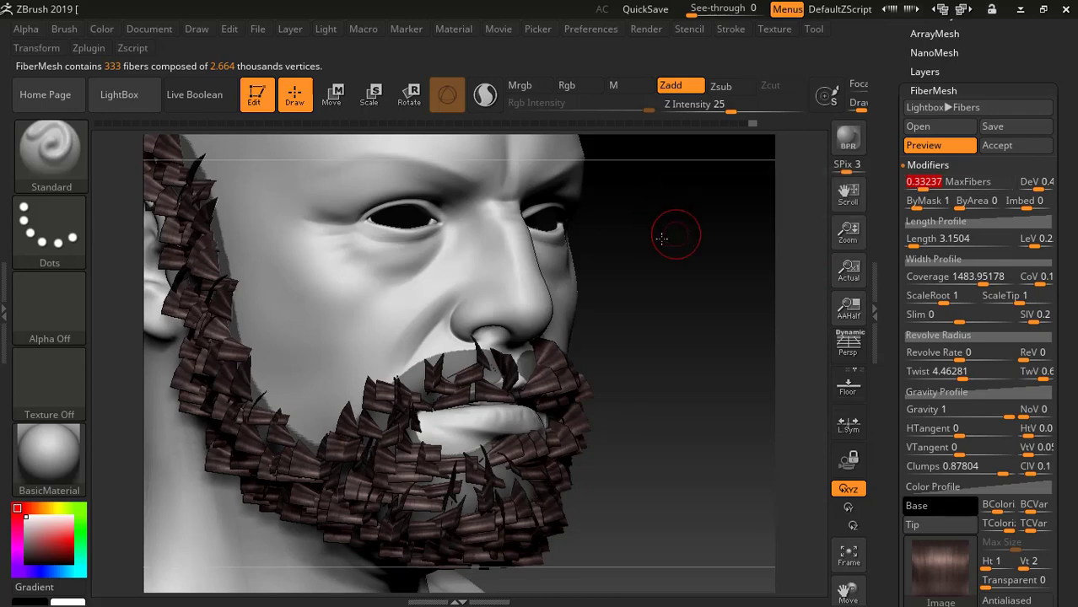
{"action": "left_click_drag", "start_coordinate": [674, 233], "coordinate": [753, 287]}
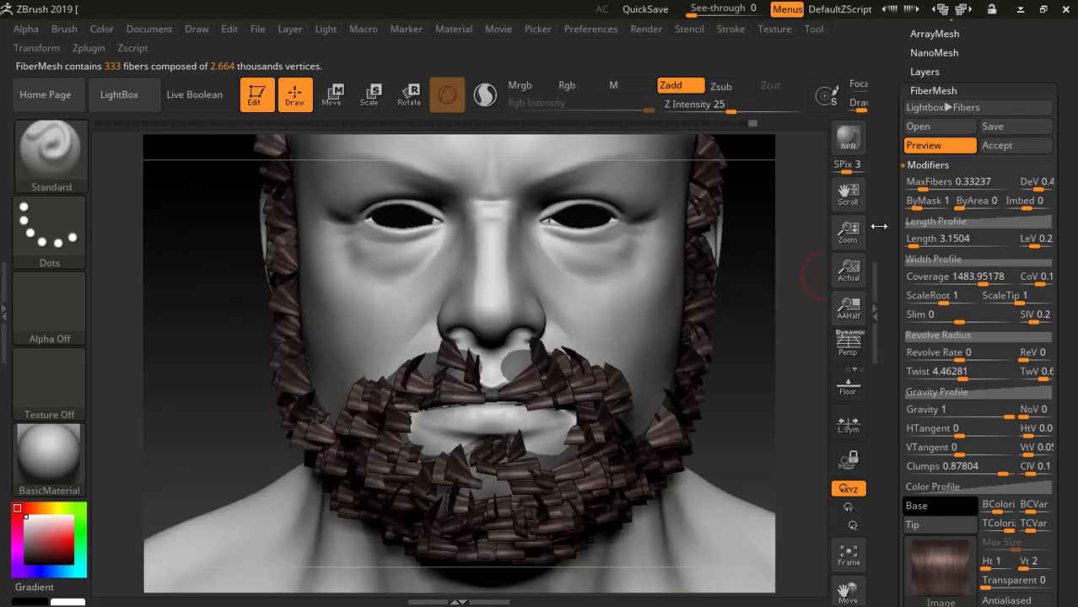
{"action": "left_click_drag", "start_coordinate": [924, 182], "coordinate": [918, 184]}
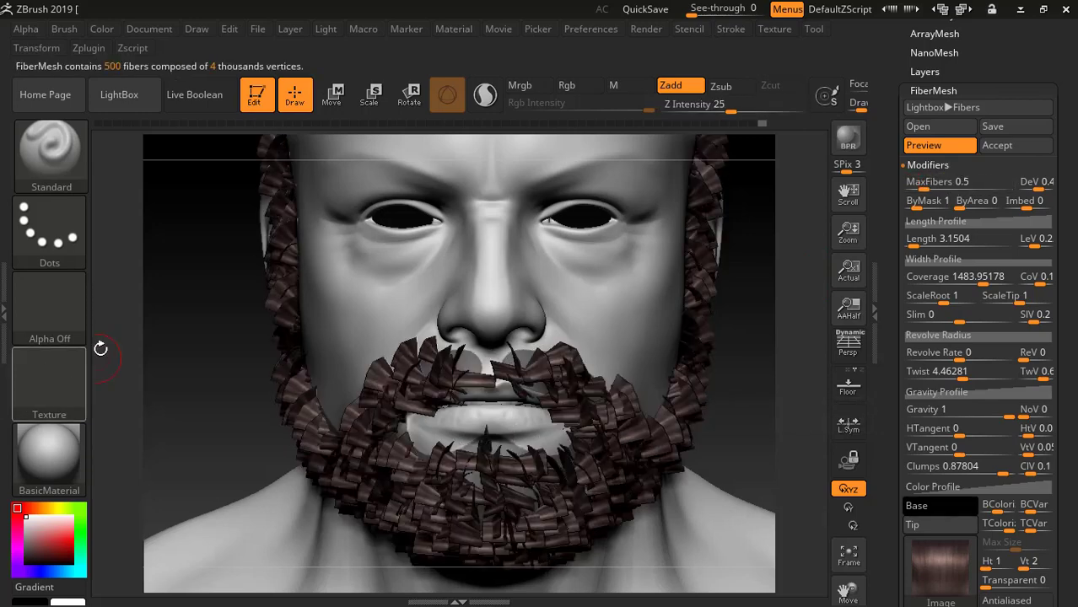
Step: Examine the moustache cards up close and set the fiber texture's vertical tiling Vt to 1
{"action": "left_click_drag", "start_coordinate": [218, 326], "coordinate": [705, 388]}
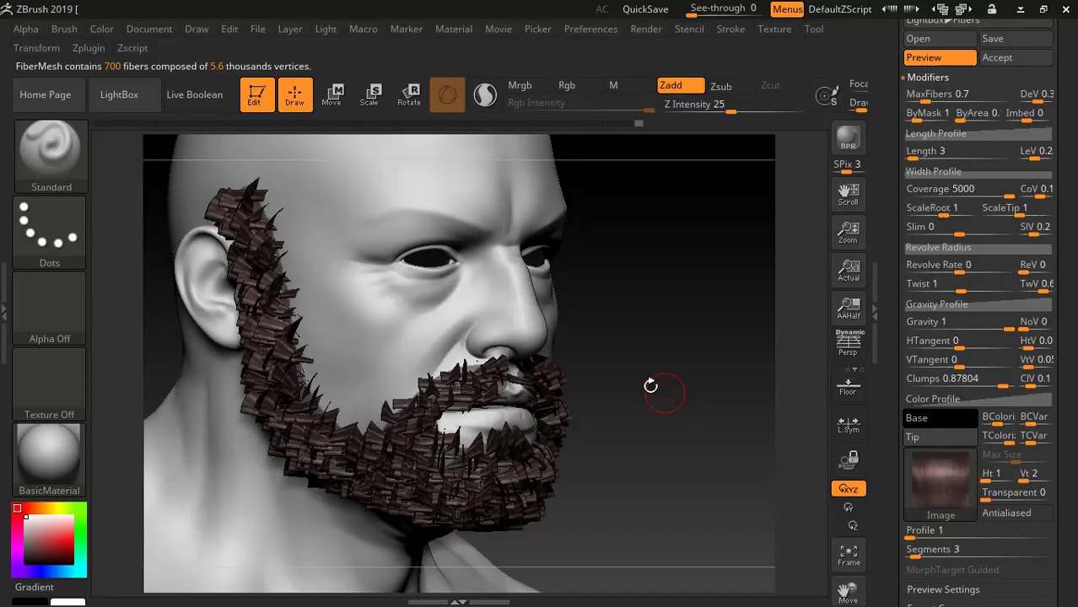
{"action": "left_click_drag", "start_coordinate": [649, 380], "coordinate": [736, 464]}
{"action": "left_click_drag", "start_coordinate": [793, 315], "coordinate": [666, 291]}
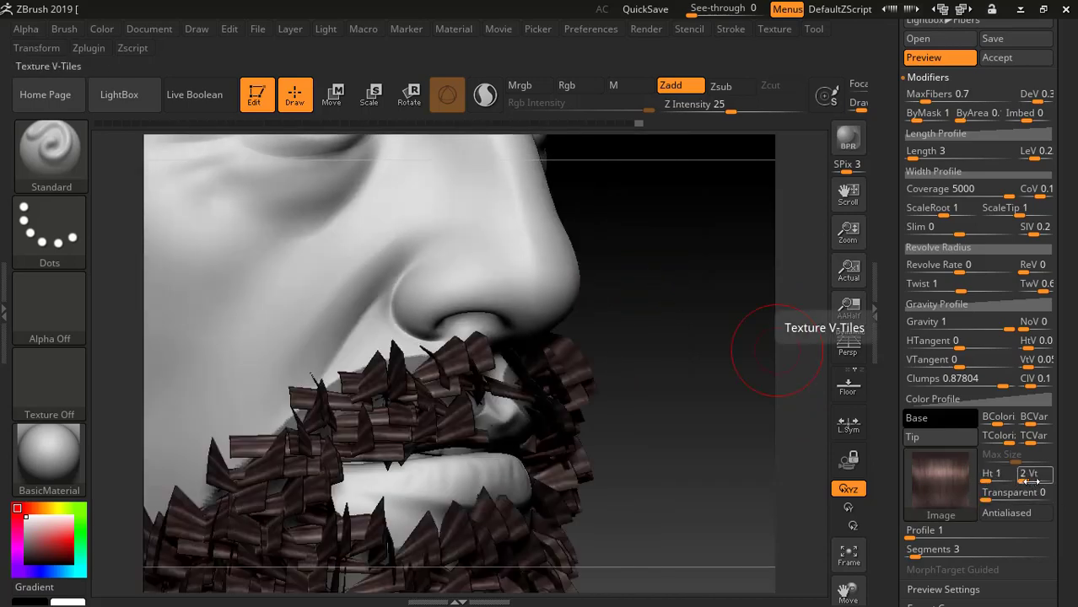
{"action": "left_click_drag", "start_coordinate": [1029, 477], "coordinate": [1021, 478]}
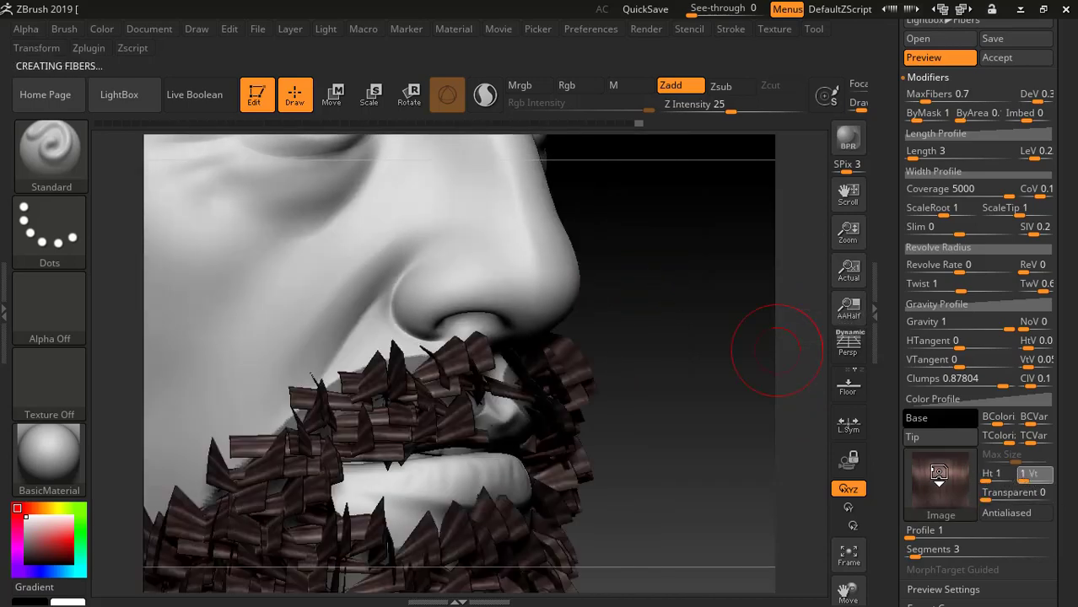
Step: Check the whole beard from the front and set the fiber Length to 3
{"action": "left_click_drag", "start_coordinate": [654, 324], "coordinate": [777, 292]}
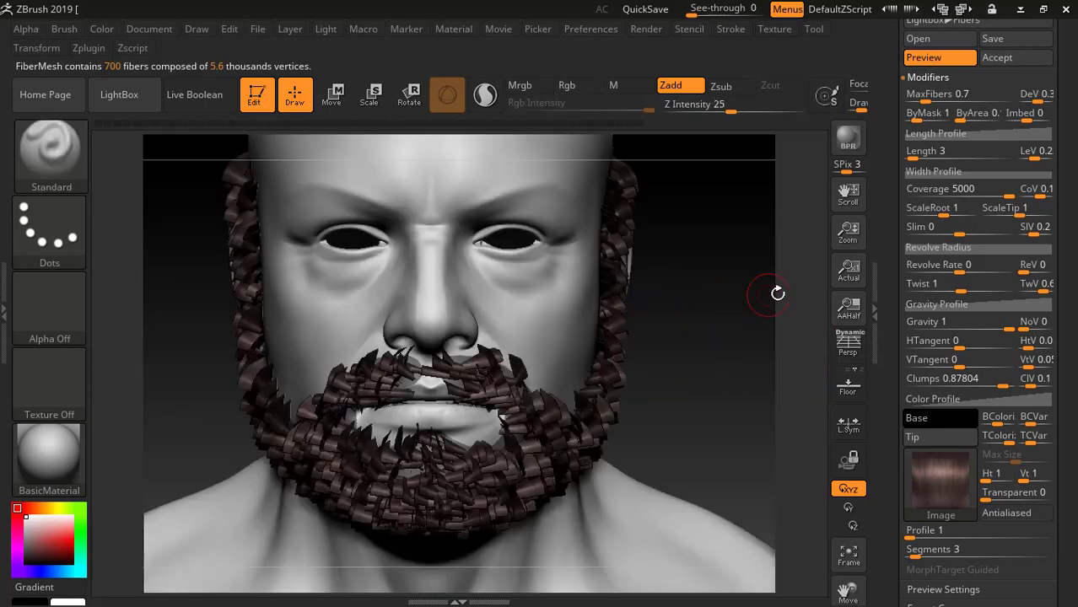
{"action": "left_click_drag", "start_coordinate": [717, 313], "coordinate": [713, 333]}
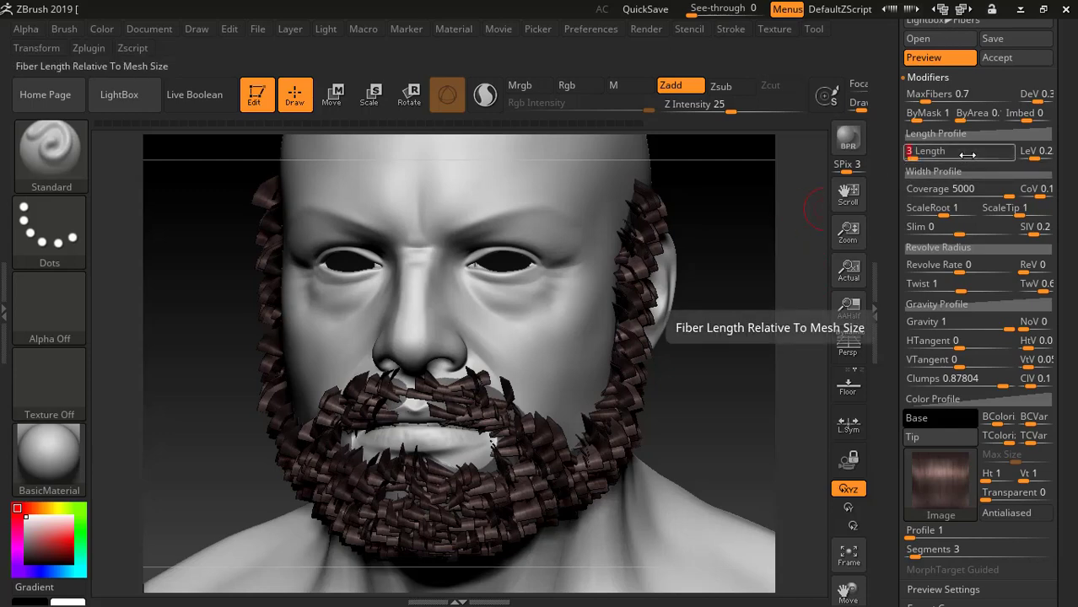
{"action": "key", "text": "Return"}
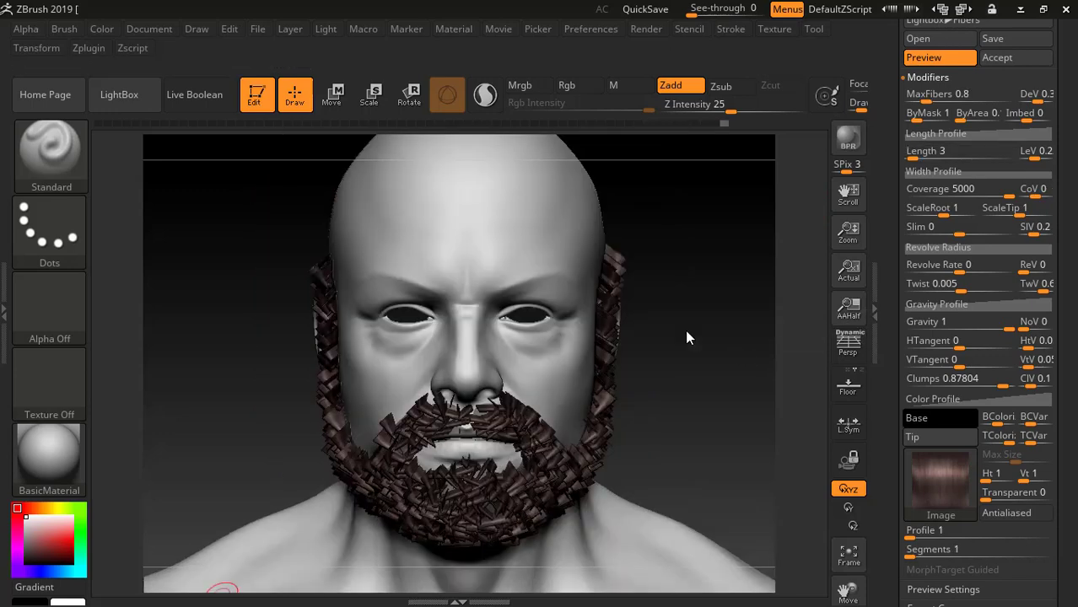
Step: Check the beard at an angle and accept the previewed fibers as a new subtool
{"action": "mouse_move", "coordinate": [686, 333]}
{"action": "left_mouse_down"}
{"action": "mouse_move", "coordinate": [695, 326]}
{"action": "mouse_move", "coordinate": [693, 341]}
{"action": "mouse_move", "coordinate": [673, 335]}
{"action": "left_mouse_up"}
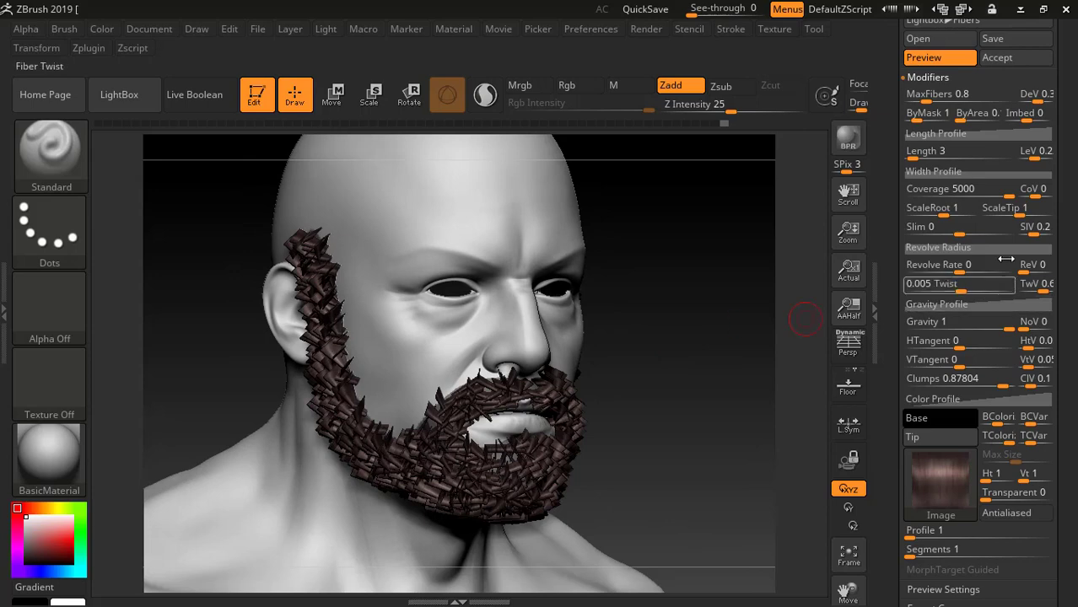
{"action": "scroll", "coordinate": [979, 126], "scroll_direction": "up", "scroll_amount": 2}
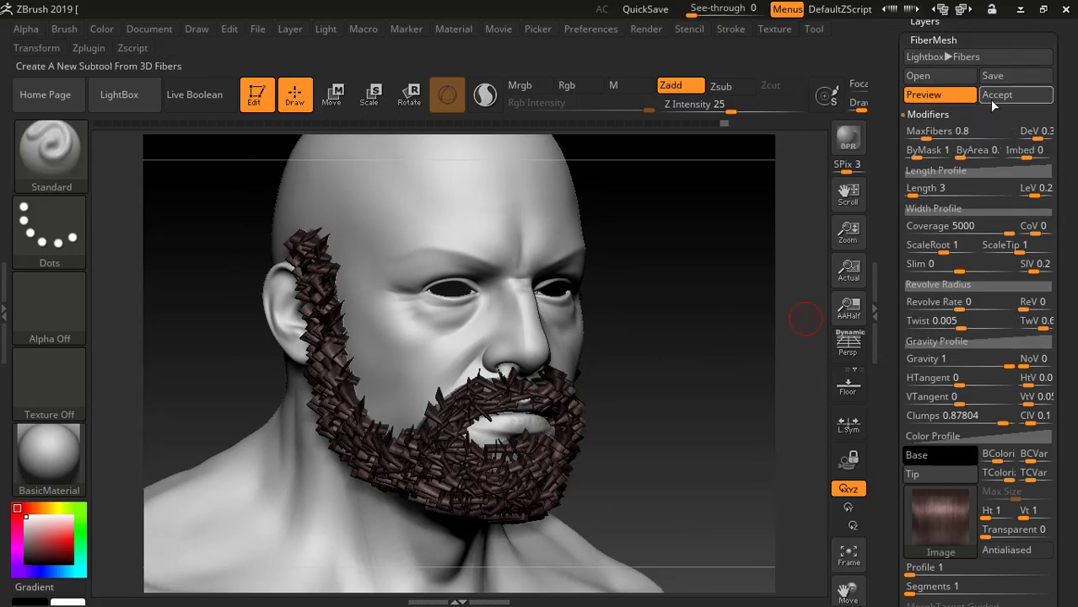
{"action": "left_click", "coordinate": [1006, 95]}
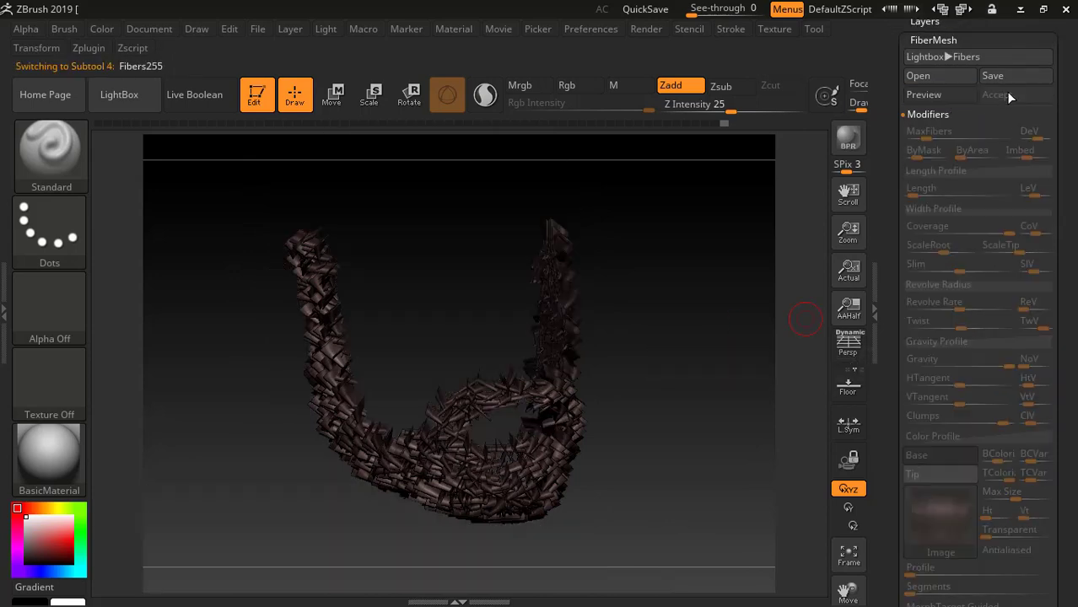
Step: Show all the character's subtools together with the beard fibers and inspect the beard against the scarf
{"action": "scroll", "coordinate": [1006, 310], "scroll_direction": "up", "scroll_amount": 10}
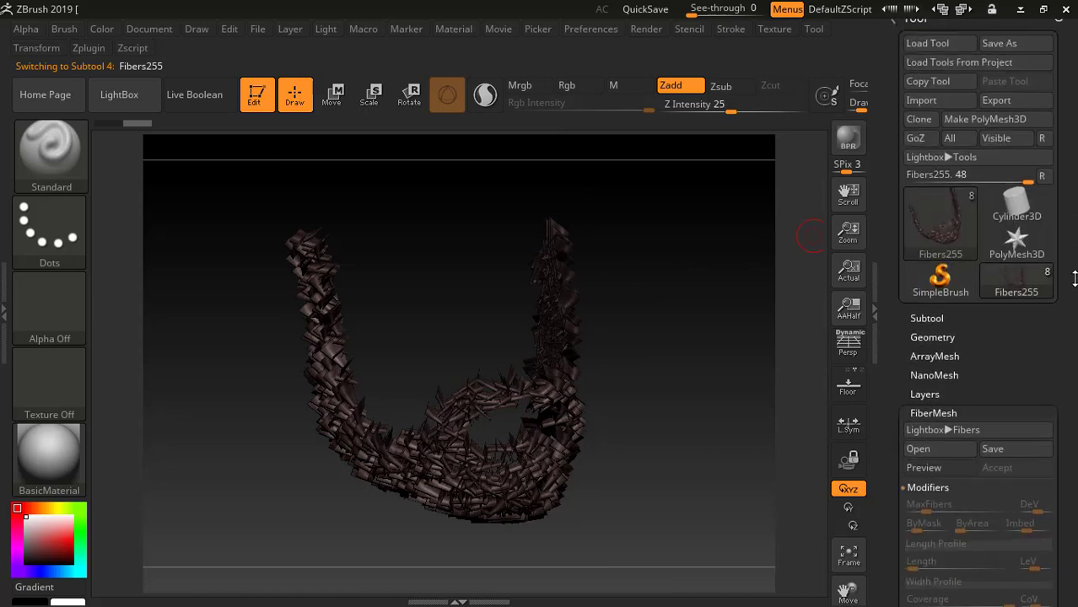
{"action": "left_click", "coordinate": [933, 328]}
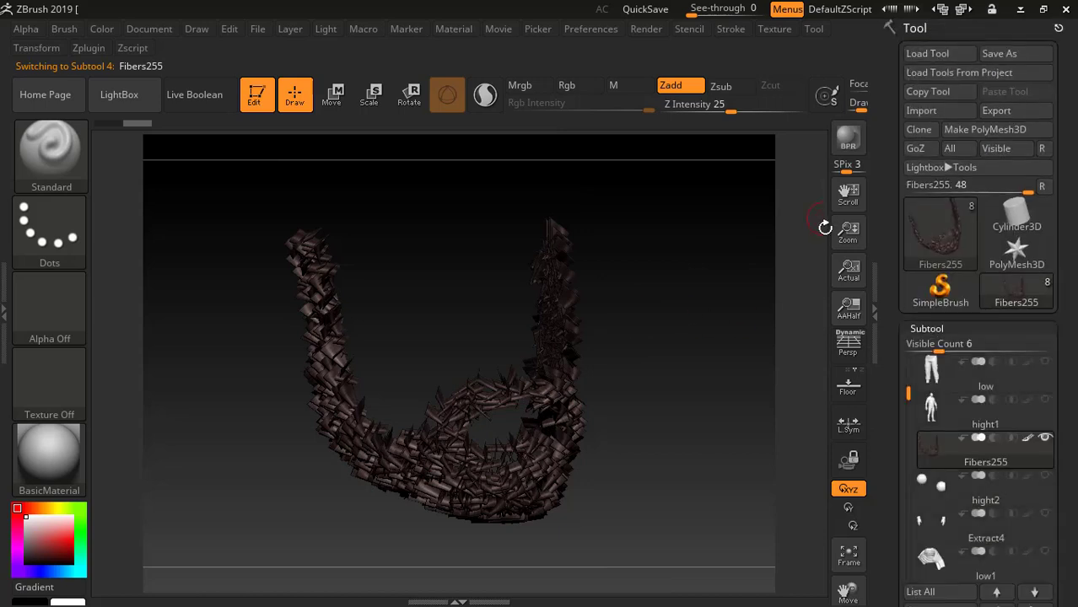
{"action": "left_click", "coordinate": [935, 442], "text": "shift"}
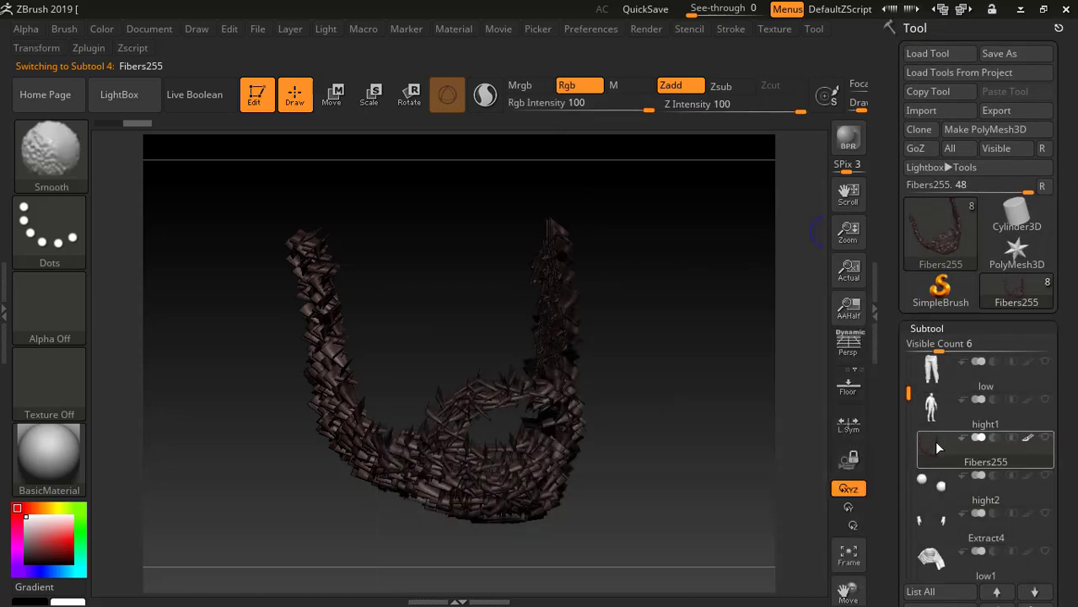
{"action": "left_click", "coordinate": [936, 442], "text": "shift"}
{"action": "left_click_drag", "start_coordinate": [701, 301], "coordinate": [805, 294]}
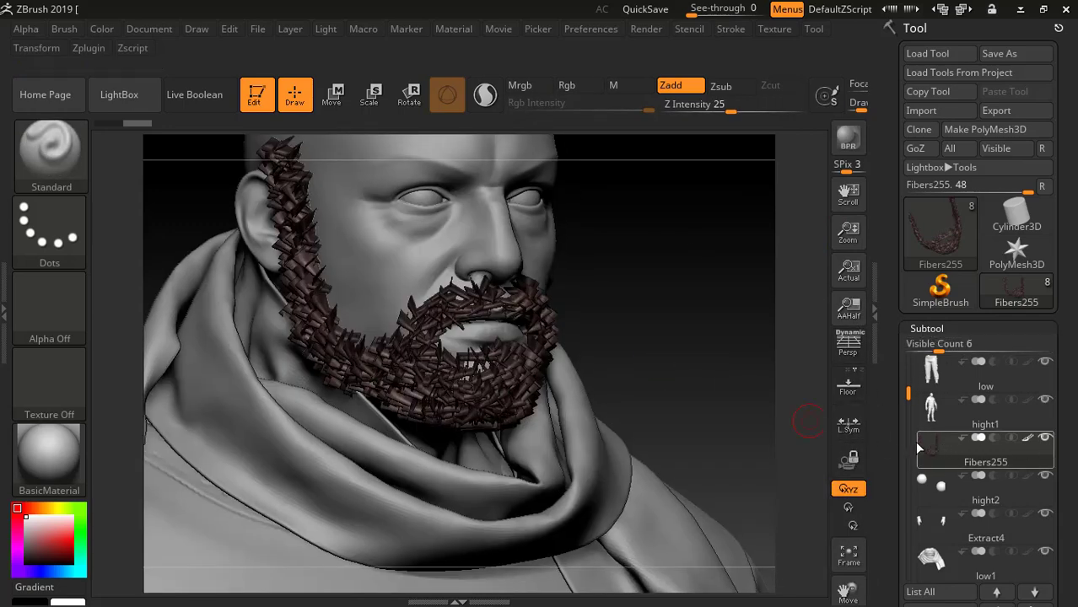
{"action": "mouse_move", "coordinate": [935, 422]}
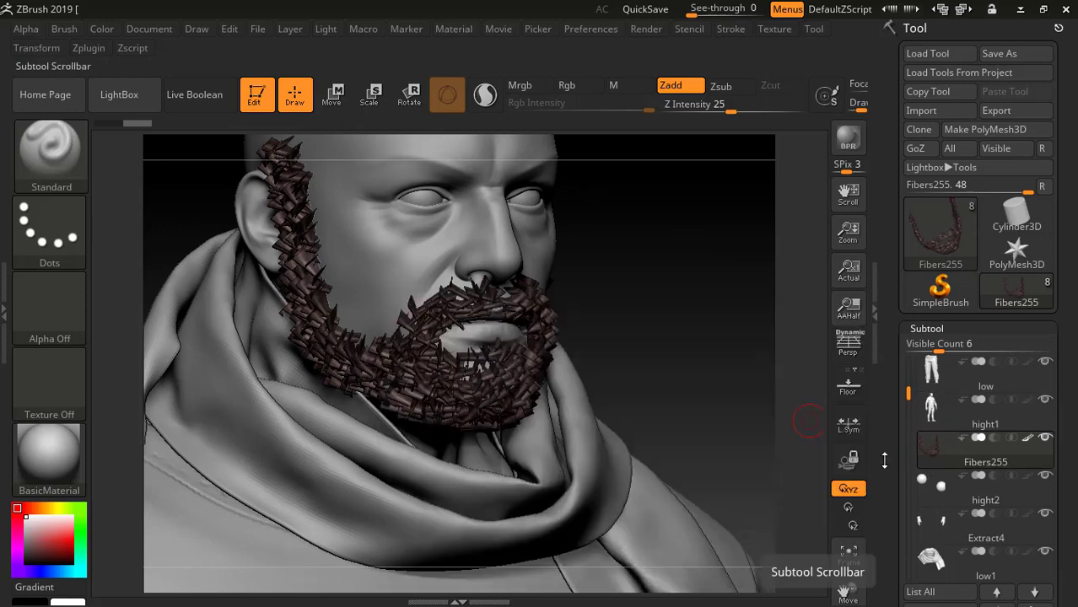
{"action": "mouse_move", "coordinate": [630, 329]}
{"action": "left_mouse_down"}
{"action": "mouse_move", "coordinate": [648, 284]}
{"action": "mouse_move", "coordinate": [683, 283]}
{"action": "left_mouse_up"}
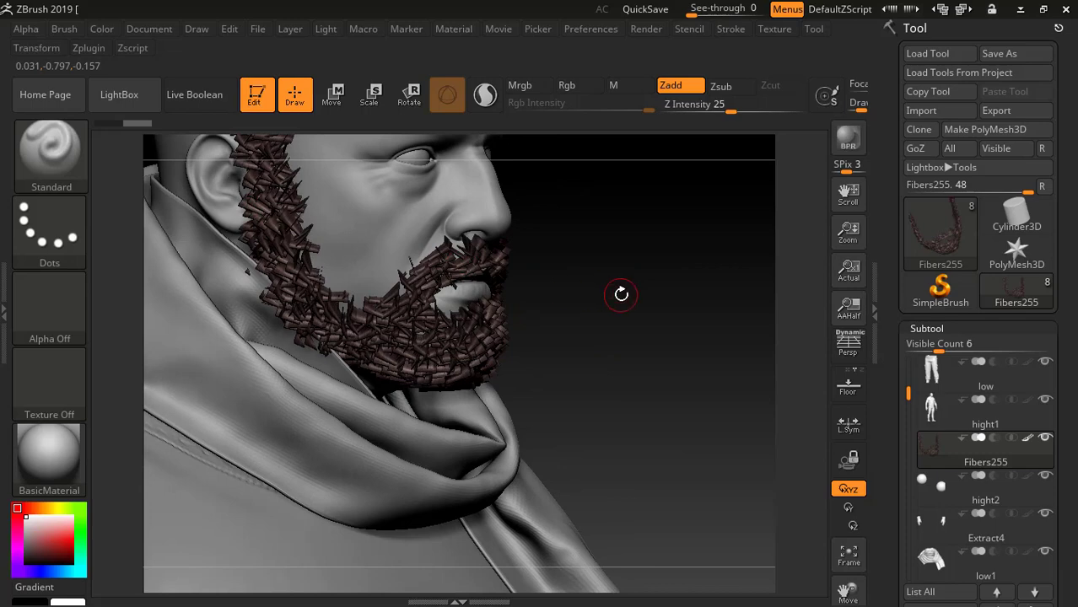
Step: Choose the Move brush and reshape the beard's chin and jaw outline symmetrically
{"action": "left_click", "coordinate": [54, 151]}
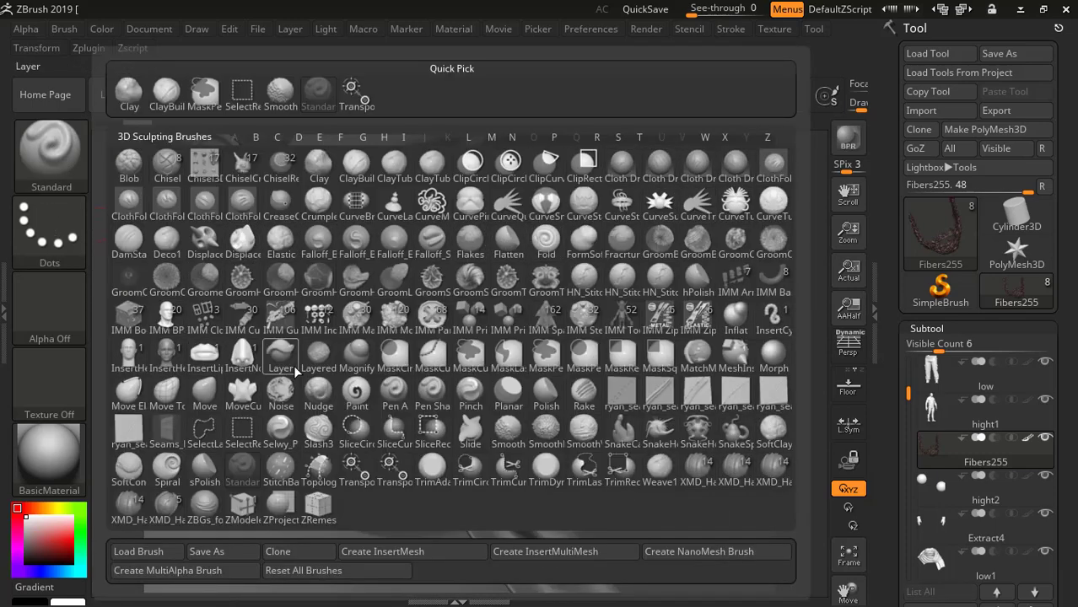
{"action": "left_click", "coordinate": [211, 390]}
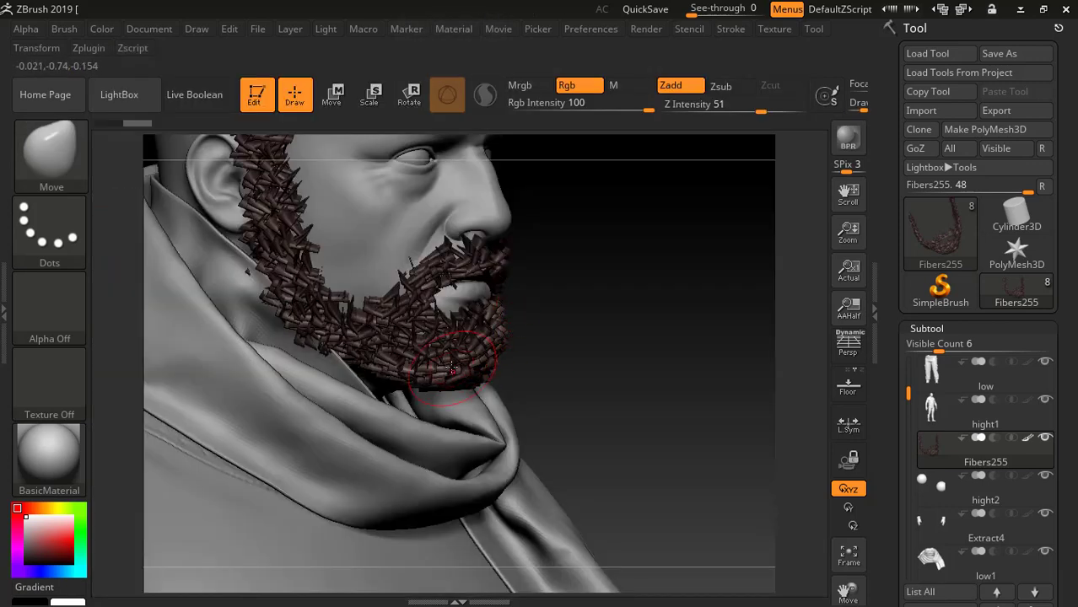
{"action": "left_click_drag", "start_coordinate": [623, 327], "coordinate": [482, 335]}
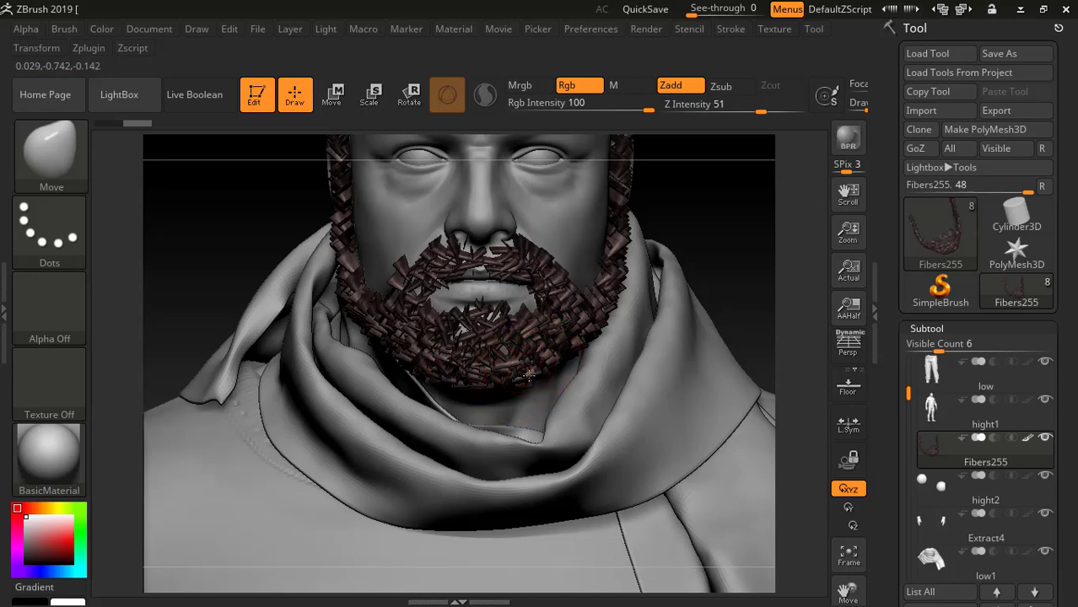
{"action": "mouse_move", "coordinate": [529, 375]}
{"action": "left_mouse_down"}
{"action": "mouse_move", "coordinate": [508, 384]}
{"action": "mouse_move", "coordinate": [590, 341]}
{"action": "mouse_move", "coordinate": [624, 305]}
{"action": "left_mouse_up"}
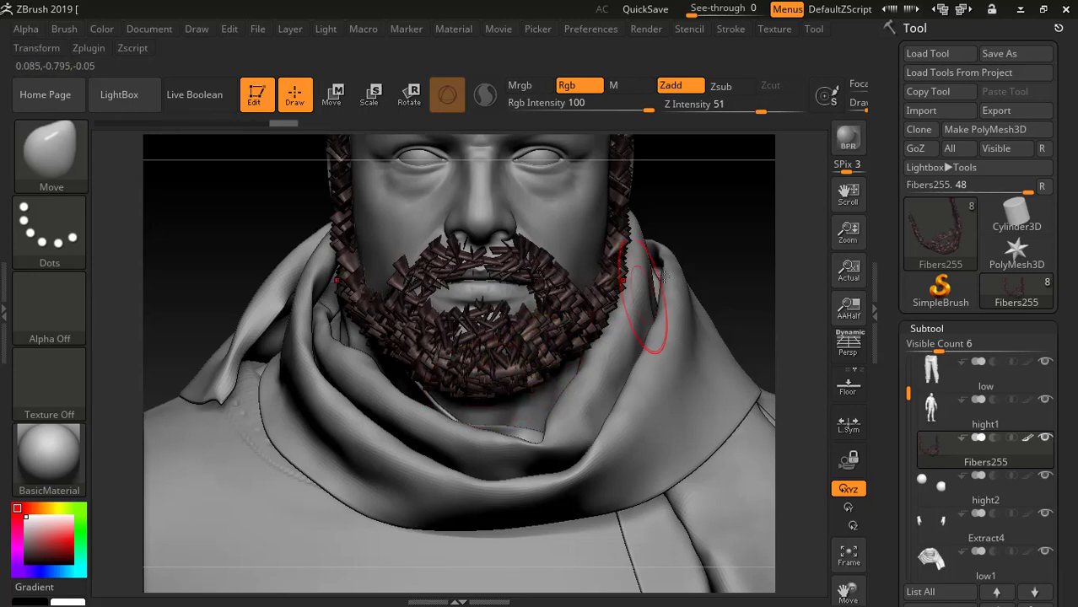
{"action": "left_click_drag", "start_coordinate": [687, 230], "coordinate": [672, 290], "text": "alt"}
{"action": "left_click_drag", "start_coordinate": [534, 309], "coordinate": [515, 304]}
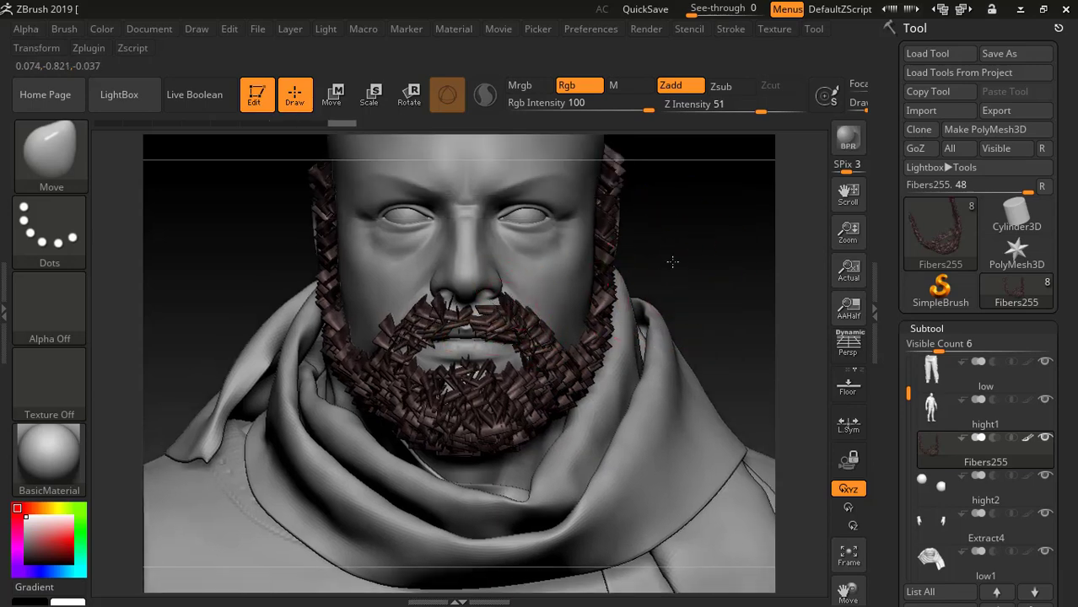
Step: Reshape the sideburn tops with the Move brush so the cards sit close to the head
{"action": "left_click_drag", "start_coordinate": [669, 259], "coordinate": [596, 306]}
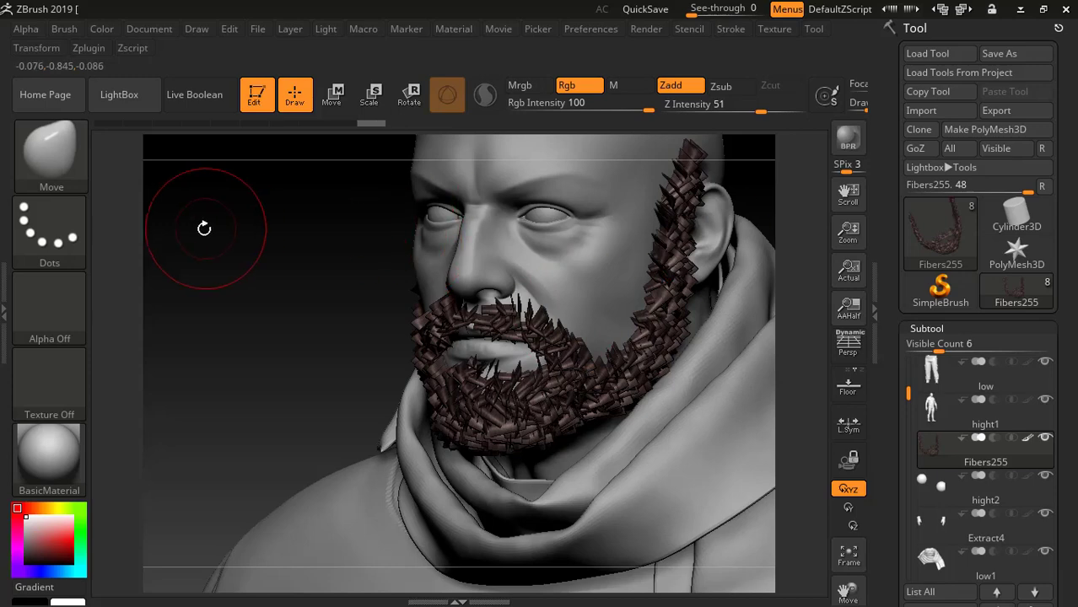
{"action": "left_click_drag", "start_coordinate": [197, 294], "coordinate": [548, 212]}
{"action": "left_click_drag", "start_coordinate": [664, 203], "coordinate": [628, 250]}
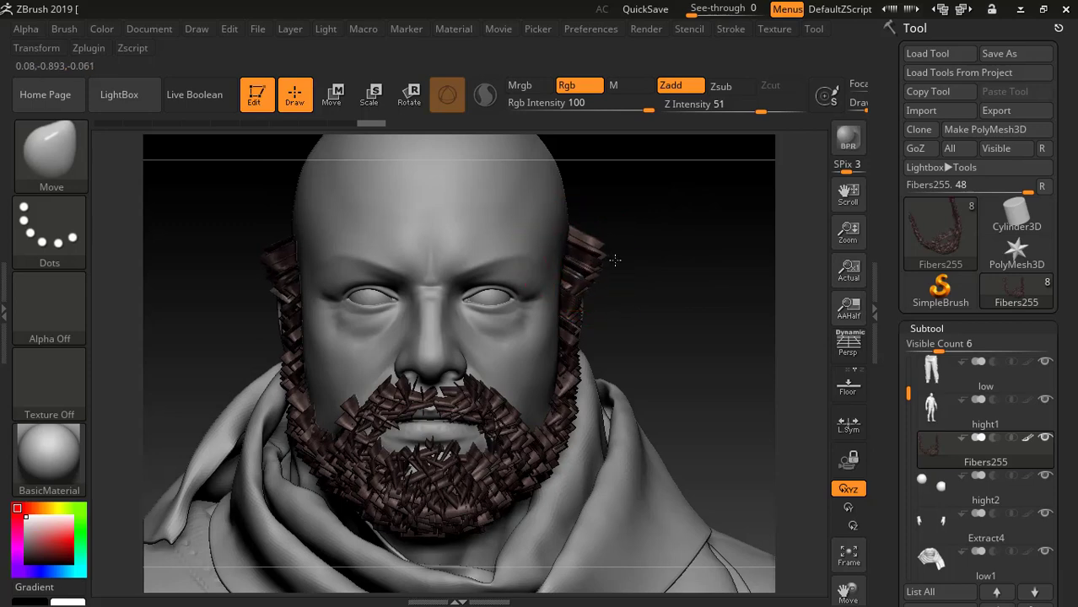
{"action": "mouse_move", "coordinate": [652, 241]}
{"action": "left_mouse_down"}
{"action": "mouse_move", "coordinate": [650, 255]}
{"action": "mouse_move", "coordinate": [635, 254]}
{"action": "mouse_move", "coordinate": [671, 250]}
{"action": "mouse_move", "coordinate": [703, 212]}
{"action": "mouse_move", "coordinate": [594, 236]}
{"action": "mouse_move", "coordinate": [633, 278]}
{"action": "mouse_move", "coordinate": [650, 279]}
{"action": "mouse_move", "coordinate": [549, 210]}
{"action": "left_mouse_up"}
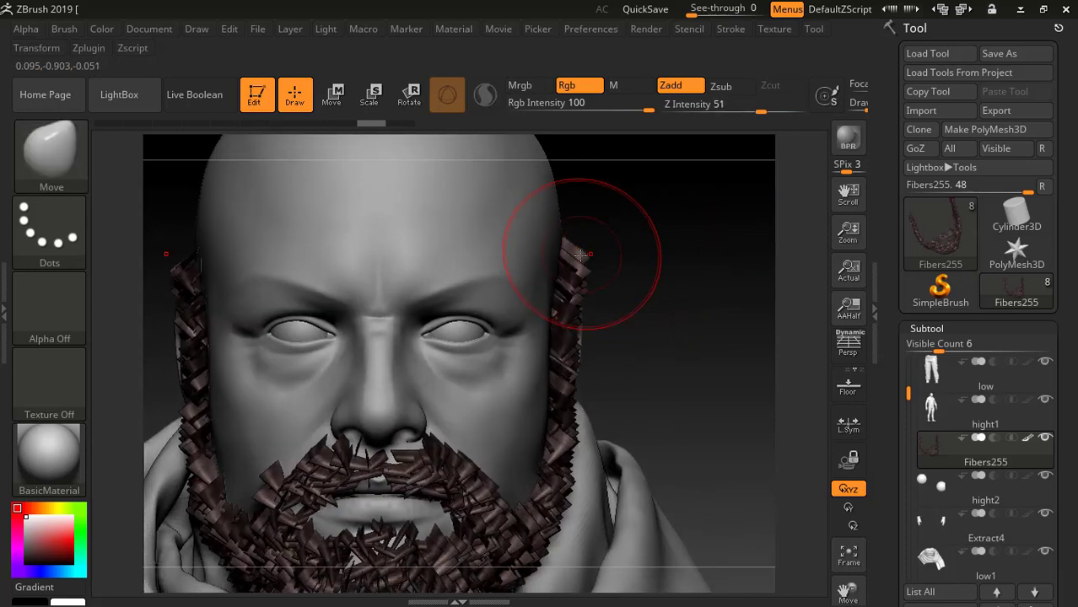
{"action": "mouse_move", "coordinate": [687, 257]}
{"action": "left_mouse_down"}
{"action": "mouse_move", "coordinate": [674, 272]}
{"action": "mouse_move", "coordinate": [624, 263]}
{"action": "mouse_move", "coordinate": [579, 232]}
{"action": "left_mouse_up"}
{"action": "mouse_move", "coordinate": [655, 229]}
{"action": "left_mouse_down"}
{"action": "mouse_move", "coordinate": [664, 260]}
{"action": "mouse_move", "coordinate": [643, 295]}
{"action": "mouse_move", "coordinate": [645, 272]}
{"action": "left_mouse_up"}
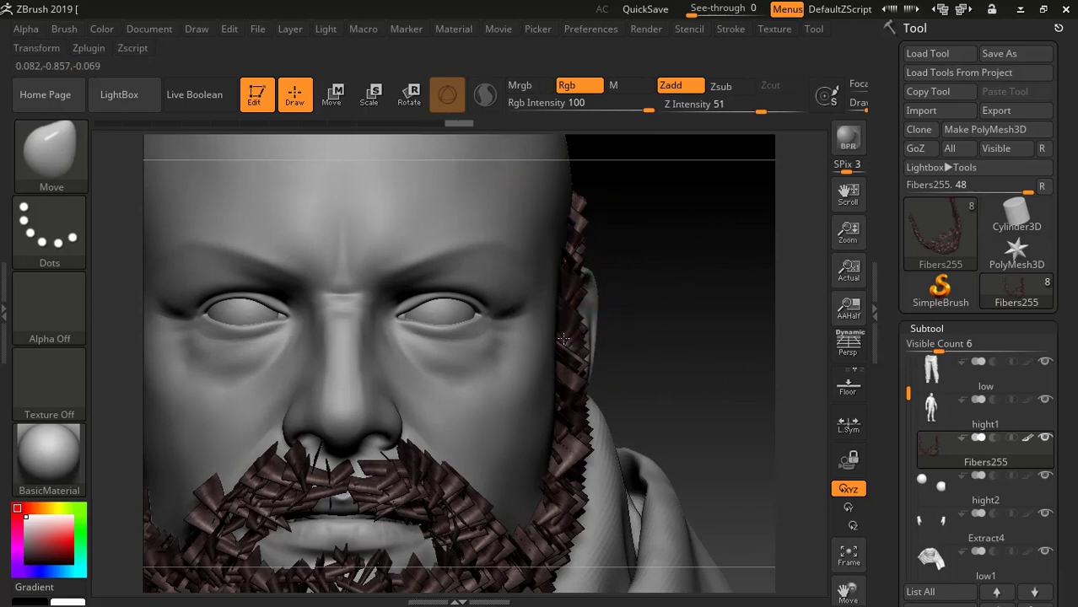
Step: Refine the beard's lower jaw and chin edge with the Move brush from the front
{"action": "left_click_drag", "start_coordinate": [685, 338], "coordinate": [649, 246], "text": "alt"}
{"action": "left_click_drag", "start_coordinate": [666, 316], "coordinate": [688, 281], "text": "alt"}
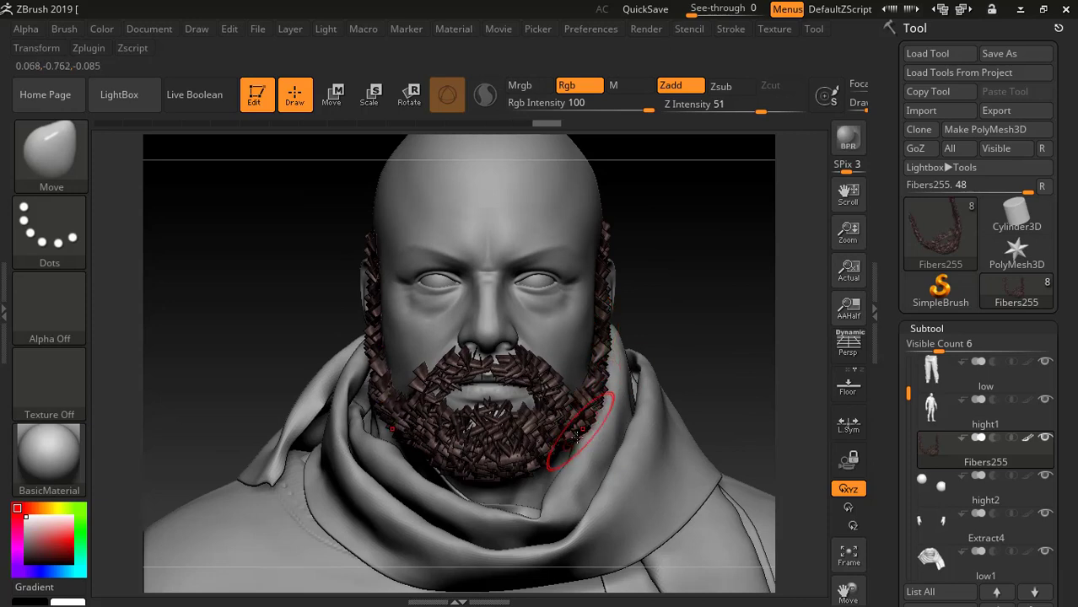
{"action": "left_click_drag", "start_coordinate": [547, 458], "coordinate": [542, 459]}
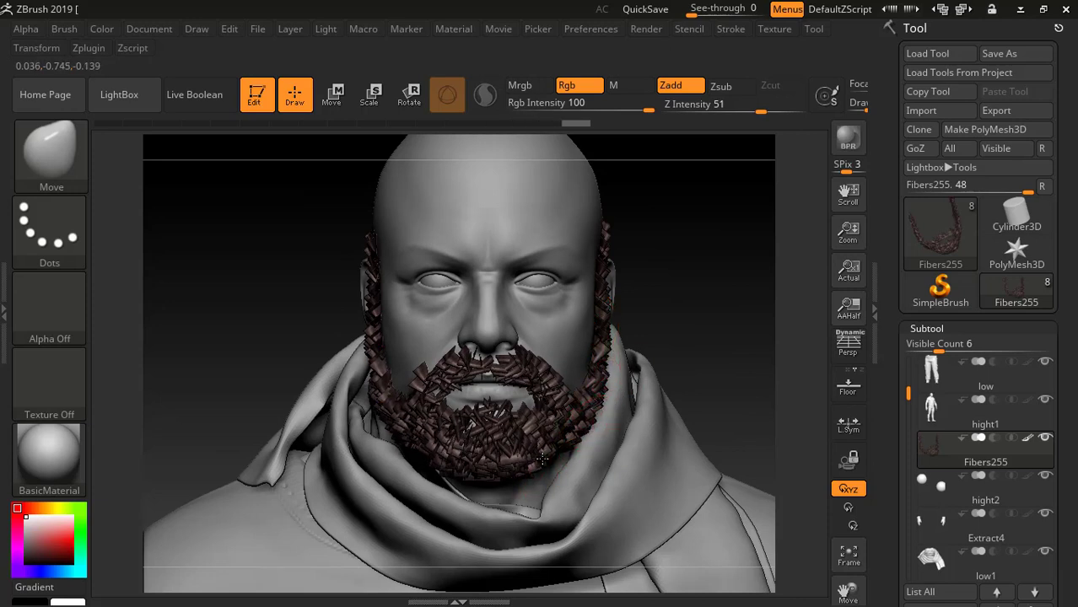
{"action": "left_click_drag", "start_coordinate": [655, 336], "coordinate": [438, 447]}
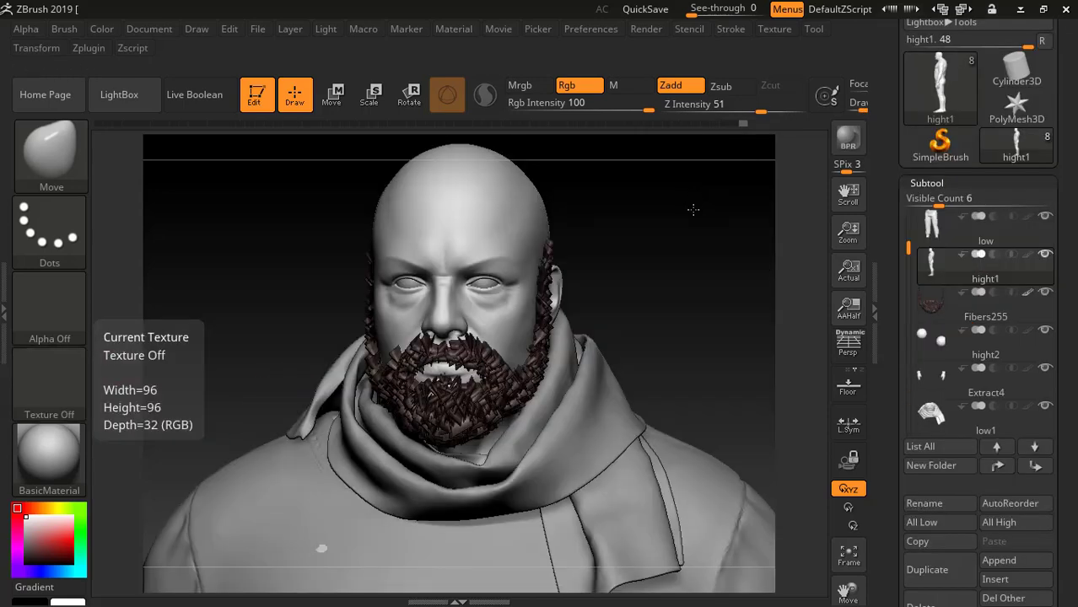
Step: Show only the body subtool hight1 and the beard Fibers255, with the side of the head in close view
{"action": "left_click_drag", "start_coordinate": [694, 209], "coordinate": [658, 322]}
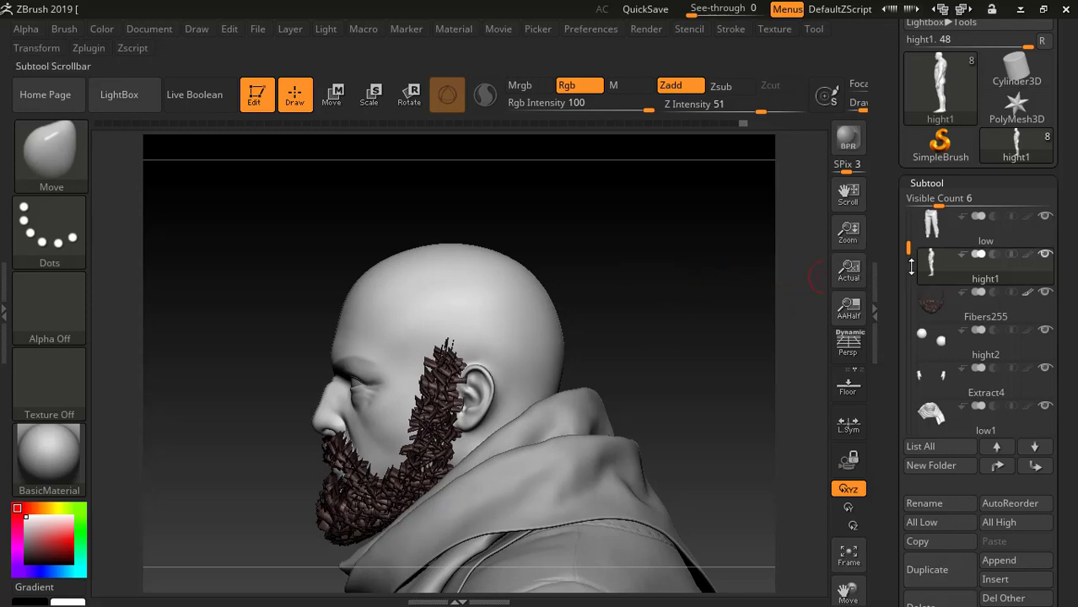
{"action": "mouse_move", "coordinate": [941, 323]}
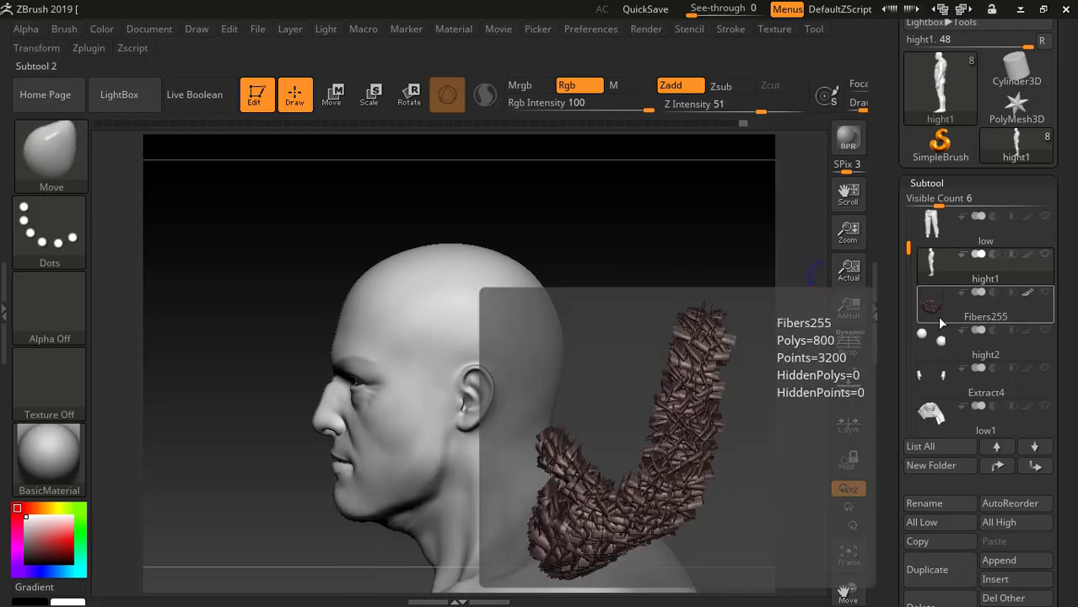
{"action": "left_click", "coordinate": [1045, 293]}
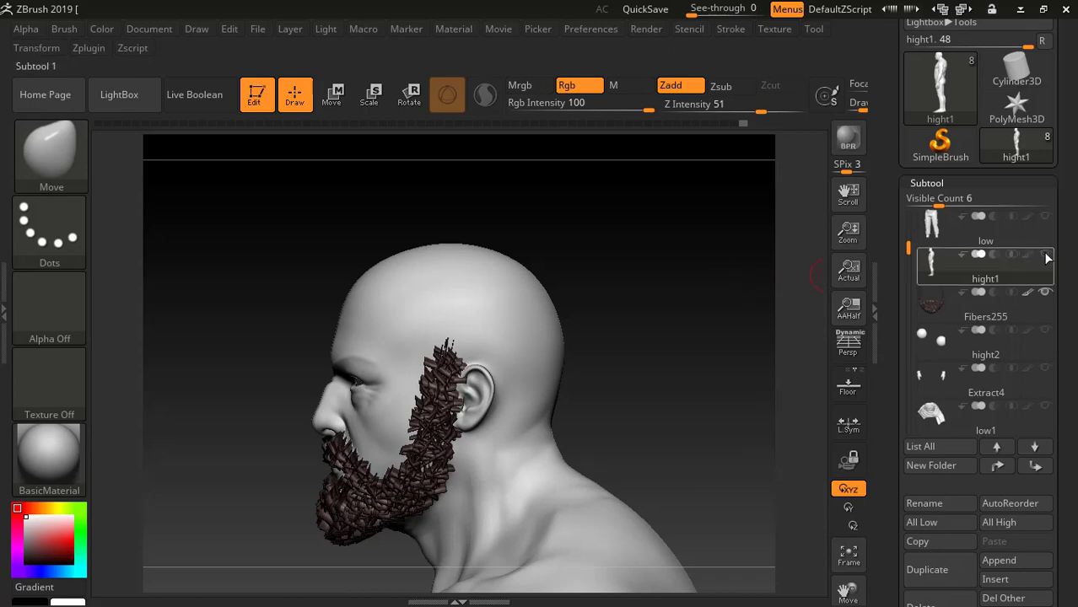
{"action": "left_click_drag", "start_coordinate": [634, 280], "coordinate": [652, 310], "text": "alt"}
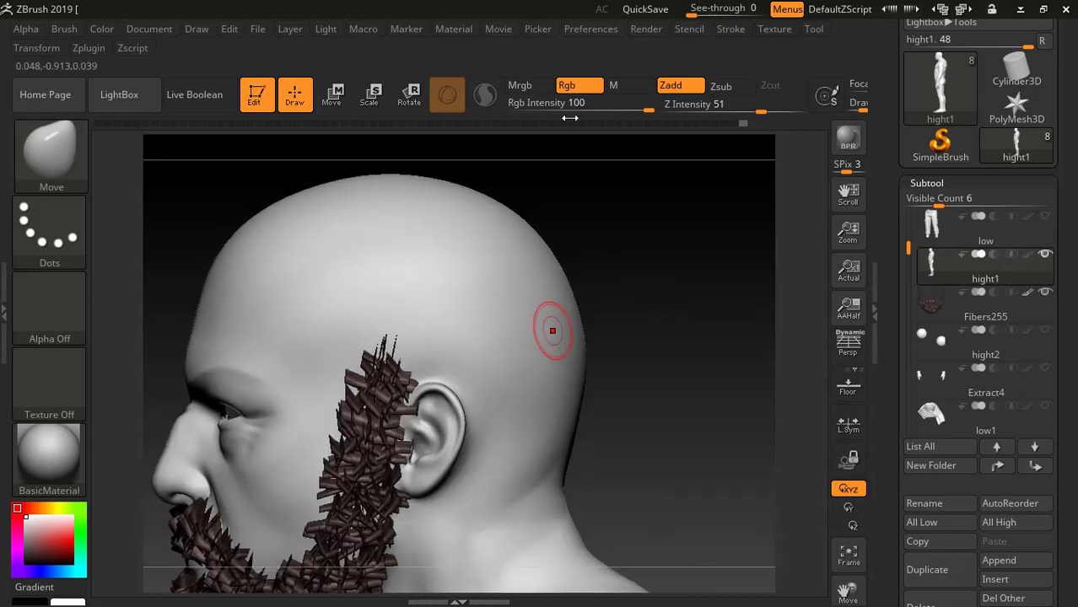
{"action": "left_click_drag", "start_coordinate": [674, 248], "coordinate": [735, 211], "text": "alt"}
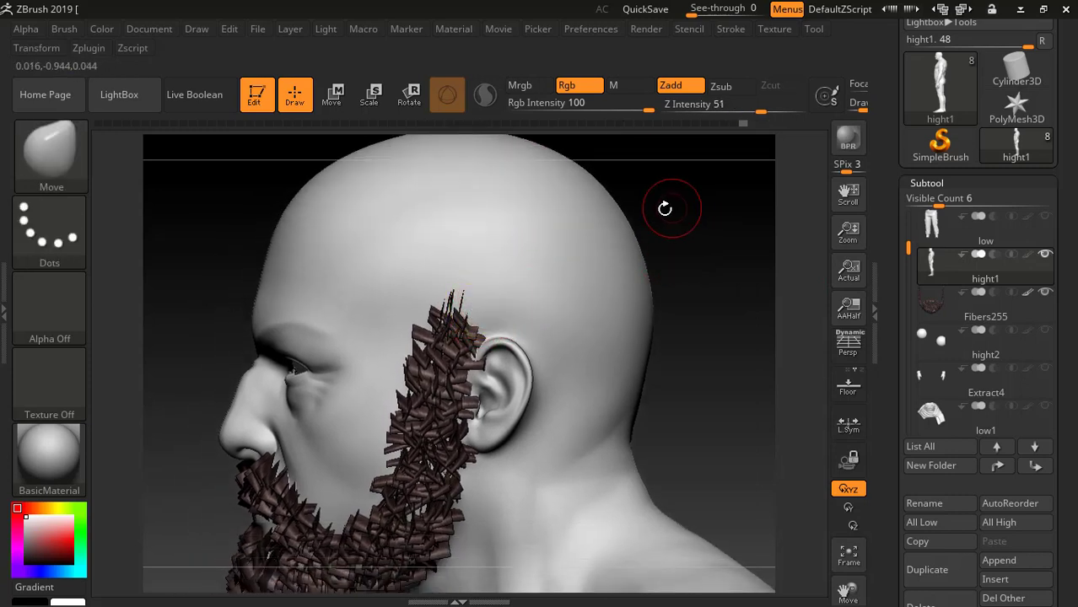
Step: Mask the back and sides of the head from above the ears down to the nape
{"action": "mouse_move", "coordinate": [442, 291]}
{"action": "left_mouse_down", "text": "ctrl"}
{"action": "mouse_move", "coordinate": [552, 261]}
{"action": "mouse_move", "coordinate": [631, 288]}
{"action": "mouse_move", "coordinate": [477, 304]}
{"action": "mouse_move", "coordinate": [595, 341]}
{"action": "mouse_move", "coordinate": [583, 300]}
{"action": "left_mouse_up", "text": "ctrl"}
{"action": "left_click_drag", "start_coordinate": [550, 334], "coordinate": [611, 415], "text": "ctrl"}
{"action": "left_click_drag", "start_coordinate": [751, 323], "coordinate": [584, 284]}
{"action": "mouse_move", "coordinate": [524, 266]}
{"action": "left_mouse_down", "text": "ctrl"}
{"action": "mouse_move", "coordinate": [633, 264]}
{"action": "mouse_move", "coordinate": [574, 253]}
{"action": "mouse_move", "coordinate": [585, 233]}
{"action": "mouse_move", "coordinate": [596, 289]}
{"action": "mouse_move", "coordinate": [539, 354]}
{"action": "mouse_move", "coordinate": [641, 426]}
{"action": "mouse_move", "coordinate": [607, 371]}
{"action": "mouse_move", "coordinate": [596, 313]}
{"action": "mouse_move", "coordinate": [624, 337]}
{"action": "mouse_move", "coordinate": [675, 346]}
{"action": "mouse_move", "coordinate": [667, 383]}
{"action": "mouse_move", "coordinate": [568, 356]}
{"action": "left_mouse_up", "text": "ctrl"}
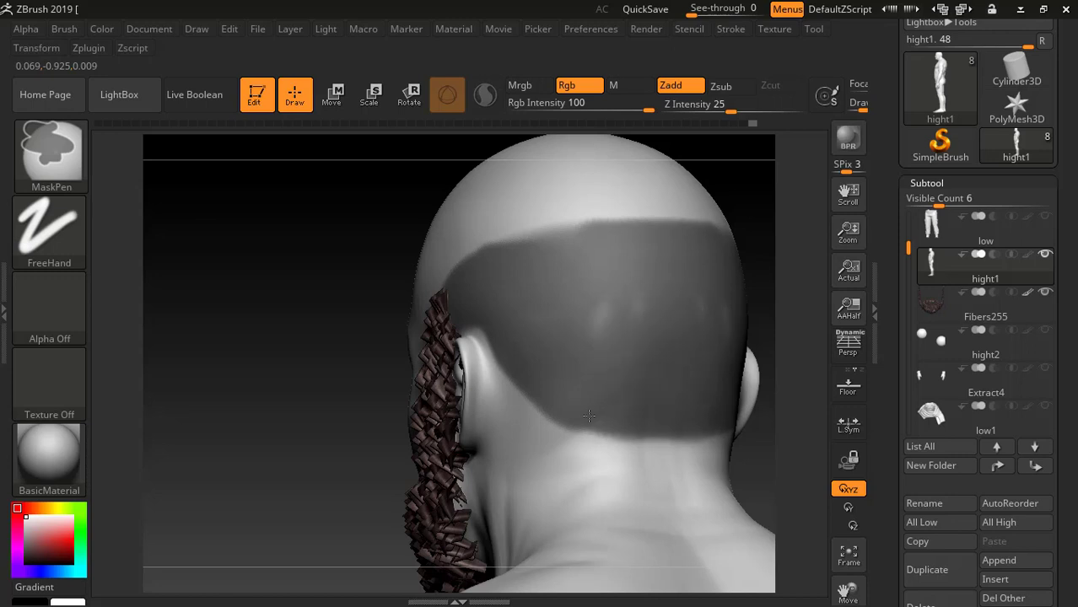
{"action": "left_click_drag", "start_coordinate": [588, 415], "coordinate": [621, 405], "text": "ctrl"}
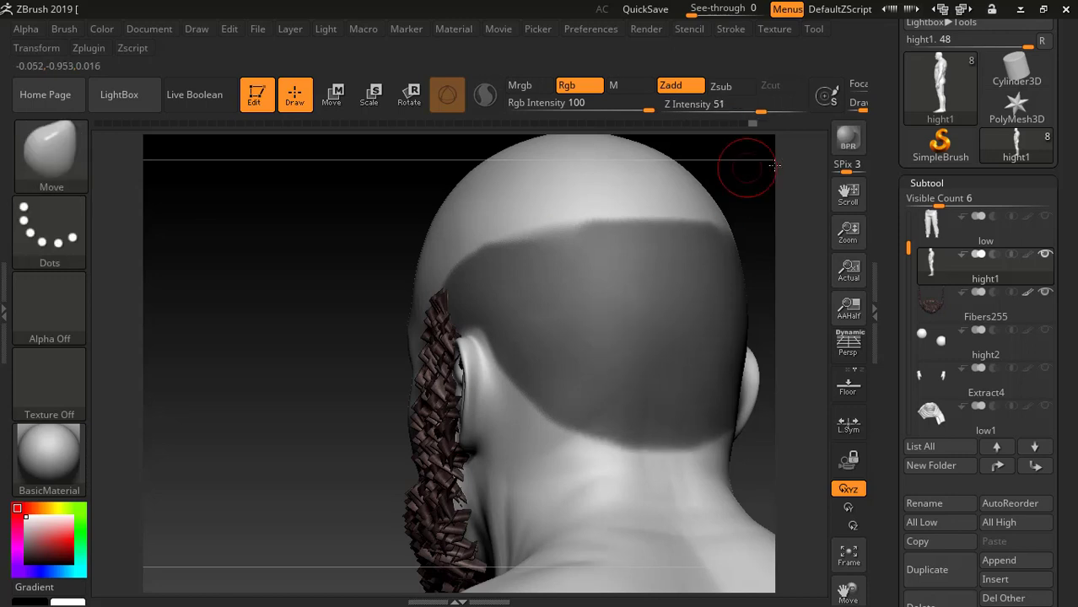
Step: Raise and smooth the mask's upper edge from the sideburn around the back of the head
{"action": "mouse_move", "coordinate": [745, 168]}
{"action": "left_mouse_down"}
{"action": "mouse_move", "coordinate": [731, 224]}
{"action": "mouse_move", "coordinate": [708, 228]}
{"action": "left_mouse_up"}
{"action": "left_click_drag", "start_coordinate": [460, 289], "coordinate": [503, 251], "text": "ctrl"}
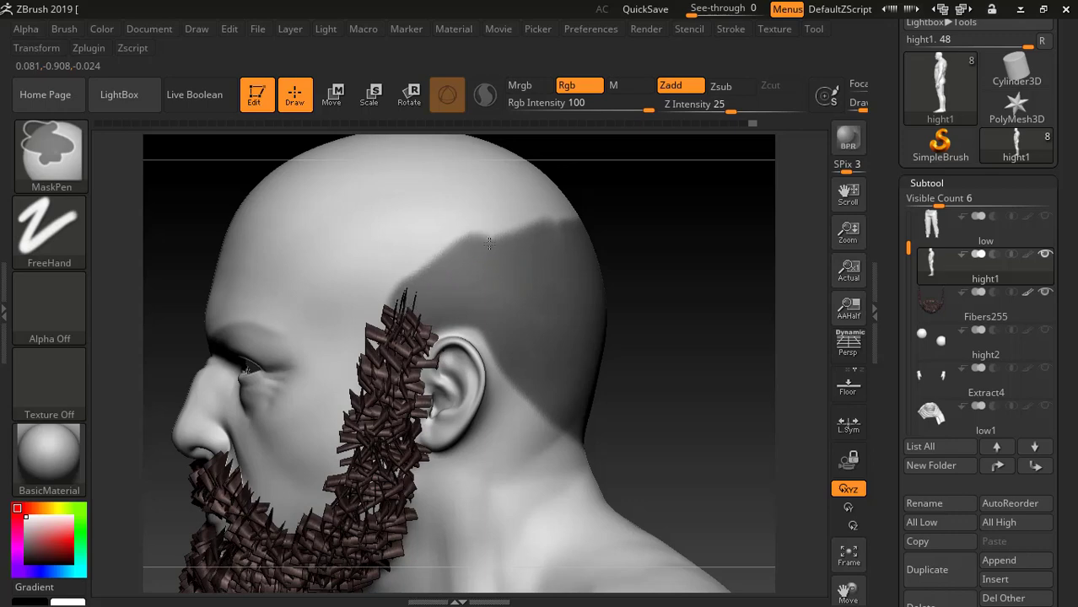
{"action": "left_click_drag", "start_coordinate": [489, 243], "coordinate": [585, 209], "text": "ctrl"}
{"action": "left_click_drag", "start_coordinate": [632, 210], "coordinate": [593, 219]}
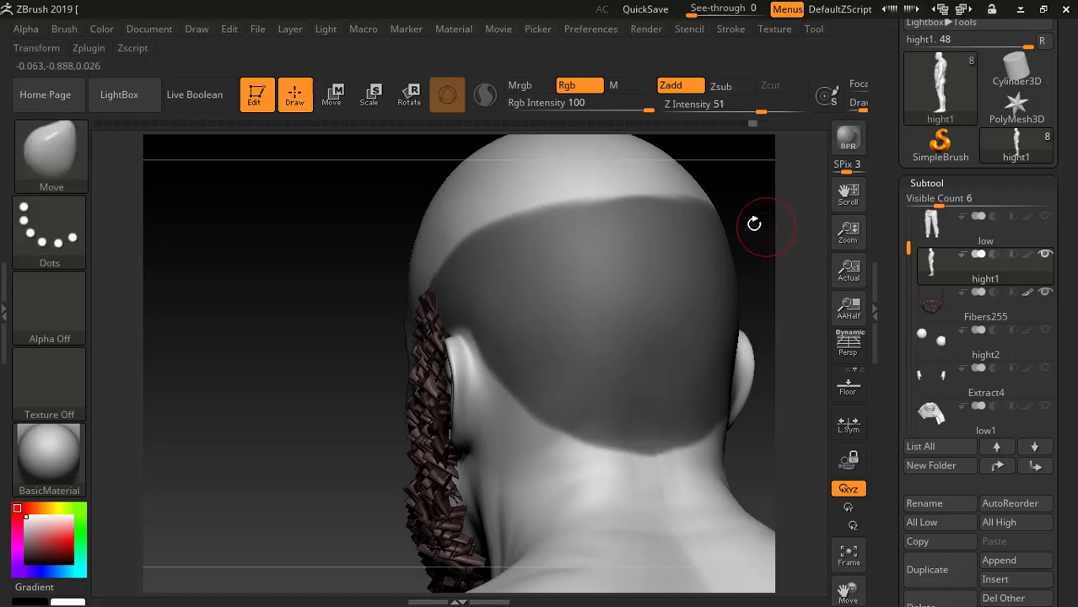
{"action": "left_click_drag", "start_coordinate": [753, 223], "coordinate": [506, 299]}
{"action": "key", "text": "ctrl"}
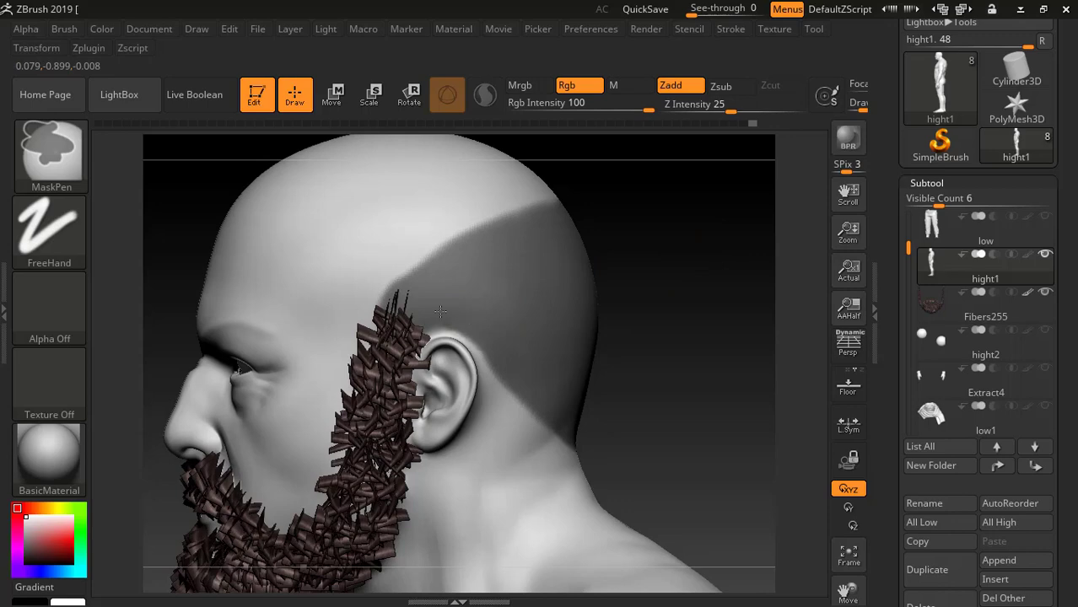
{"action": "left_click_drag", "start_coordinate": [680, 267], "coordinate": [678, 279], "text": "alt"}
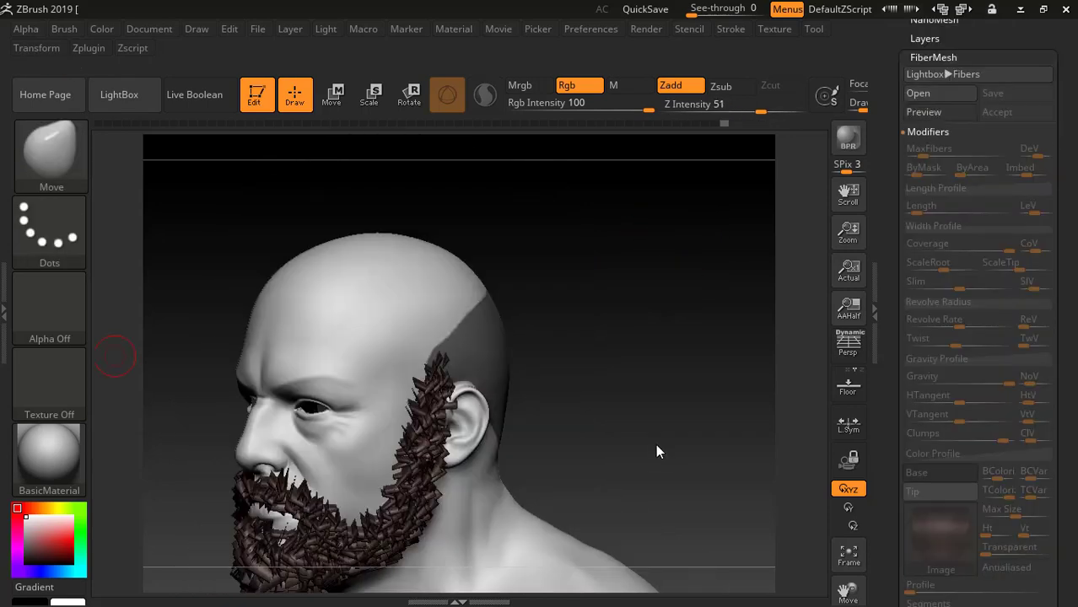
Step: Generate a FiberMesh preview for the masked back of the head and view it from the side
{"action": "left_click_drag", "start_coordinate": [656, 445], "coordinate": [668, 231]}
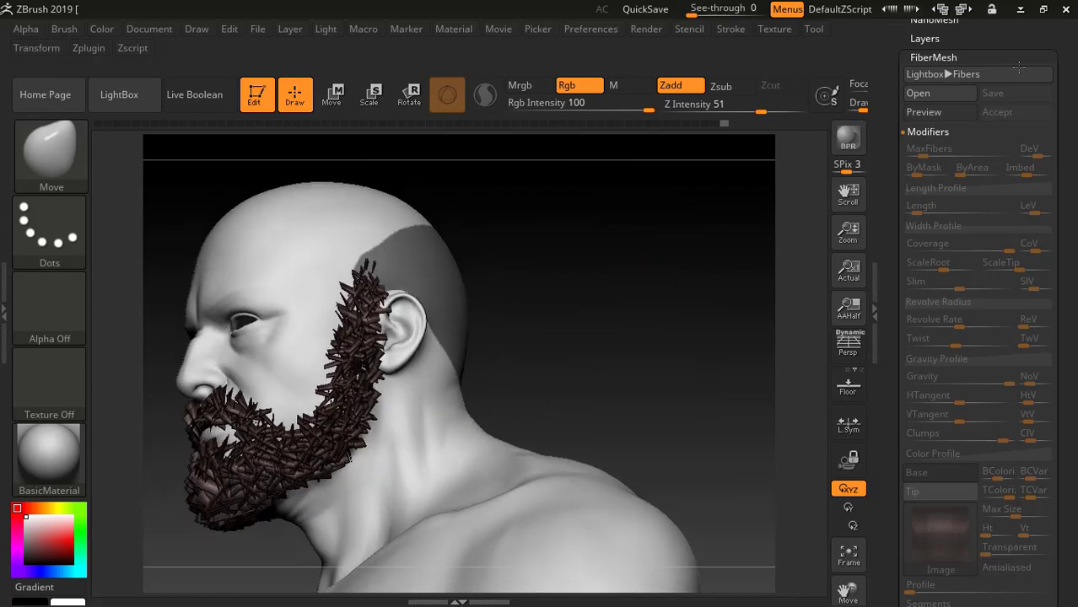
{"action": "left_click_drag", "start_coordinate": [1018, 68], "coordinate": [919, 86]}
{"action": "left_click_drag", "start_coordinate": [591, 293], "coordinate": [805, 249]}
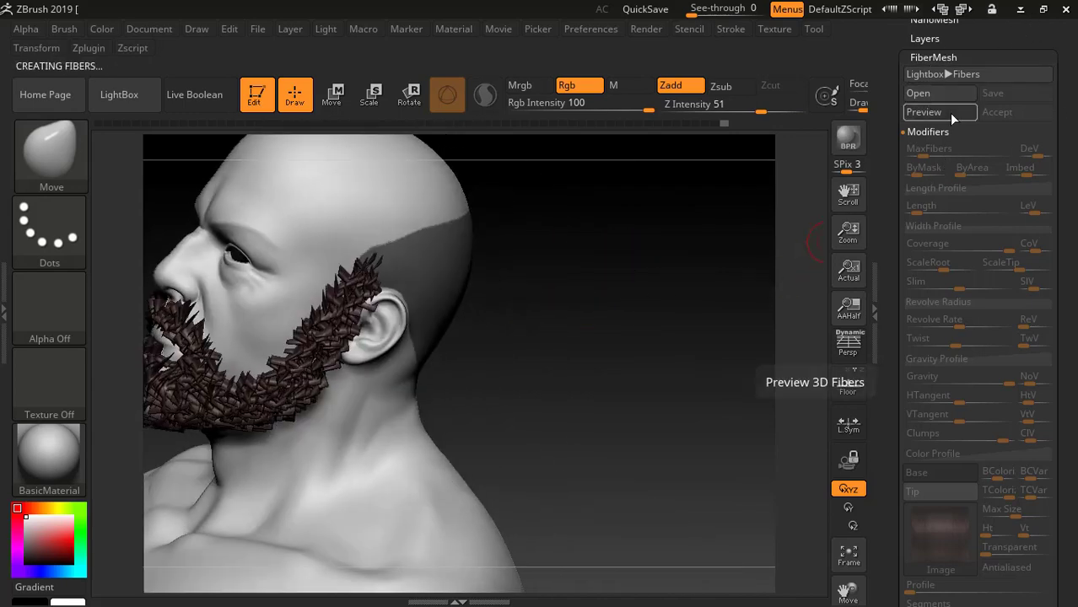
{"action": "left_click", "coordinate": [950, 114]}
{"action": "left_click_drag", "start_coordinate": [637, 265], "coordinate": [215, 294]}
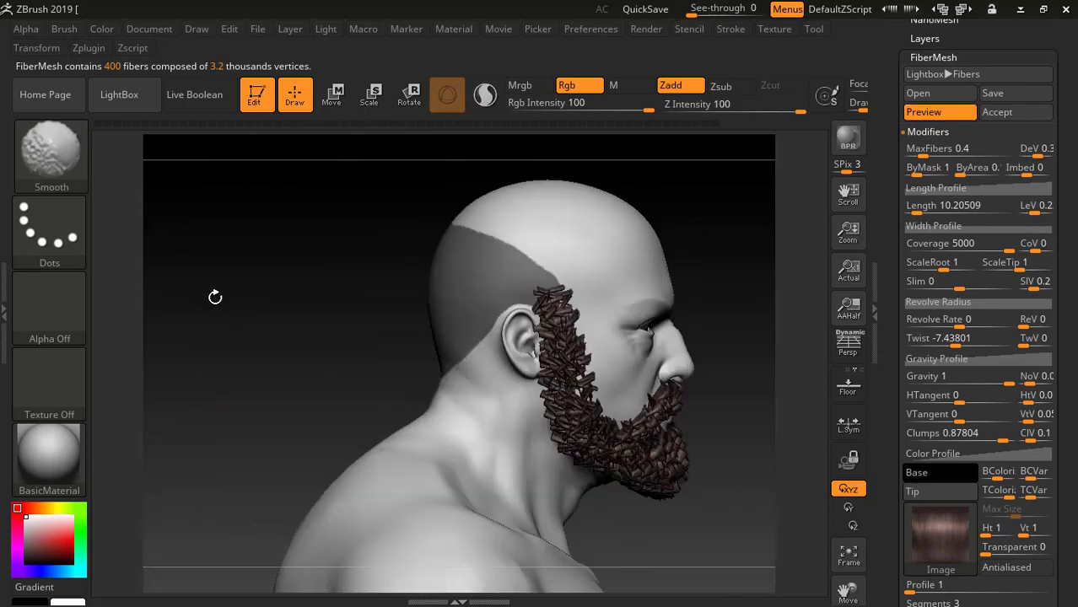
Step: Try a FiberMesh Gravity of -1 on the hair preview and return Gravity to 1
{"action": "left_click_drag", "start_coordinate": [280, 342], "coordinate": [265, 297], "text": "alt"}
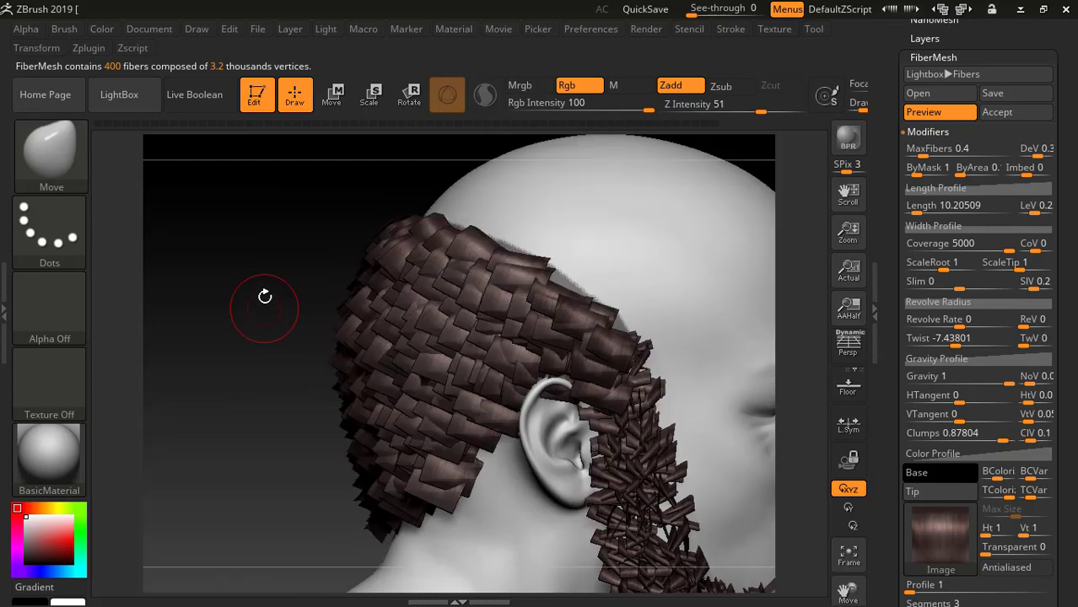
{"action": "left_click_drag", "start_coordinate": [279, 250], "coordinate": [657, 270]}
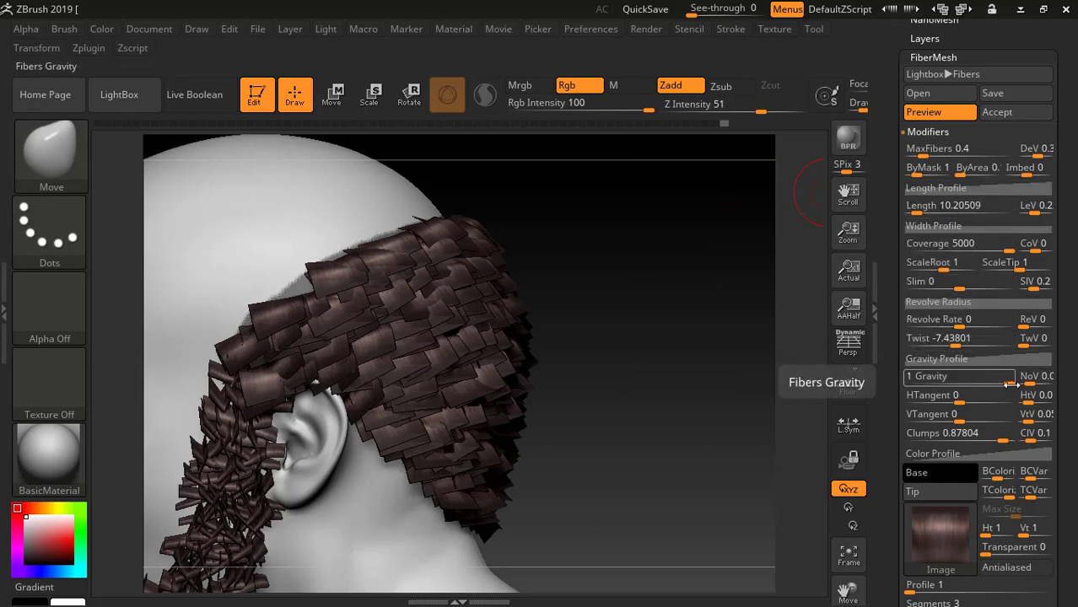
{"action": "left_click_drag", "start_coordinate": [1007, 384], "coordinate": [890, 381]}
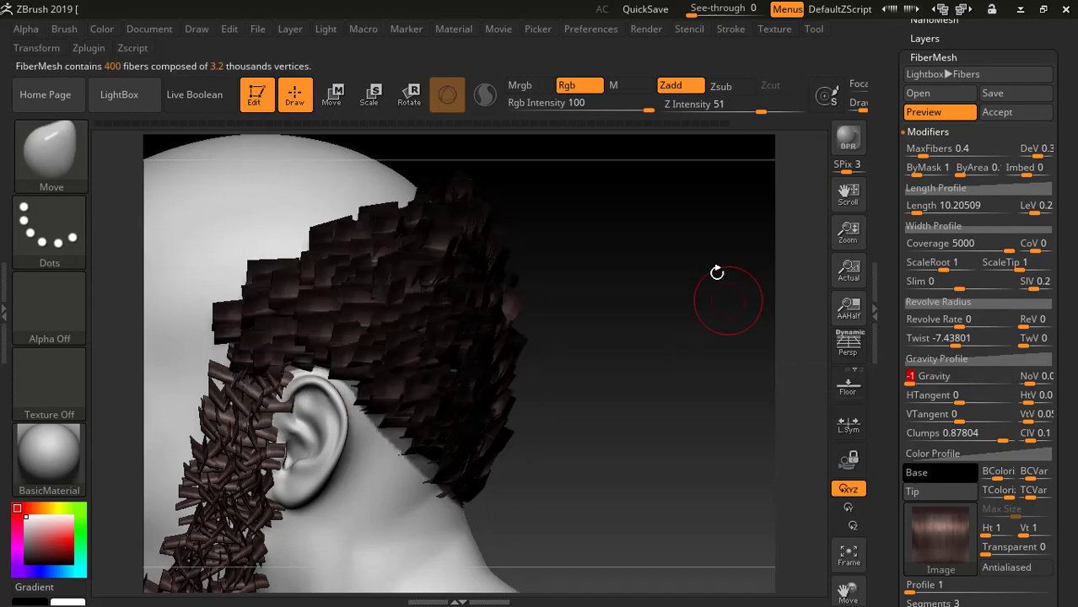
{"action": "key", "text": "ctrl+z"}
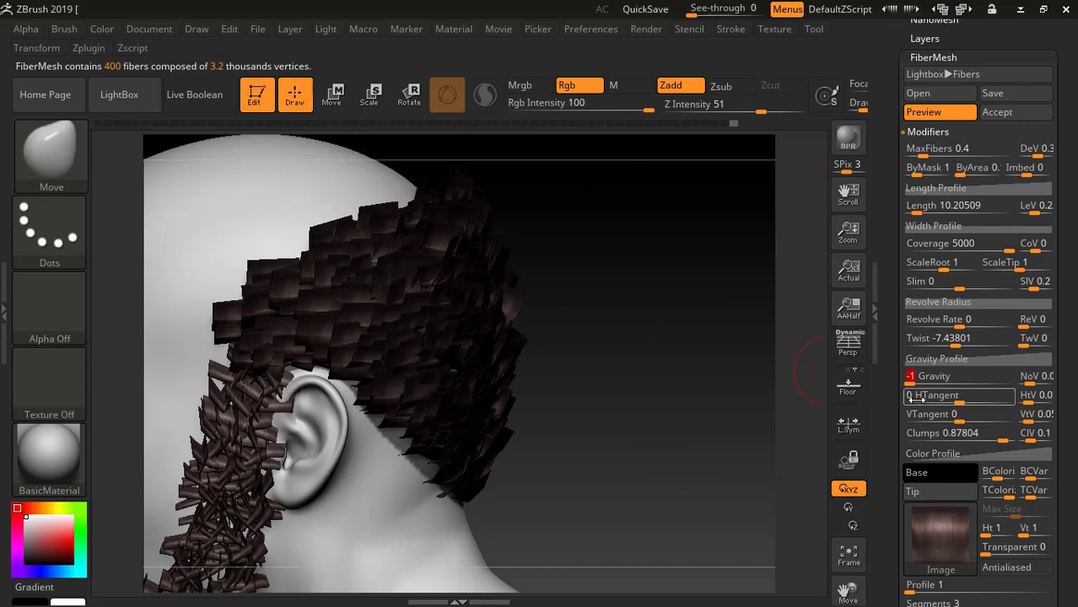
{"action": "left_click_drag", "start_coordinate": [919, 381], "coordinate": [992, 385]}
{"action": "key", "text": "Return"}
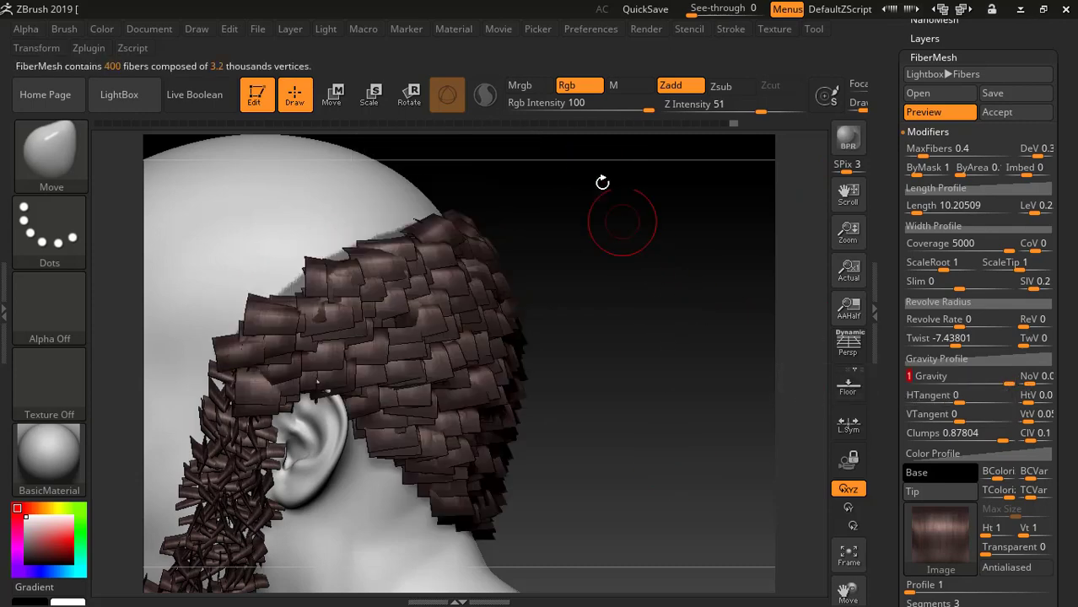
Step: Set the gravity direction variation (NoV) of the hair preview to 0 and check the cards around the side and back
{"action": "left_click_drag", "start_coordinate": [674, 308], "coordinate": [708, 321]}
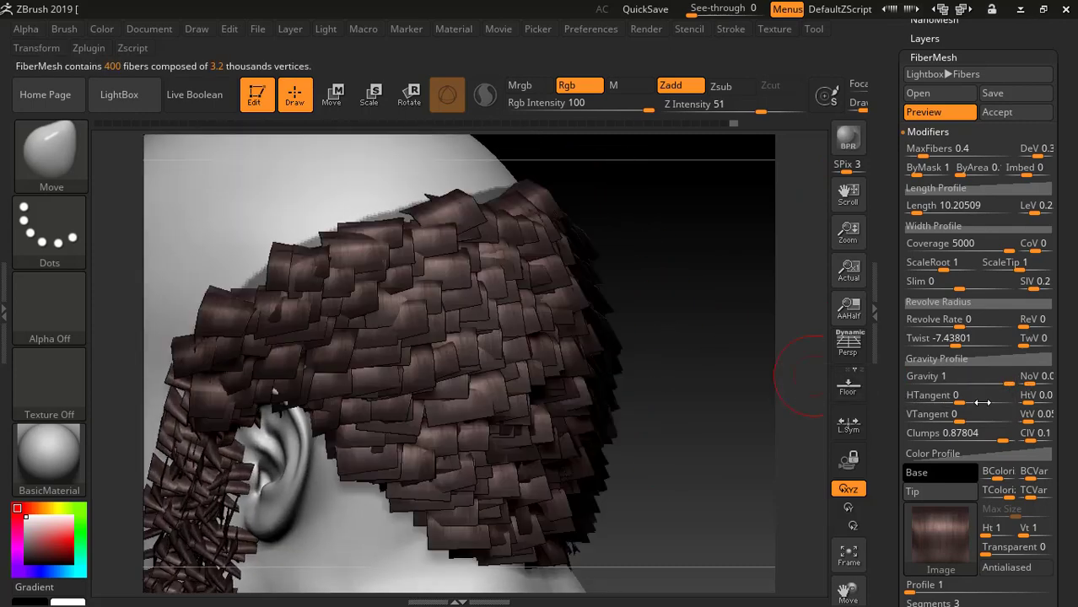
{"action": "left_click", "coordinate": [1028, 381]}
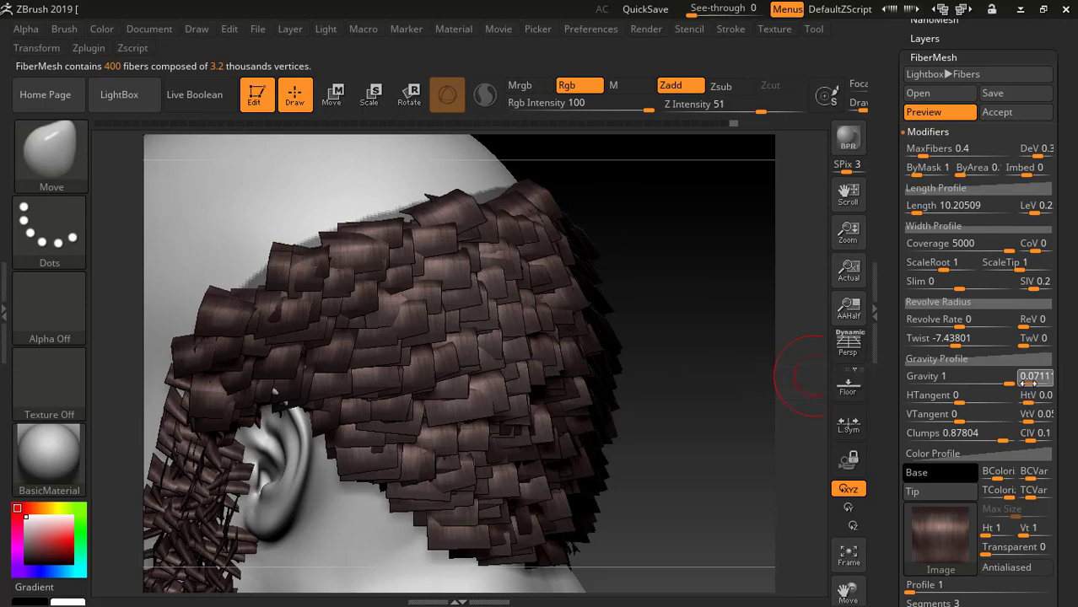
{"action": "key", "text": "Return"}
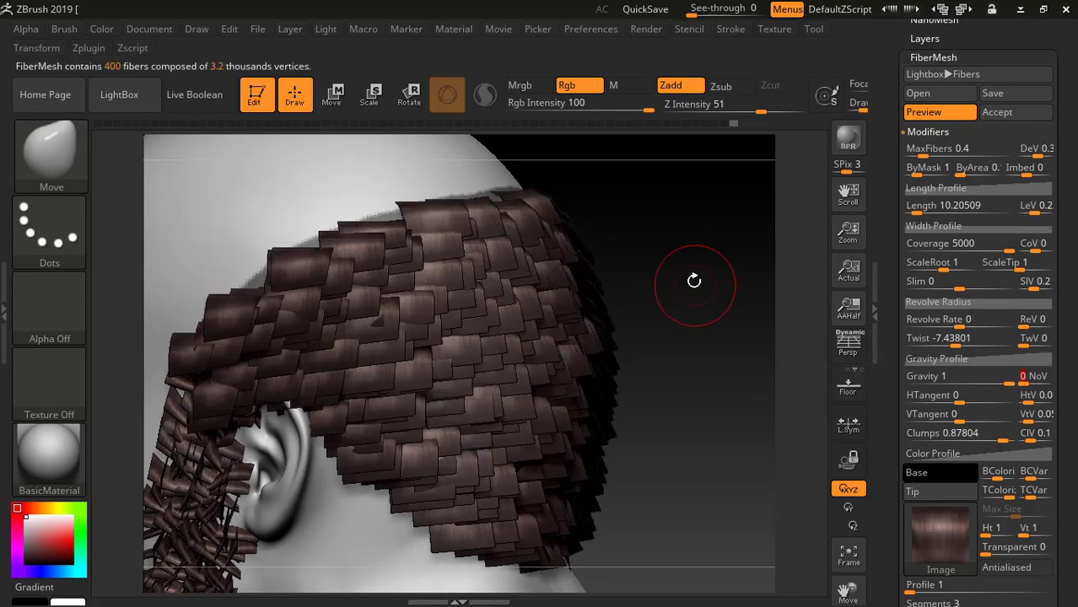
{"action": "left_click_drag", "start_coordinate": [689, 253], "coordinate": [370, 223]}
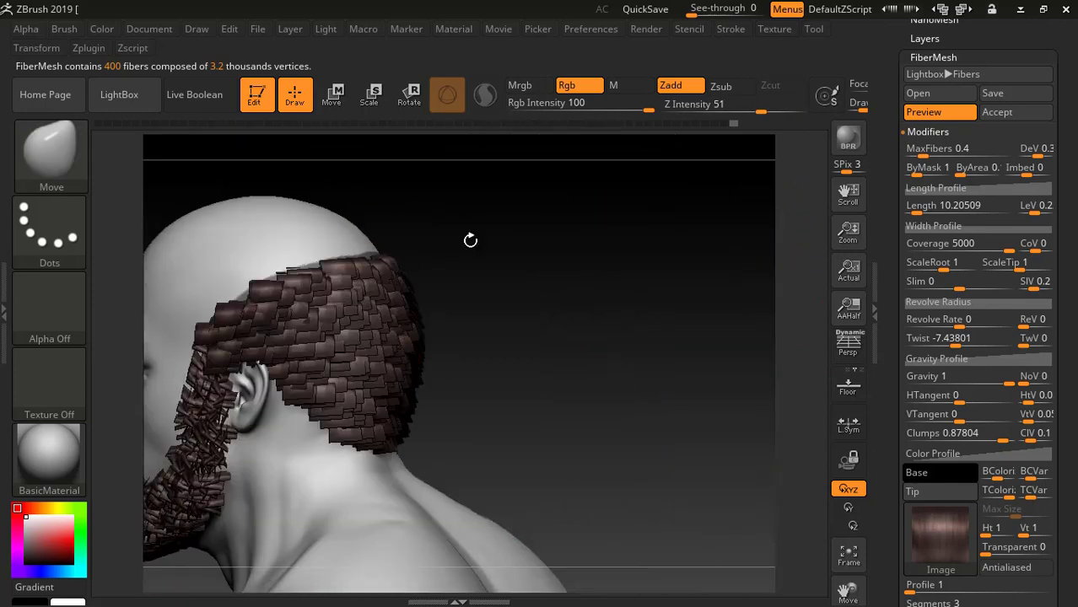
{"action": "left_click_drag", "start_coordinate": [519, 231], "coordinate": [811, 237]}
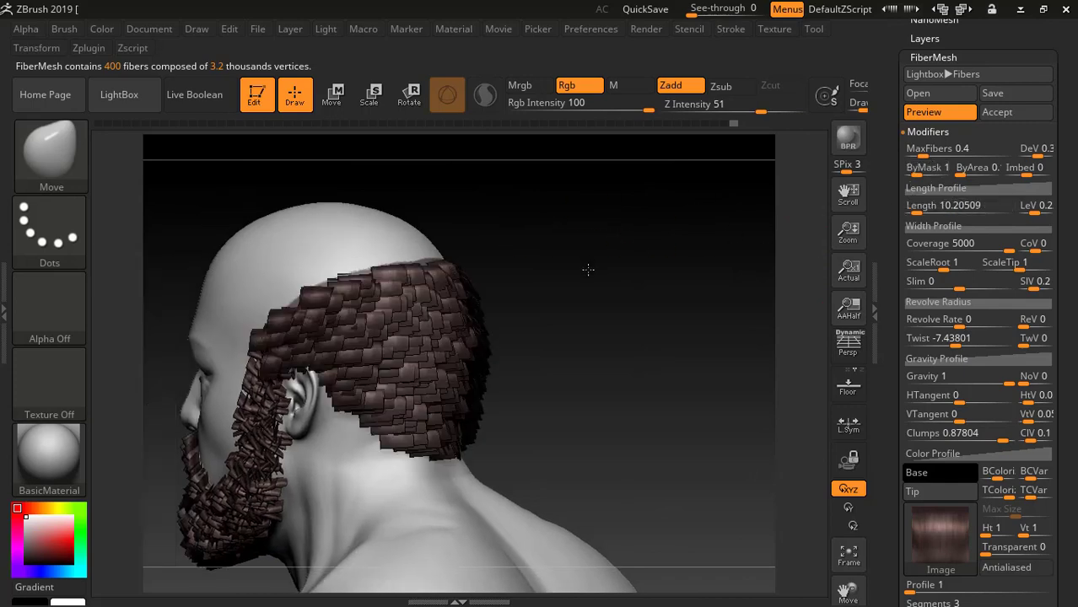
{"action": "left_click_drag", "start_coordinate": [587, 270], "coordinate": [716, 226], "text": "alt"}
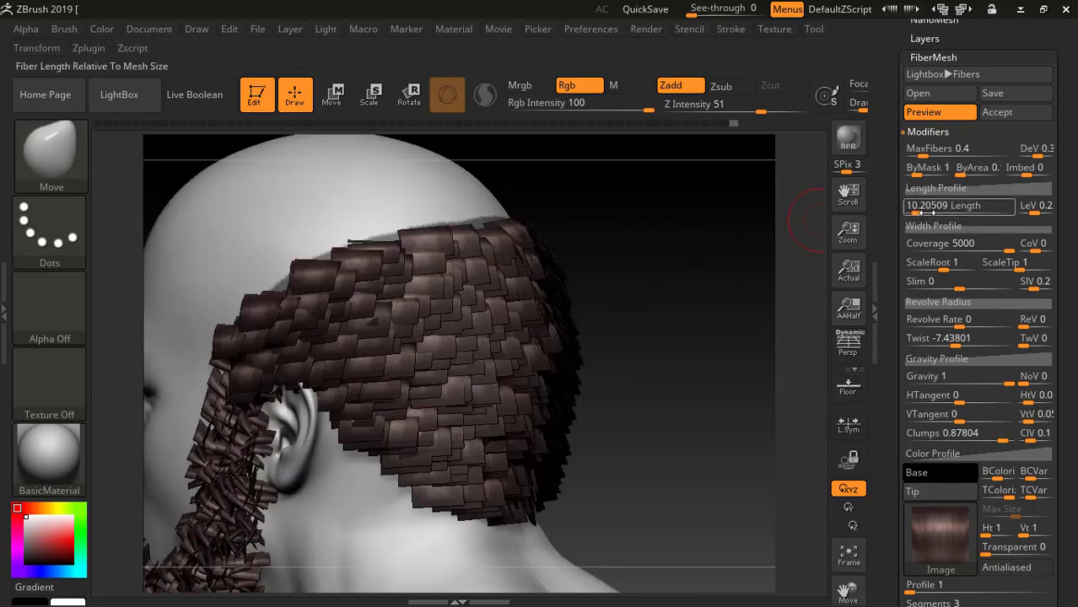
Step: Try a fiber Length of about 18 and return it to about 10.2
{"action": "left_click", "coordinate": [919, 212]}
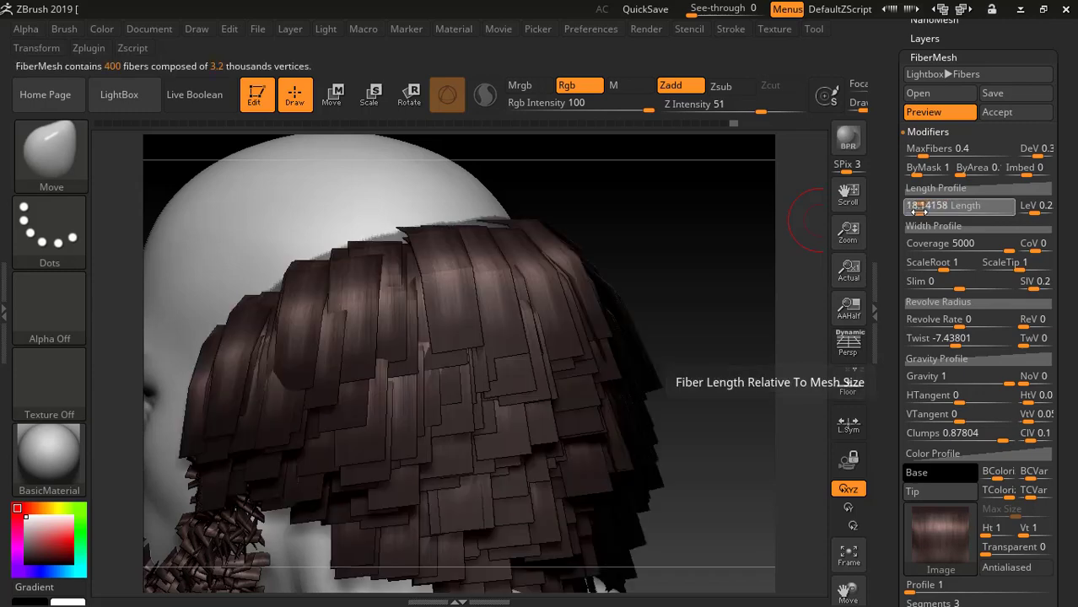
{"action": "left_click_drag", "start_coordinate": [917, 211], "coordinate": [925, 215]}
Step: Try 1 segment per fiber on the hair preview and return Segments to 3
{"action": "left_click_drag", "start_coordinate": [1069, 188], "coordinate": [1075, 128]}
{"action": "right_click_drag", "start_coordinate": [700, 230], "coordinate": [717, 324], "text": "ctrl"}
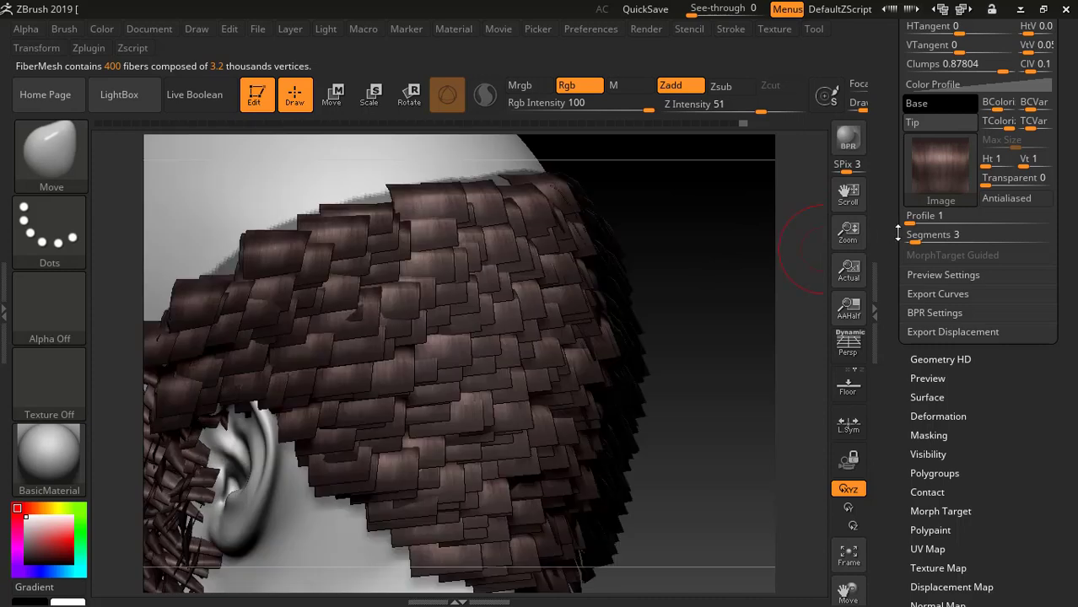
{"action": "left_click_drag", "start_coordinate": [915, 241], "coordinate": [899, 241]}
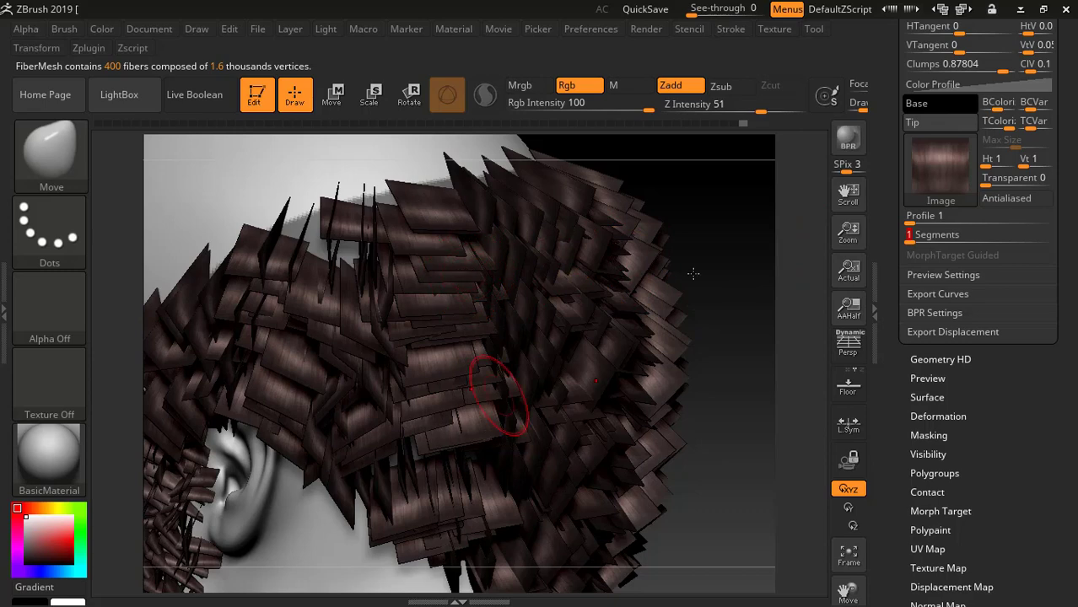
{"action": "left_click_drag", "start_coordinate": [909, 241], "coordinate": [915, 241]}
{"action": "left_click_drag", "start_coordinate": [722, 262], "coordinate": [803, 229], "text": "alt"}
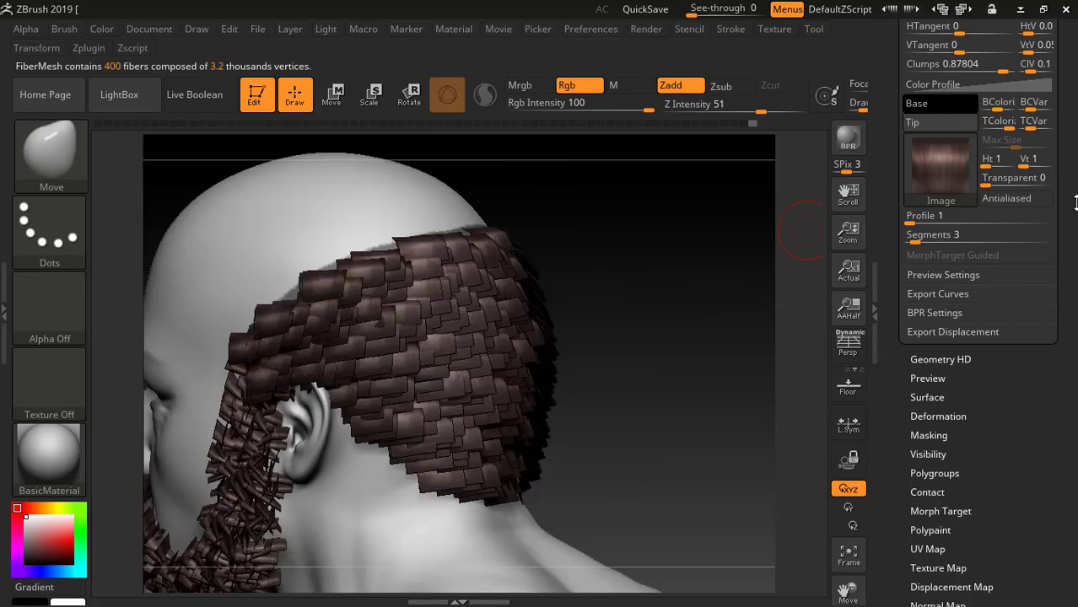
{"action": "left_click_drag", "start_coordinate": [1068, 177], "coordinate": [1072, 301]}
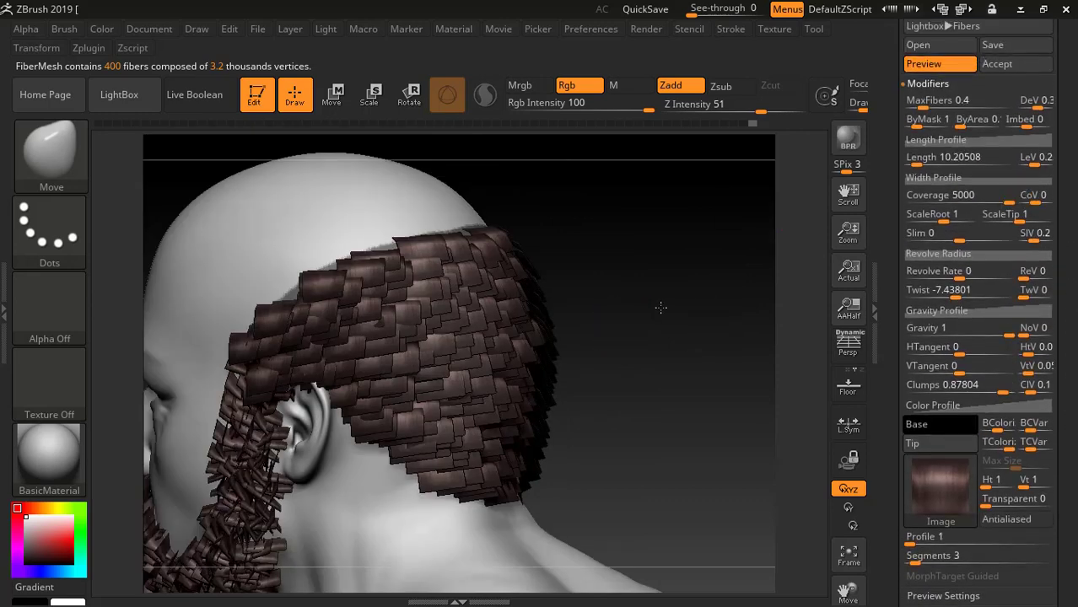
Step: Inspect the hair cards around the back of the head and set the gravity direction variation (NoV) to about 0.054
{"action": "left_click_drag", "start_coordinate": [660, 308], "coordinate": [822, 264]}
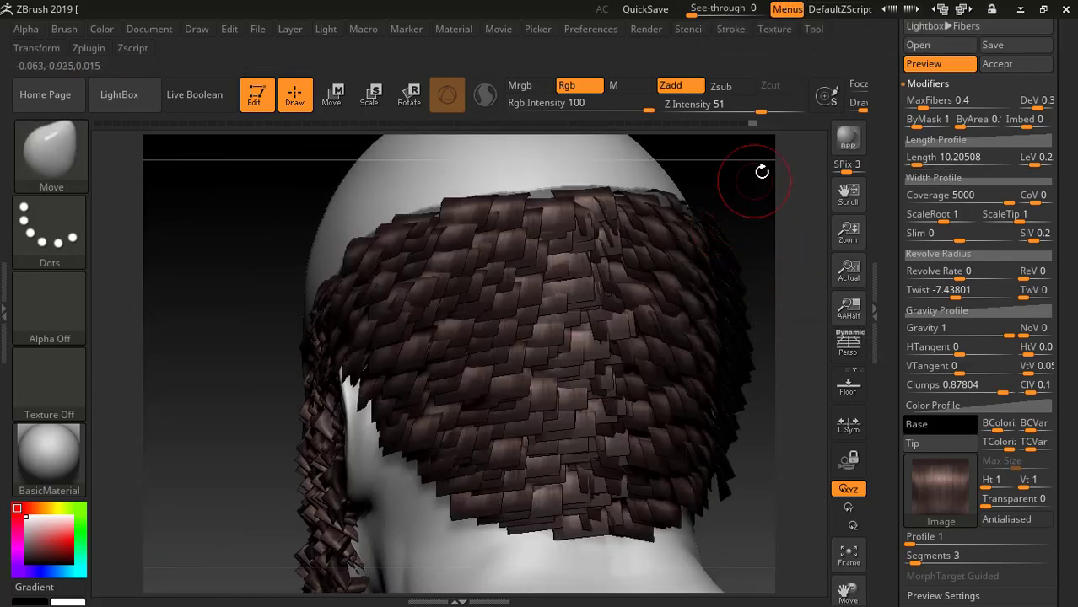
{"action": "left_click_drag", "start_coordinate": [759, 173], "coordinate": [674, 210]}
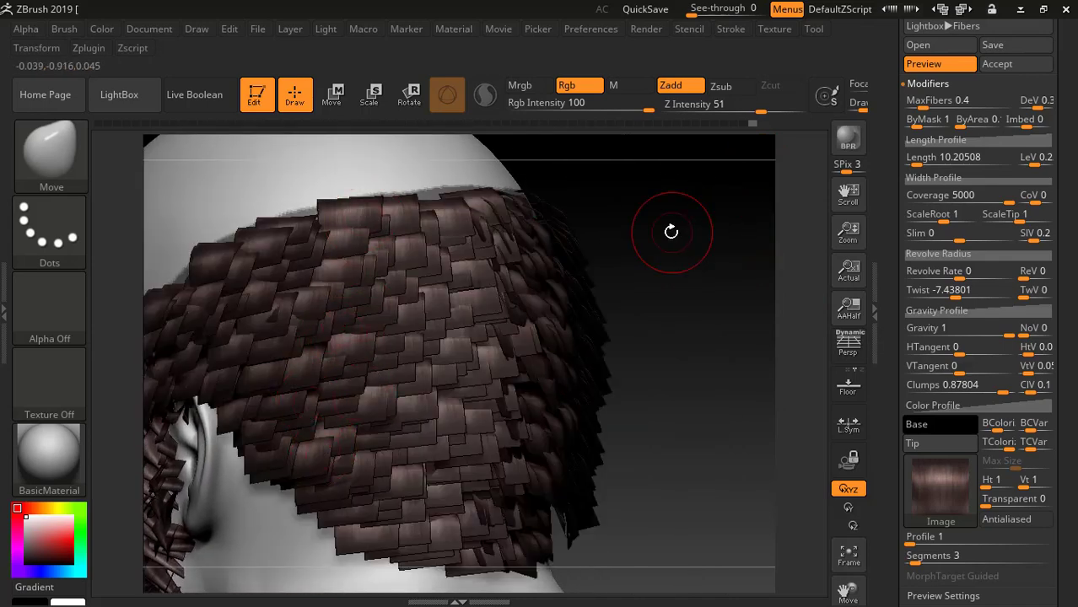
{"action": "left_click_drag", "start_coordinate": [666, 232], "coordinate": [708, 238]}
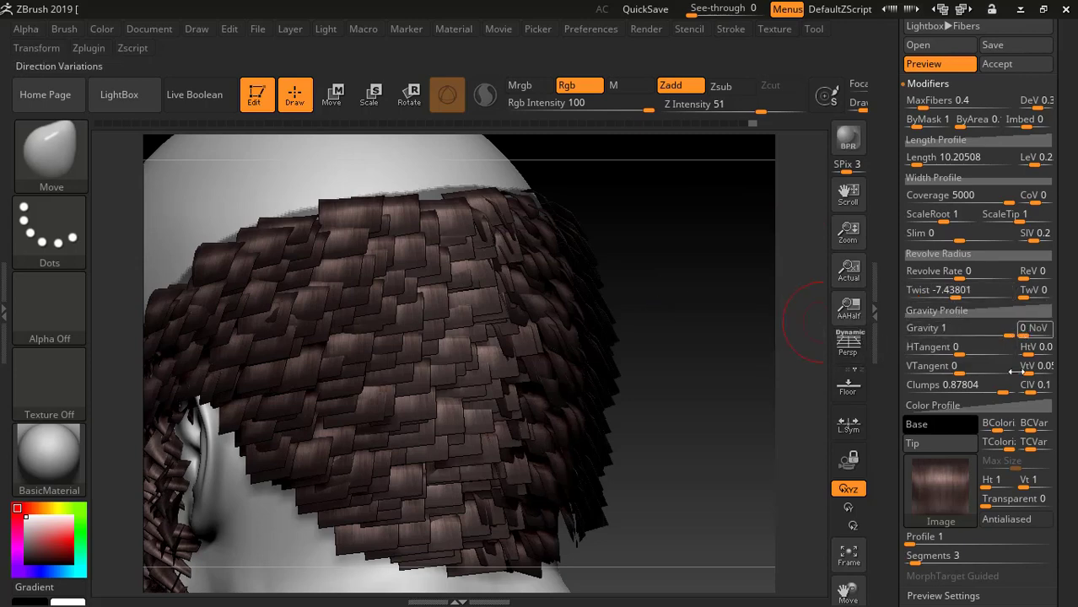
{"action": "left_click", "coordinate": [926, 326]}
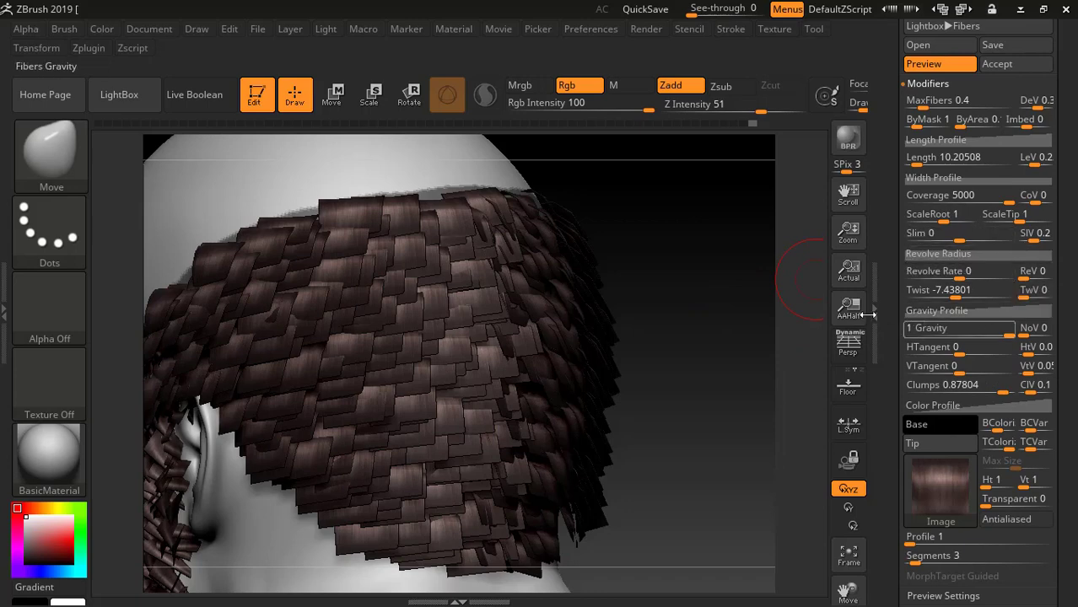
{"action": "left_click", "coordinate": [946, 271]}
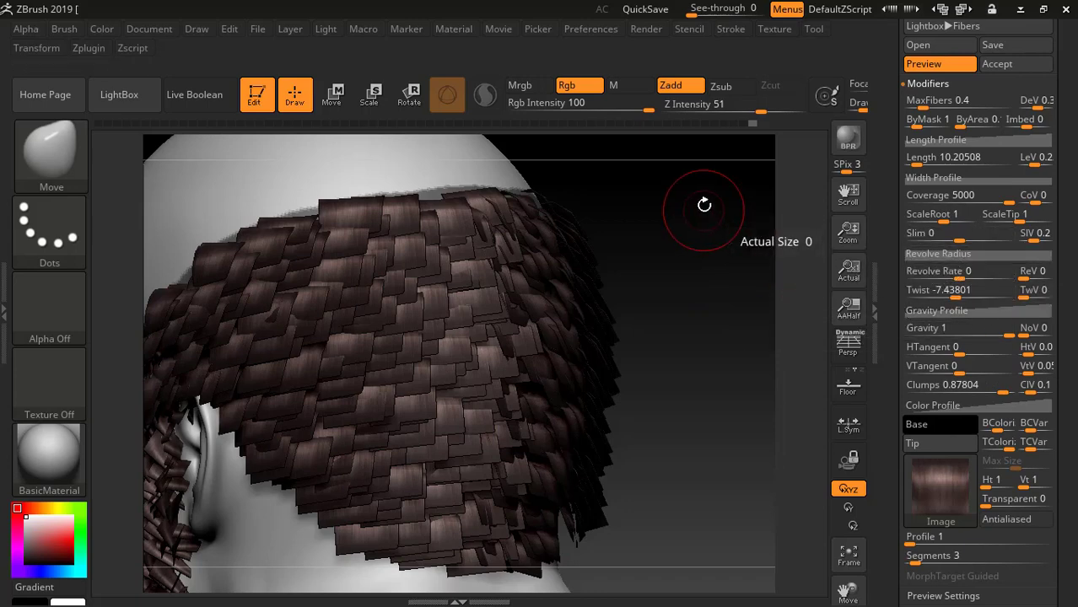
{"action": "left_click_drag", "start_coordinate": [692, 175], "coordinate": [728, 179], "text": "alt"}
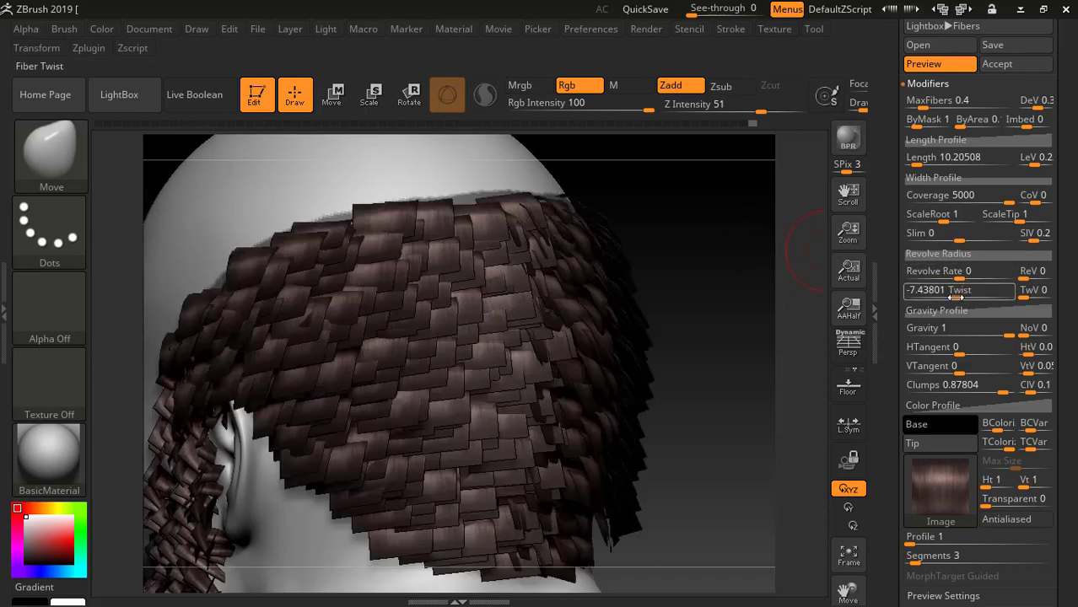
{"action": "left_click_drag", "start_coordinate": [955, 297], "coordinate": [953, 295]}
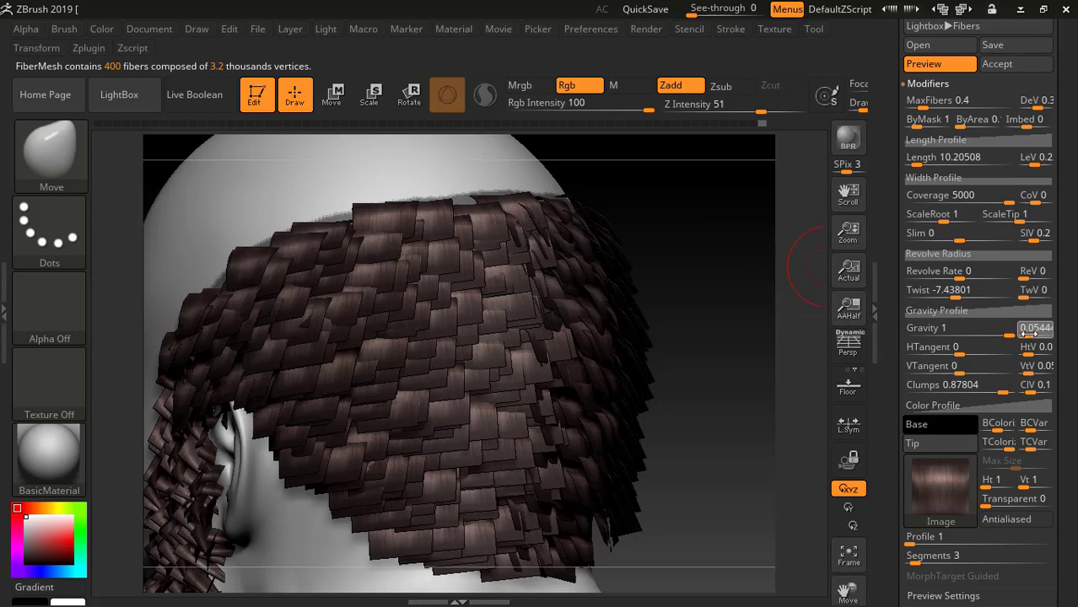
{"action": "key", "text": "Return"}
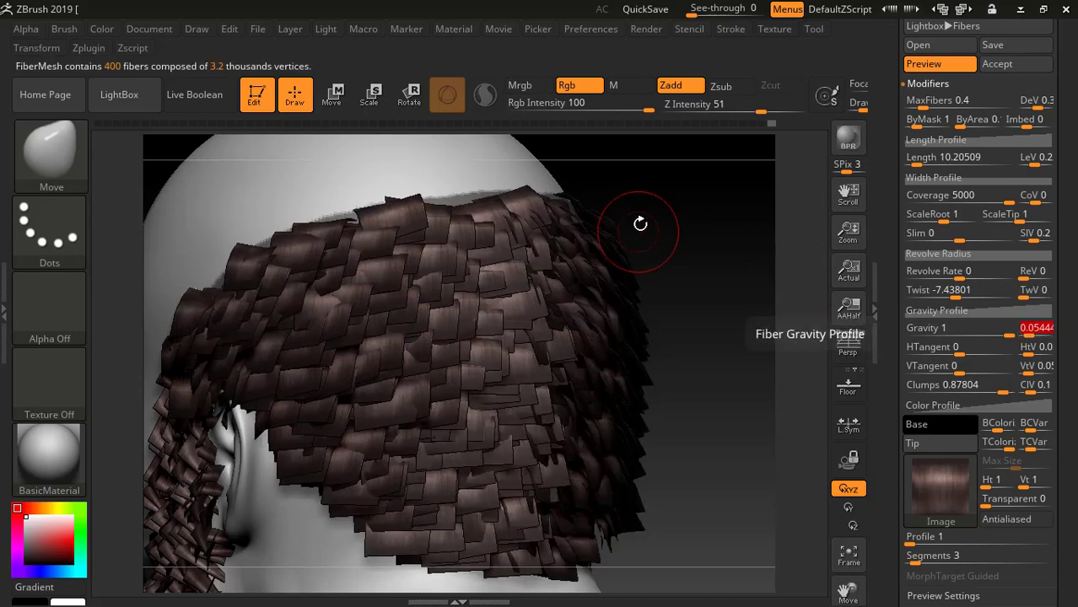
{"action": "mouse_move", "coordinate": [662, 201]}
{"action": "left_mouse_down"}
{"action": "mouse_move", "coordinate": [743, 197]}
{"action": "mouse_move", "coordinate": [739, 174]}
{"action": "mouse_move", "coordinate": [666, 212]}
{"action": "mouse_move", "coordinate": [748, 211]}
{"action": "mouse_move", "coordinate": [609, 310]}
{"action": "mouse_move", "coordinate": [590, 308]}
{"action": "mouse_move", "coordinate": [664, 275]}
{"action": "mouse_move", "coordinate": [654, 272]}
{"action": "mouse_move", "coordinate": [655, 286]}
{"action": "mouse_move", "coordinate": [684, 279]}
{"action": "mouse_move", "coordinate": [626, 203]}
{"action": "mouse_move", "coordinate": [654, 265]}
{"action": "mouse_move", "coordinate": [722, 262]}
{"action": "left_mouse_up"}
{"action": "left_click_drag", "start_coordinate": [656, 295], "coordinate": [650, 301], "text": "shift"}
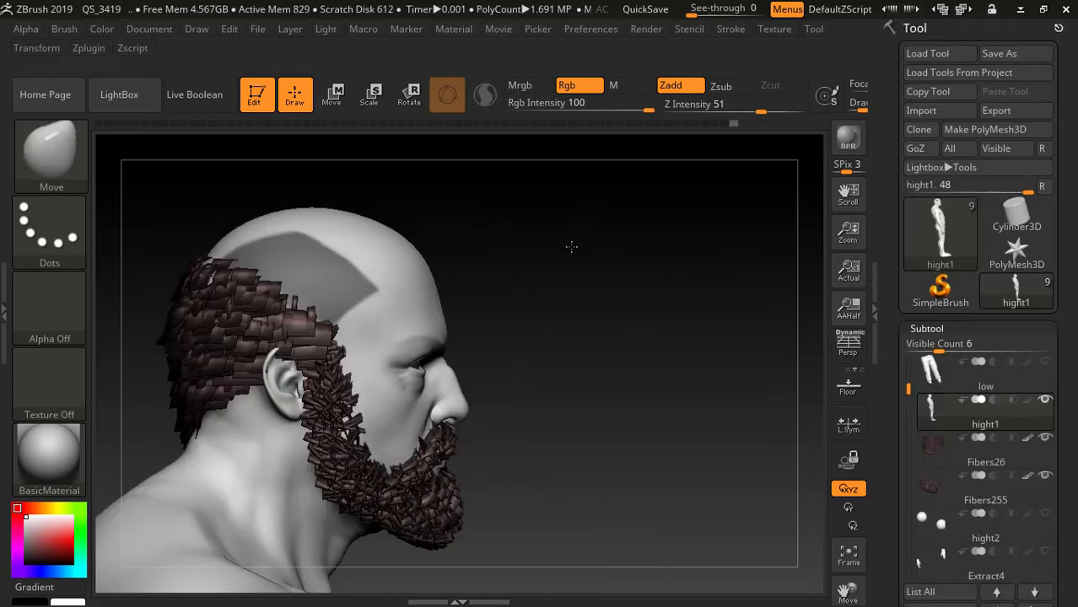
Step: Refine the new mask on the upper sides of the head above the finished hair band, checking both sides
{"action": "mouse_move", "coordinate": [571, 246]}
{"action": "left_mouse_down"}
{"action": "mouse_move", "coordinate": [628, 253]}
{"action": "mouse_move", "coordinate": [620, 246]}
{"action": "left_mouse_up"}
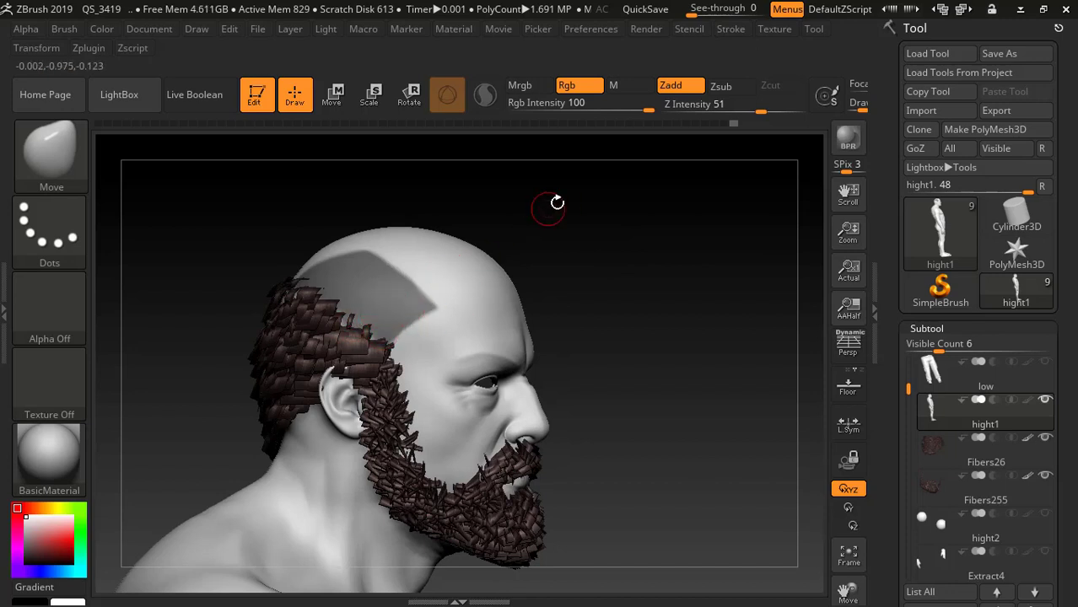
{"action": "left_click_drag", "start_coordinate": [553, 204], "coordinate": [523, 229]}
{"action": "key", "text": "ctrl"}
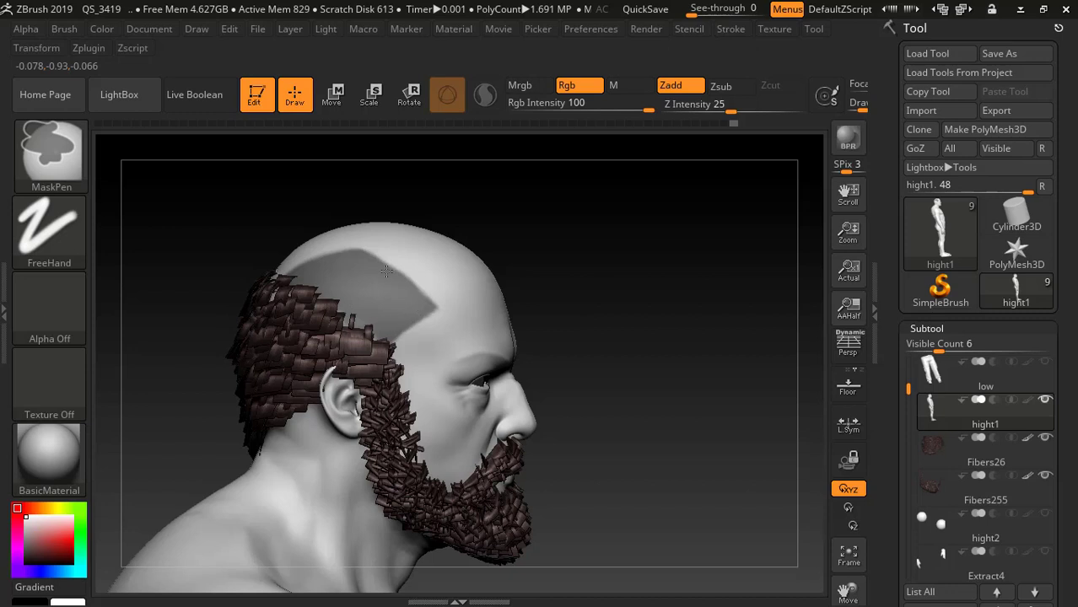
{"action": "left_click_drag", "start_coordinate": [527, 241], "coordinate": [603, 244]}
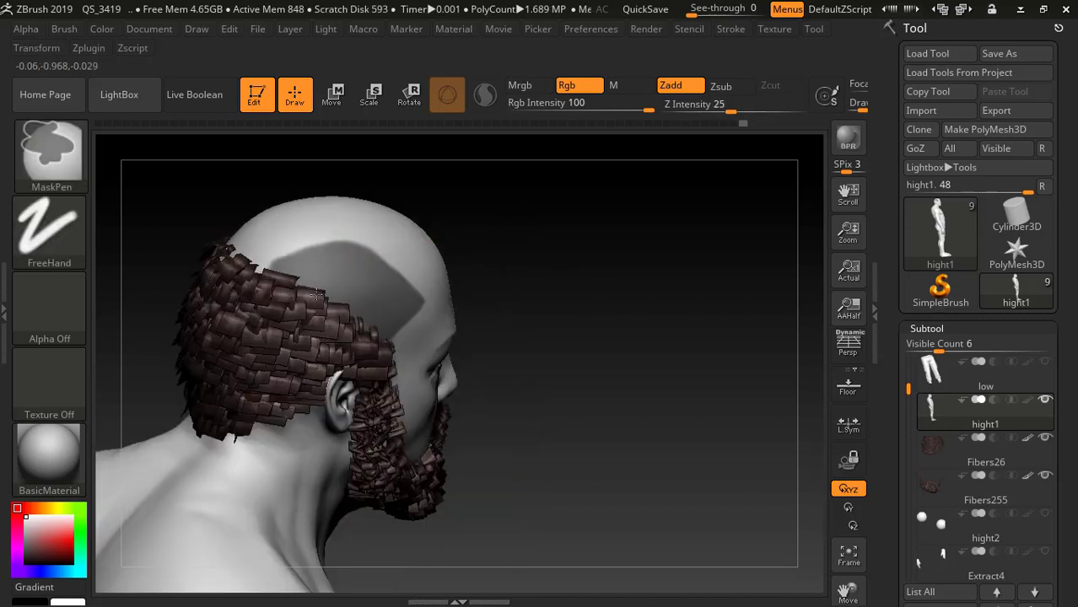
{"action": "mouse_move", "coordinate": [506, 253]}
{"action": "left_mouse_down"}
{"action": "mouse_move", "coordinate": [596, 241]}
{"action": "mouse_move", "coordinate": [457, 257]}
{"action": "left_mouse_up"}
{"action": "key", "text": "ctrl"}
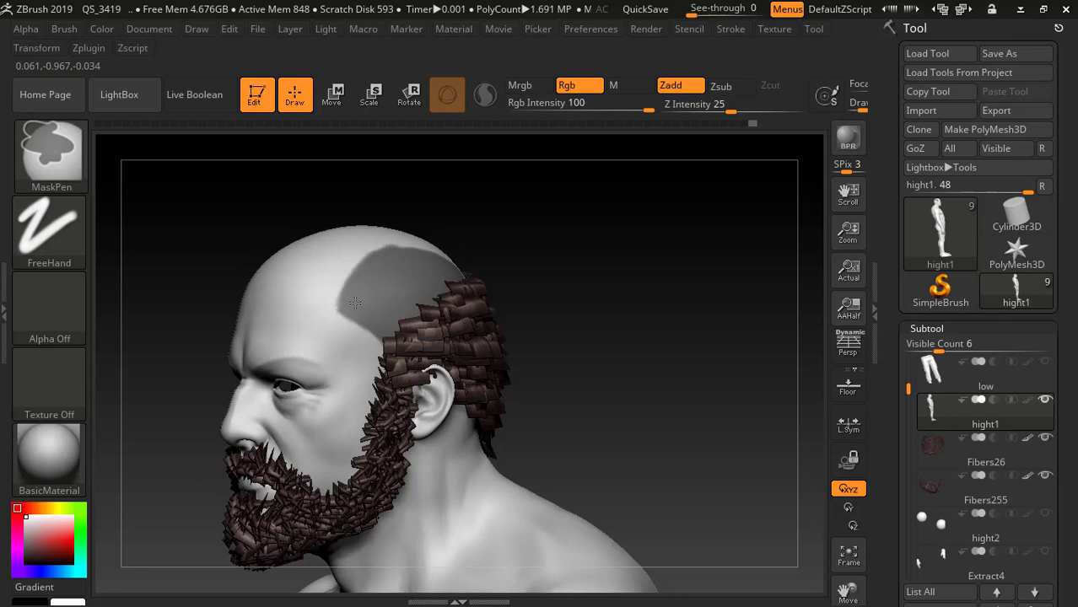
{"action": "left_click_drag", "start_coordinate": [561, 250], "coordinate": [527, 262]}
Step: Invert the head mask back and forth to check its outline from several angles, ending with the upper head area masked
{"action": "left_click", "coordinate": [579, 231], "text": "ctrl"}
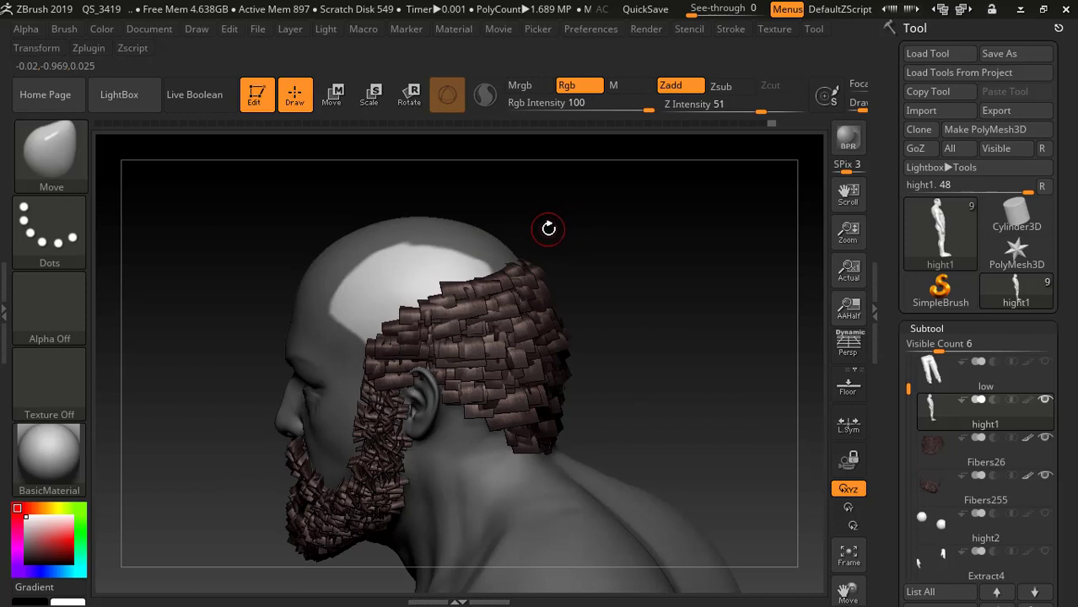
{"action": "left_click", "coordinate": [676, 236], "text": "ctrl"}
{"action": "left_click", "coordinate": [680, 229], "text": "ctrl"}
{"action": "left_click", "coordinate": [672, 233], "text": "ctrl"}
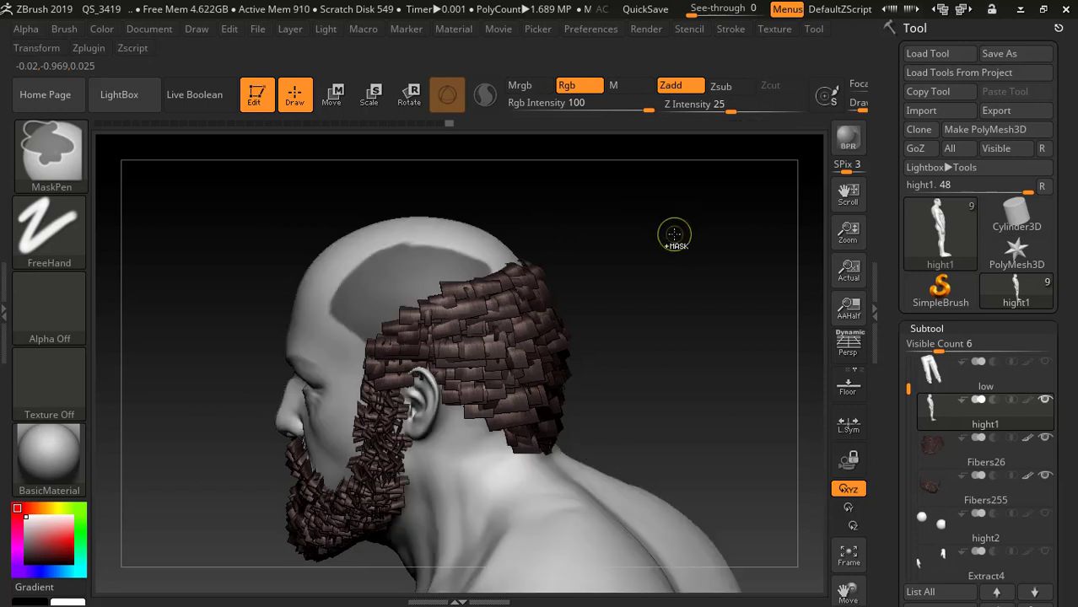
{"action": "left_click", "coordinate": [673, 236], "text": "ctrl"}
{"action": "left_click", "coordinate": [674, 236], "text": "ctrl"}
{"action": "left_click", "coordinate": [677, 238], "text": "ctrl"}
{"action": "left_click", "coordinate": [677, 240], "text": "ctrl"}
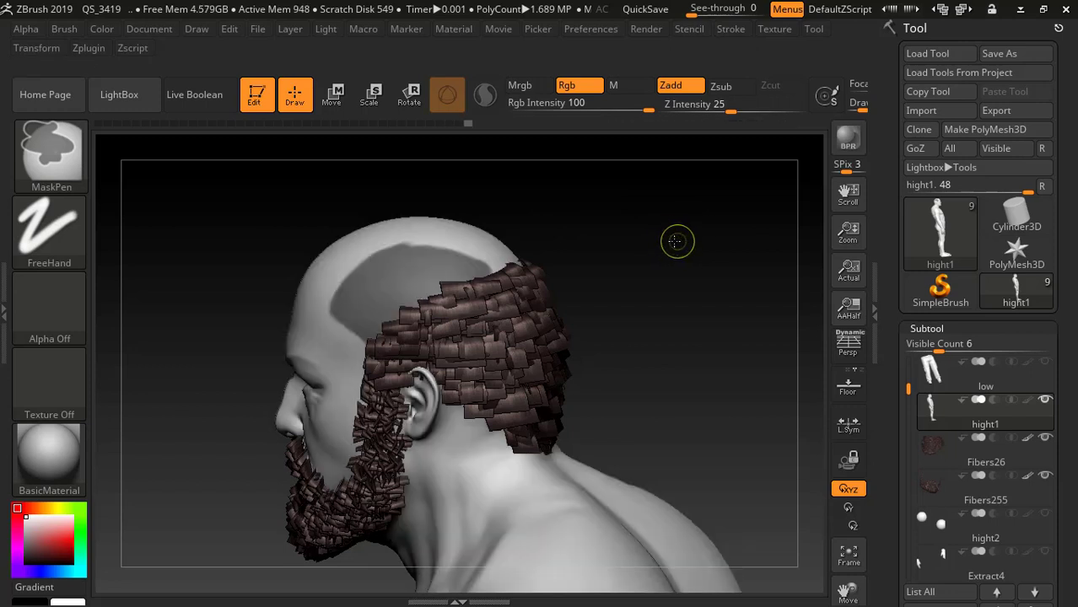
{"action": "left_click", "coordinate": [675, 243], "text": "ctrl"}
{"action": "left_click", "coordinate": [651, 241], "text": "ctrl"}
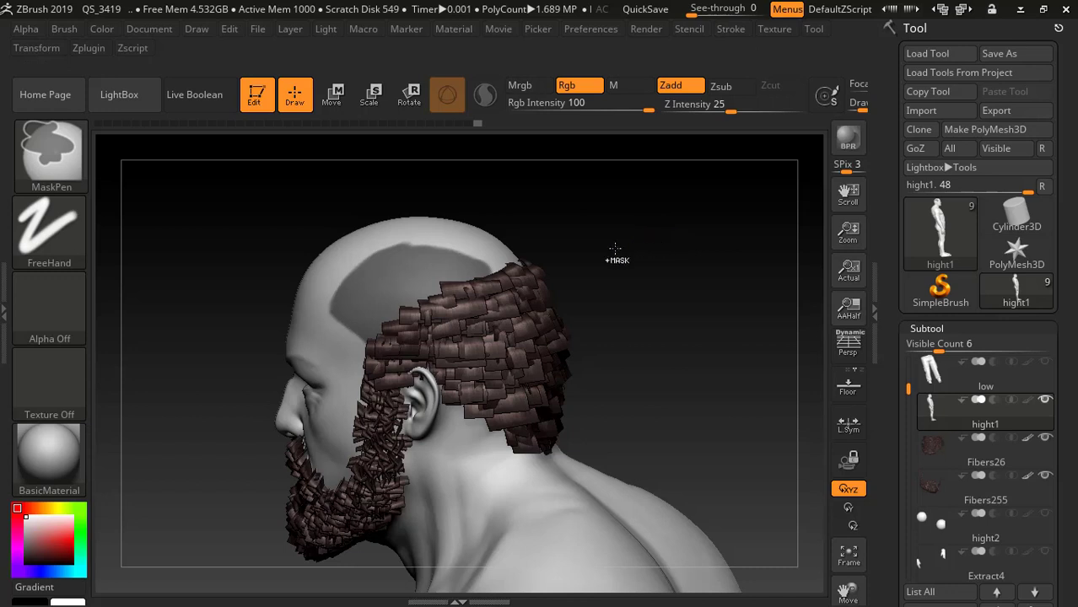
{"action": "left_click", "coordinate": [603, 235], "text": "ctrl"}
{"action": "left_click_drag", "start_coordinate": [584, 217], "coordinate": [498, 250]}
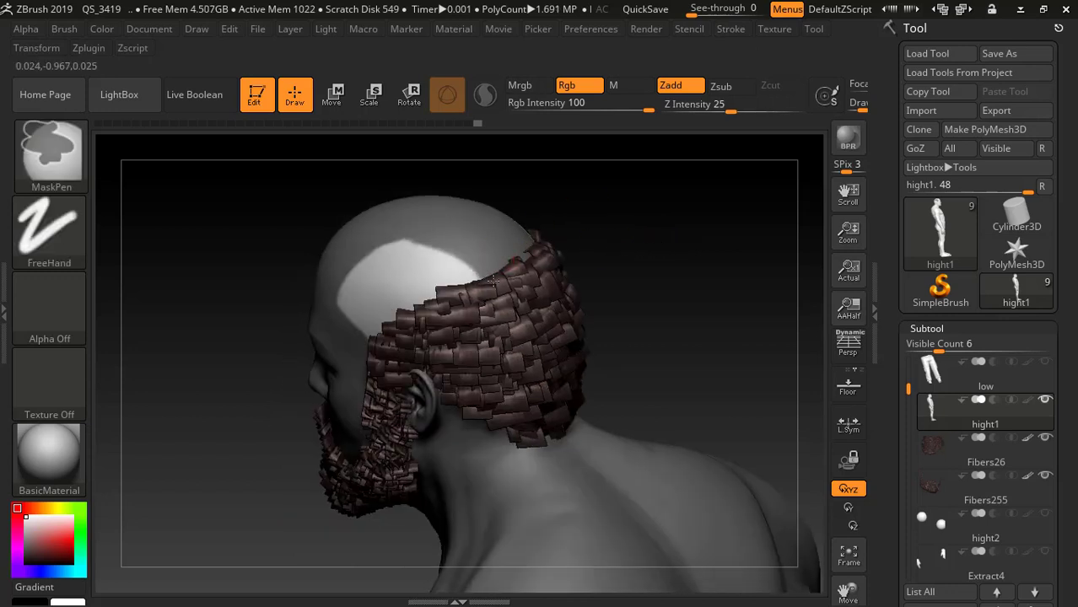
{"action": "mouse_move", "coordinate": [626, 217]}
{"action": "left_mouse_down"}
{"action": "mouse_move", "coordinate": [700, 187]}
{"action": "mouse_move", "coordinate": [662, 211]}
{"action": "mouse_move", "coordinate": [722, 205]}
{"action": "mouse_move", "coordinate": [717, 191]}
{"action": "mouse_move", "coordinate": [745, 183]}
{"action": "mouse_move", "coordinate": [630, 216]}
{"action": "mouse_move", "coordinate": [624, 209]}
{"action": "left_mouse_up"}
{"action": "left_click", "coordinate": [639, 226], "text": "ctrl"}
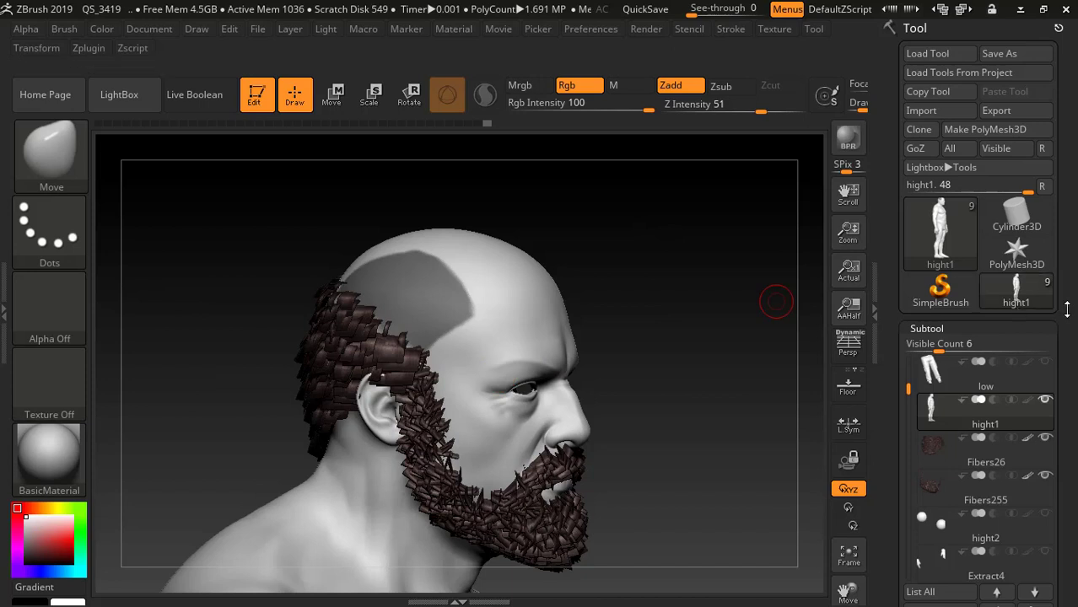
Step: Generate a FiberMesh preview from the masked upper sides of the head on the body subtool
{"action": "scroll", "coordinate": [1065, 307], "scroll_direction": "down", "scroll_amount": 10}
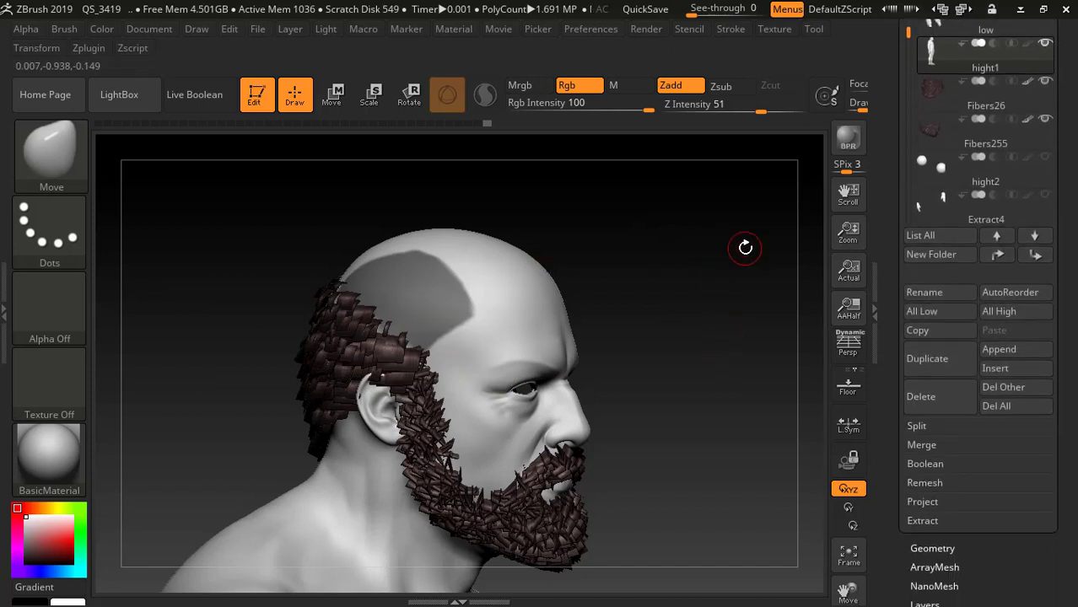
{"action": "key", "text": "ctrl"}
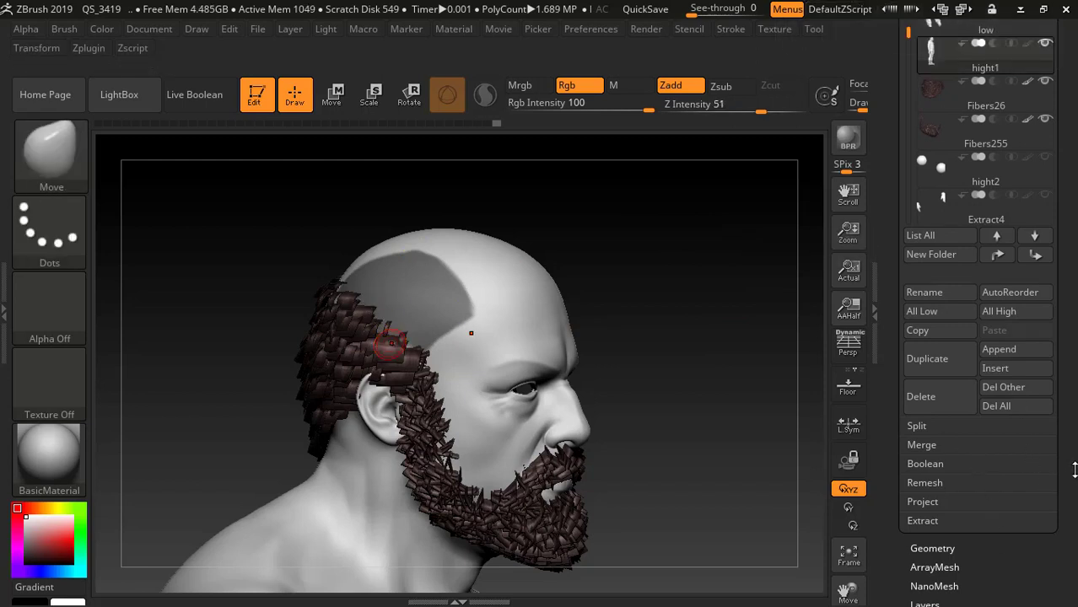
{"action": "left_click_drag", "start_coordinate": [1075, 470], "coordinate": [945, 93]}
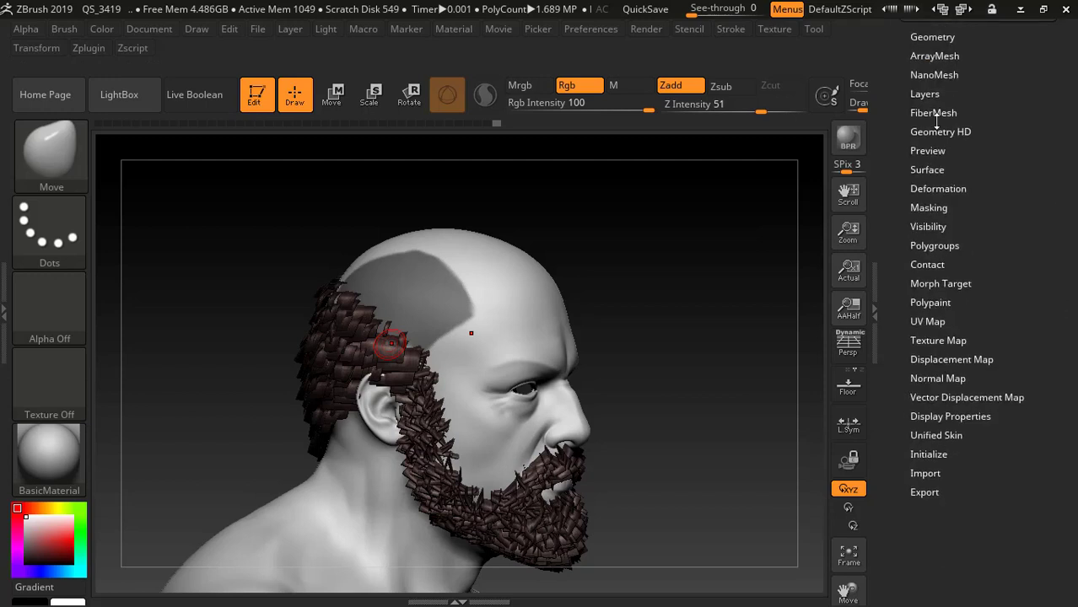
{"action": "left_click", "coordinate": [934, 111]}
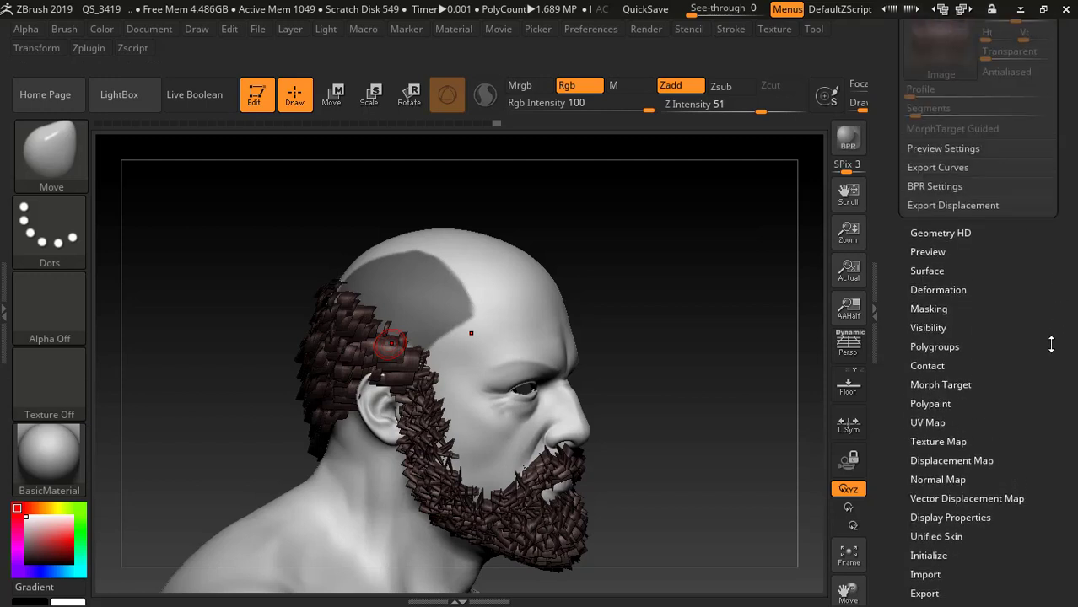
{"action": "left_click_drag", "start_coordinate": [1069, 53], "coordinate": [1071, 135]}
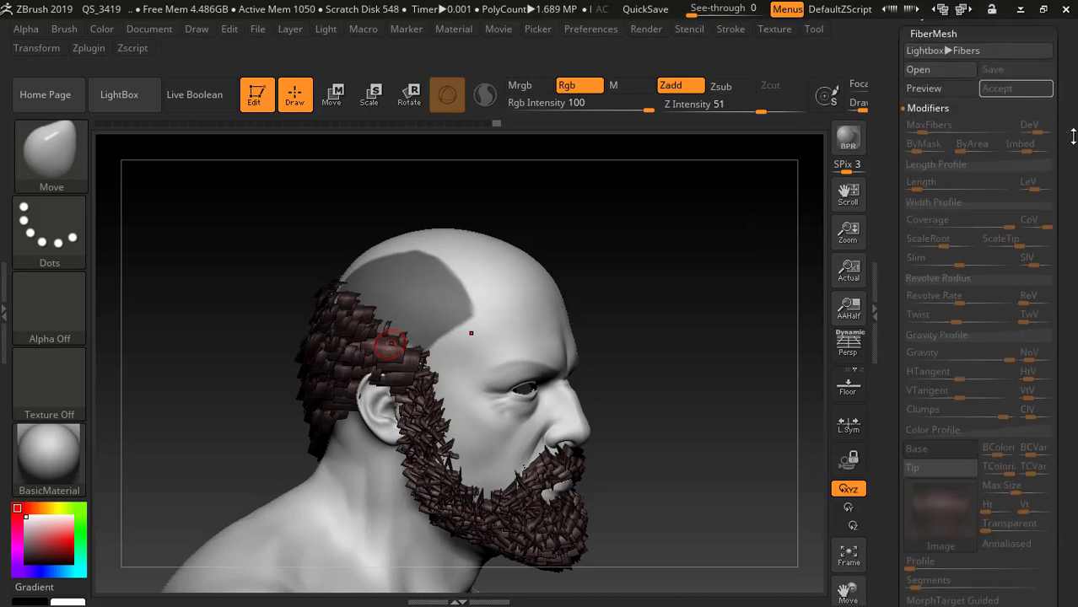
{"action": "left_click", "coordinate": [930, 90]}
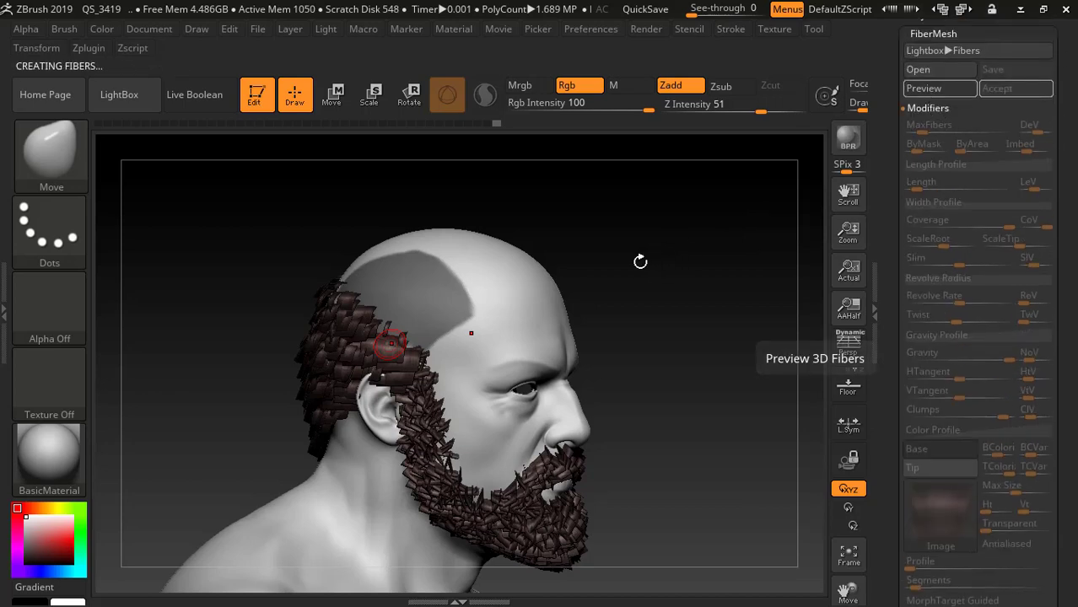
Step: Inspect the previewed side hair cards, try MaxFibers at 0.2, and return it to 0.3
{"action": "left_click_drag", "start_coordinate": [642, 274], "coordinate": [604, 280], "text": "alt"}
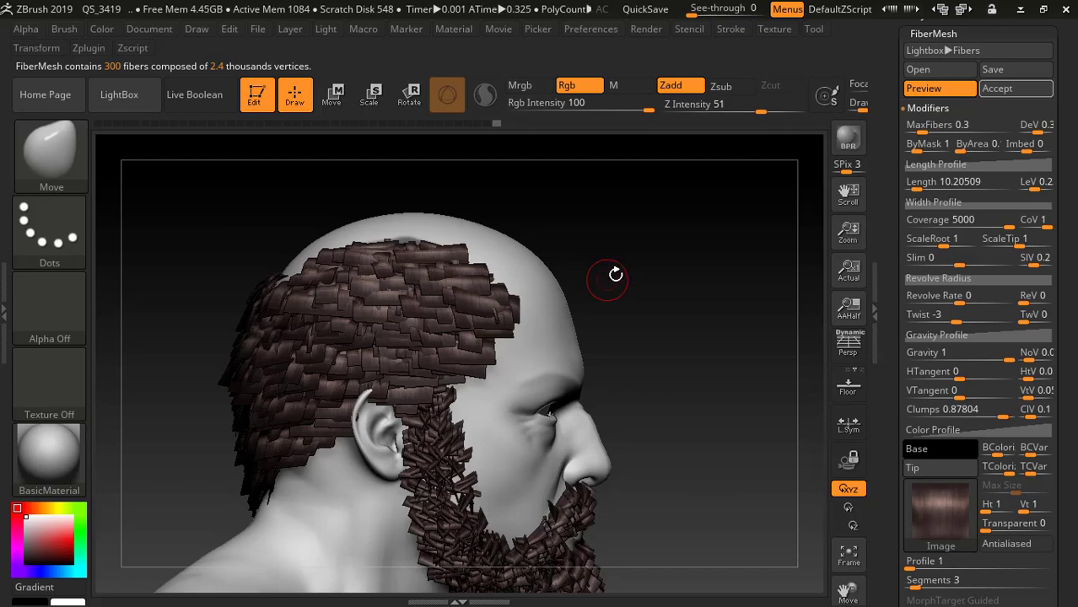
{"action": "left_click_drag", "start_coordinate": [613, 274], "coordinate": [616, 277], "text": "alt"}
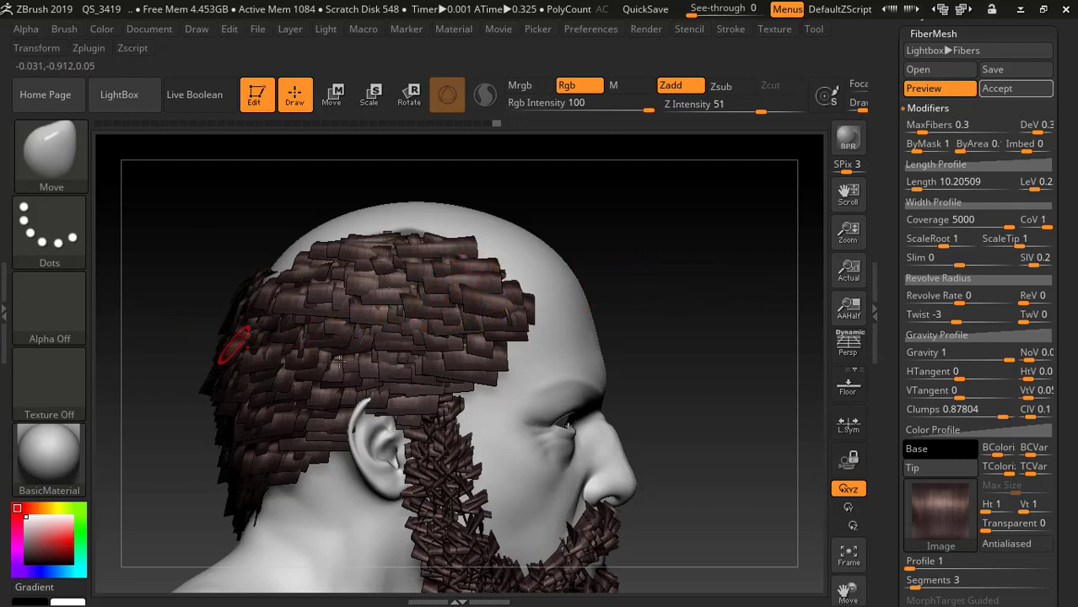
{"action": "mouse_move", "coordinate": [675, 239]}
{"action": "left_mouse_down"}
{"action": "mouse_move", "coordinate": [733, 243]}
{"action": "mouse_move", "coordinate": [640, 281]}
{"action": "mouse_move", "coordinate": [645, 267]}
{"action": "mouse_move", "coordinate": [605, 257]}
{"action": "mouse_move", "coordinate": [680, 320]}
{"action": "mouse_move", "coordinate": [615, 248]}
{"action": "mouse_move", "coordinate": [539, 243]}
{"action": "mouse_move", "coordinate": [285, 271]}
{"action": "mouse_move", "coordinate": [233, 243]}
{"action": "mouse_move", "coordinate": [233, 221]}
{"action": "mouse_move", "coordinate": [661, 196]}
{"action": "left_mouse_up"}
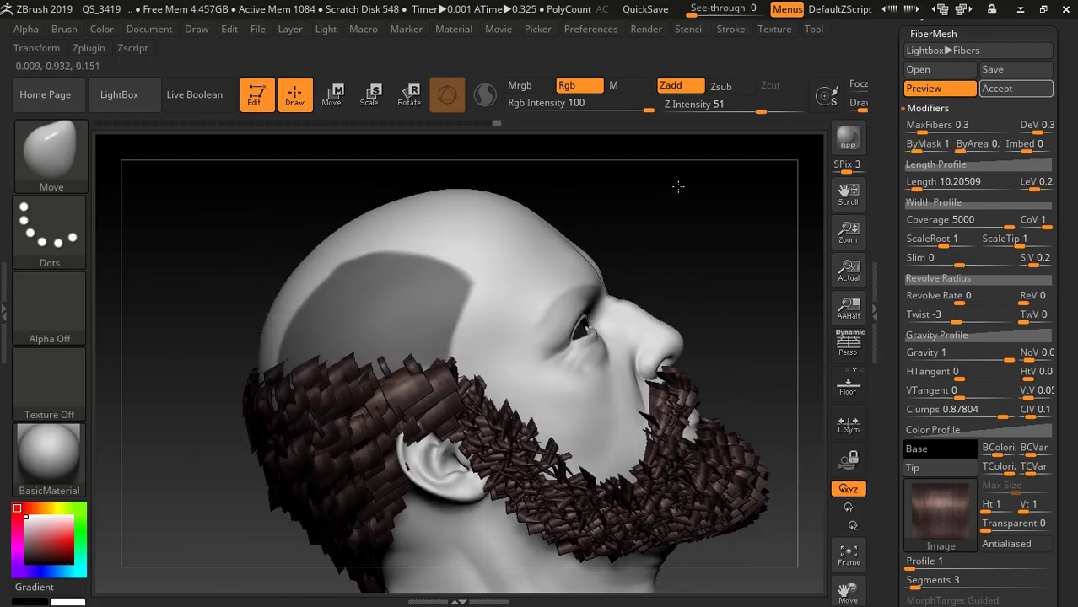
{"action": "left_click_drag", "start_coordinate": [652, 186], "coordinate": [670, 185], "text": "alt"}
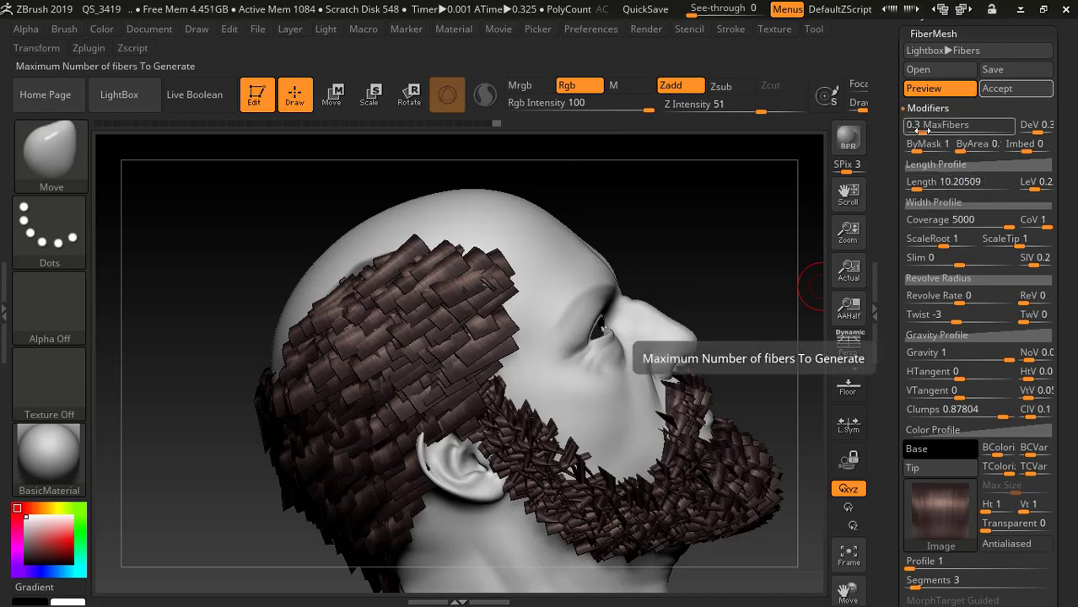
{"action": "left_click_drag", "start_coordinate": [921, 130], "coordinate": [923, 129]}
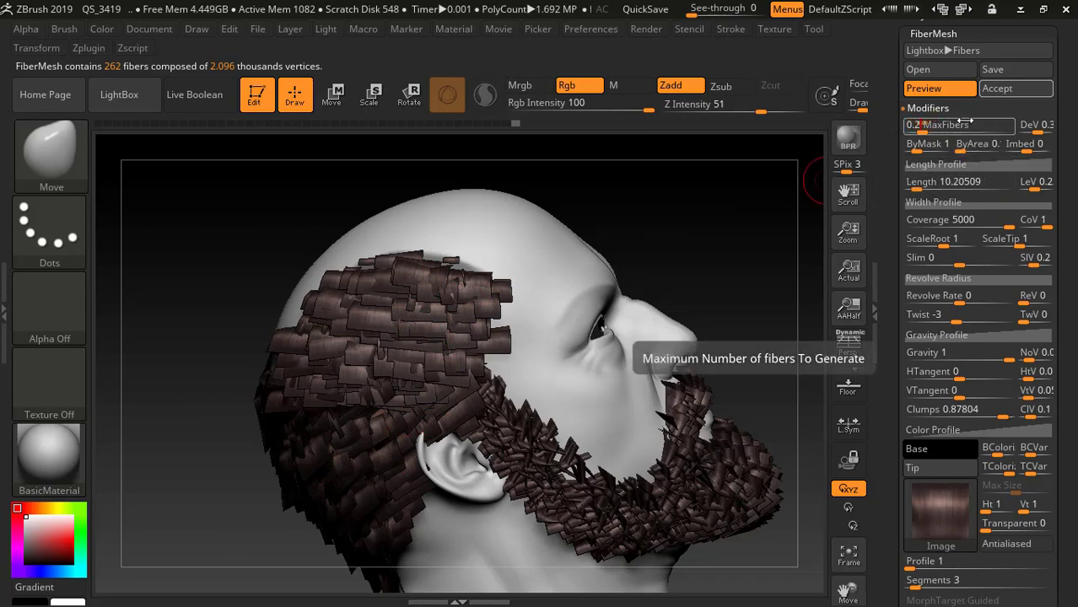
{"action": "left_click", "coordinate": [964, 123]}
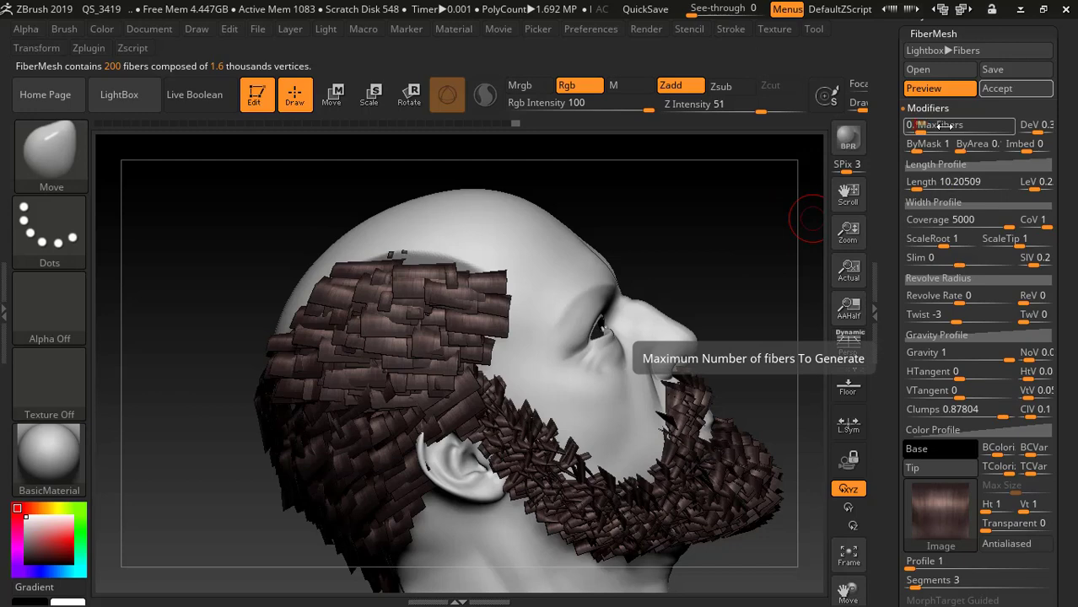
{"action": "left_click", "coordinate": [944, 125]}
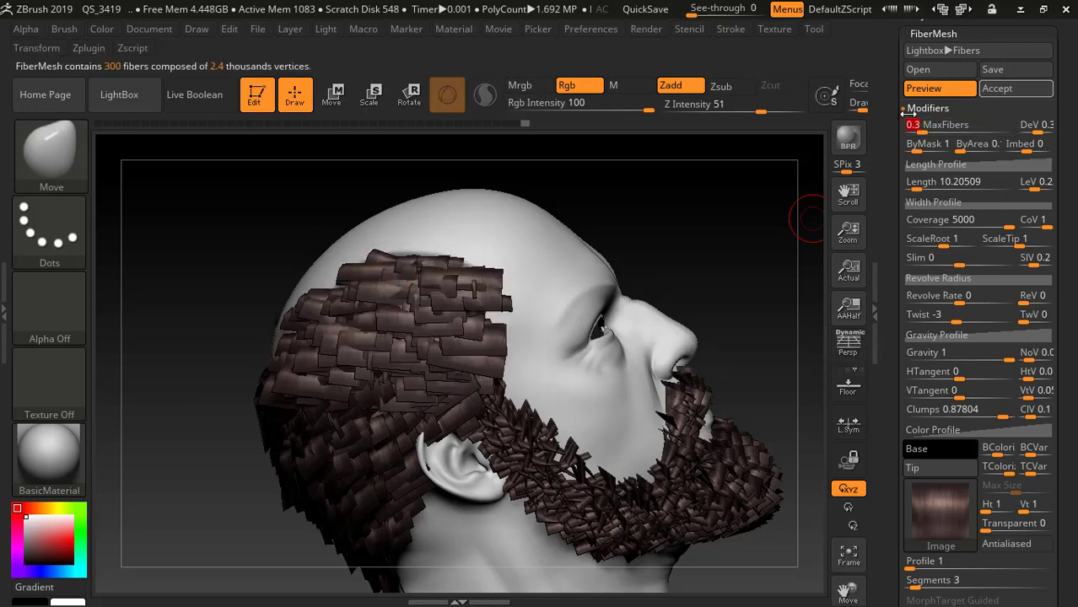
{"action": "left_click_drag", "start_coordinate": [689, 226], "coordinate": [704, 209]}
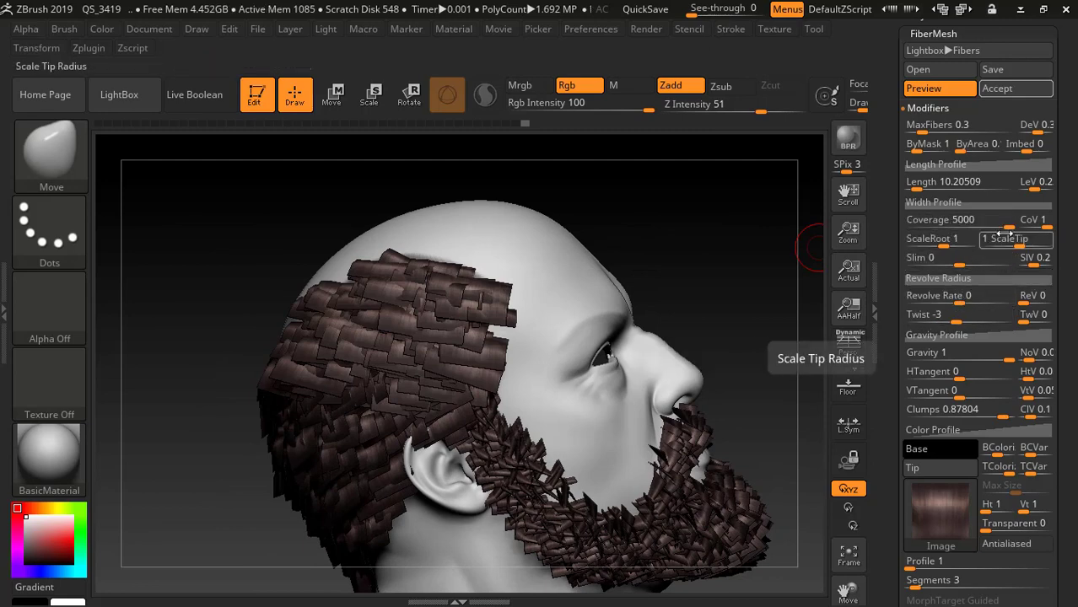
Step: Narrow the previewed hair cards by lowering the FiberMesh Coverage to about 3846
{"action": "left_click", "coordinate": [1003, 222]}
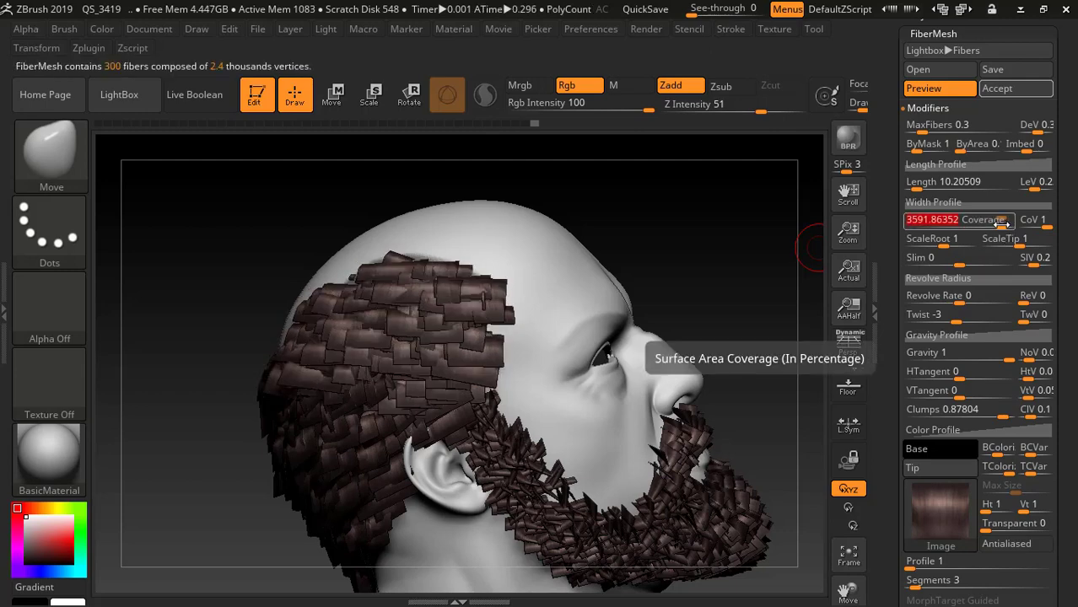
{"action": "left_click", "coordinate": [999, 223]}
{"action": "left_click", "coordinate": [1002, 221]}
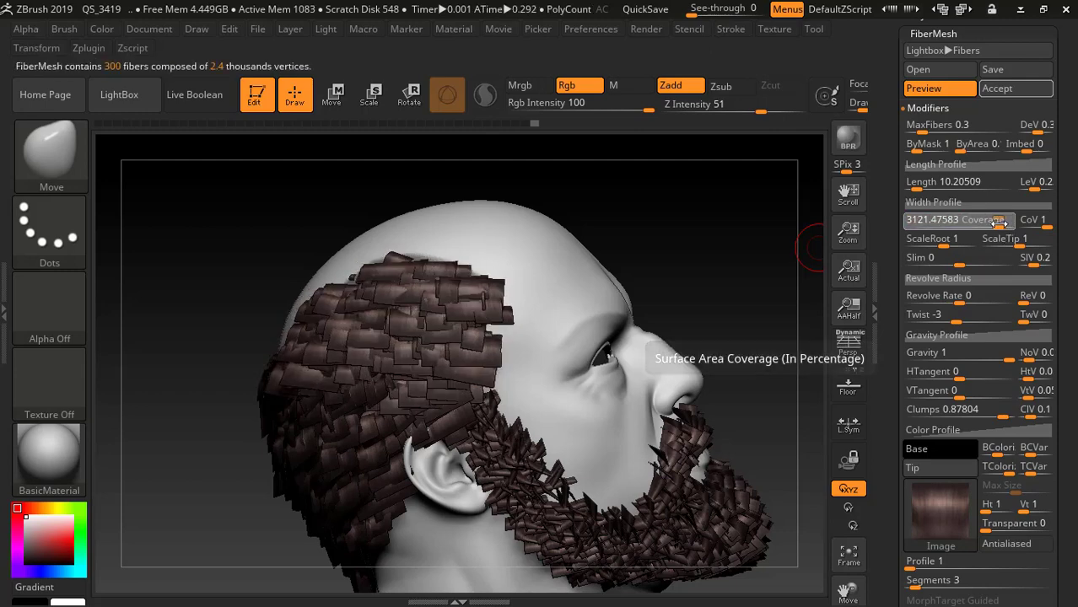
{"action": "left_click_drag", "start_coordinate": [736, 188], "coordinate": [665, 218]}
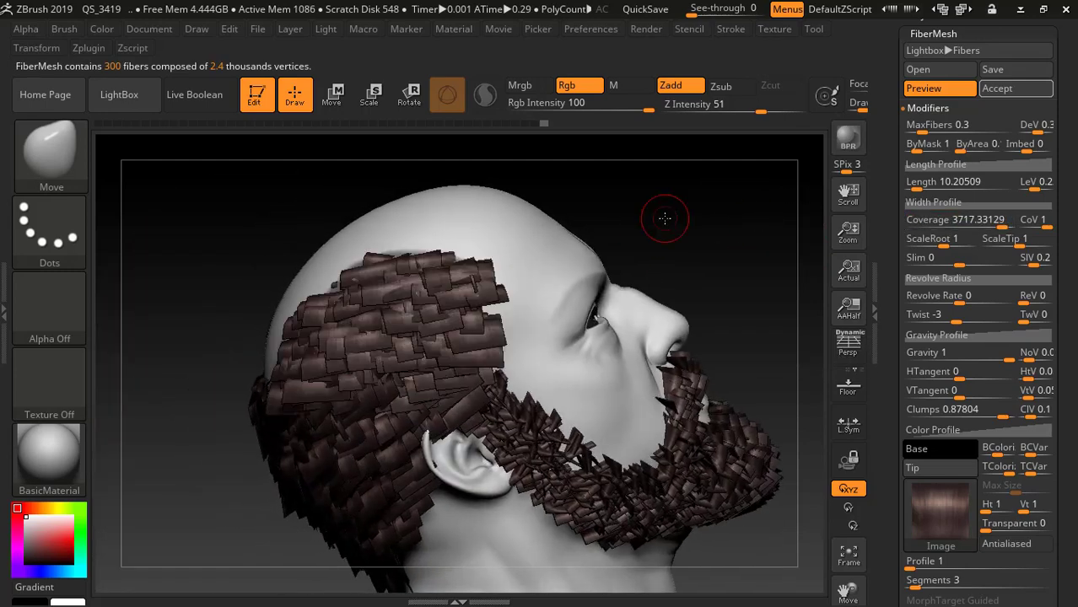
{"action": "left_click", "coordinate": [1003, 224]}
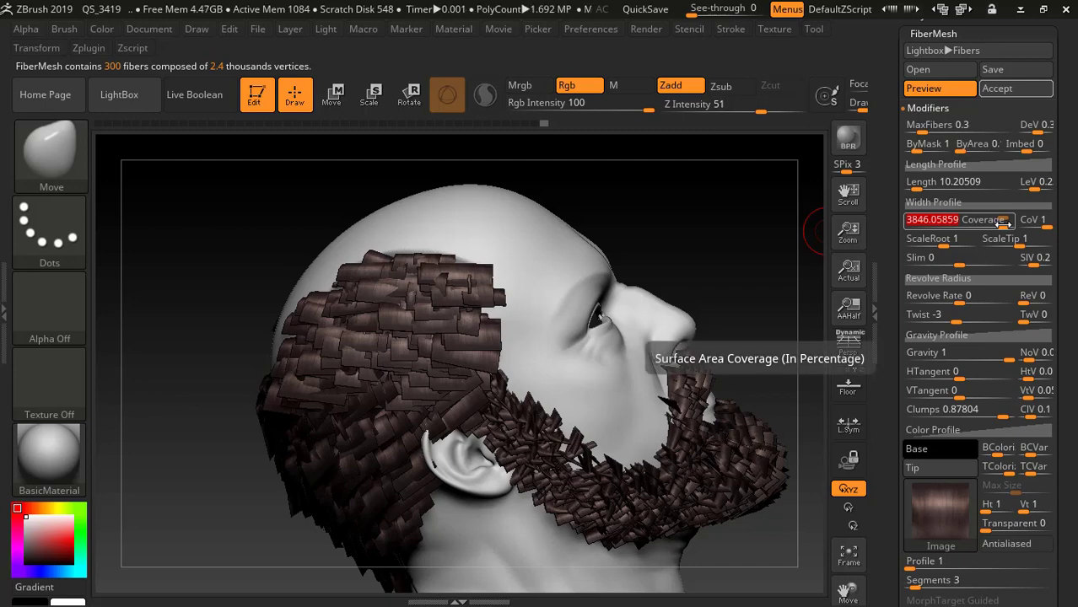
Step: Check the side hair preview up close and accept it as a separate fiber subtool
{"action": "left_click_drag", "start_coordinate": [790, 156], "coordinate": [643, 251]}
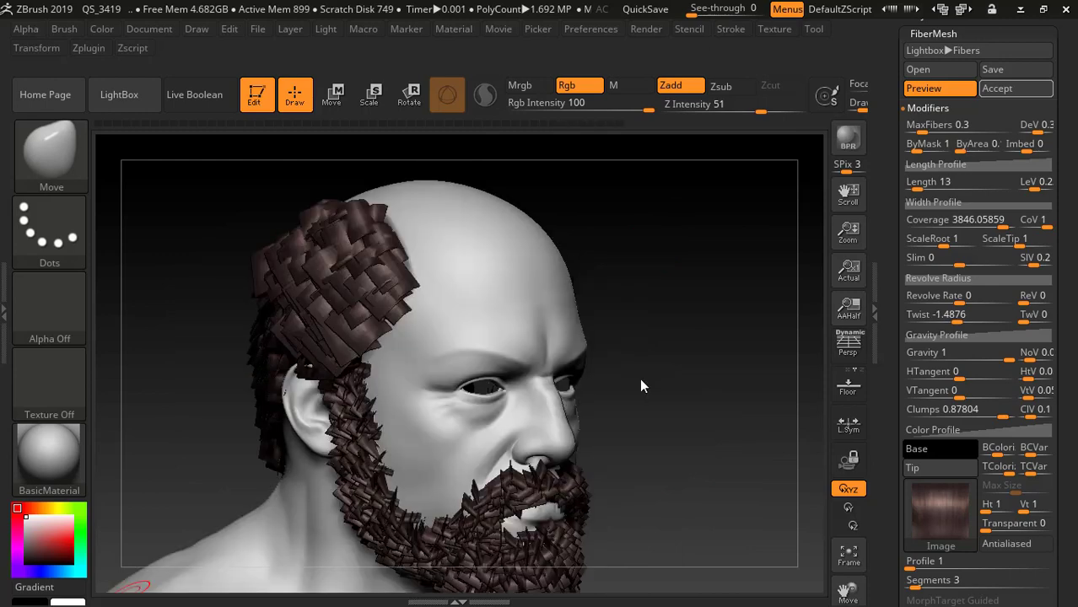
{"action": "left_click", "coordinate": [662, 255]}
{"action": "left_click_drag", "start_coordinate": [663, 334], "coordinate": [724, 215], "text": "alt"}
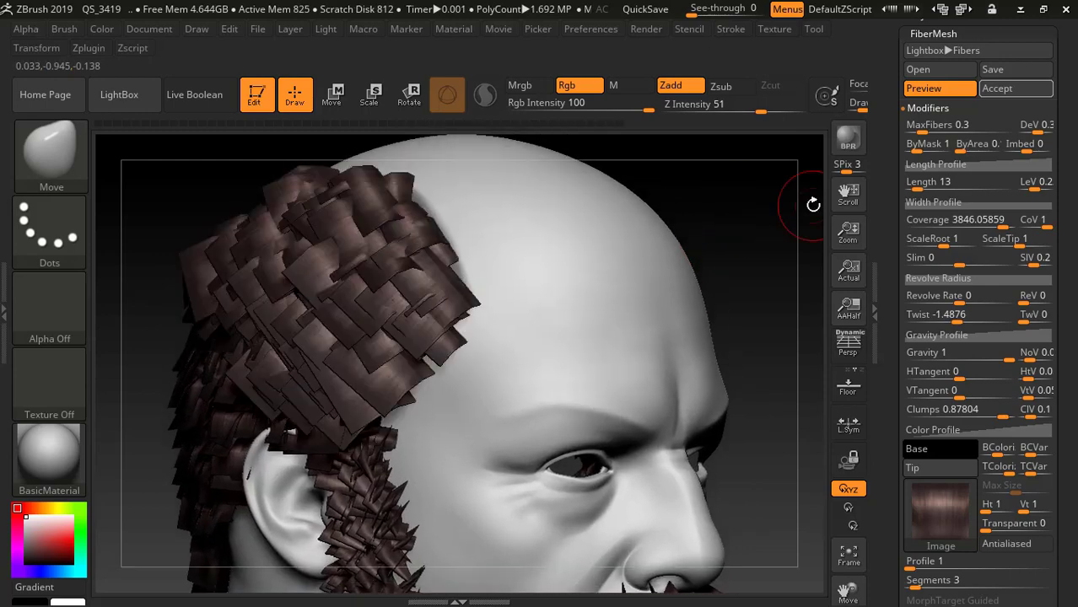
{"action": "left_click", "coordinate": [1015, 87]}
{"action": "left_click_drag", "start_coordinate": [1071, 74], "coordinate": [1069, 217]}
{"action": "left_click", "coordinate": [927, 328]}
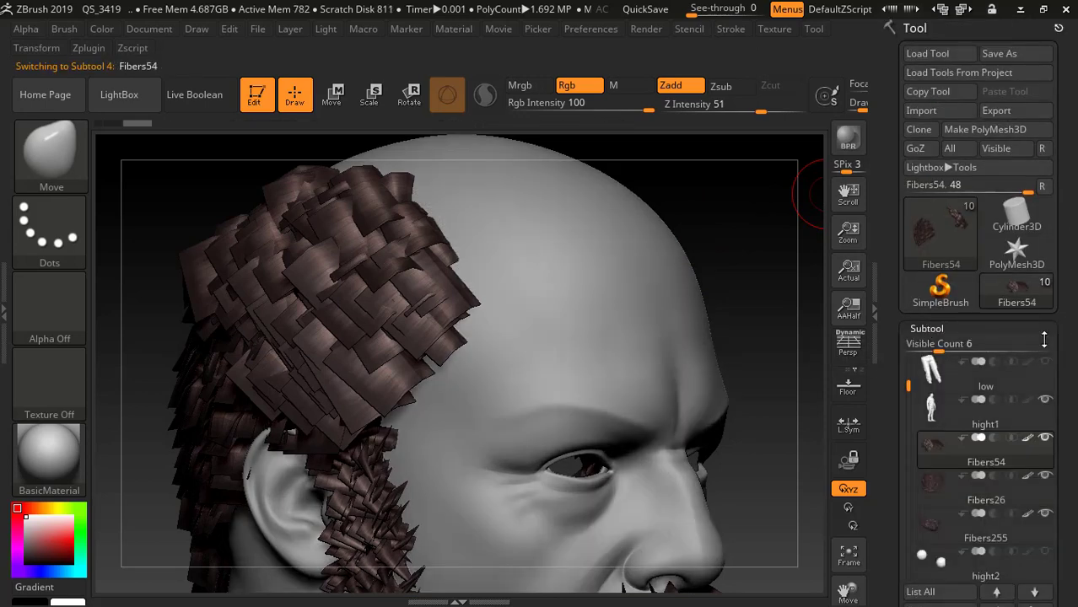
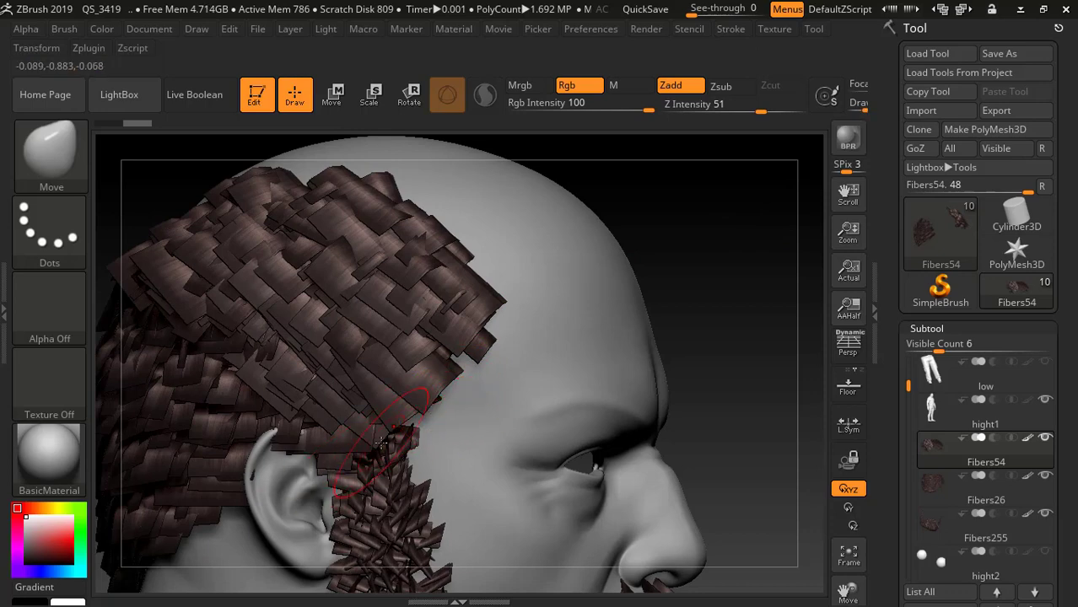
Step: Shape the new side hair cards with the Move brush above the ear and along their edges, checking from several angles
{"action": "mouse_move", "coordinate": [419, 409]}
{"action": "left_mouse_down"}
{"action": "mouse_move", "coordinate": [398, 401]}
{"action": "mouse_move", "coordinate": [352, 445]}
{"action": "left_mouse_up"}
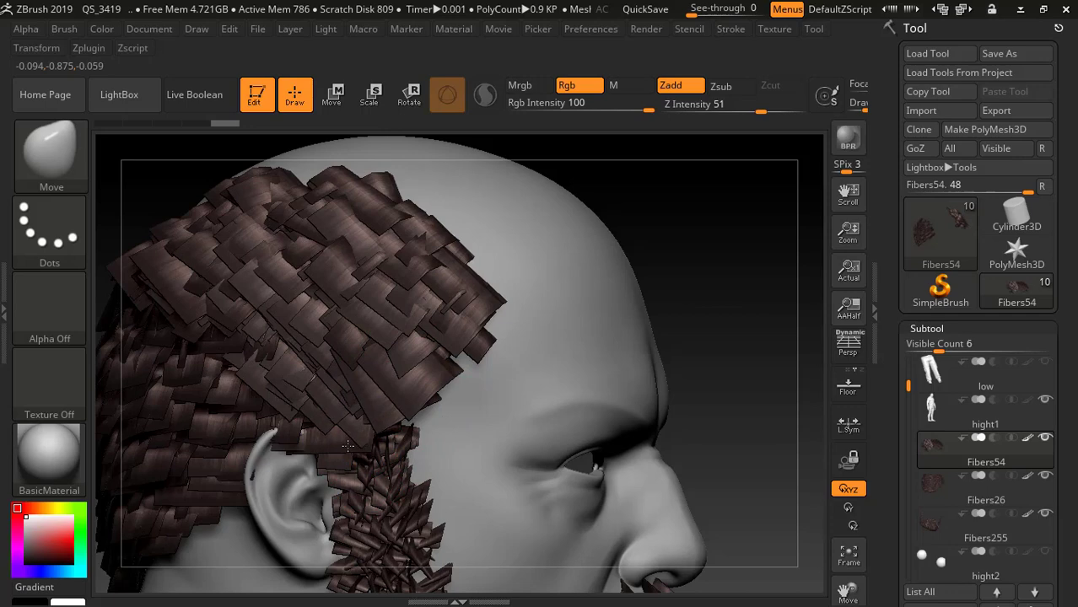
{"action": "left_click_drag", "start_coordinate": [739, 212], "coordinate": [278, 323]}
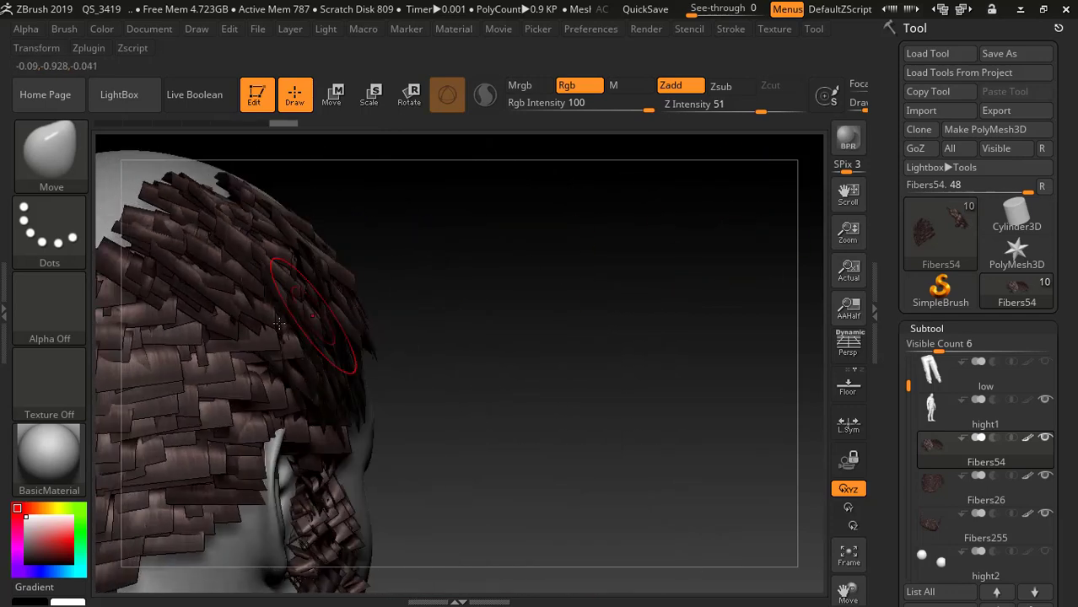
{"action": "left_click_drag", "start_coordinate": [497, 280], "coordinate": [524, 300]}
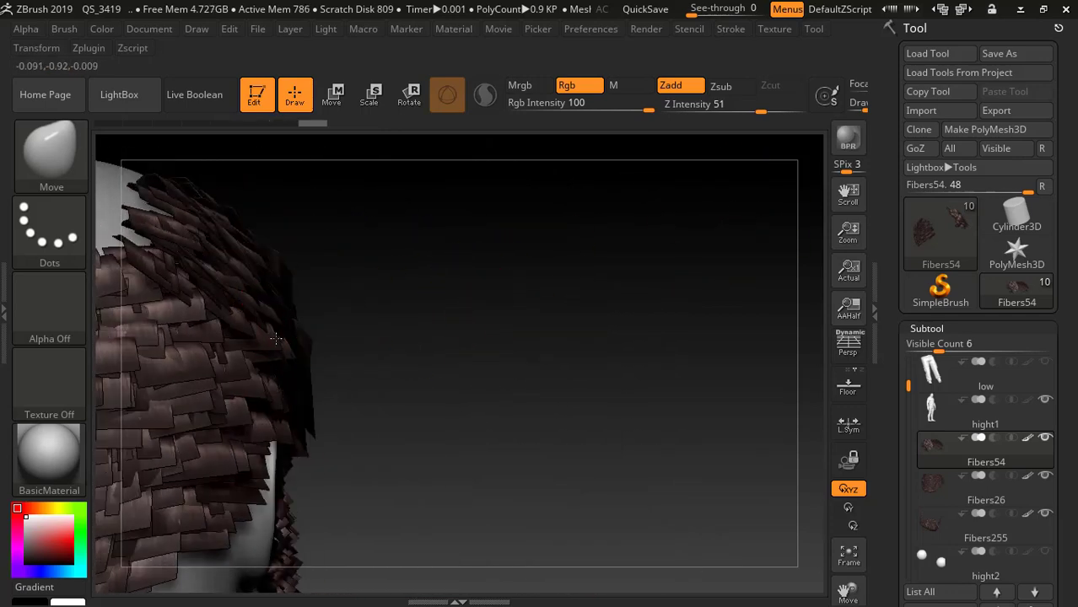
{"action": "mouse_move", "coordinate": [403, 255]}
{"action": "left_mouse_down"}
{"action": "mouse_move", "coordinate": [411, 272]}
{"action": "mouse_move", "coordinate": [565, 303]}
{"action": "mouse_move", "coordinate": [366, 191]}
{"action": "mouse_move", "coordinate": [376, 206]}
{"action": "left_mouse_up"}
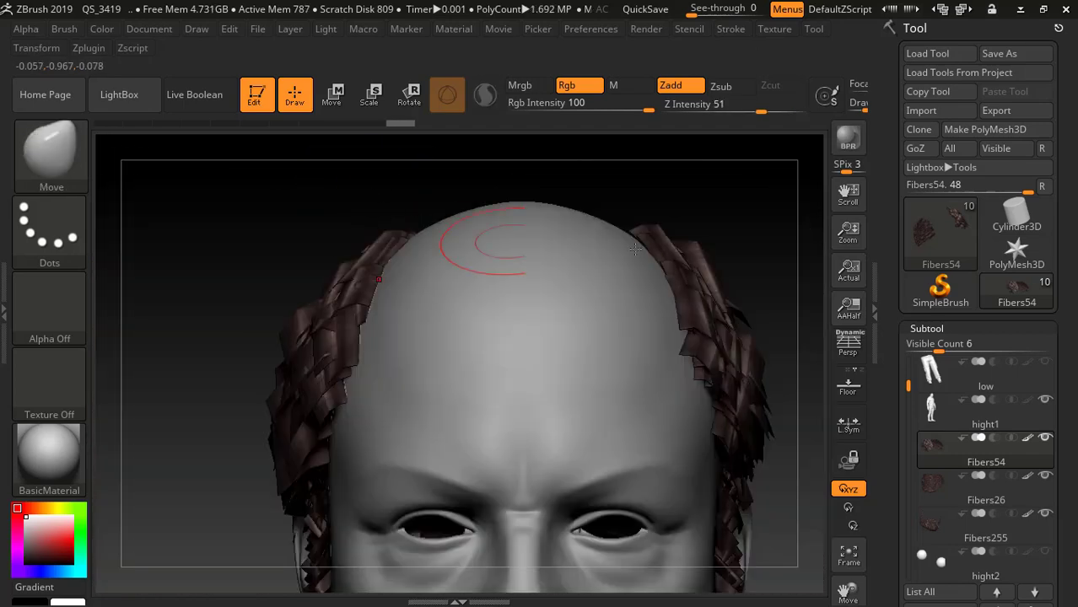
{"action": "mouse_move", "coordinate": [737, 238]}
{"action": "left_mouse_down"}
{"action": "mouse_move", "coordinate": [702, 178]}
{"action": "mouse_move", "coordinate": [727, 363]}
{"action": "mouse_move", "coordinate": [729, 334]}
{"action": "left_mouse_up"}
{"action": "left_click_drag", "start_coordinate": [754, 248], "coordinate": [658, 202]}
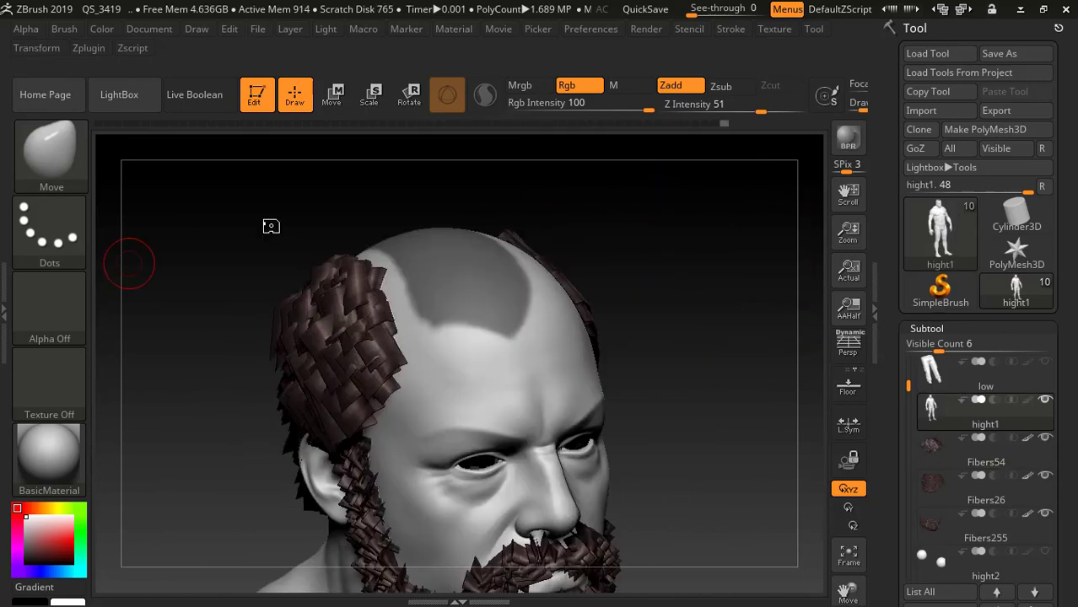
Step: Extend the body's mask across the top of the head to meet the side hair cards, checking it from above and the front
{"action": "left_click_drag", "start_coordinate": [254, 211], "coordinate": [285, 219]}
{"action": "left_click_drag", "start_coordinate": [574, 196], "coordinate": [401, 267]}
{"action": "key", "text": "ctrl"}
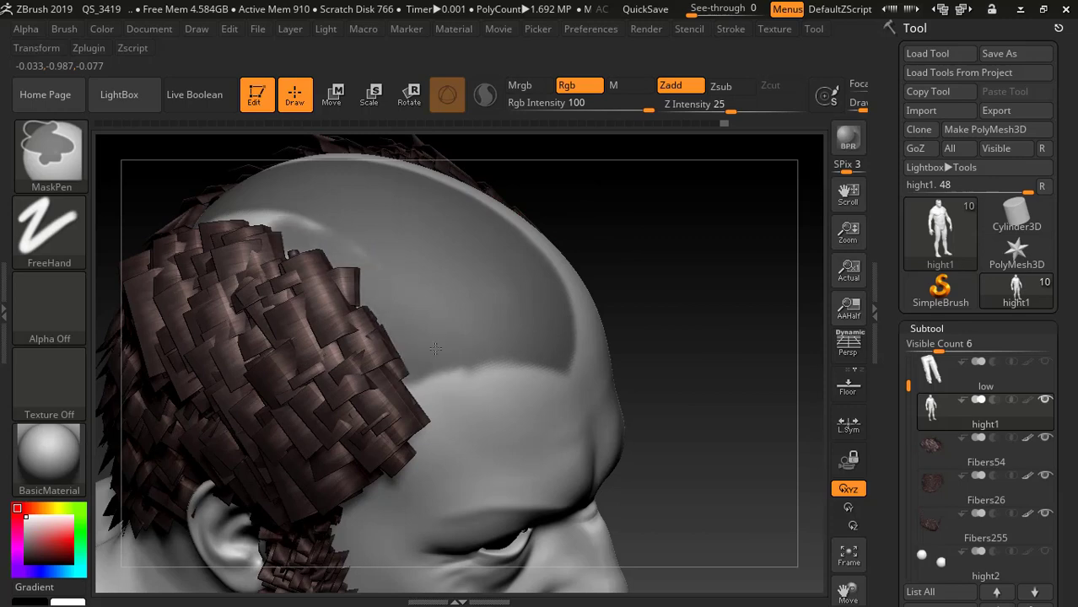
{"action": "mouse_move", "coordinate": [656, 221]}
{"action": "left_mouse_down"}
{"action": "mouse_move", "coordinate": [695, 253]}
{"action": "mouse_move", "coordinate": [415, 223]}
{"action": "left_mouse_up"}
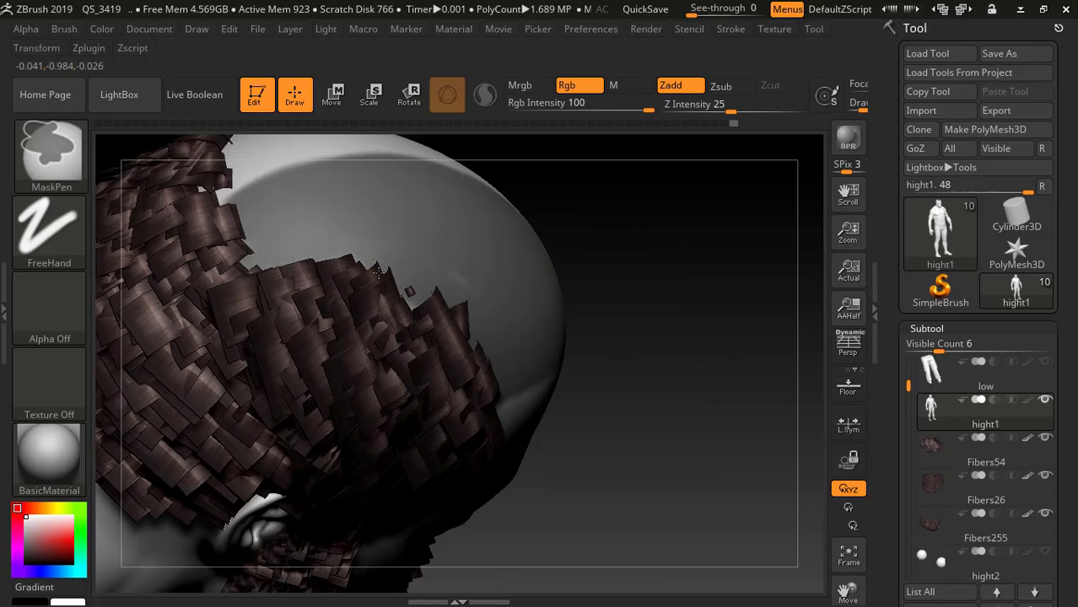
{"action": "left_click_drag", "start_coordinate": [635, 228], "coordinate": [595, 221]}
{"action": "mouse_move", "coordinate": [295, 296]}
{"action": "left_mouse_down", "text": "shift"}
{"action": "mouse_move", "coordinate": [254, 308]}
{"action": "mouse_move", "coordinate": [551, 193]}
{"action": "mouse_move", "coordinate": [447, 296]}
{"action": "left_mouse_up", "text": "shift"}
{"action": "key", "text": "ctrl"}
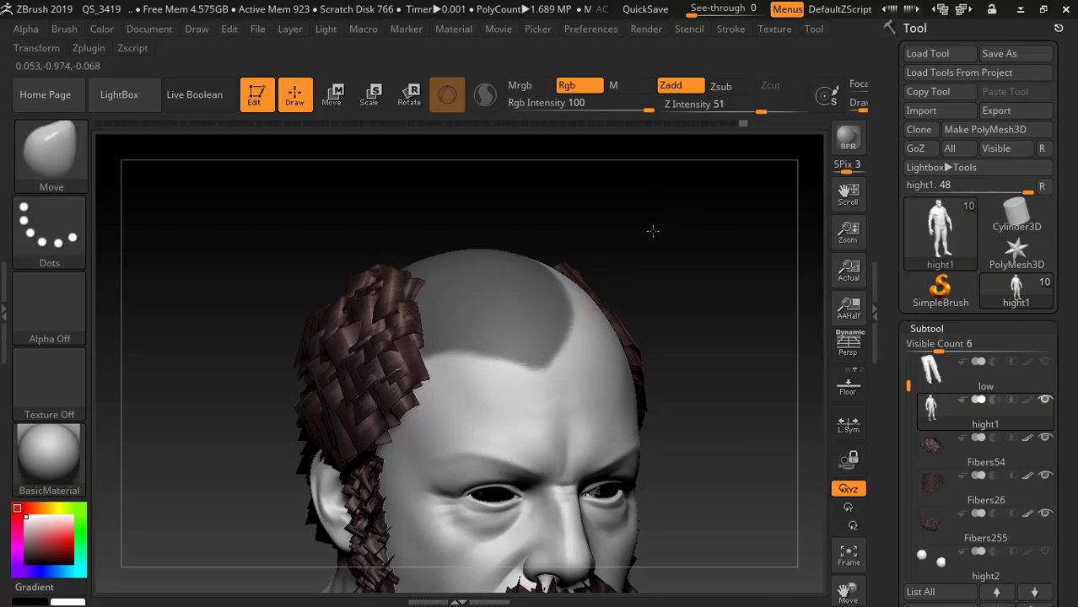
{"action": "mouse_move", "coordinate": [654, 228]}
{"action": "left_mouse_down"}
{"action": "mouse_move", "coordinate": [697, 192]}
{"action": "mouse_move", "coordinate": [712, 293]}
{"action": "mouse_move", "coordinate": [741, 222]}
{"action": "mouse_move", "coordinate": [697, 193]}
{"action": "mouse_move", "coordinate": [669, 270]}
{"action": "mouse_move", "coordinate": [693, 241]}
{"action": "mouse_move", "coordinate": [671, 226]}
{"action": "left_mouse_up"}
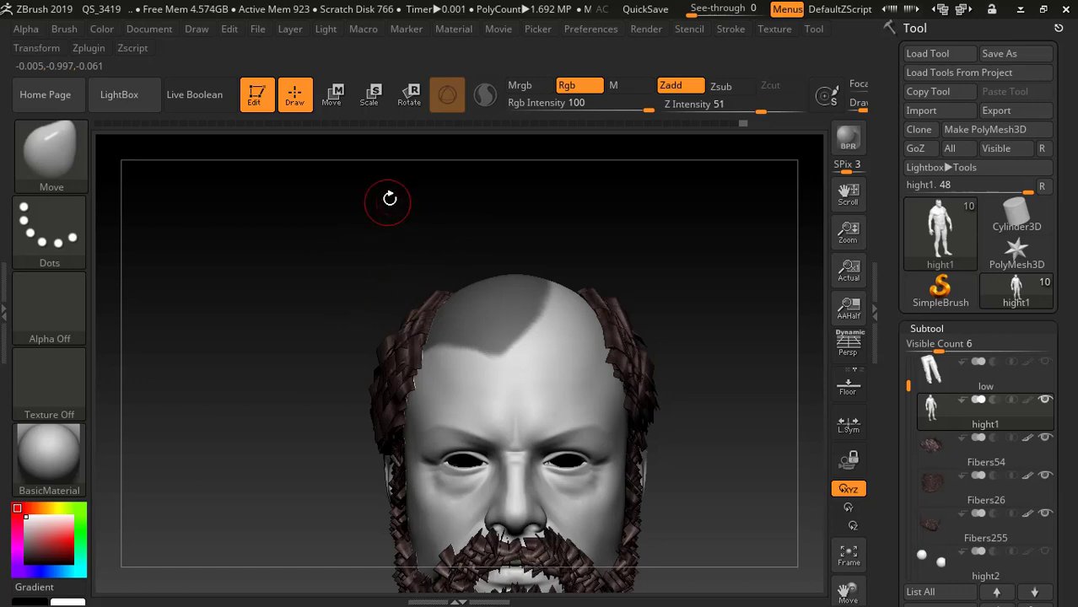
{"action": "mouse_move", "coordinate": [389, 199]}
{"action": "left_mouse_down"}
{"action": "mouse_move", "coordinate": [581, 224]}
{"action": "mouse_move", "coordinate": [378, 245]}
{"action": "left_mouse_up"}
{"action": "key", "text": "ctrl"}
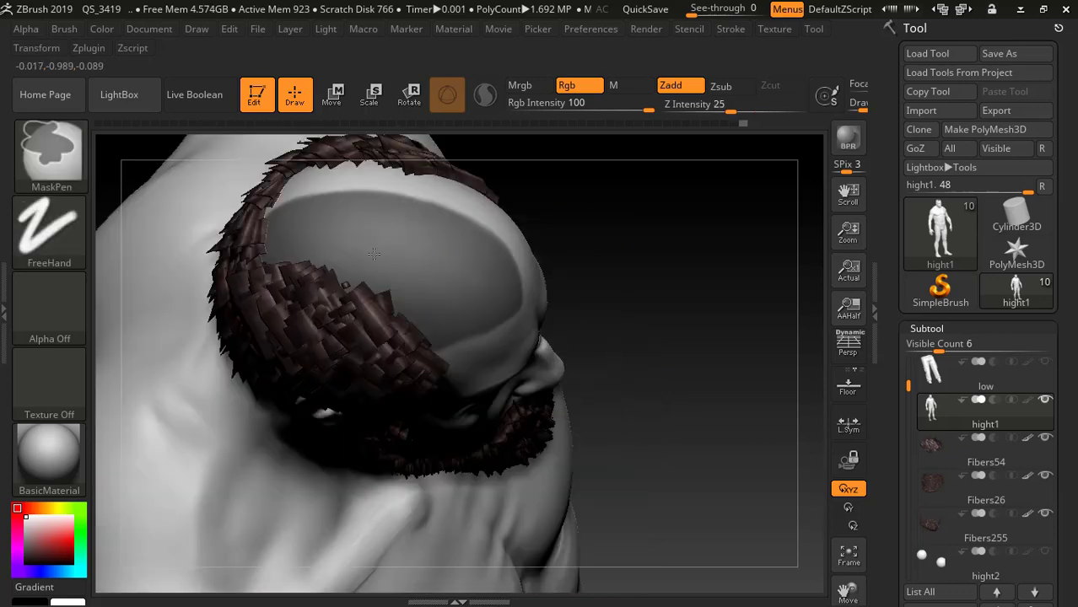
{"action": "mouse_move", "coordinate": [659, 250]}
{"action": "left_mouse_down"}
{"action": "mouse_move", "coordinate": [618, 220]}
{"action": "mouse_move", "coordinate": [654, 245]}
{"action": "mouse_move", "coordinate": [632, 242]}
{"action": "mouse_move", "coordinate": [618, 272]}
{"action": "left_mouse_up"}
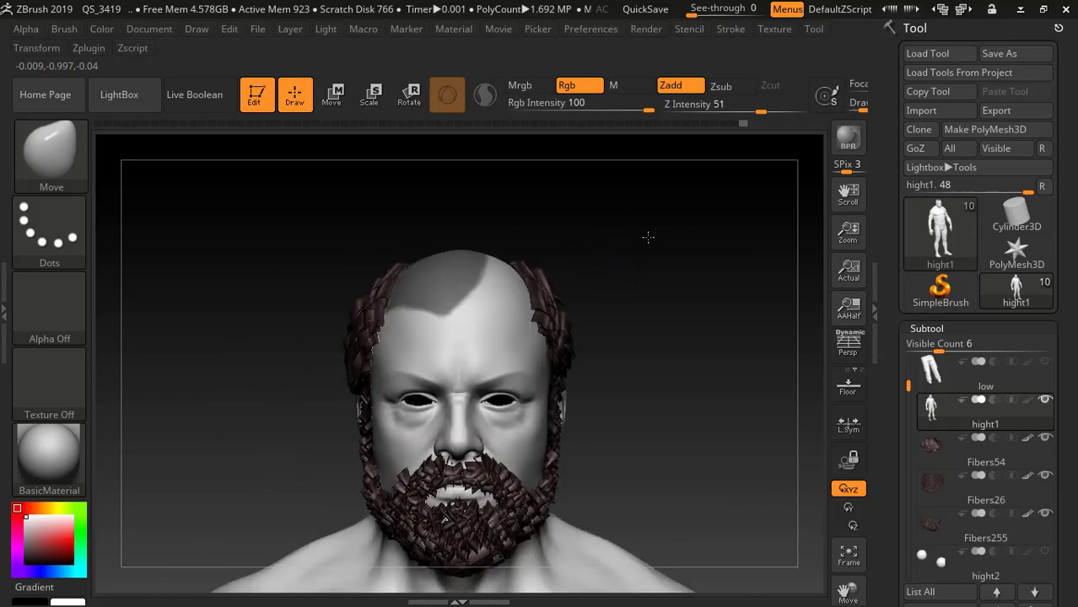
Step: Start a FiberMesh preview on the masked top of the body's head and view it from the side and front
{"action": "left_click_drag", "start_coordinate": [644, 234], "coordinate": [499, 256]}
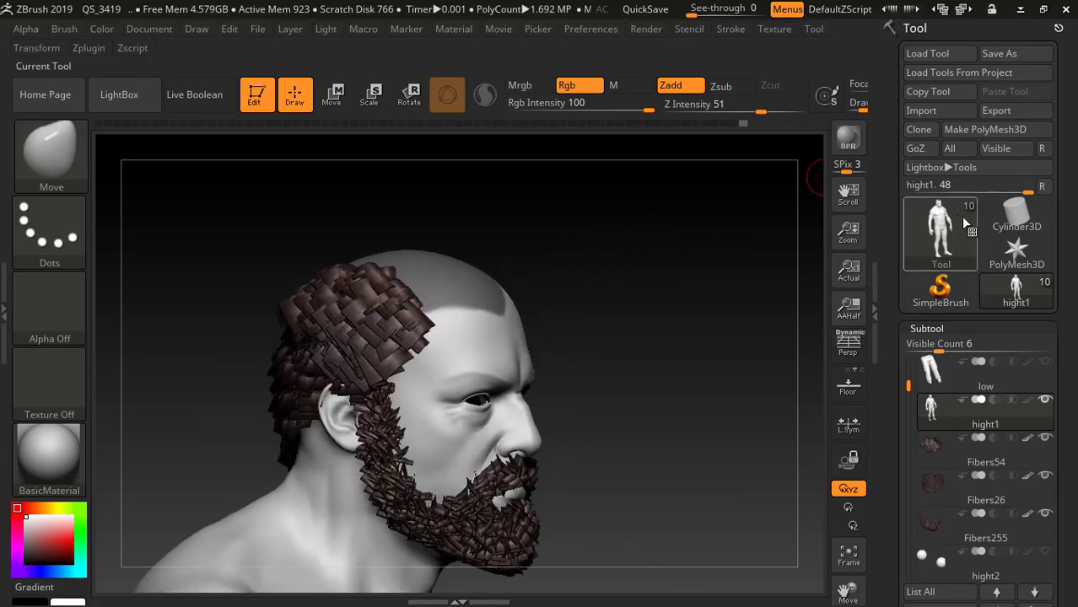
{"action": "left_click_drag", "start_coordinate": [1065, 221], "coordinate": [1052, 52]}
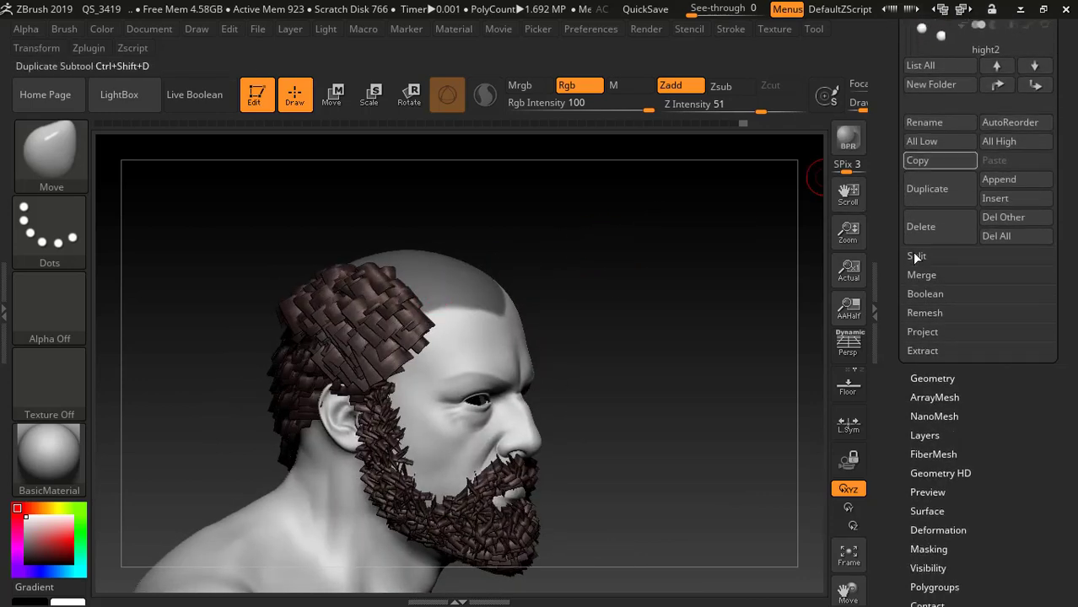
{"action": "scroll", "coordinate": [966, 403], "scroll_direction": "down", "scroll_amount": 3}
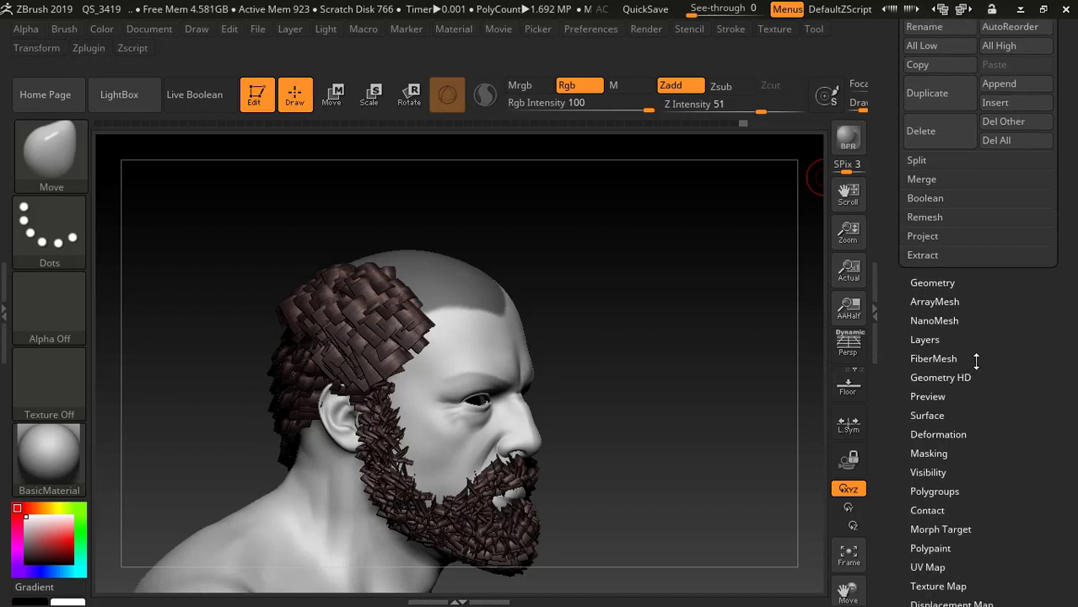
{"action": "left_click", "coordinate": [966, 359]}
{"action": "scroll", "coordinate": [1066, 264], "scroll_direction": "up", "scroll_amount": 8}
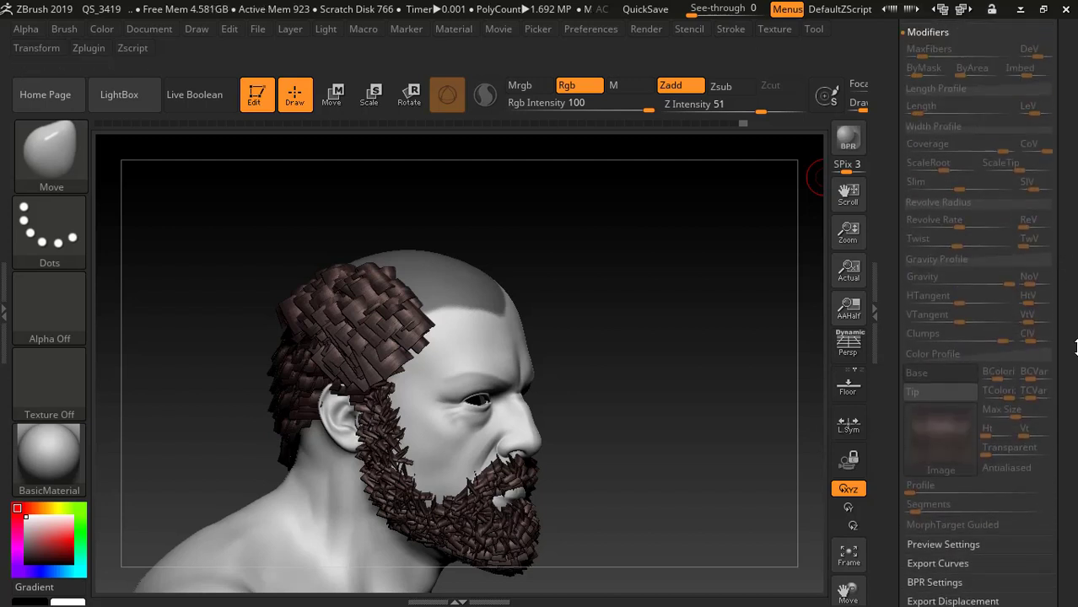
{"action": "left_click", "coordinate": [914, 98]}
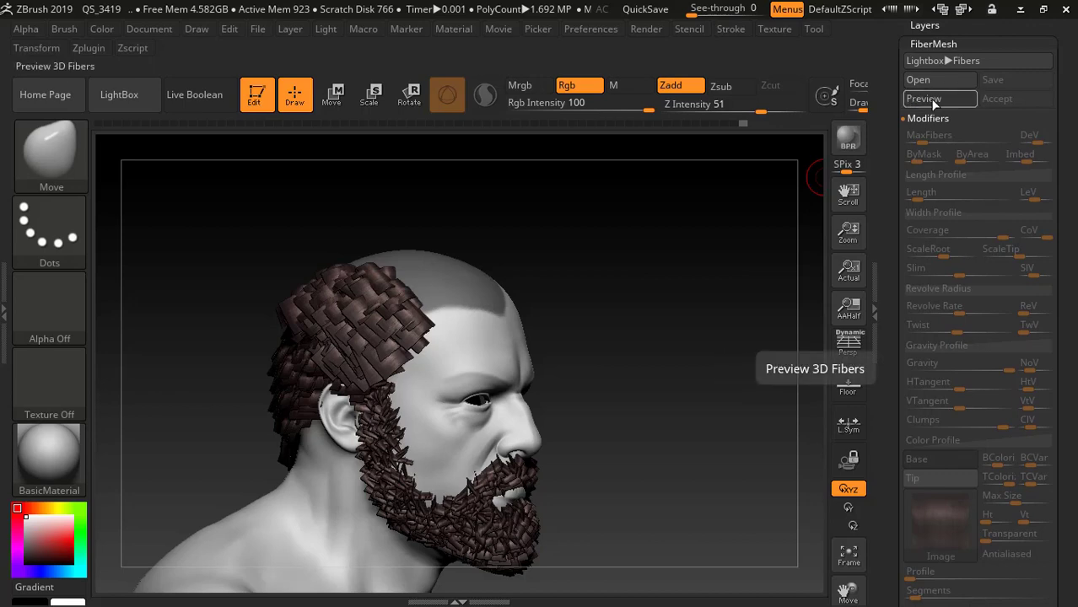
{"action": "left_click_drag", "start_coordinate": [618, 234], "coordinate": [698, 247]}
{"action": "left_click_drag", "start_coordinate": [720, 211], "coordinate": [332, 334]}
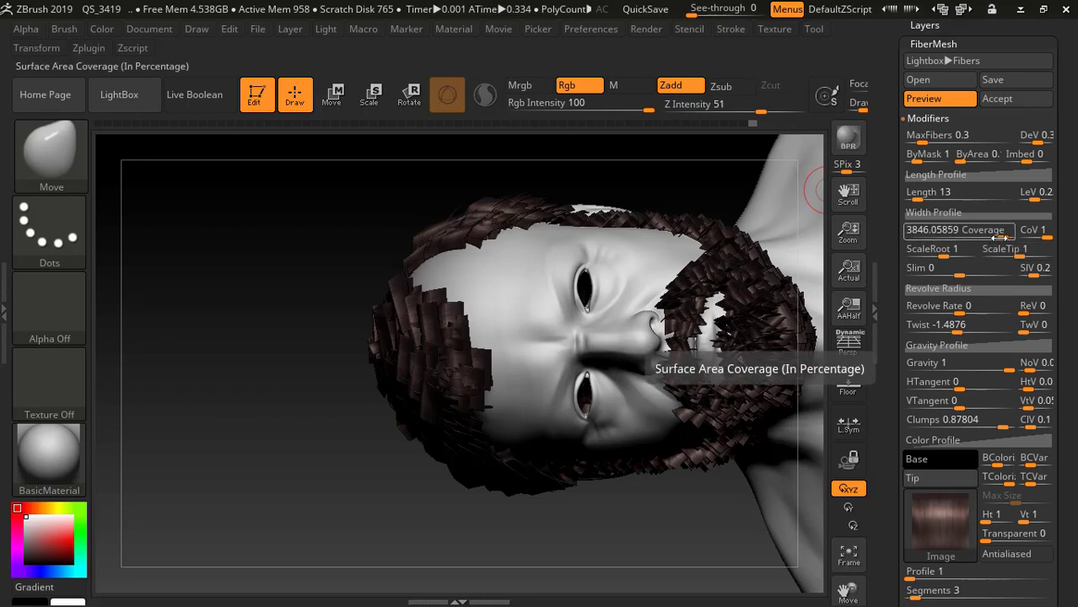
Step: Lower the previewed top hair's FiberMesh Coverage to about 3470 and check the card width around the head
{"action": "left_click_drag", "start_coordinate": [998, 237], "coordinate": [1002, 236]}
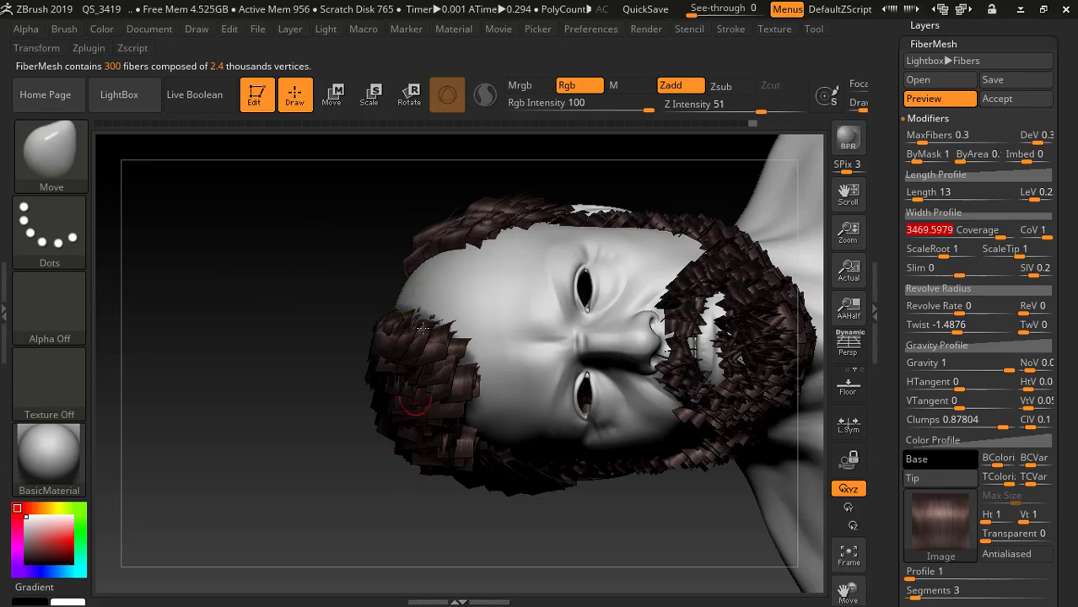
{"action": "left_click_drag", "start_coordinate": [293, 317], "coordinate": [240, 349]}
{"action": "left_click_drag", "start_coordinate": [245, 288], "coordinate": [662, 203]}
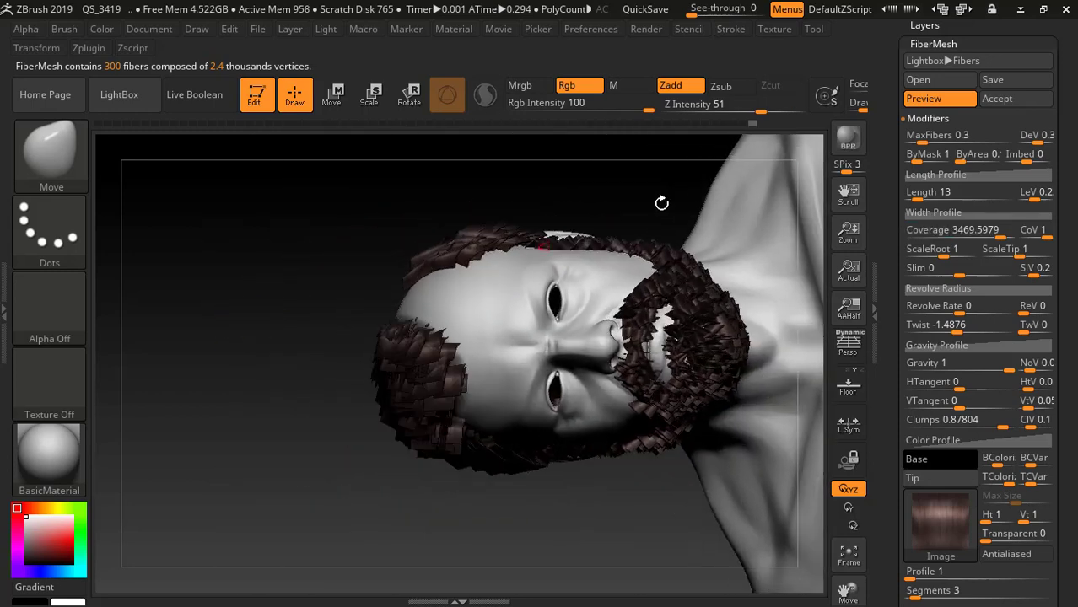
Step: Try FiberMesh Lengths of about 21, 45 and 15 on the top hair preview, comparing them from back and front
{"action": "mouse_move", "coordinate": [917, 197]}
{"action": "left_mouse_down"}
{"action": "mouse_move", "coordinate": [927, 196]}
{"action": "mouse_move", "coordinate": [916, 194]}
{"action": "left_mouse_up"}
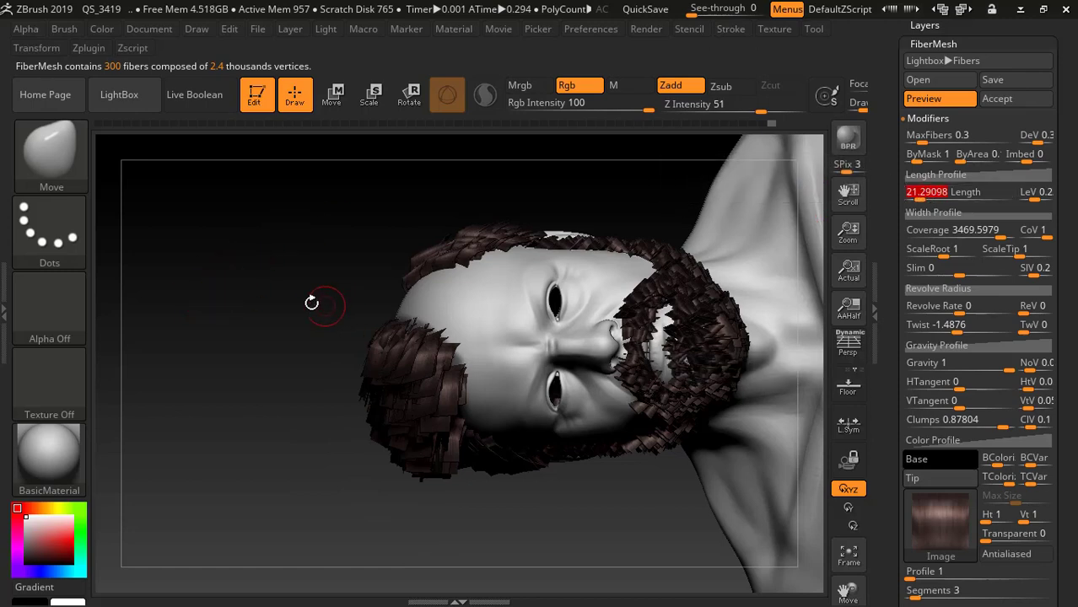
{"action": "left_click_drag", "start_coordinate": [311, 303], "coordinate": [619, 204]}
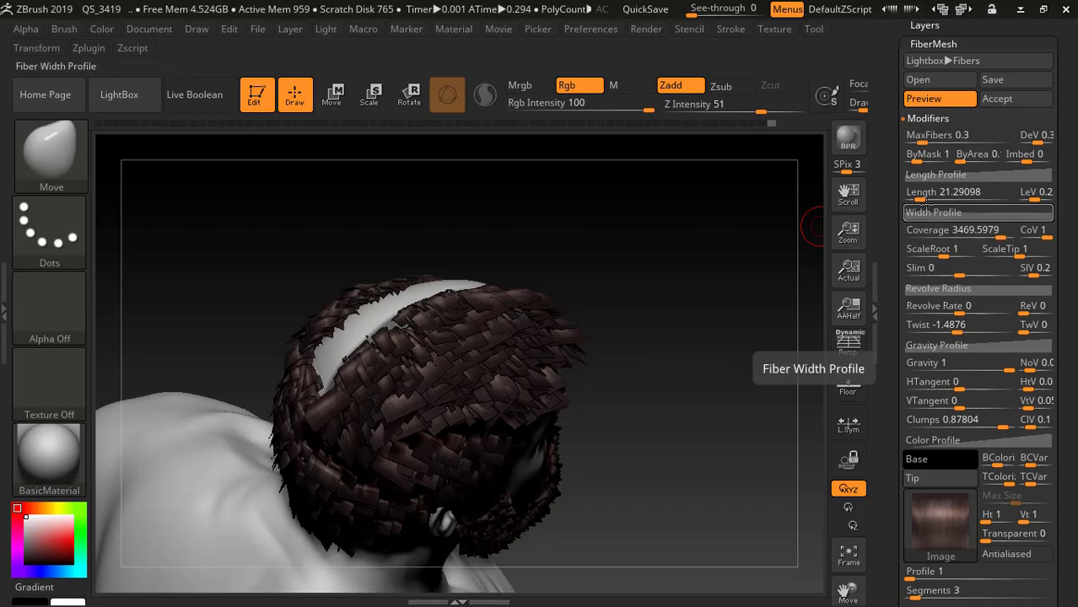
{"action": "left_click", "coordinate": [921, 193]}
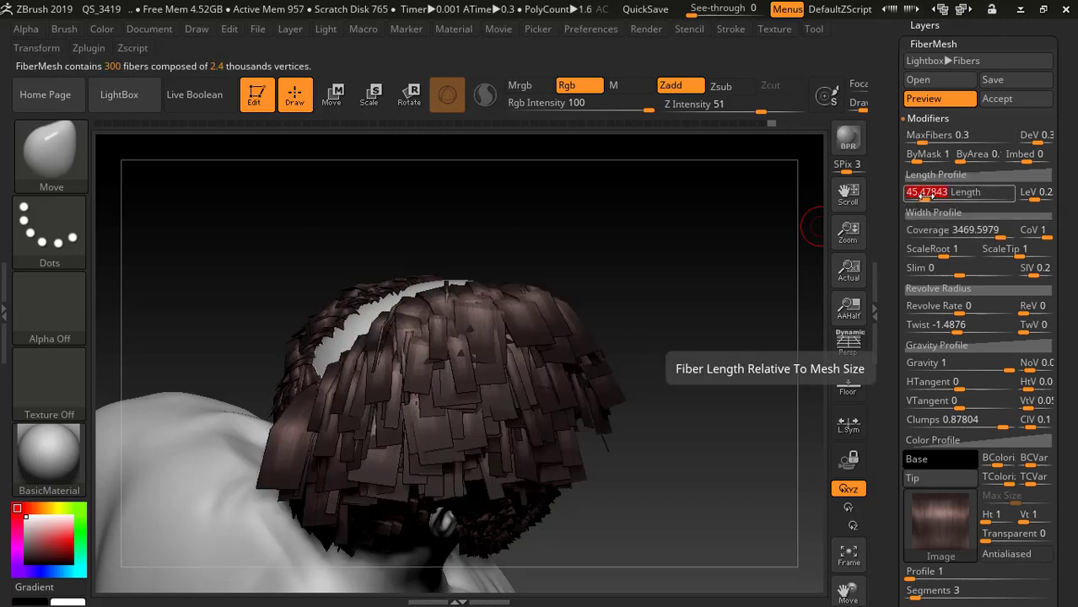
{"action": "left_click_drag", "start_coordinate": [921, 193], "coordinate": [919, 193]}
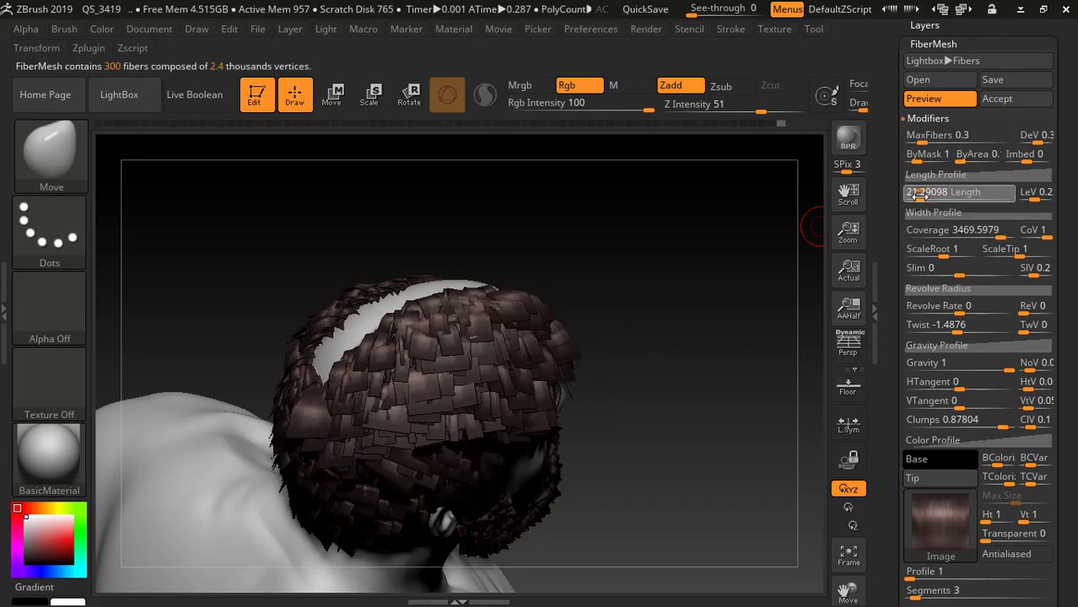
{"action": "left_click_drag", "start_coordinate": [918, 193], "coordinate": [914, 193]}
{"action": "left_click_drag", "start_coordinate": [651, 261], "coordinate": [524, 211]}
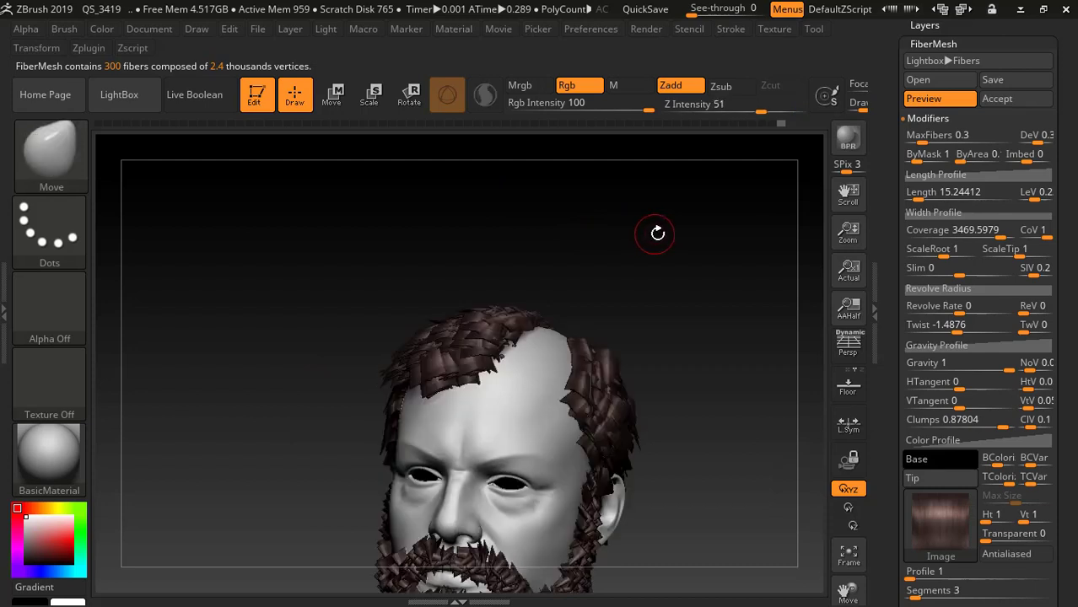
{"action": "left_click_drag", "start_coordinate": [669, 231], "coordinate": [547, 306], "text": "shift"}
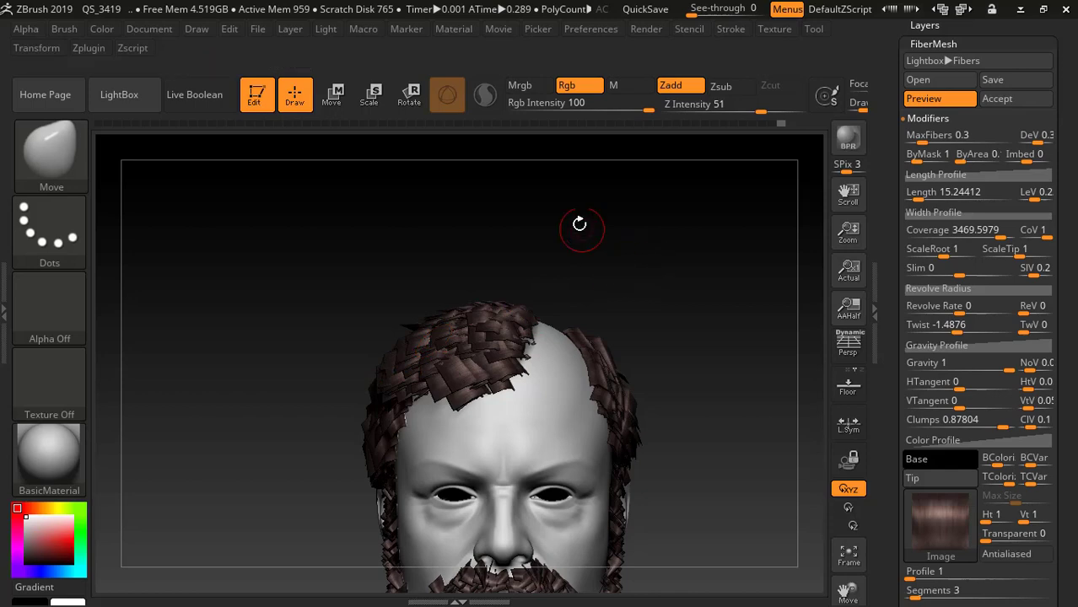
{"action": "left_click_drag", "start_coordinate": [578, 223], "coordinate": [697, 249]}
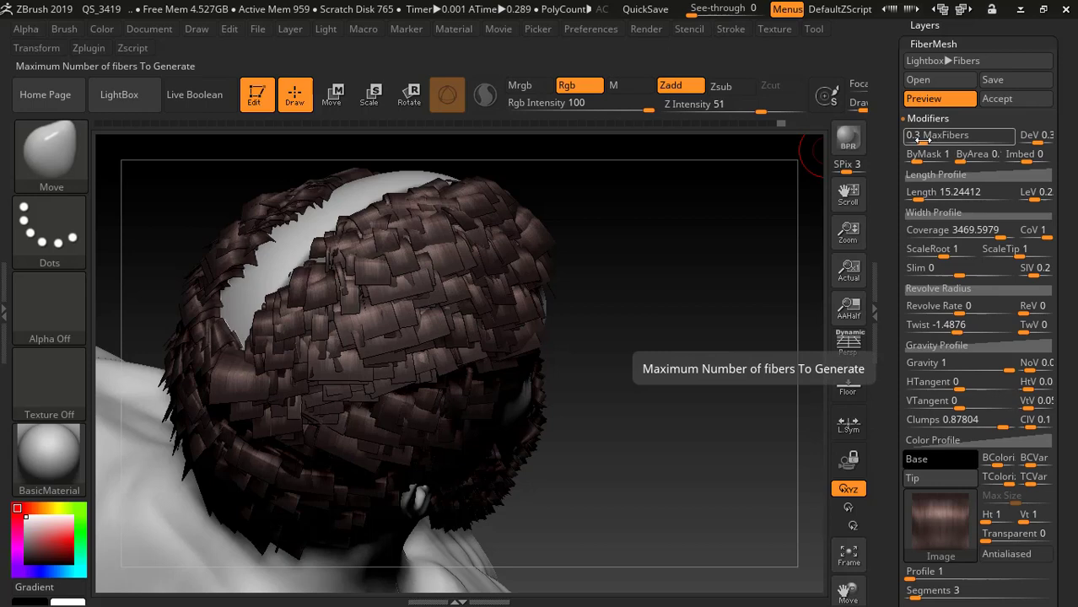
Step: Try a MaxFibers value of about 0.26 with a Length of about 24.7 on the top hair preview
{"action": "left_click_drag", "start_coordinate": [919, 141], "coordinate": [923, 142]}
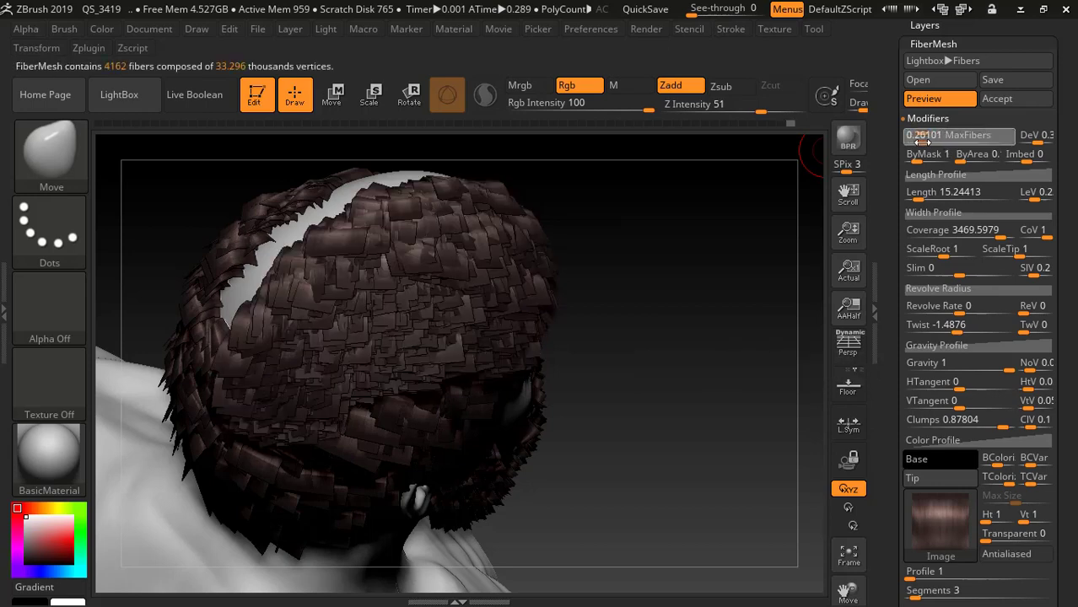
{"action": "left_click_drag", "start_coordinate": [921, 142], "coordinate": [921, 142]}
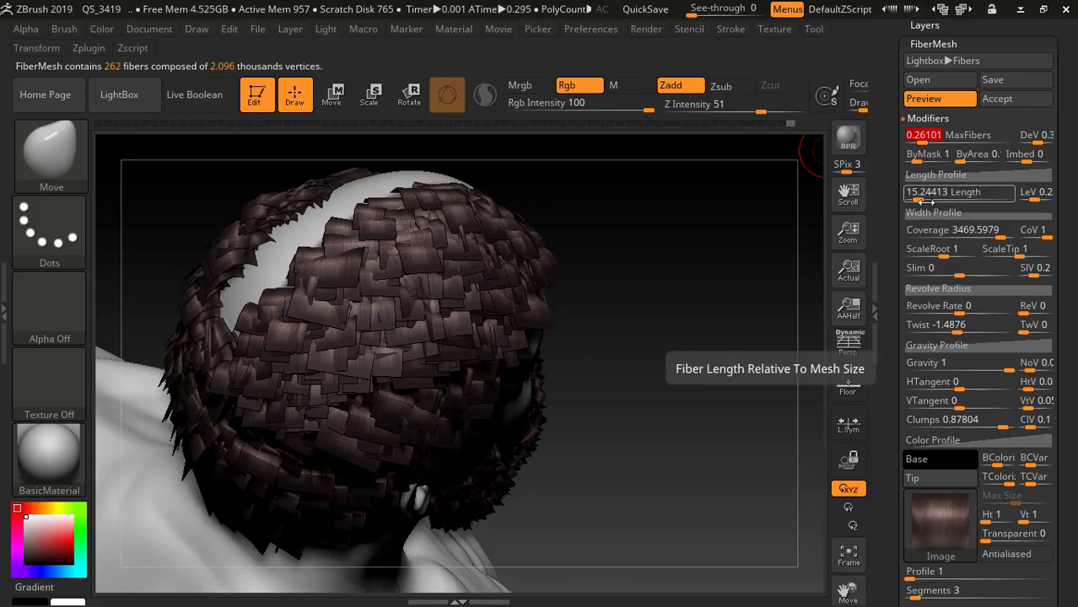
{"action": "left_click_drag", "start_coordinate": [917, 197], "coordinate": [922, 197]}
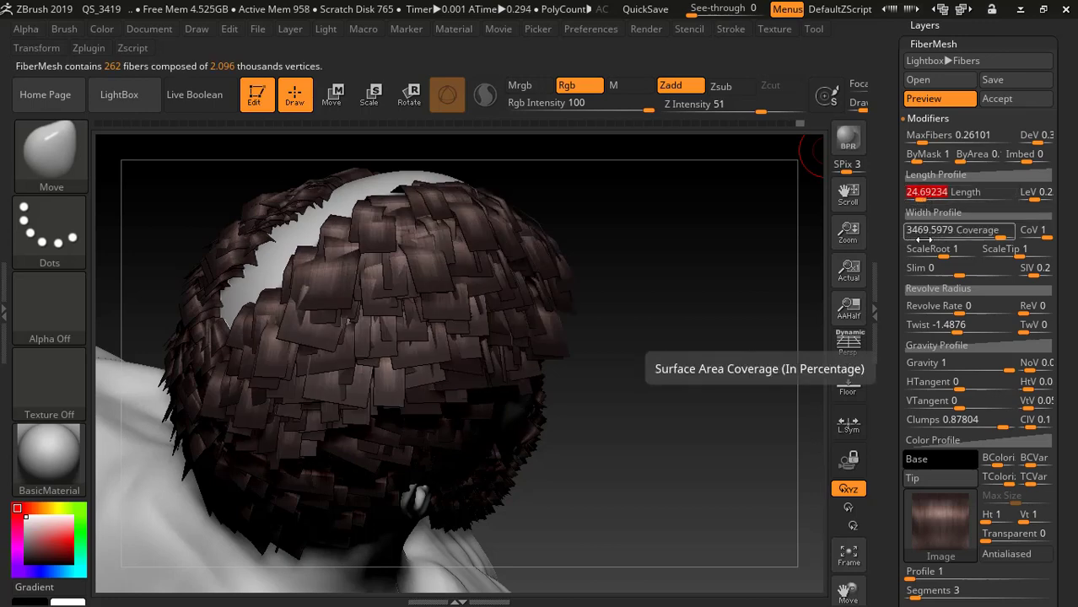
Step: Reduce the top hair preview's MaxFibers to 0.2 and check the card density from the front
{"action": "left_click_drag", "start_coordinate": [953, 135], "coordinate": [955, 137]}
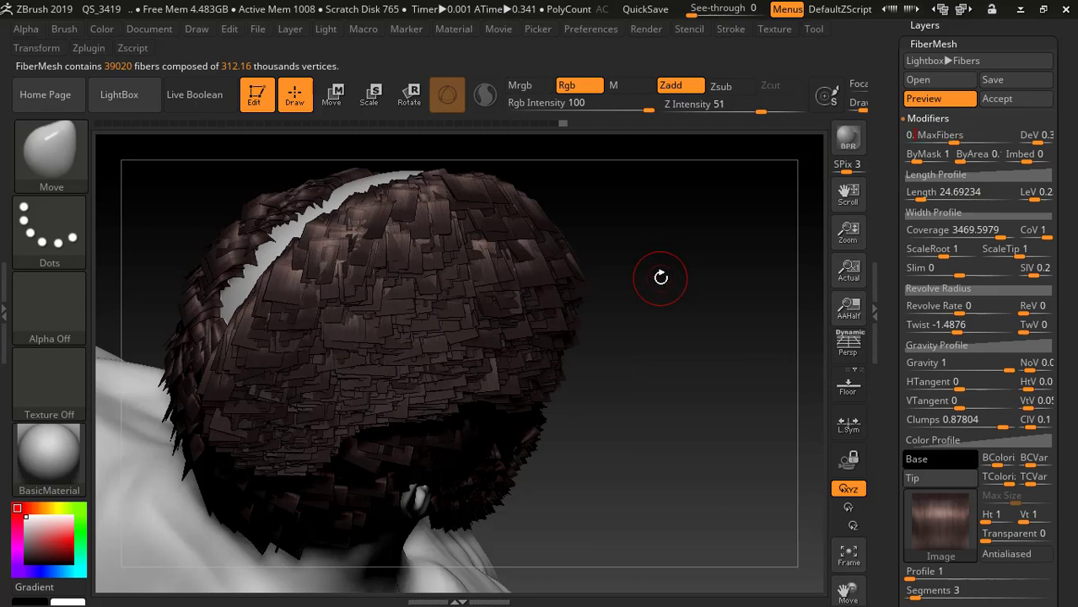
{"action": "key", "text": "Return"}
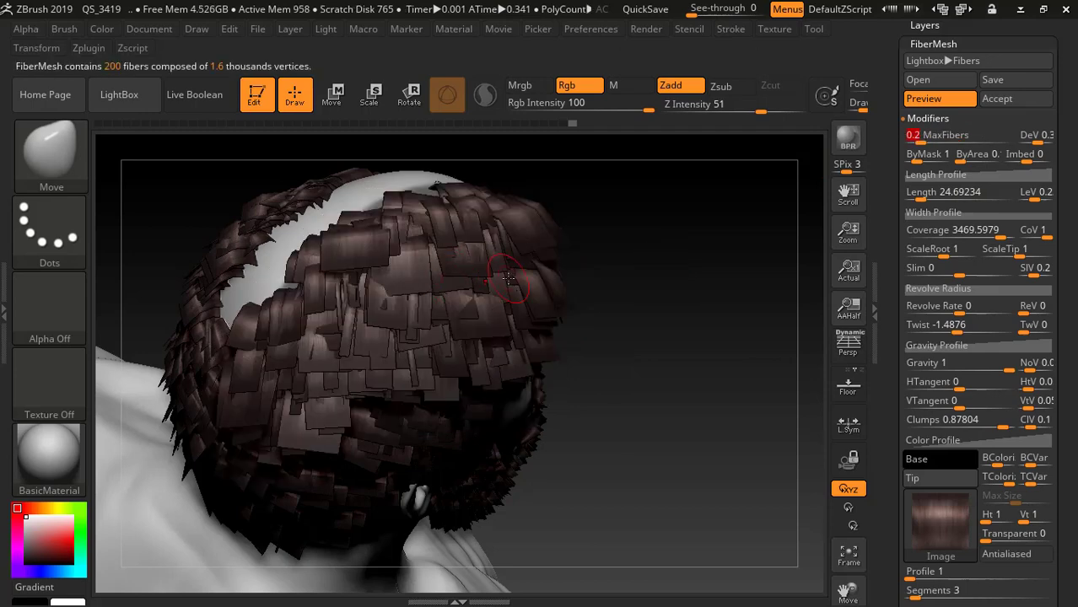
{"action": "left_click_drag", "start_coordinate": [654, 330], "coordinate": [662, 232]}
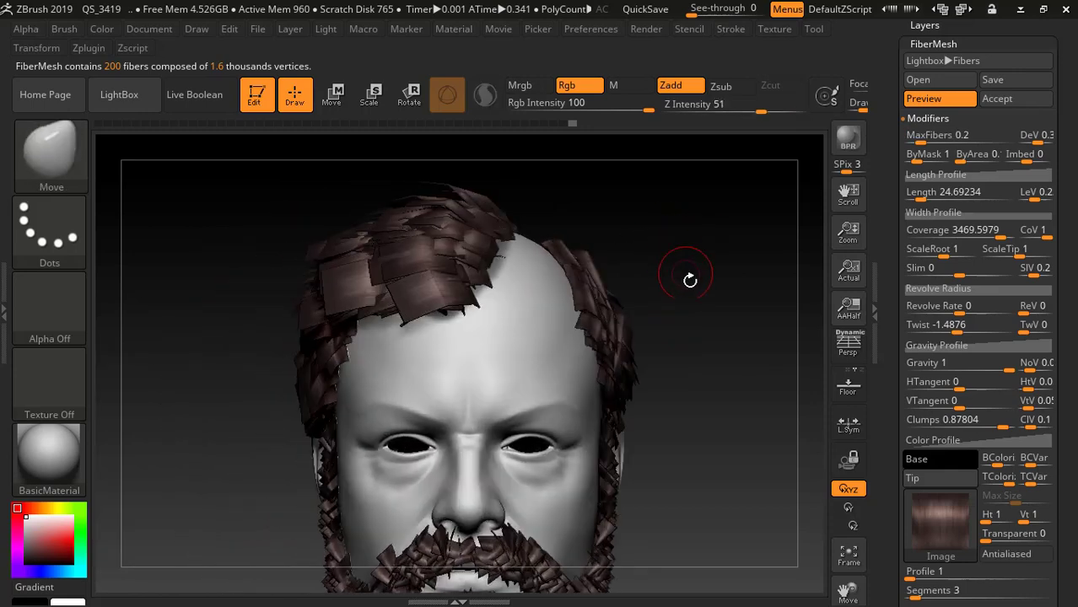
{"action": "mouse_move", "coordinate": [688, 280]}
{"action": "left_mouse_down", "text": "alt"}
{"action": "mouse_move", "coordinate": [661, 204]}
{"action": "mouse_move", "coordinate": [663, 240]}
{"action": "mouse_move", "coordinate": [690, 241]}
{"action": "mouse_move", "coordinate": [654, 258]}
{"action": "mouse_move", "coordinate": [640, 237]}
{"action": "mouse_move", "coordinate": [595, 285]}
{"action": "mouse_move", "coordinate": [649, 301]}
{"action": "mouse_move", "coordinate": [643, 255]}
{"action": "mouse_move", "coordinate": [633, 277]}
{"action": "mouse_move", "coordinate": [642, 318]}
{"action": "mouse_move", "coordinate": [641, 302]}
{"action": "mouse_move", "coordinate": [659, 309]}
{"action": "left_mouse_up", "text": "alt"}
Step: Shorten the previewed top hair cards to a FiberMesh Length of about 21.3 and check the head around
{"action": "left_click", "coordinate": [945, 193]}
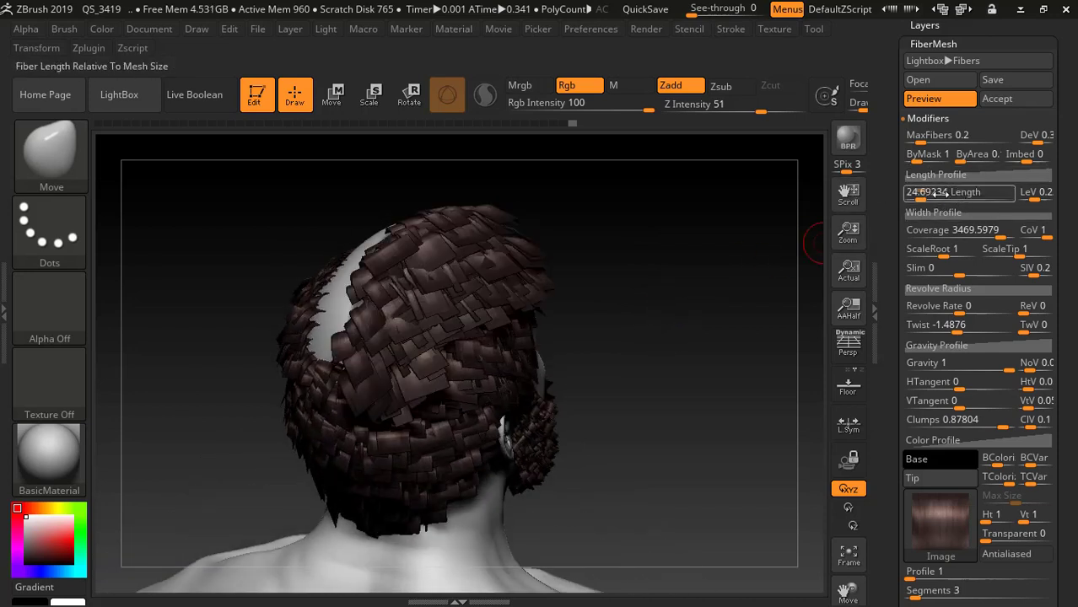
{"action": "left_click_drag", "start_coordinate": [920, 196], "coordinate": [920, 196]}
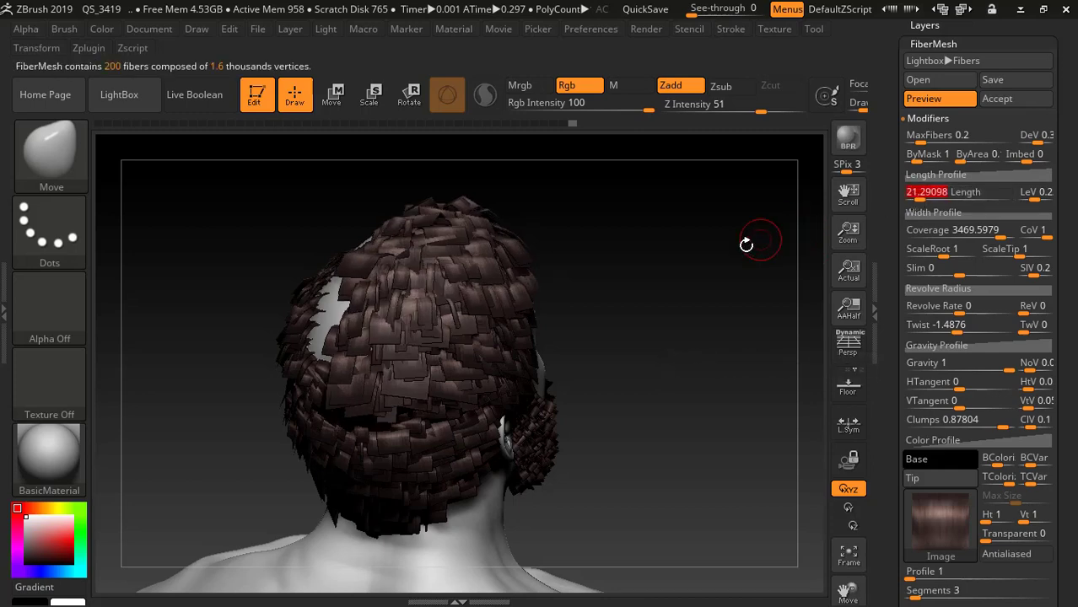
{"action": "left_click_drag", "start_coordinate": [685, 267], "coordinate": [734, 236]}
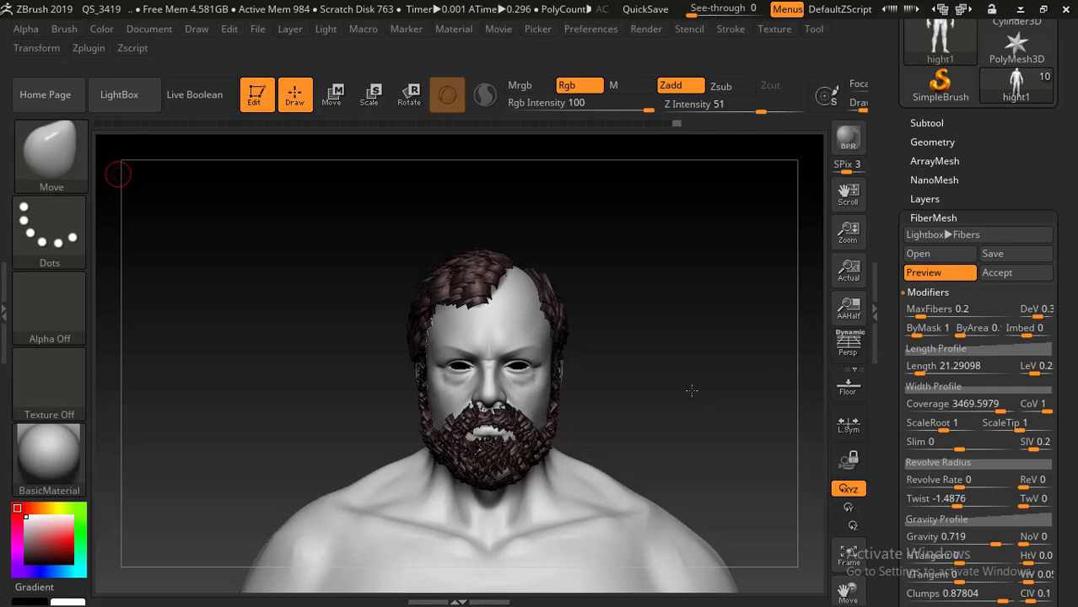
Step: Check the top hair preview from an angle and accept it as a separate fiber subtool
{"action": "left_click_drag", "start_coordinate": [691, 390], "coordinate": [805, 371]}
{"action": "left_click_drag", "start_coordinate": [606, 284], "coordinate": [796, 329]}
{"action": "left_click", "coordinate": [1028, 272]}
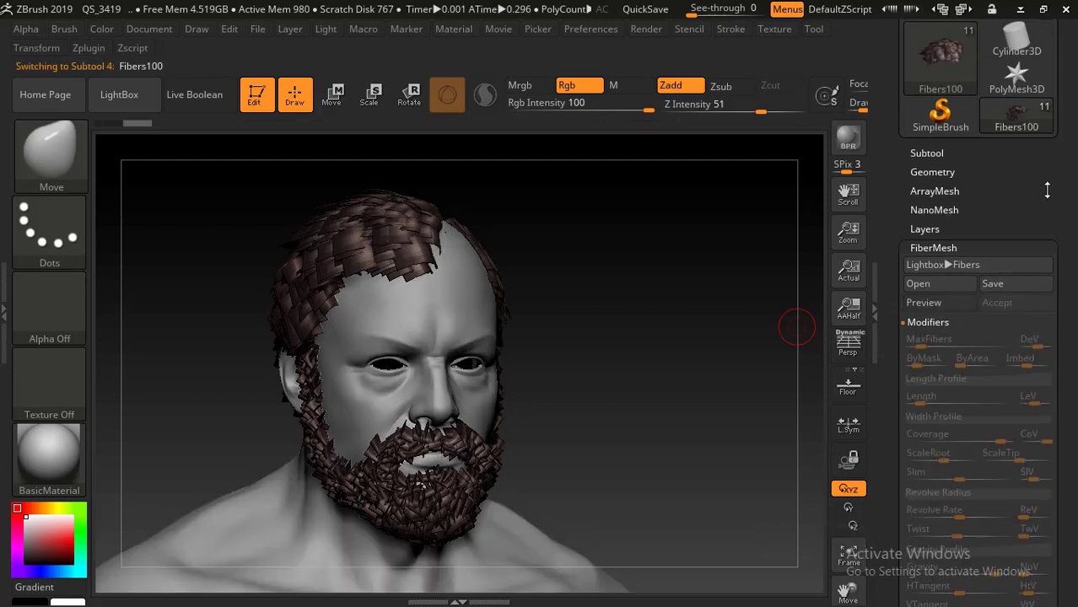
Step: Show the subtool list, check the new top hair fibers from the side, and save the project
{"action": "left_click", "coordinate": [926, 153]}
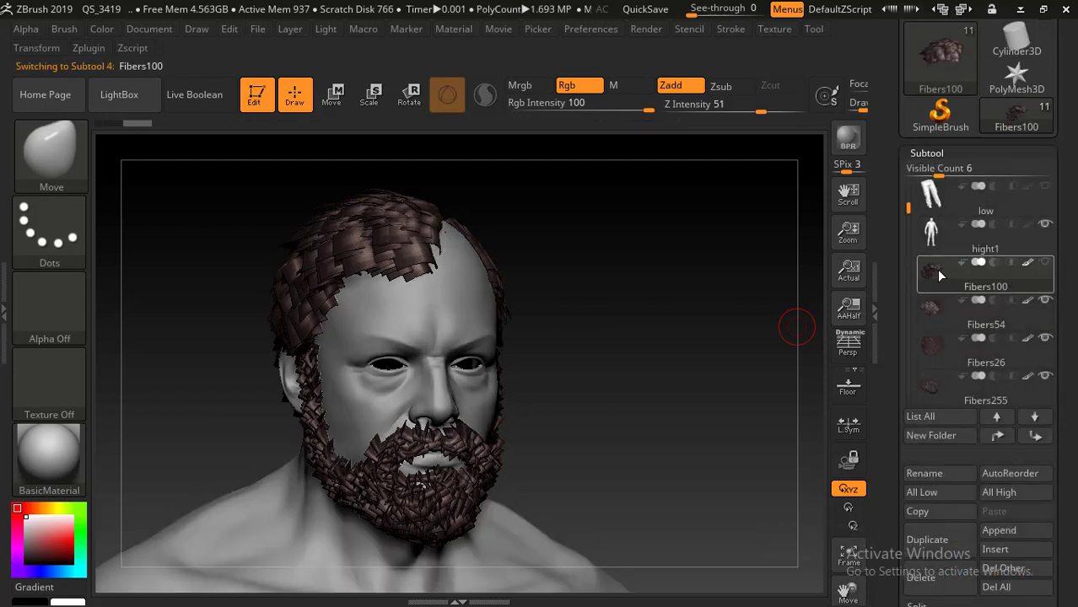
{"action": "mouse_move", "coordinate": [936, 269]}
{"action": "left_click_drag", "start_coordinate": [505, 205], "coordinate": [563, 205]}
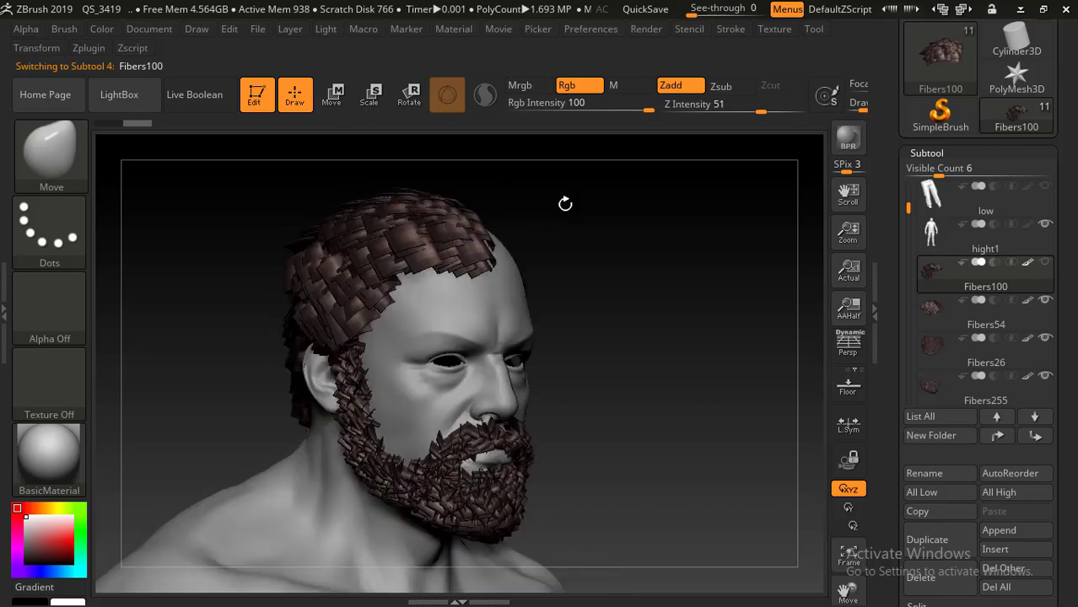
{"action": "left_click_drag", "start_coordinate": [471, 209], "coordinate": [610, 238]}
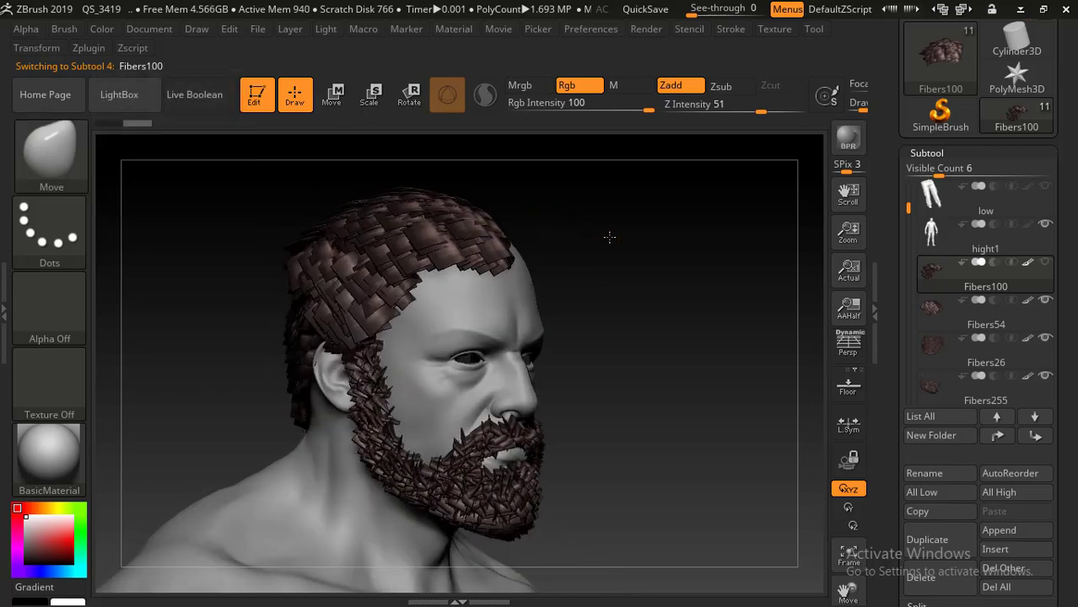
{"action": "left_click", "coordinate": [56, 173]}
{"action": "left_click_drag", "start_coordinate": [685, 250], "coordinate": [728, 269]}
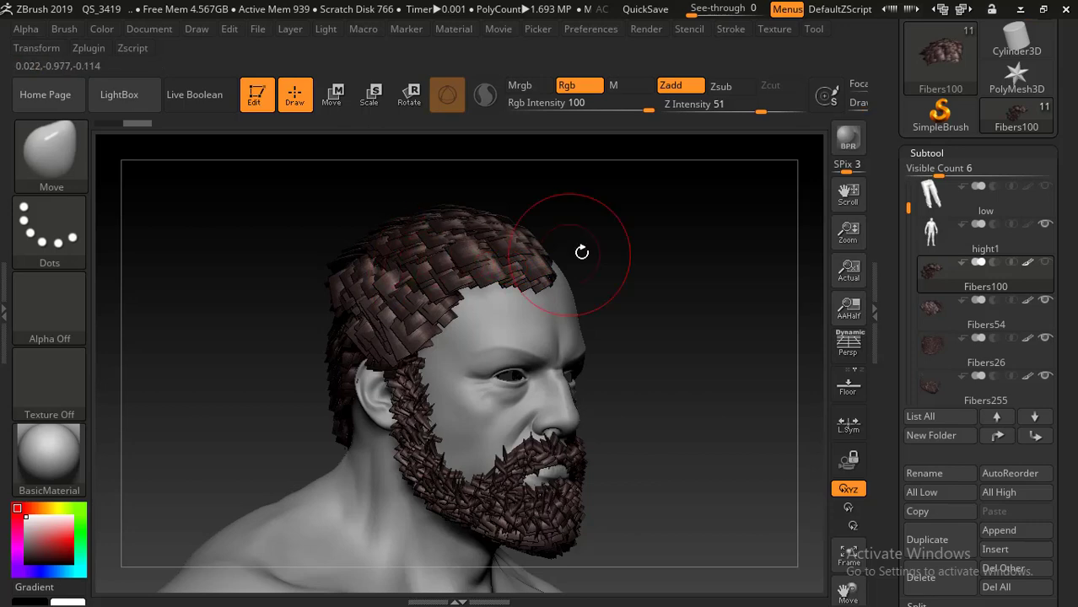
{"action": "left_click_drag", "start_coordinate": [581, 251], "coordinate": [629, 239]}
{"action": "key", "text": "ctrl+s"}
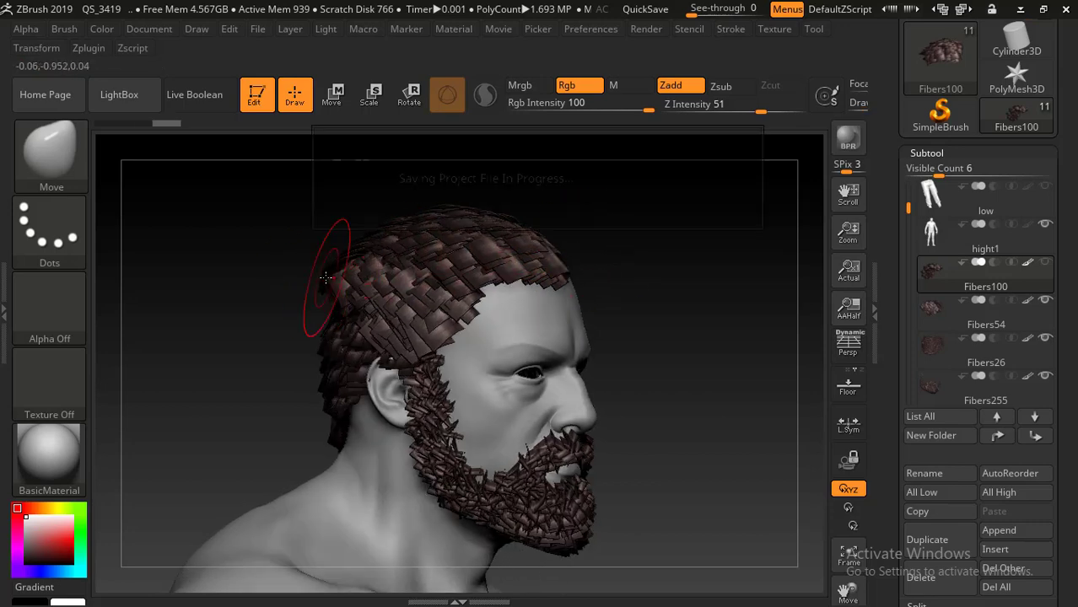
Step: Check the new top hair cards around the head and nudge their front edge above the forehead with the Move brush
{"action": "left_click_drag", "start_coordinate": [221, 276], "coordinate": [312, 284]}
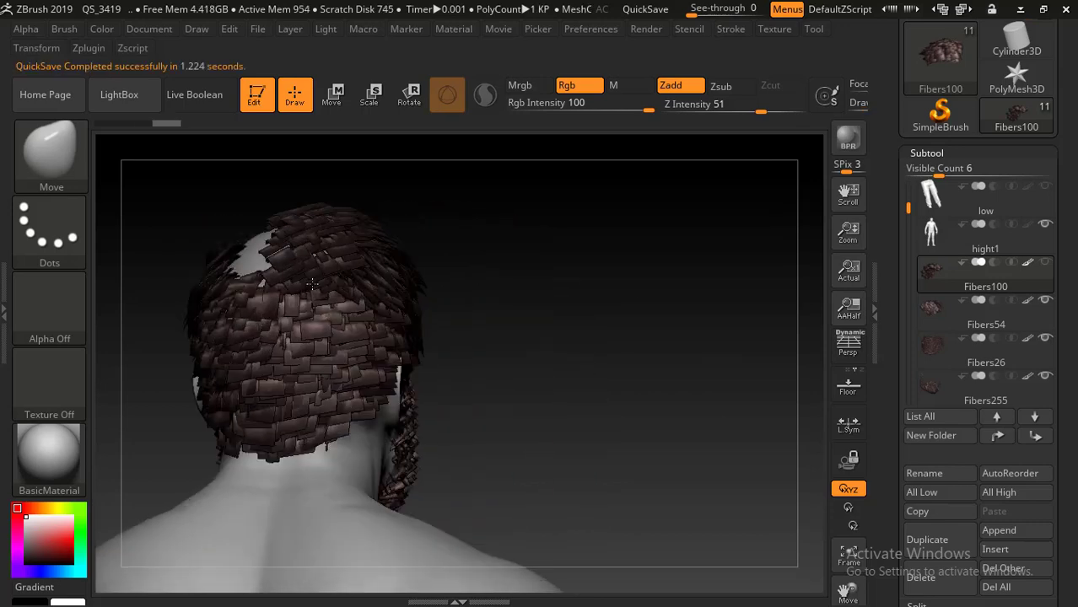
{"action": "left_click_drag", "start_coordinate": [522, 266], "coordinate": [343, 266]}
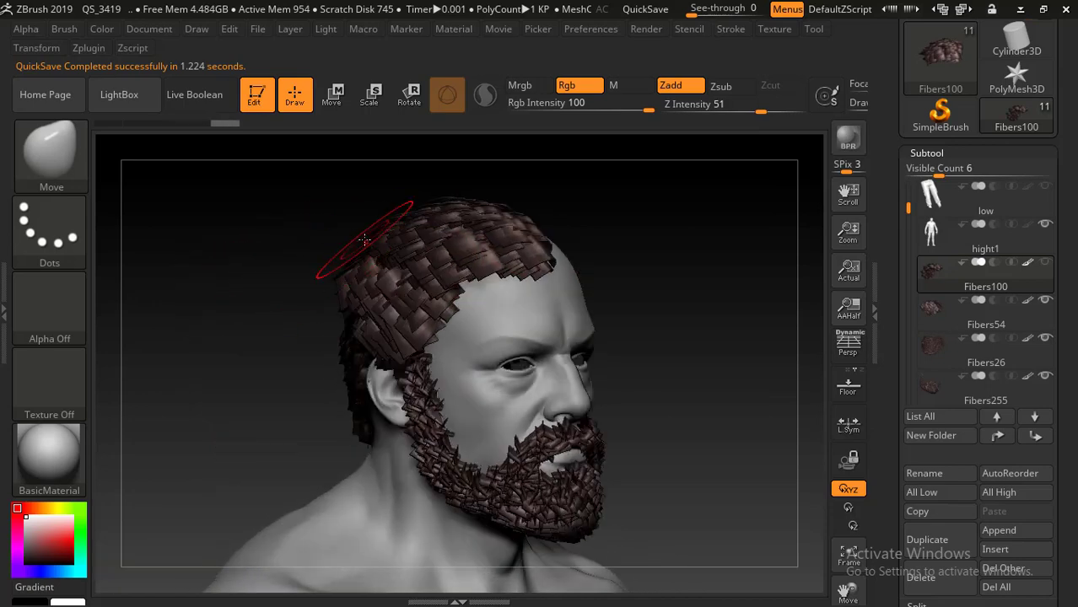
{"action": "mouse_move", "coordinate": [365, 240]}
{"action": "right_mouse_down"}
{"action": "mouse_move", "coordinate": [337, 234]}
{"action": "mouse_move", "coordinate": [359, 234]}
{"action": "right_mouse_up"}
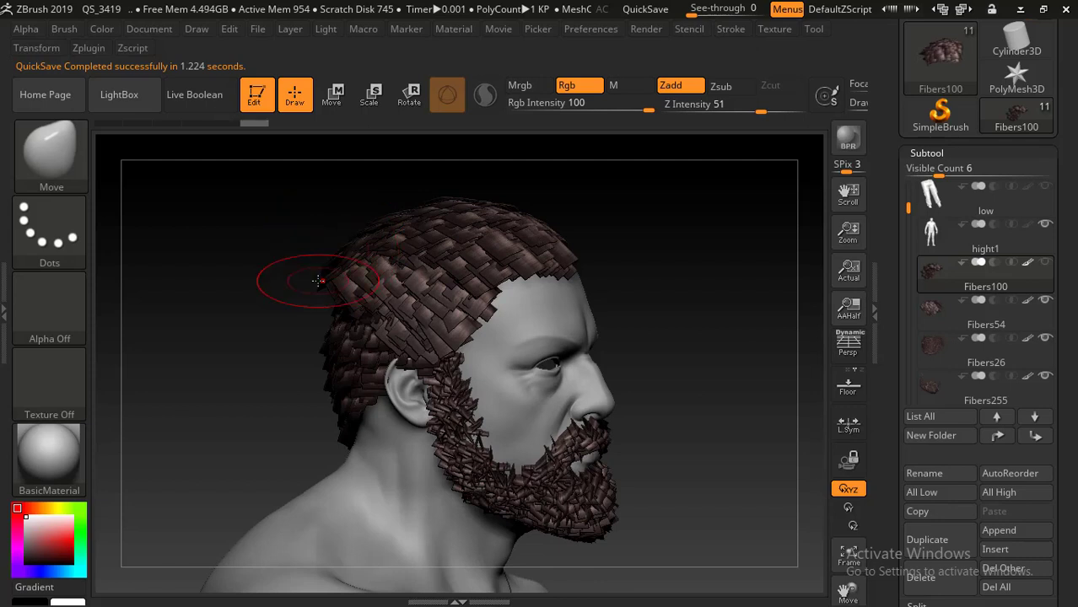
{"action": "left_click_drag", "start_coordinate": [741, 280], "coordinate": [595, 276]}
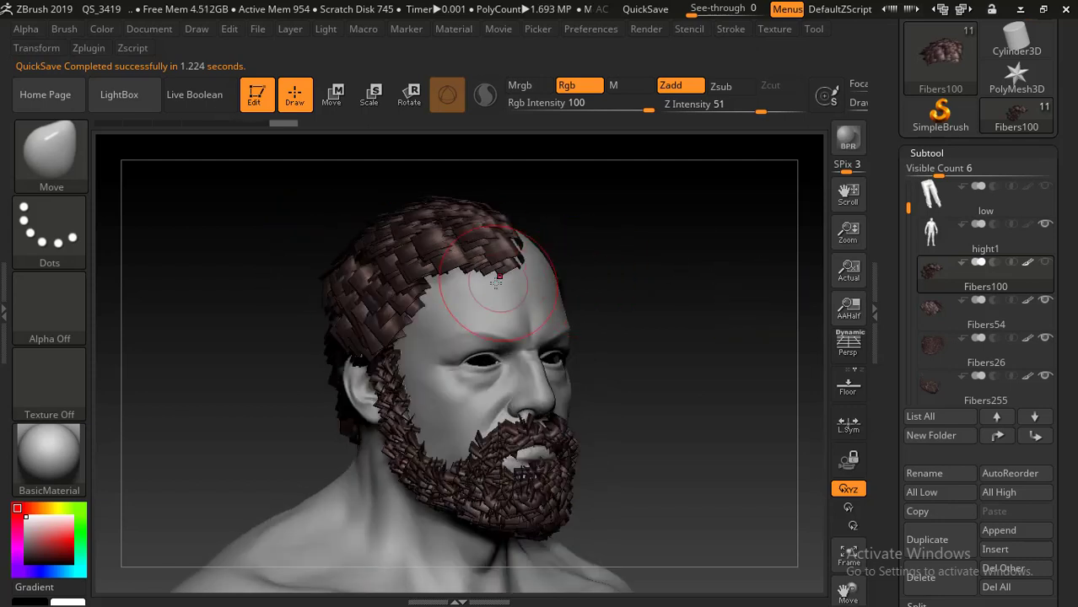
{"action": "mouse_move", "coordinate": [700, 262]}
{"action": "left_mouse_down"}
{"action": "mouse_move", "coordinate": [654, 284]}
{"action": "mouse_move", "coordinate": [682, 335]}
{"action": "mouse_move", "coordinate": [678, 531]}
{"action": "left_mouse_up"}
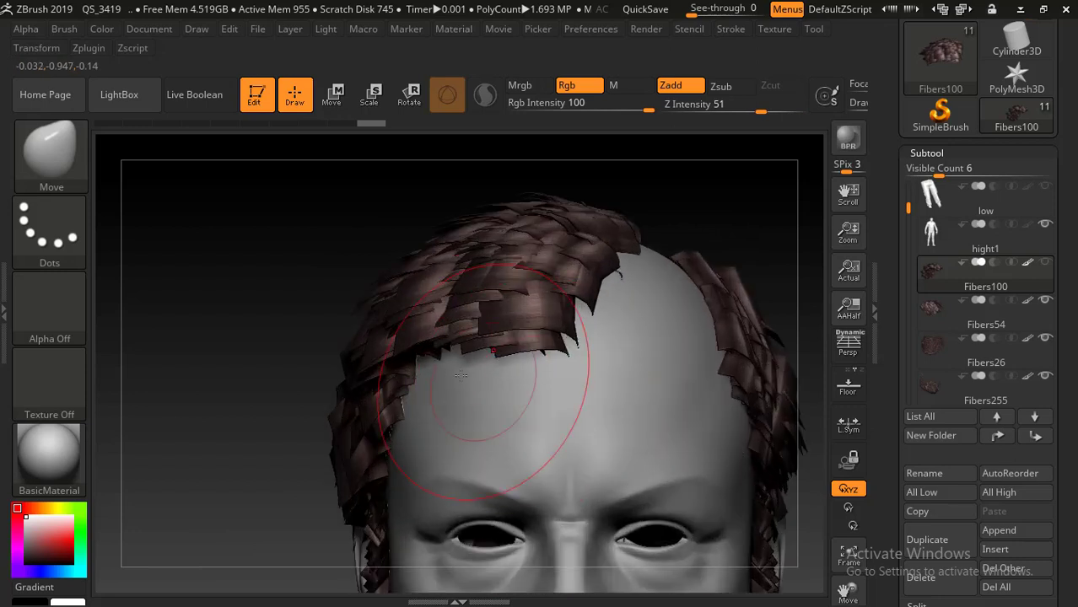
{"action": "mouse_move", "coordinate": [269, 339]}
{"action": "left_mouse_down"}
{"action": "mouse_move", "coordinate": [229, 289]}
{"action": "mouse_move", "coordinate": [245, 312]}
{"action": "left_mouse_up"}
{"action": "left_click_drag", "start_coordinate": [468, 340], "coordinate": [488, 331]}
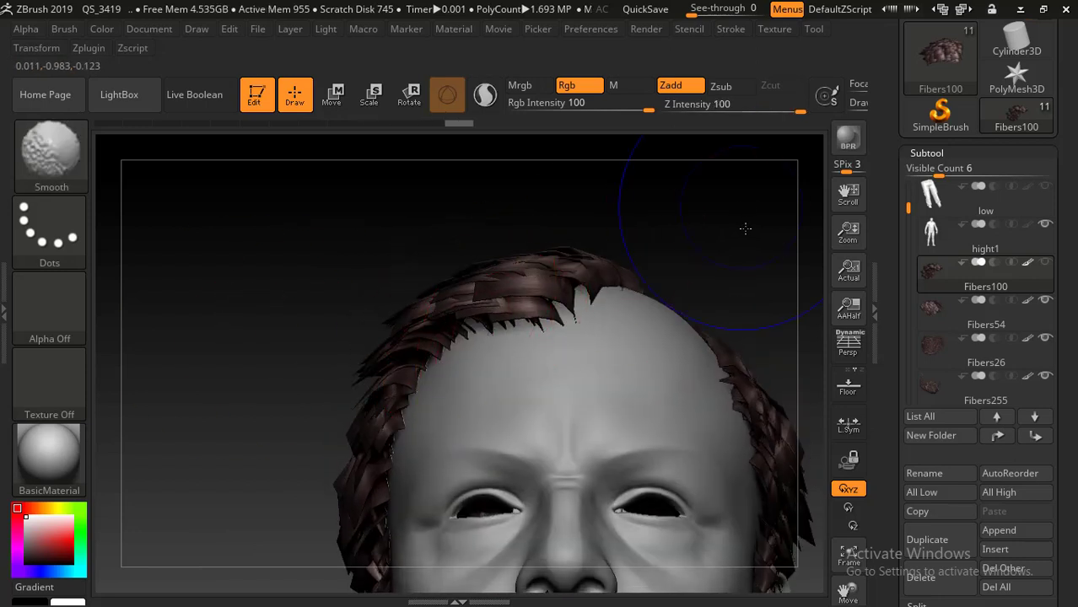
{"action": "left_click_drag", "start_coordinate": [746, 229], "coordinate": [708, 233], "text": "shift"}
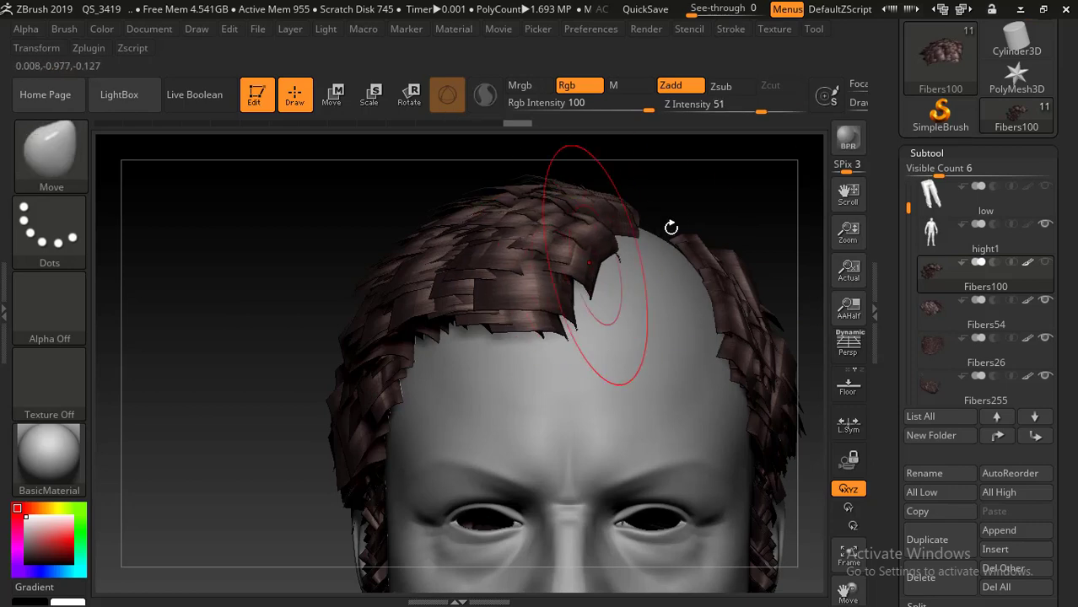
{"action": "left_click_drag", "start_coordinate": [646, 138], "coordinate": [667, 214], "text": "alt"}
{"action": "left_click_drag", "start_coordinate": [692, 250], "coordinate": [801, 245], "text": "alt"}
{"action": "left_click_drag", "start_coordinate": [580, 271], "coordinate": [588, 232]}
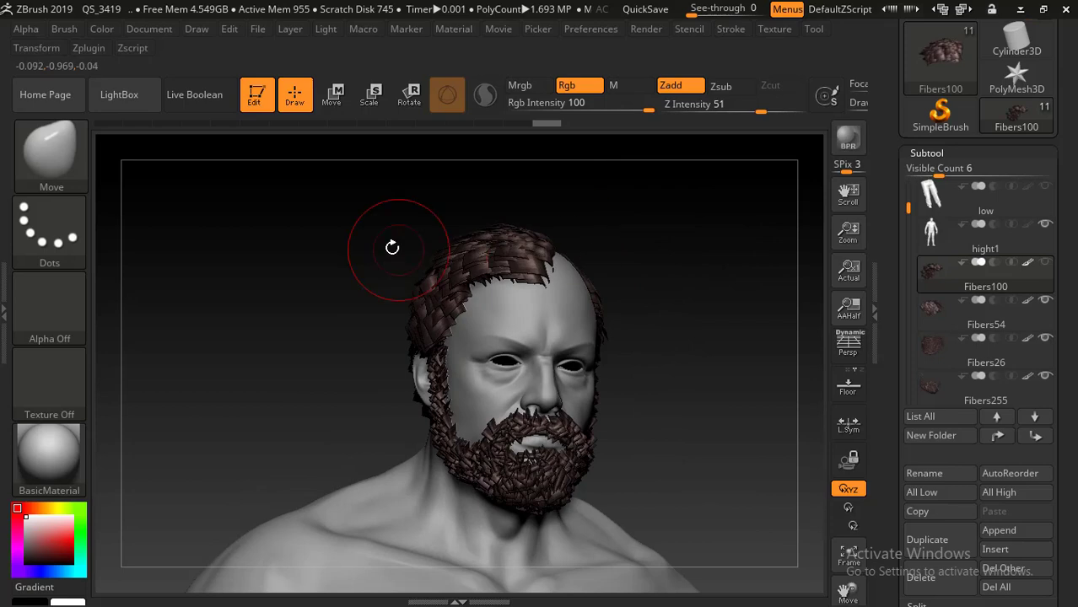
Step: Examine the hair card coverage across the back and crown of the head for bare areas
{"action": "left_click_drag", "start_coordinate": [392, 247], "coordinate": [624, 263]}
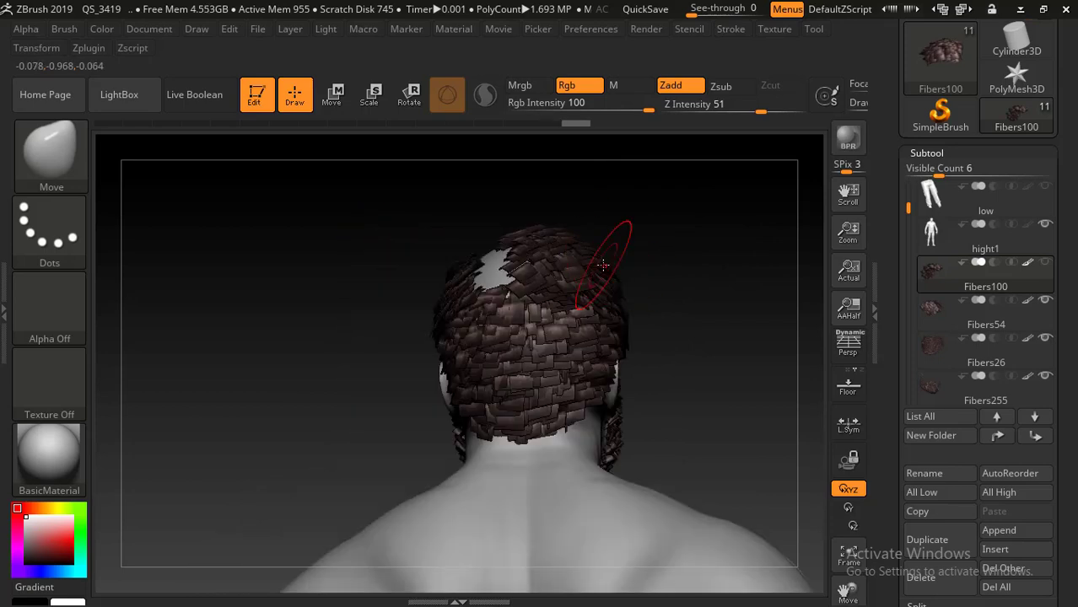
{"action": "left_click_drag", "start_coordinate": [650, 261], "coordinate": [676, 284]}
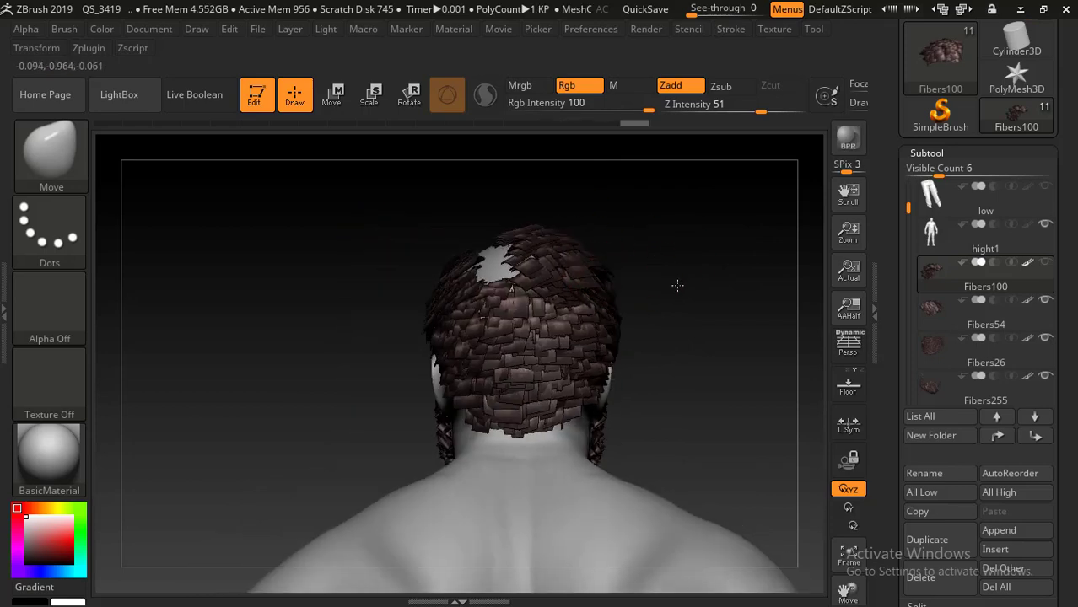
{"action": "left_click_drag", "start_coordinate": [691, 366], "coordinate": [604, 294], "text": "alt"}
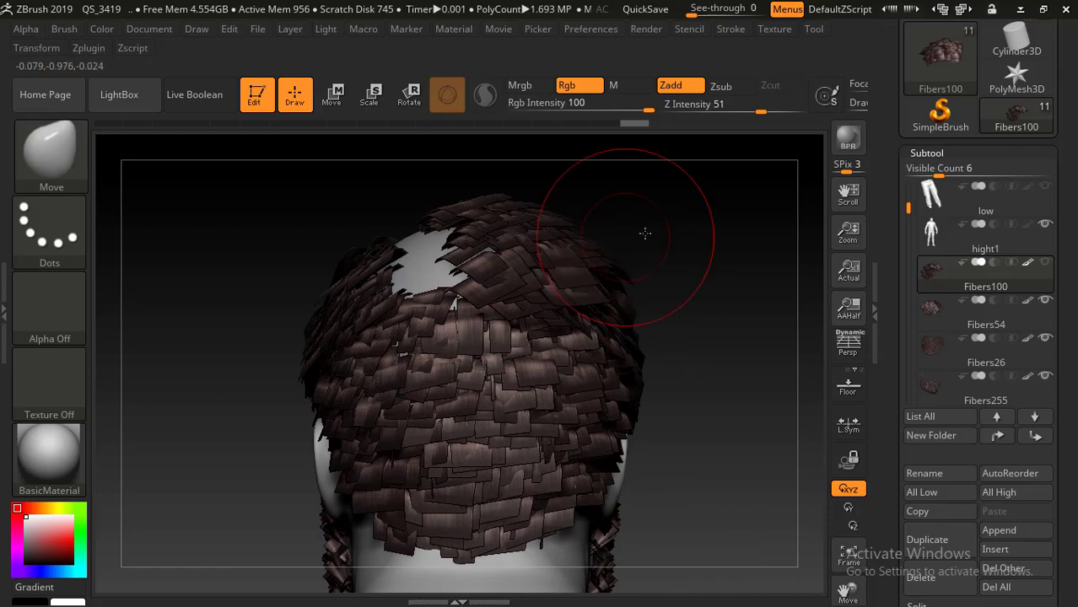
{"action": "left_click_drag", "start_coordinate": [645, 233], "coordinate": [262, 236]}
{"action": "left_click_drag", "start_coordinate": [691, 280], "coordinate": [661, 225], "text": "alt"}
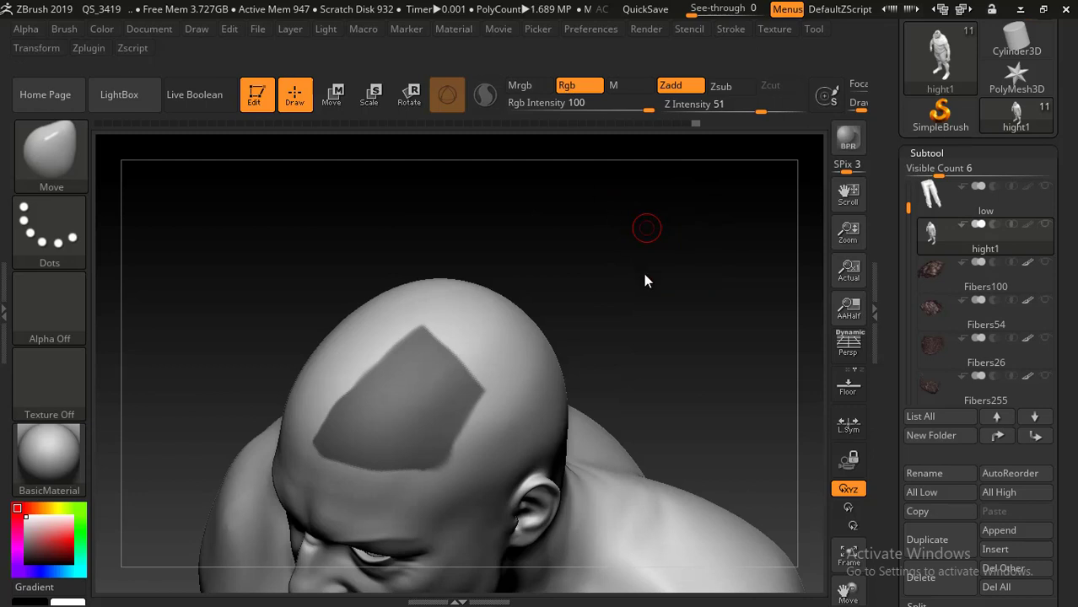
Step: Show the Fibers100, Fibers54, Fibers26 and Fibers255 subtools again around the masked scalp patch
{"action": "left_click_drag", "start_coordinate": [644, 274], "coordinate": [649, 240]}
{"action": "key", "text": "ctrl"}
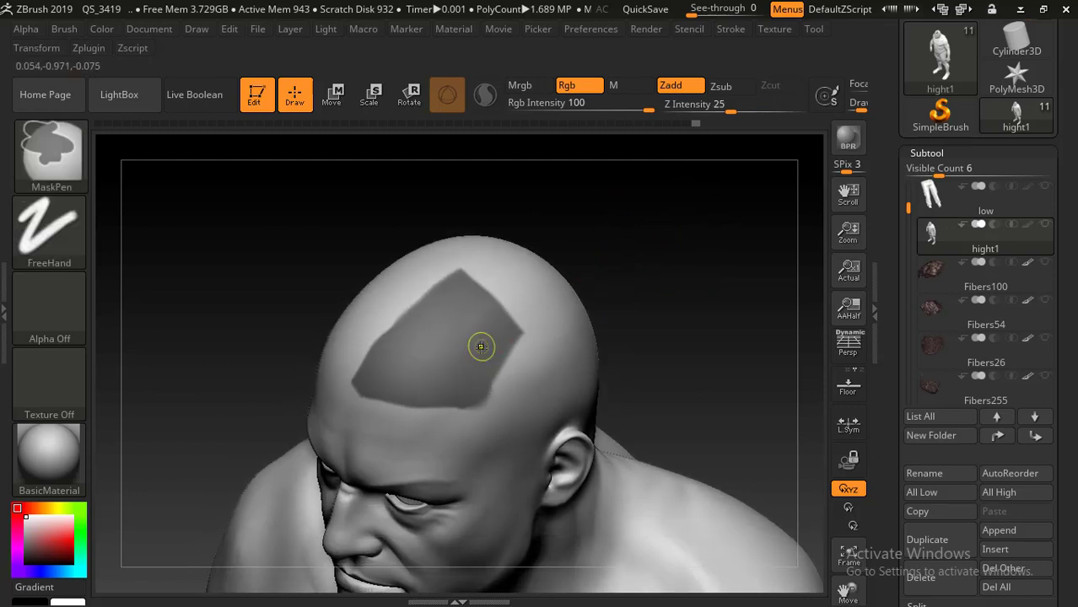
{"action": "left_click", "coordinate": [1046, 261]}
{"action": "left_click", "coordinate": [1045, 299]}
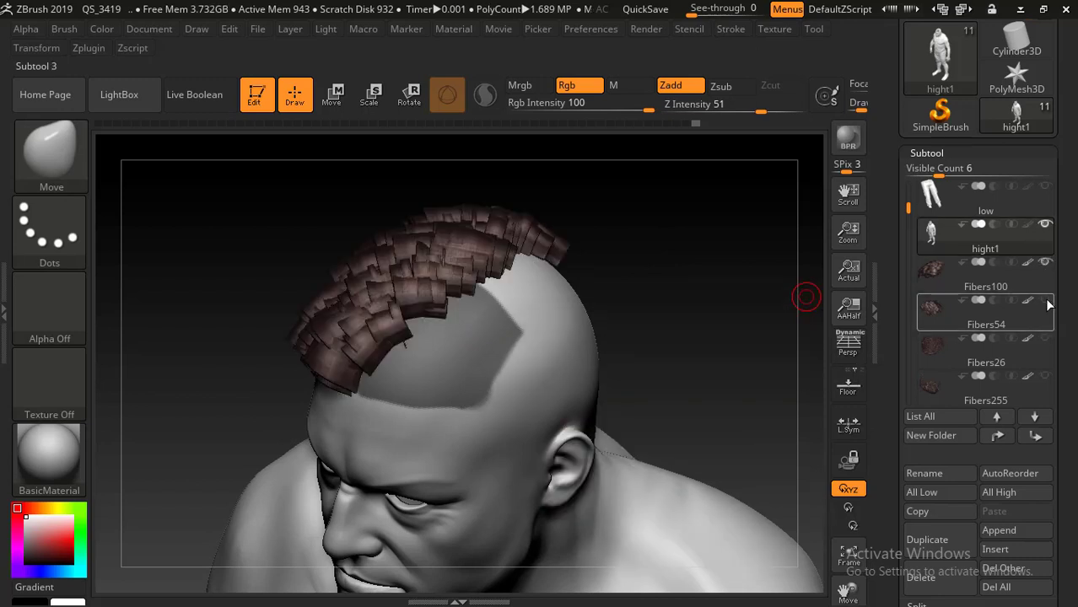
{"action": "left_click", "coordinate": [1045, 337]}
{"action": "left_click", "coordinate": [1046, 375]}
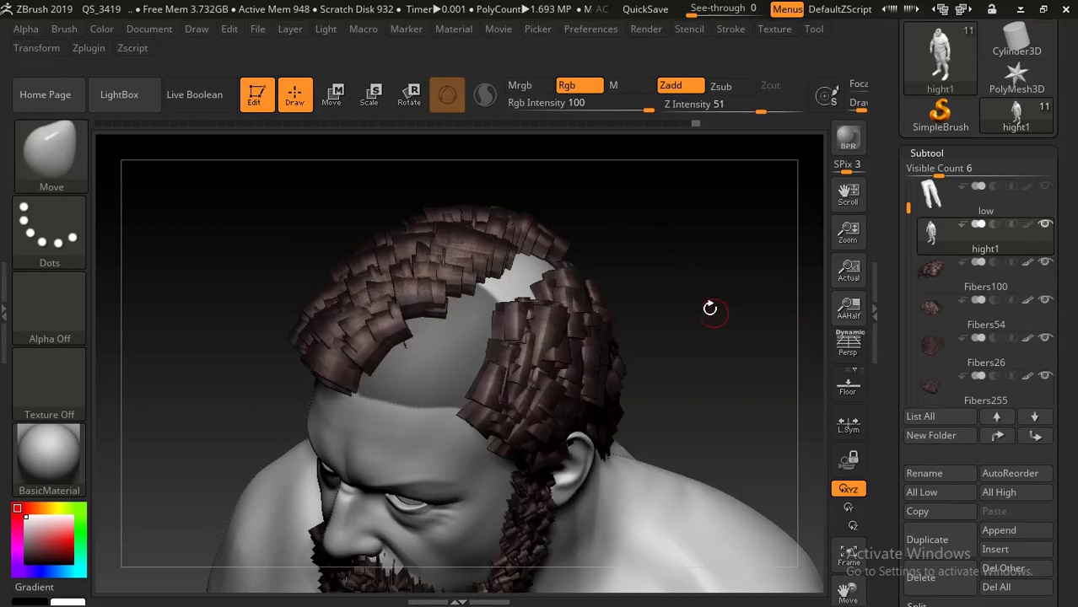
Step: Start a FiberMesh preview on the masked patch of the hight1 subtool to cover the remaining bare scalp
{"action": "left_click_drag", "start_coordinate": [690, 229], "coordinate": [439, 237]}
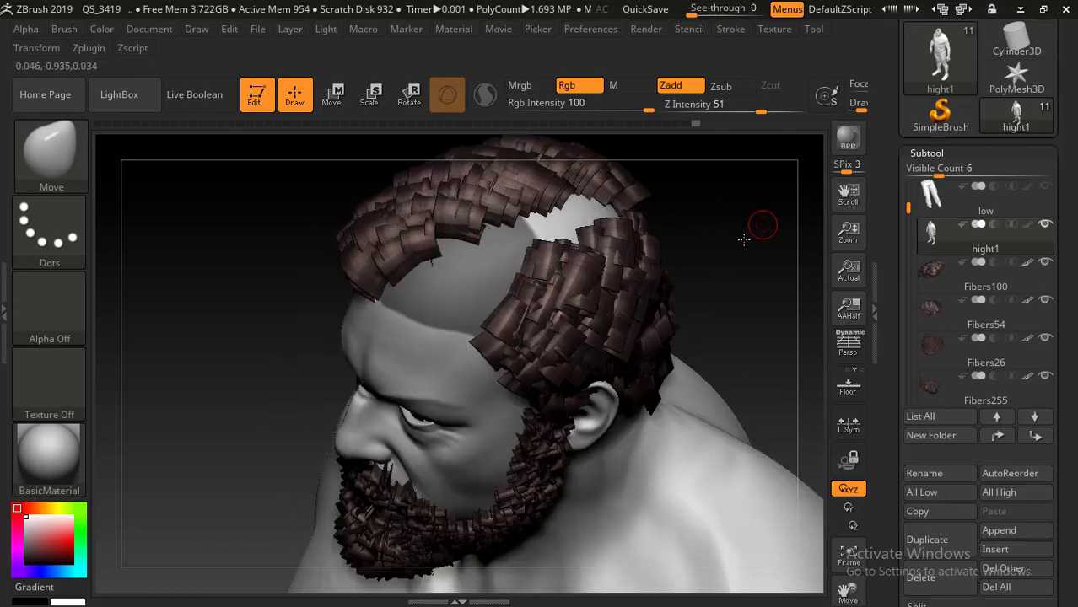
{"action": "left_click_drag", "start_coordinate": [743, 240], "coordinate": [684, 219]}
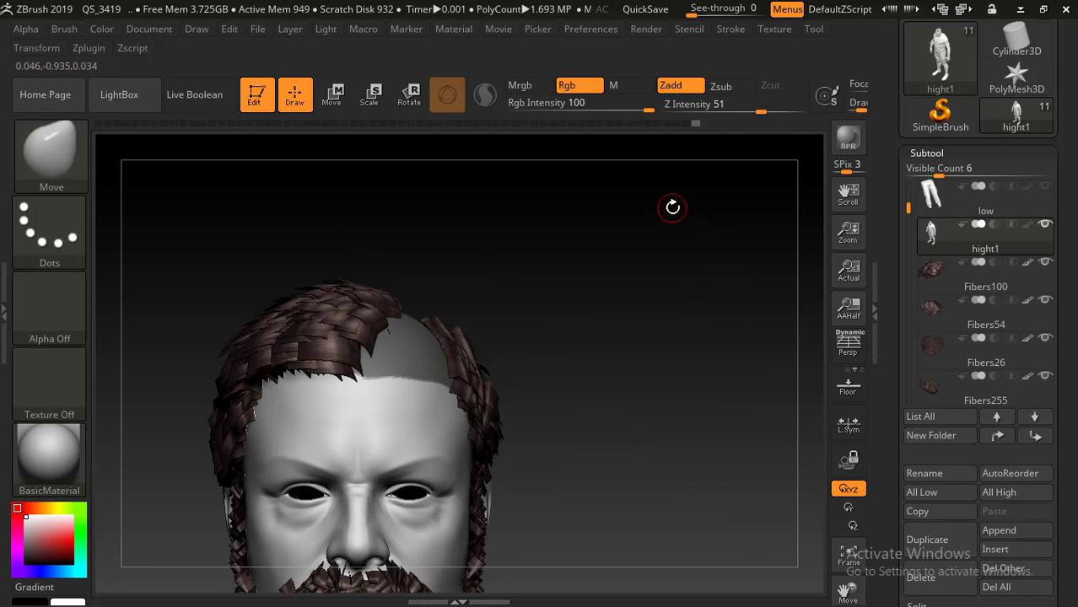
{"action": "left_click_drag", "start_coordinate": [1071, 208], "coordinate": [1075, 67]}
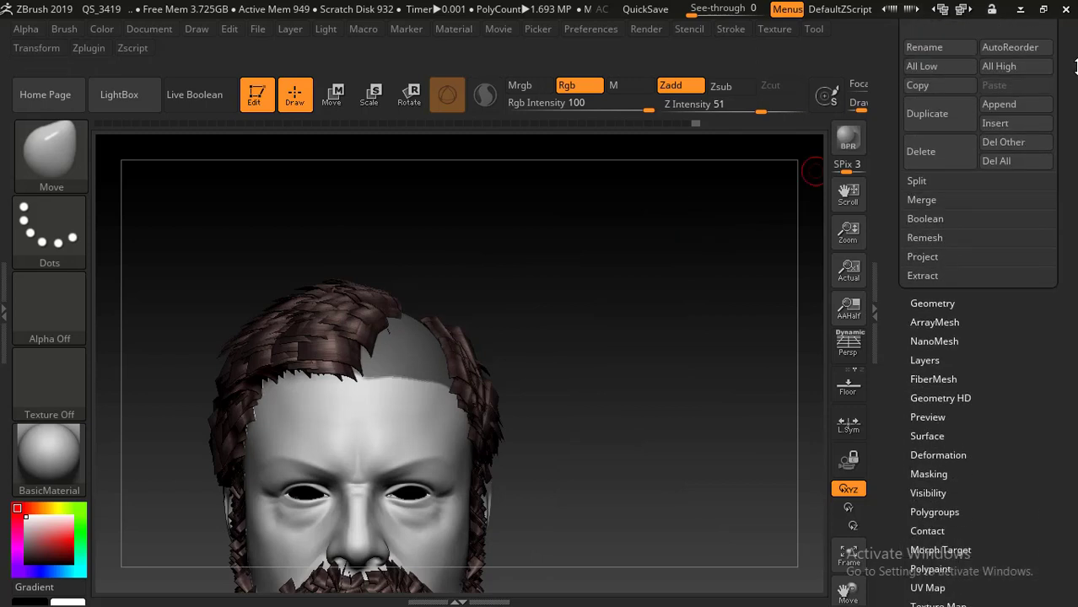
{"action": "scroll", "coordinate": [958, 321], "scroll_direction": "down", "scroll_amount": 5}
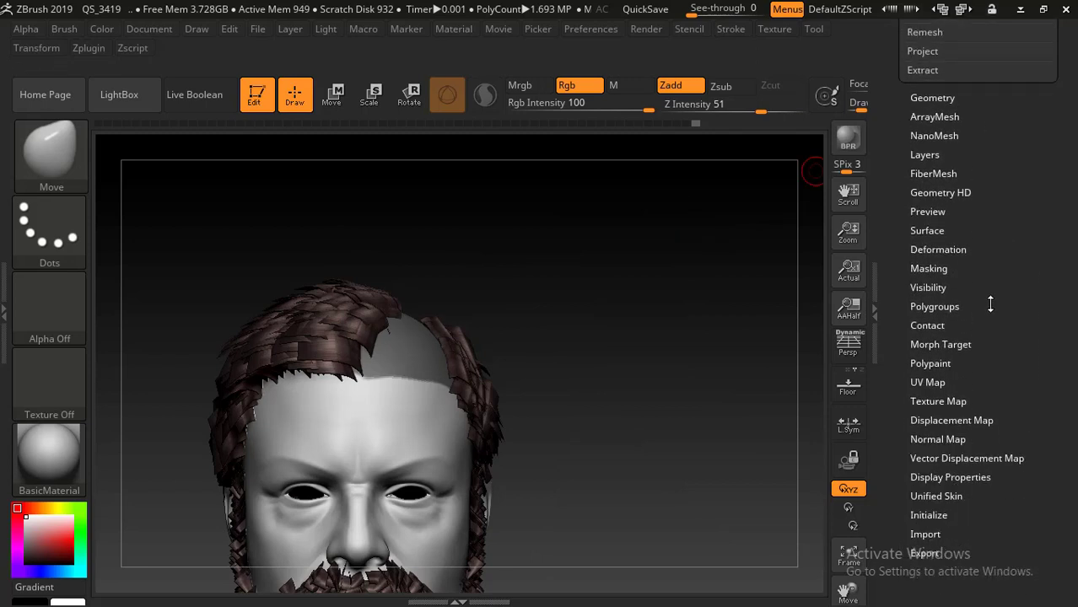
{"action": "left_click", "coordinate": [933, 173]}
{"action": "scroll", "coordinate": [1018, 177], "scroll_direction": "up", "scroll_amount": 7}
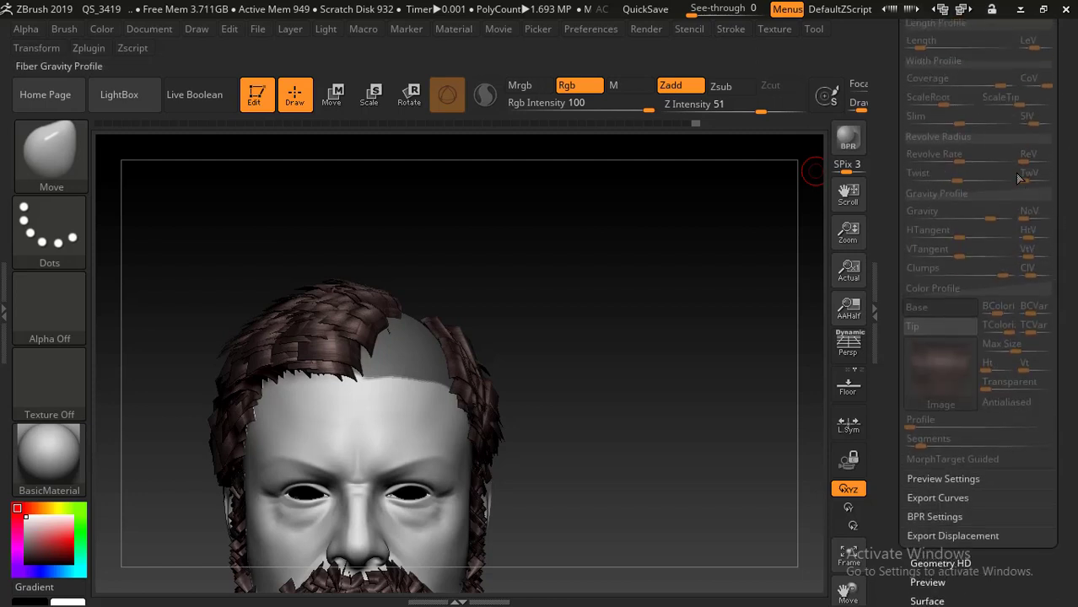
{"action": "scroll", "coordinate": [1056, 225], "scroll_direction": "up", "scroll_amount": 6}
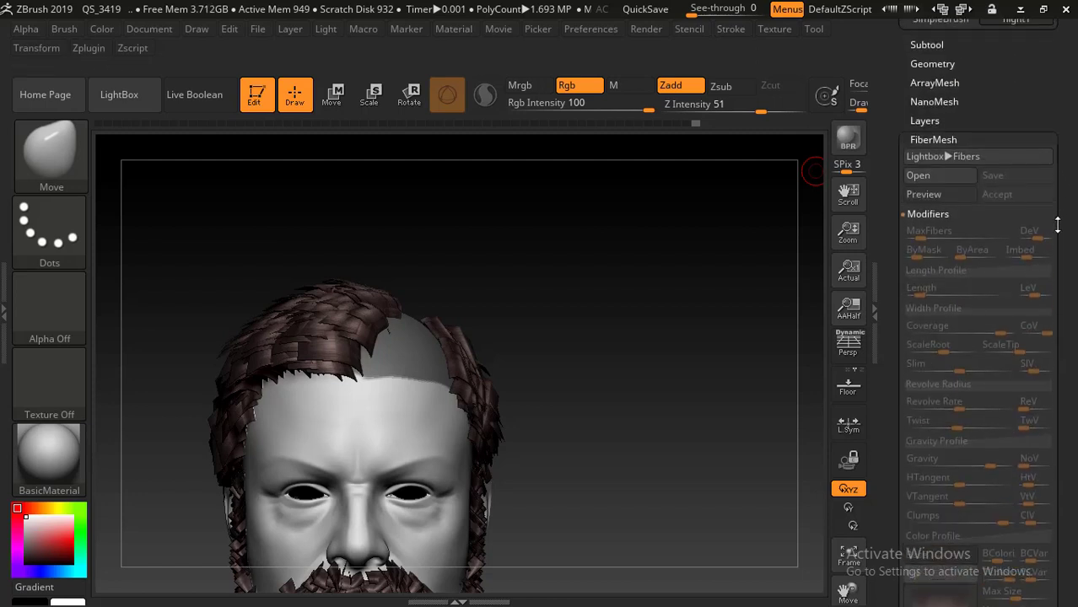
{"action": "left_click", "coordinate": [937, 197]}
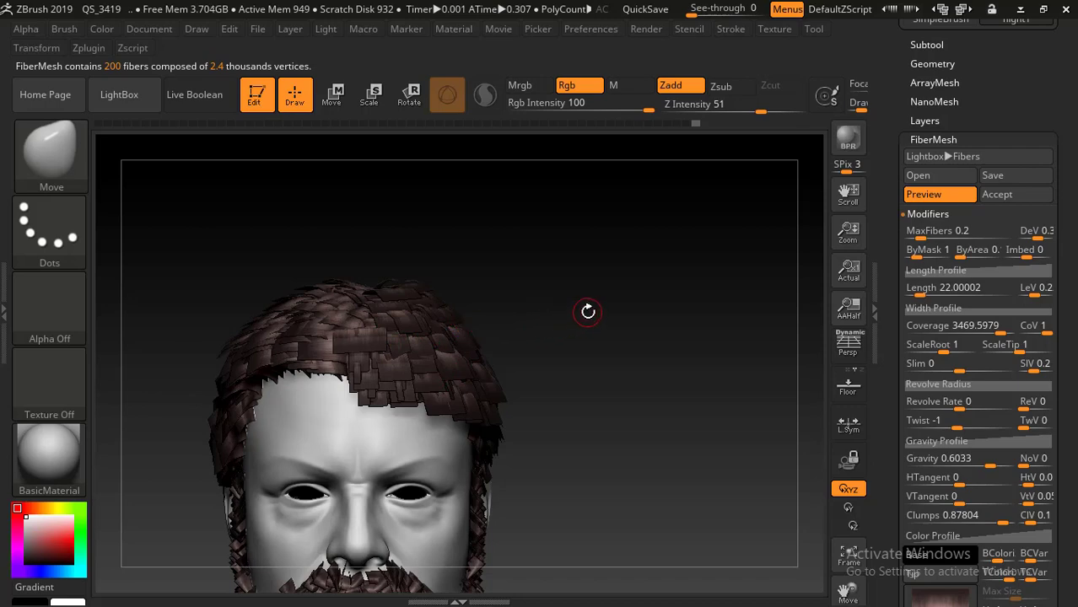
Step: Regenerate the fiber preview with the crown of the head turned toward the view and check the card direction
{"action": "left_click_drag", "start_coordinate": [589, 308], "coordinate": [652, 301]}
{"action": "left_click_drag", "start_coordinate": [637, 222], "coordinate": [816, 335]}
{"action": "key", "text": "Return"}
{"action": "left_click", "coordinate": [927, 195]}
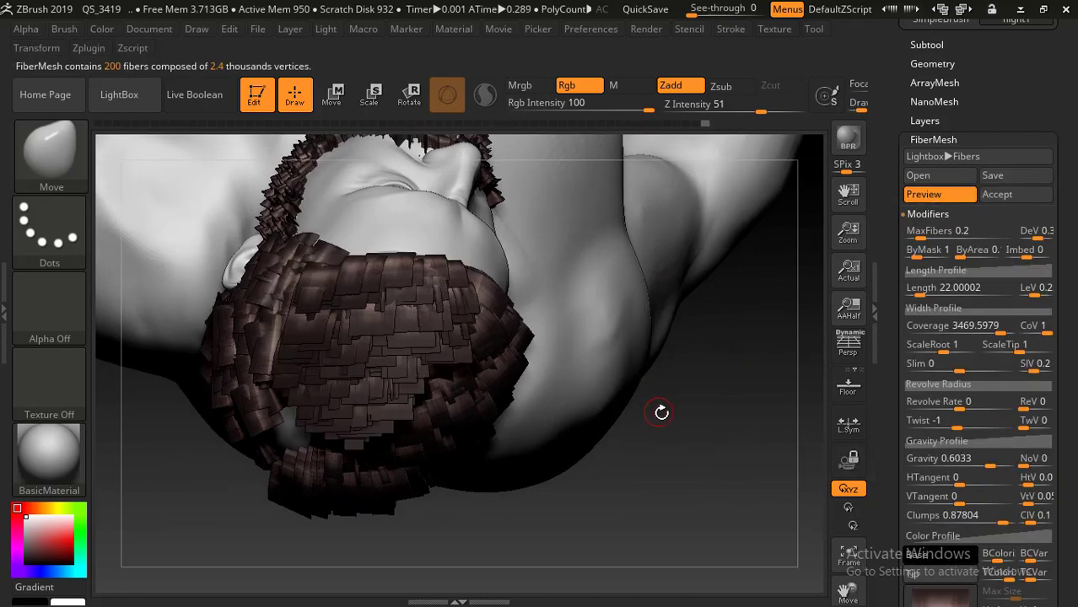
{"action": "left_click_drag", "start_coordinate": [661, 411], "coordinate": [697, 308]}
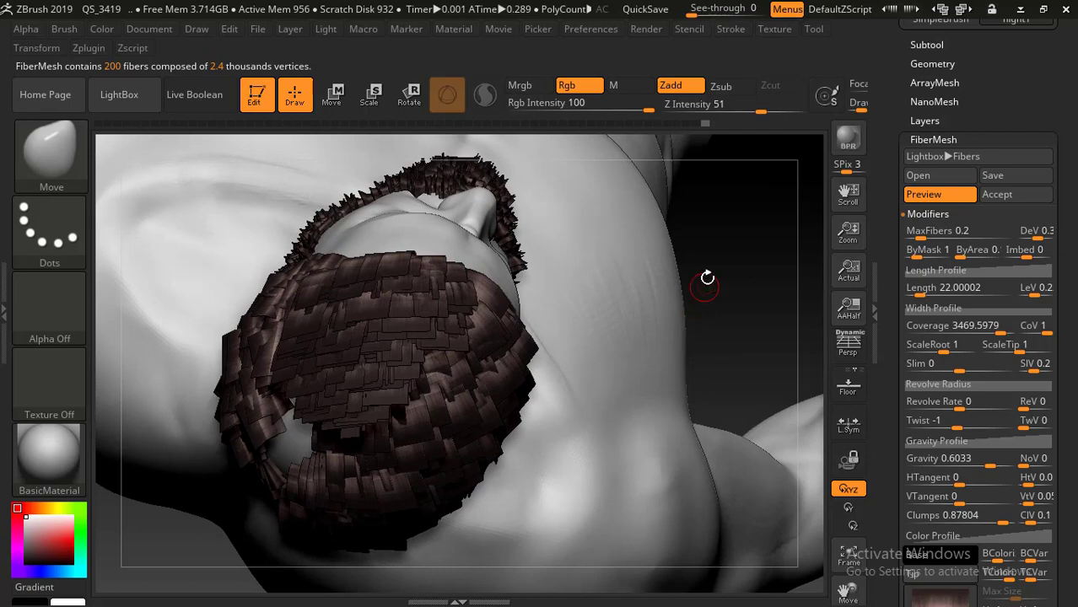
{"action": "mouse_move", "coordinate": [725, 257]}
{"action": "left_mouse_down"}
{"action": "mouse_move", "coordinate": [589, 251]}
{"action": "mouse_move", "coordinate": [601, 298]}
{"action": "mouse_move", "coordinate": [681, 275]}
{"action": "mouse_move", "coordinate": [633, 301]}
{"action": "left_mouse_up"}
Step: Regenerate the fiber preview with the head lying face up in side view, and check how the cards flow
{"action": "left_click_drag", "start_coordinate": [551, 304], "coordinate": [671, 271]}
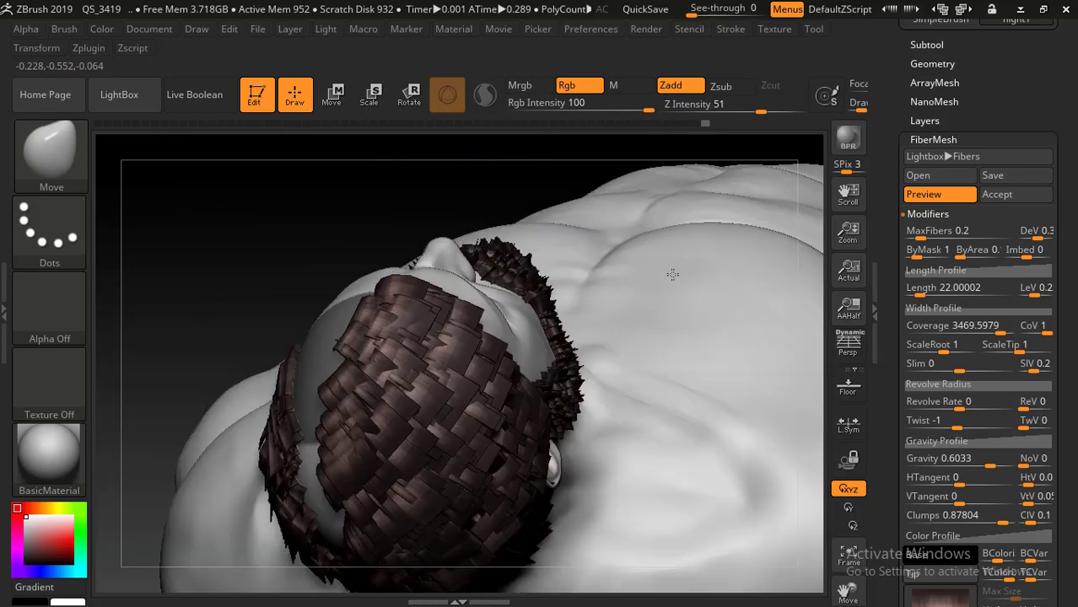
{"action": "left_click_drag", "start_coordinate": [318, 224], "coordinate": [211, 211]}
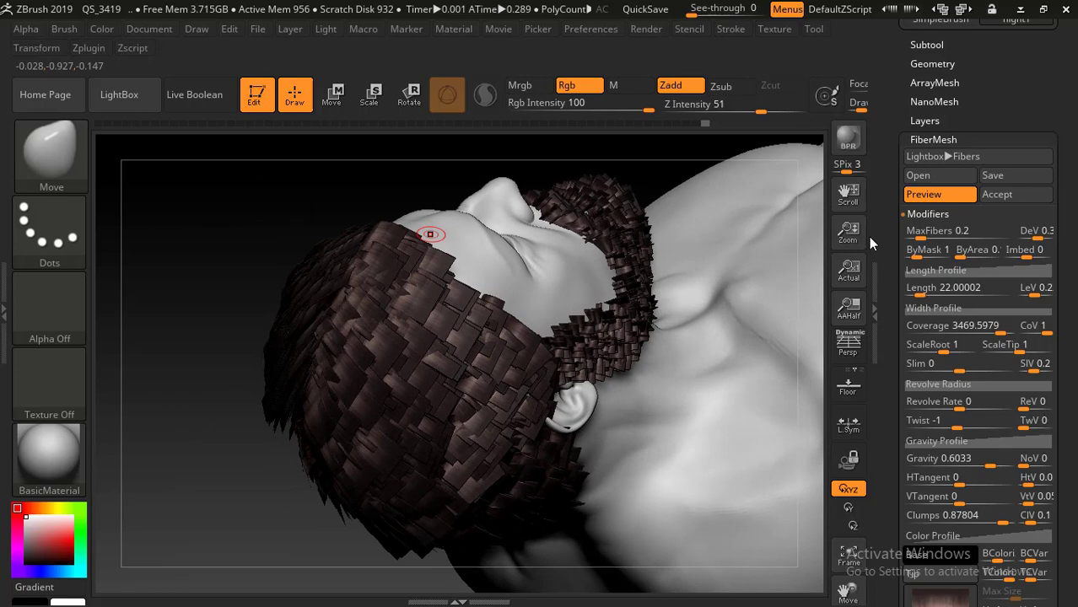
{"action": "left_click", "coordinate": [939, 196]}
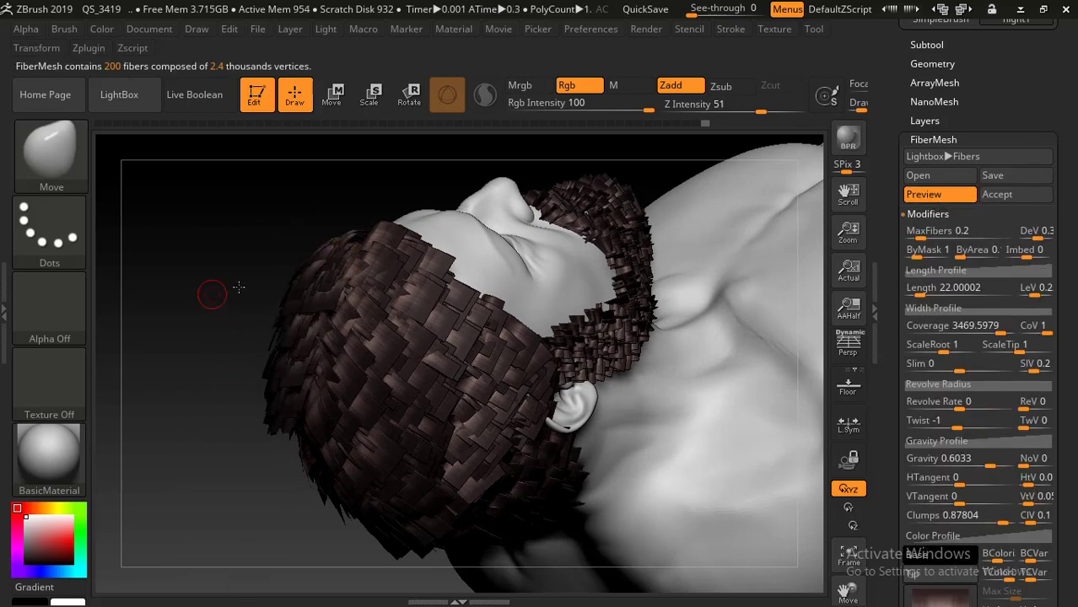
{"action": "left_click_drag", "start_coordinate": [238, 287], "coordinate": [651, 199]}
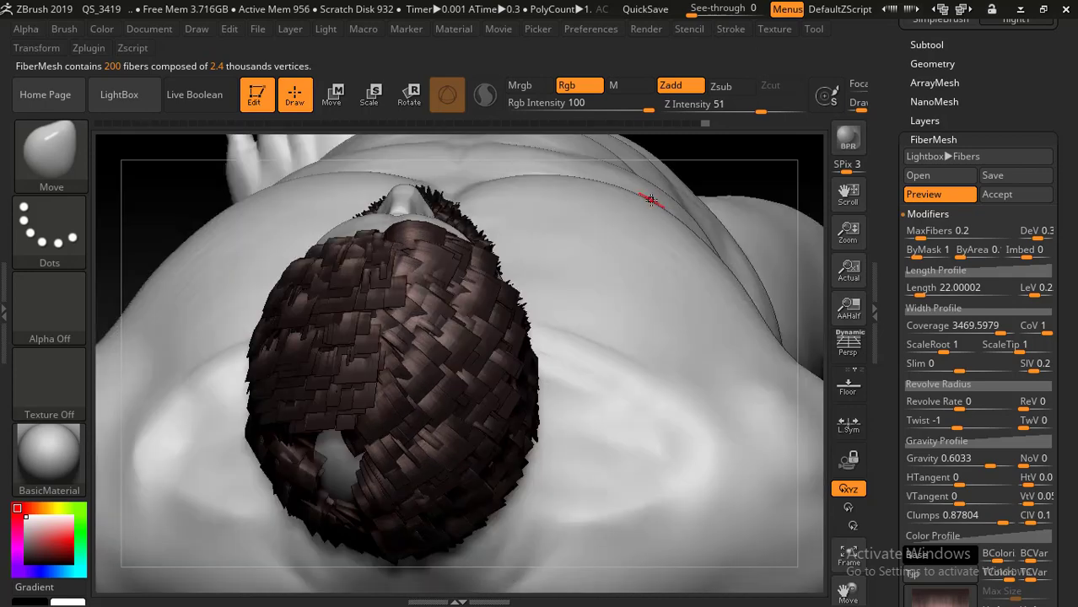
{"action": "left_click_drag", "start_coordinate": [705, 171], "coordinate": [243, 211]}
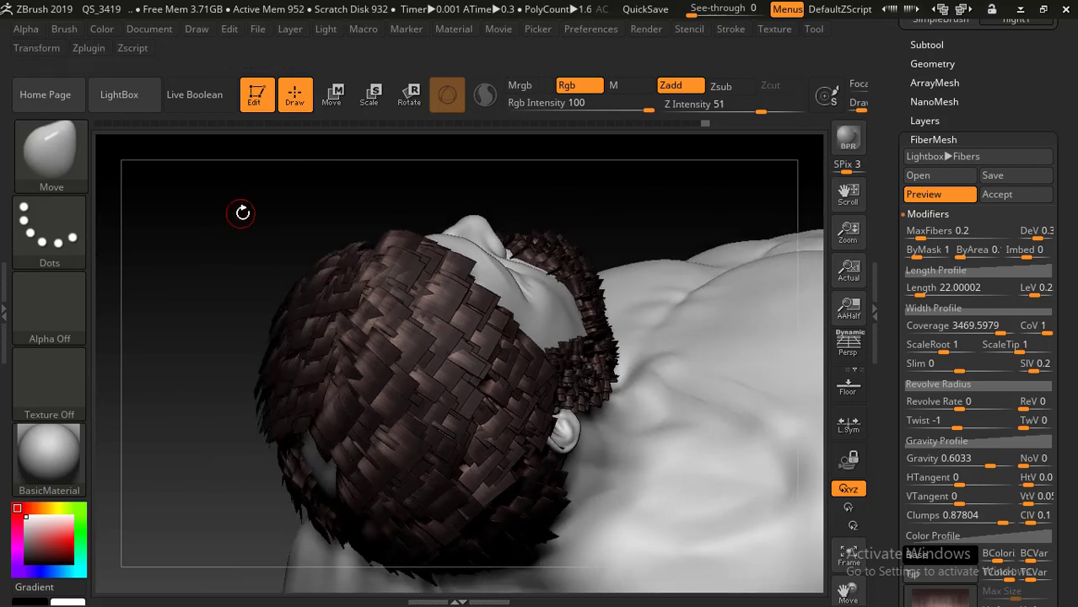
Step: Set the scalp patch preview's MaxFibers to 0.1 and check the card density from the side
{"action": "left_click", "coordinate": [921, 239]}
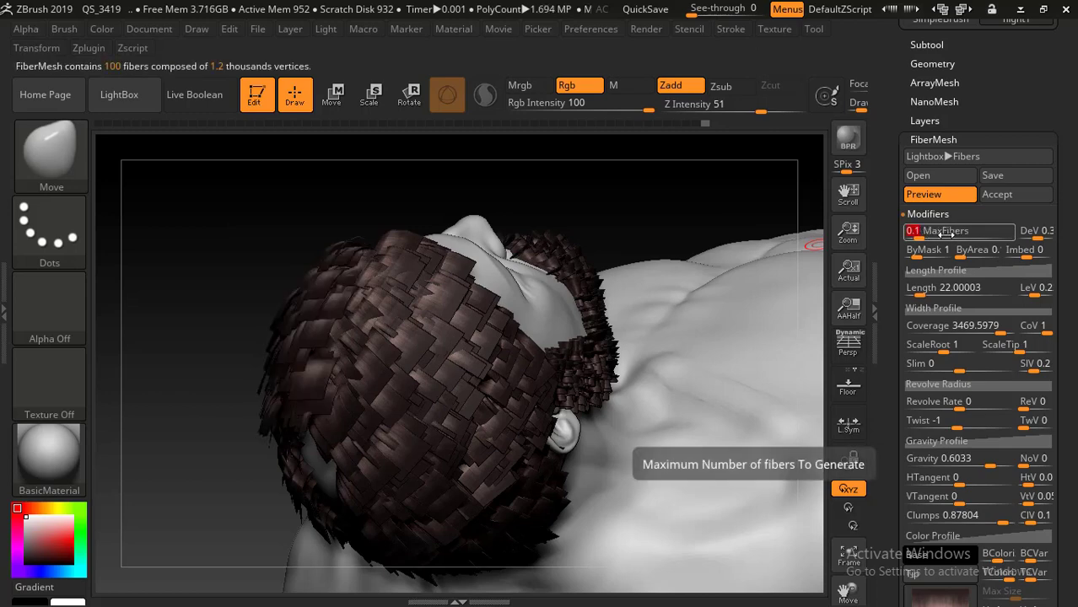
{"action": "left_click_drag", "start_coordinate": [691, 207], "coordinate": [660, 201]}
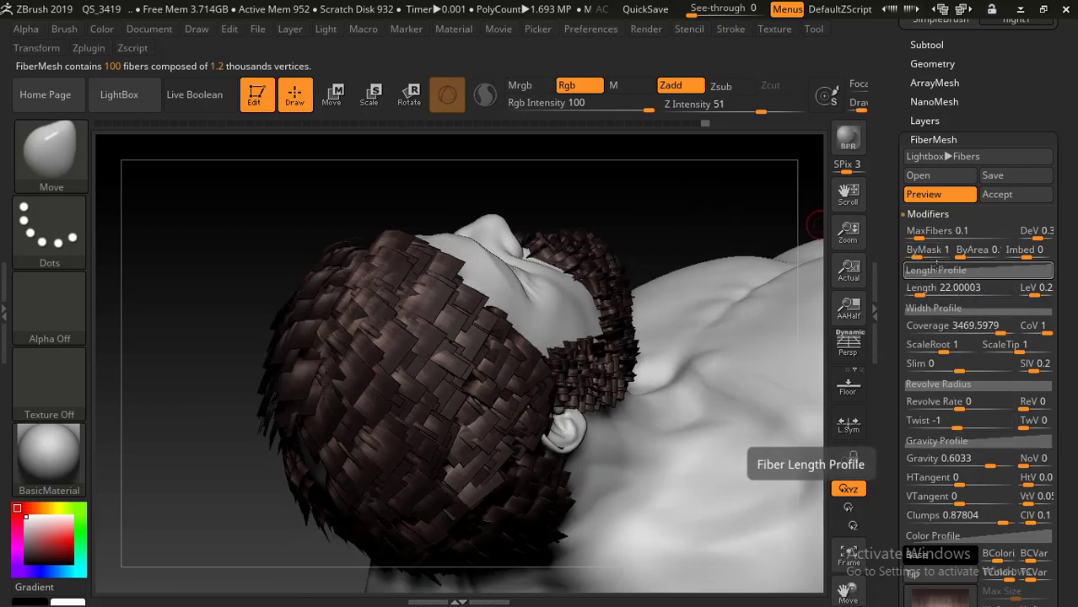
{"action": "left_click_drag", "start_coordinate": [654, 205], "coordinate": [658, 207]}
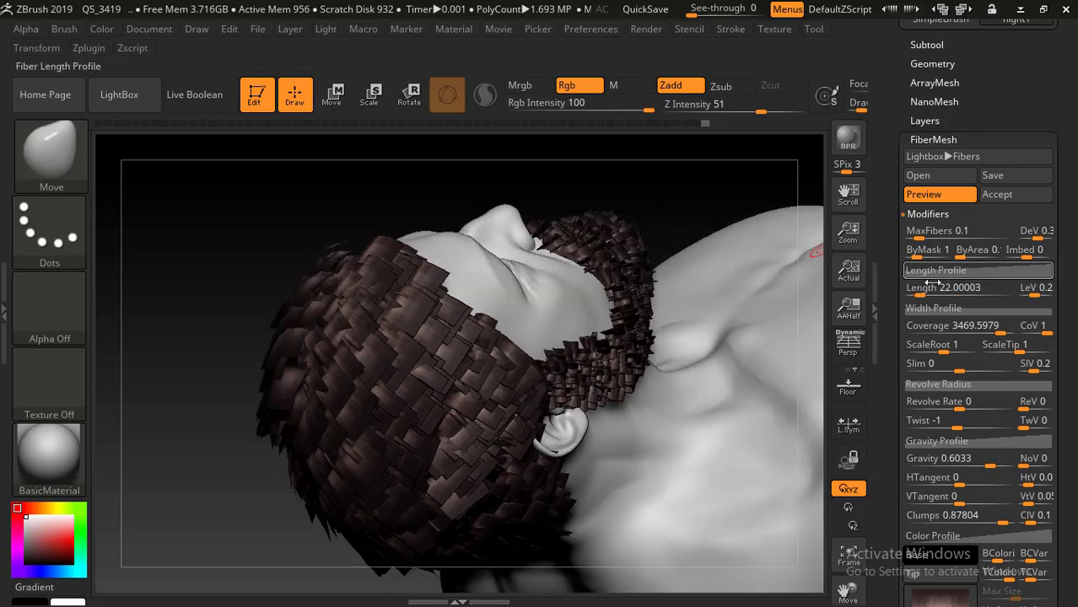
Step: Set the previewed scalp patch cards' FiberMesh Length to 25
{"action": "left_click_drag", "start_coordinate": [920, 292], "coordinate": [918, 294]}
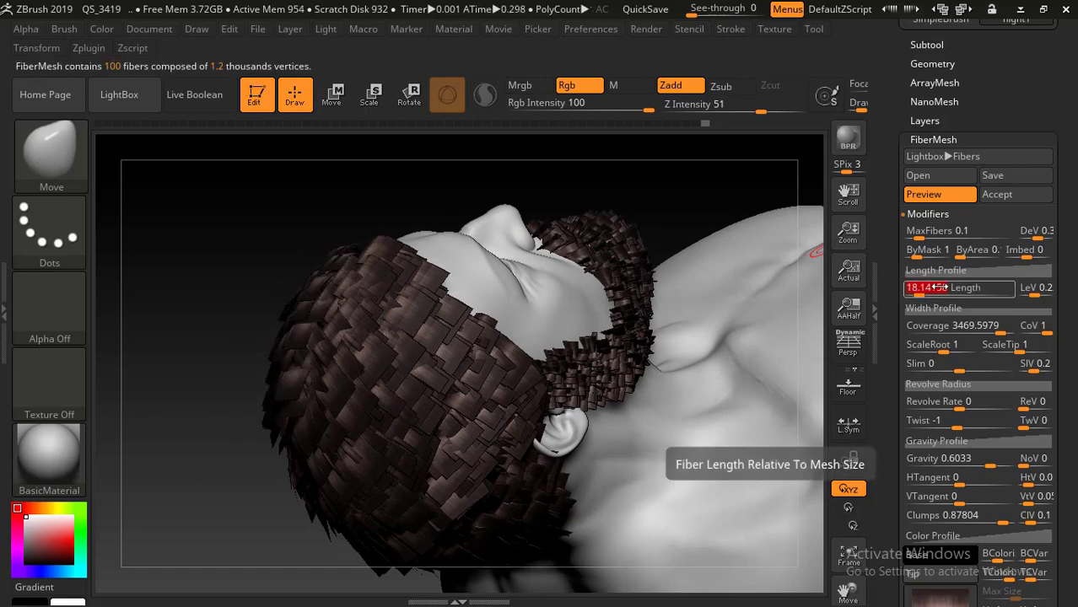
{"action": "type", "text": "25"}
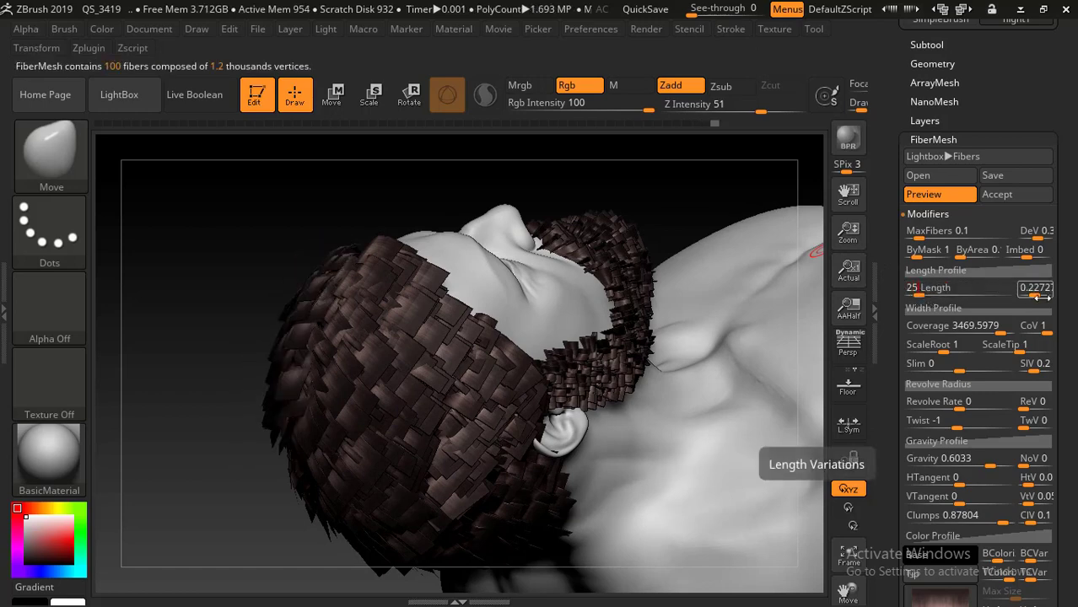
{"action": "key", "text": "Return"}
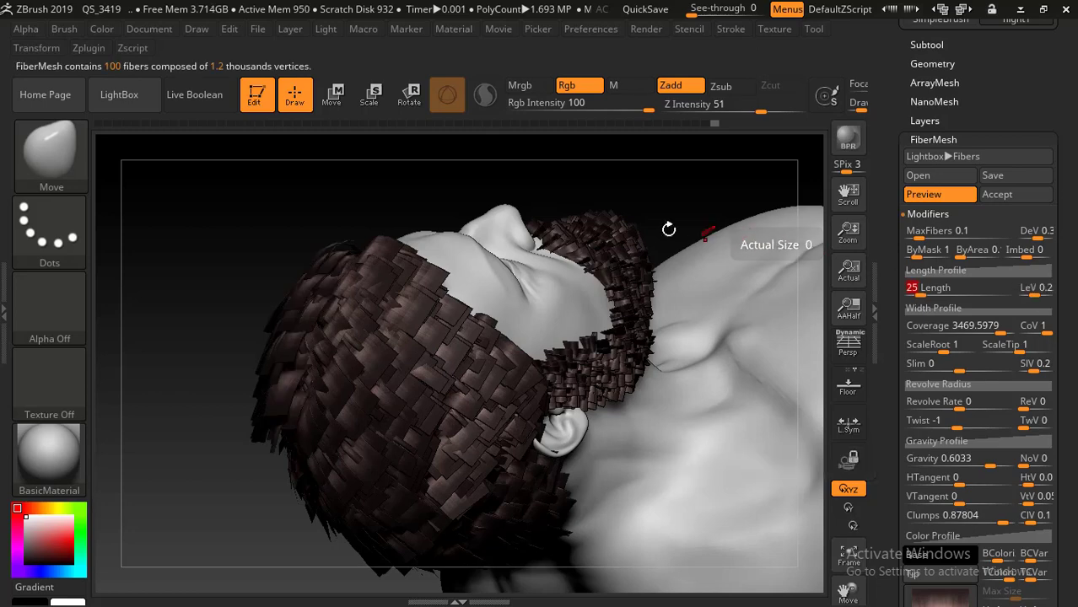
Step: Regenerate the scalp patch's fiber preview with the head lying back in three-quarter view, and check the hairline from the front
{"action": "left_click_drag", "start_coordinate": [609, 192], "coordinate": [302, 231]}
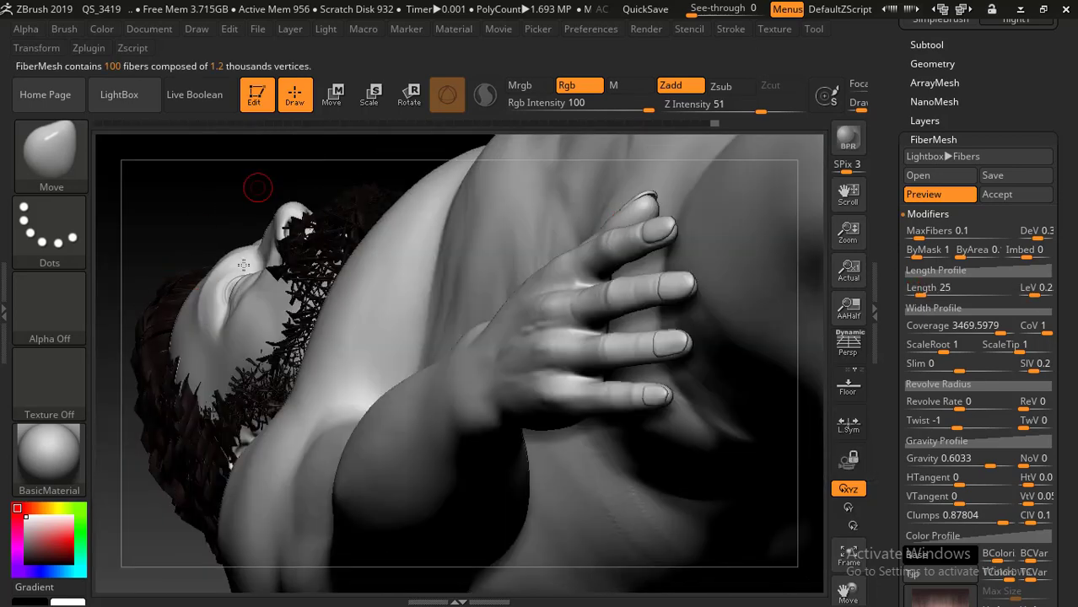
{"action": "mouse_move", "coordinate": [244, 264]}
{"action": "left_mouse_down"}
{"action": "mouse_move", "coordinate": [226, 384]}
{"action": "mouse_move", "coordinate": [573, 323]}
{"action": "mouse_move", "coordinate": [527, 307]}
{"action": "mouse_move", "coordinate": [358, 299]}
{"action": "left_mouse_up"}
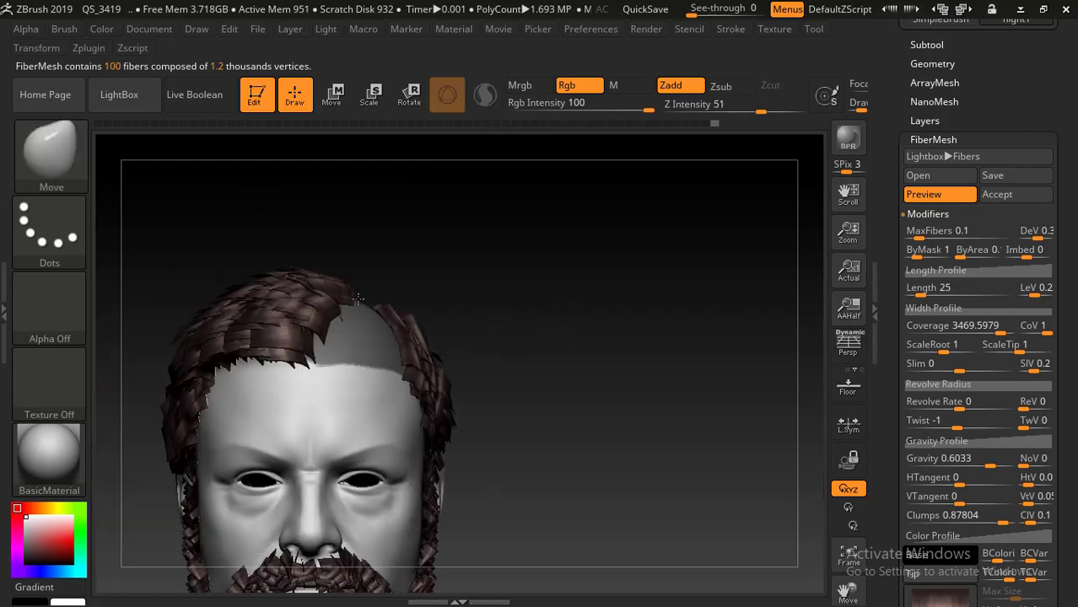
{"action": "left_click_drag", "start_coordinate": [522, 267], "coordinate": [545, 256]}
{"action": "left_click_drag", "start_coordinate": [635, 233], "coordinate": [462, 267]}
{"action": "left_click_drag", "start_coordinate": [246, 397], "coordinate": [257, 223]}
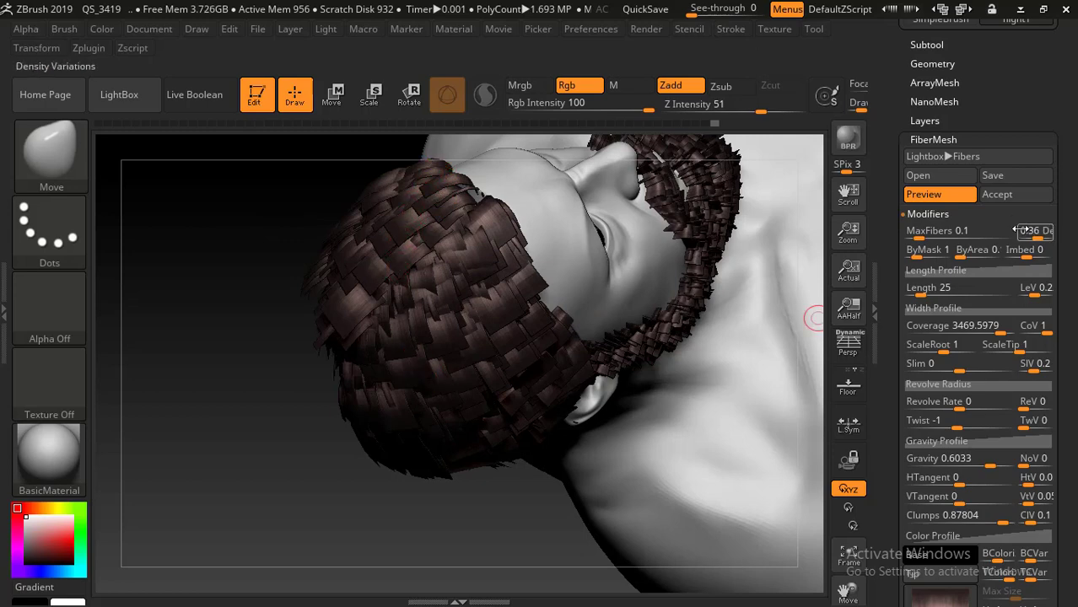
{"action": "left_click", "coordinate": [938, 195]}
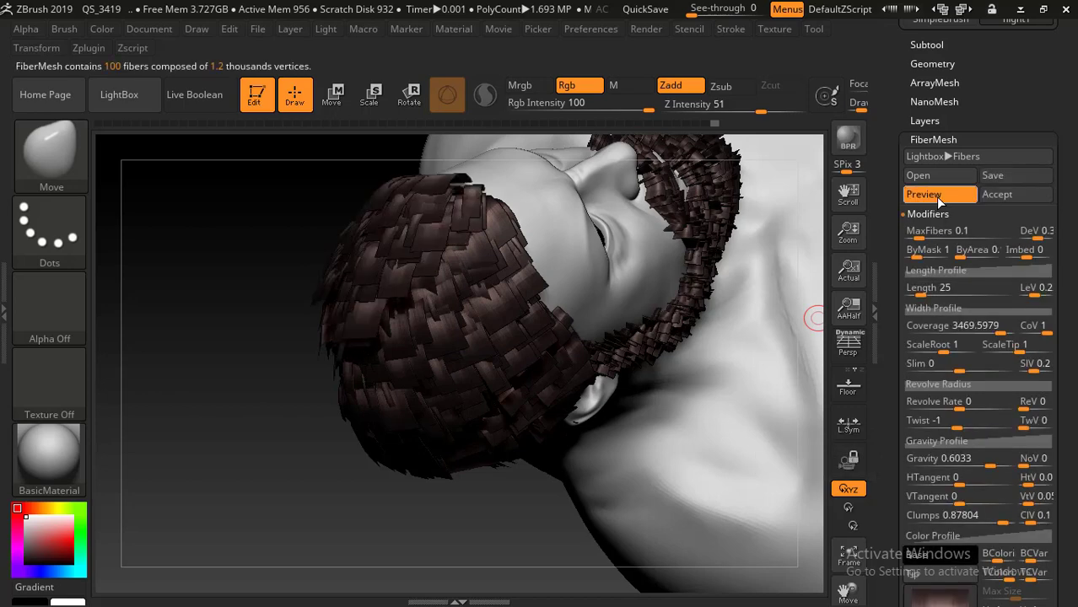
{"action": "left_click_drag", "start_coordinate": [199, 380], "coordinate": [653, 356]}
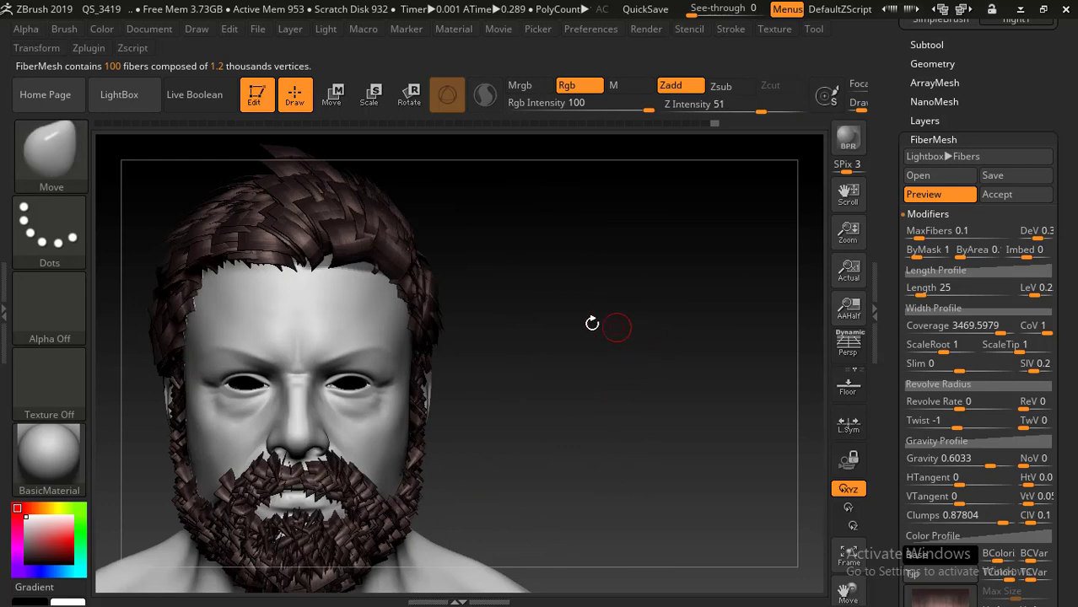
{"action": "left_click_drag", "start_coordinate": [578, 296], "coordinate": [559, 249], "text": "alt"}
{"action": "left_click_drag", "start_coordinate": [558, 249], "coordinate": [604, 333], "text": "alt"}
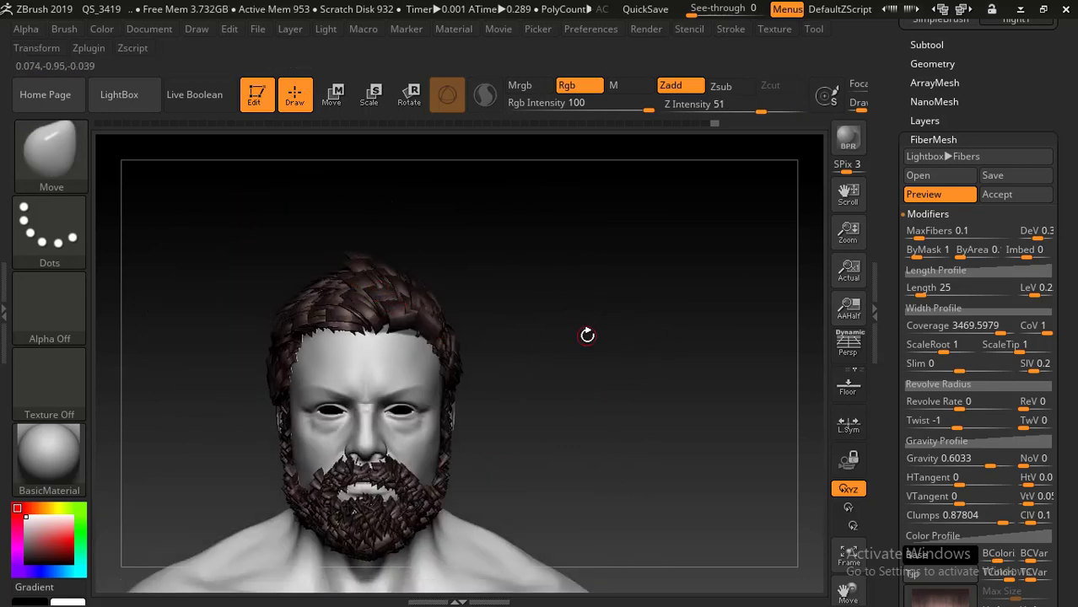
{"action": "left_click_drag", "start_coordinate": [584, 332], "coordinate": [422, 341], "text": "alt"}
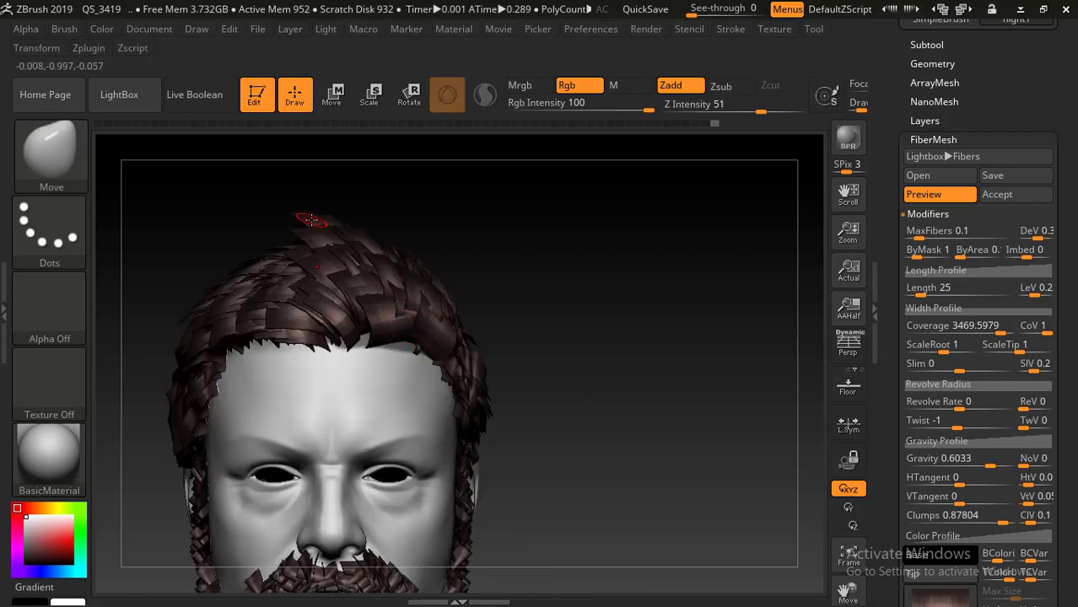
Step: Regenerate the fiber preview from behind the crown, and check the card flow from above the head
{"action": "mouse_move", "coordinate": [649, 258]}
{"action": "left_mouse_down"}
{"action": "mouse_move", "coordinate": [725, 266]}
{"action": "mouse_move", "coordinate": [739, 366]}
{"action": "mouse_move", "coordinate": [666, 280]}
{"action": "mouse_move", "coordinate": [659, 303]}
{"action": "mouse_move", "coordinate": [668, 310]}
{"action": "mouse_move", "coordinate": [691, 255]}
{"action": "mouse_move", "coordinate": [722, 230]}
{"action": "left_mouse_up"}
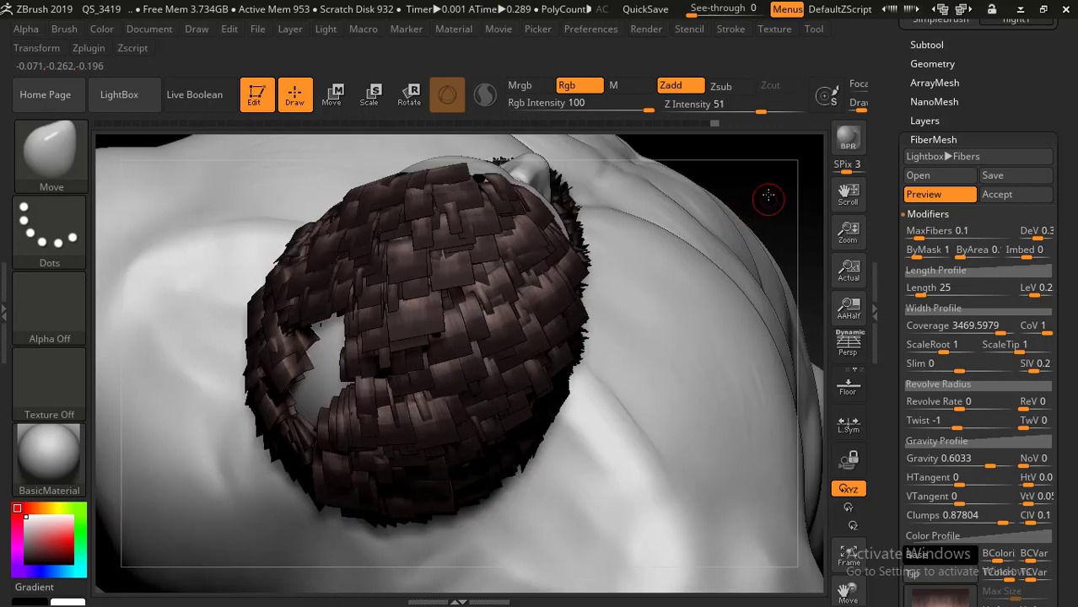
{"action": "left_click_drag", "start_coordinate": [768, 196], "coordinate": [690, 225]}
{"action": "left_click", "coordinate": [938, 199]}
{"action": "left_click", "coordinate": [937, 198]}
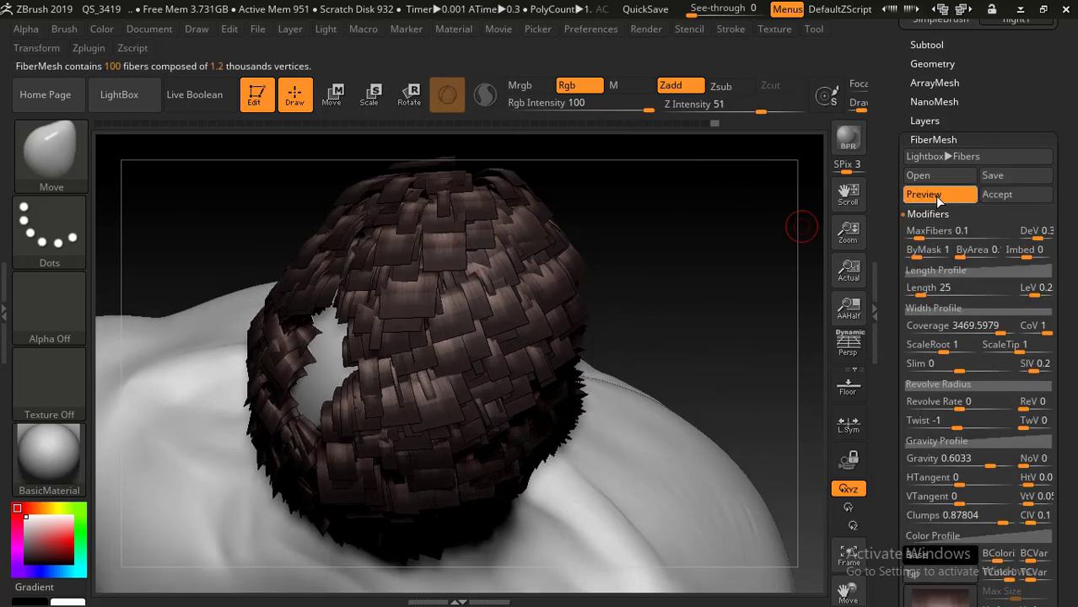
{"action": "left_click_drag", "start_coordinate": [681, 219], "coordinate": [681, 332]}
{"action": "left_click_drag", "start_coordinate": [667, 266], "coordinate": [686, 273], "text": "shift"}
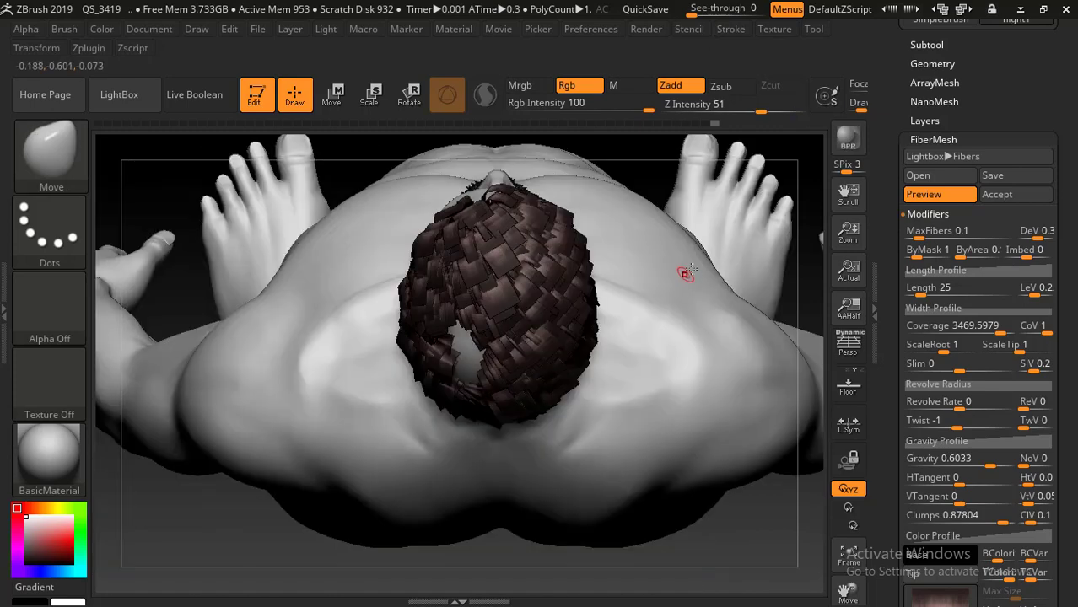
{"action": "left_click_drag", "start_coordinate": [759, 566], "coordinate": [713, 560]}
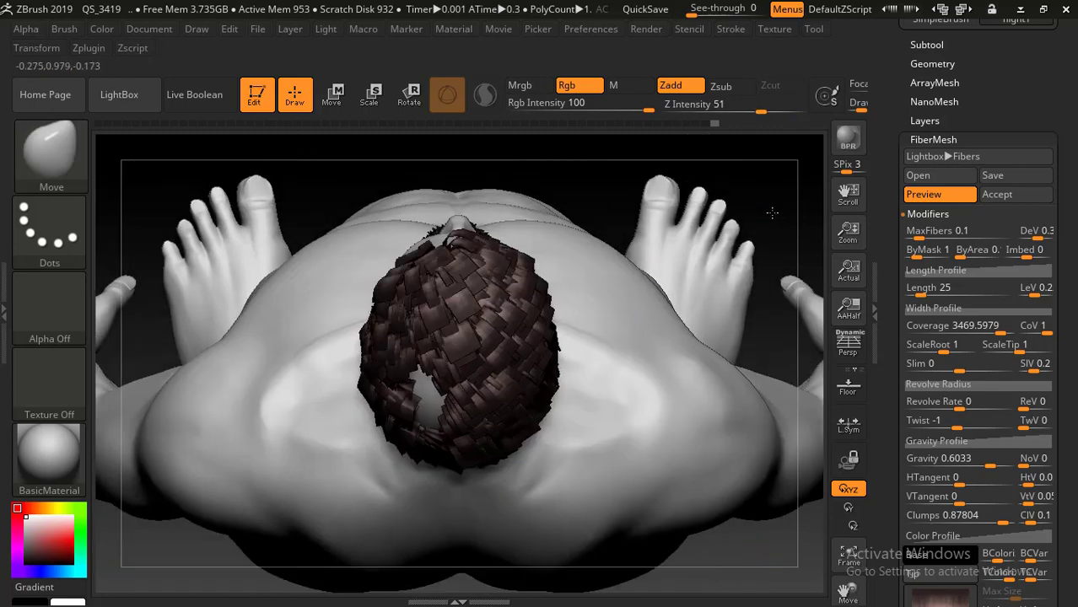
{"action": "left_click_drag", "start_coordinate": [772, 214], "coordinate": [709, 215]}
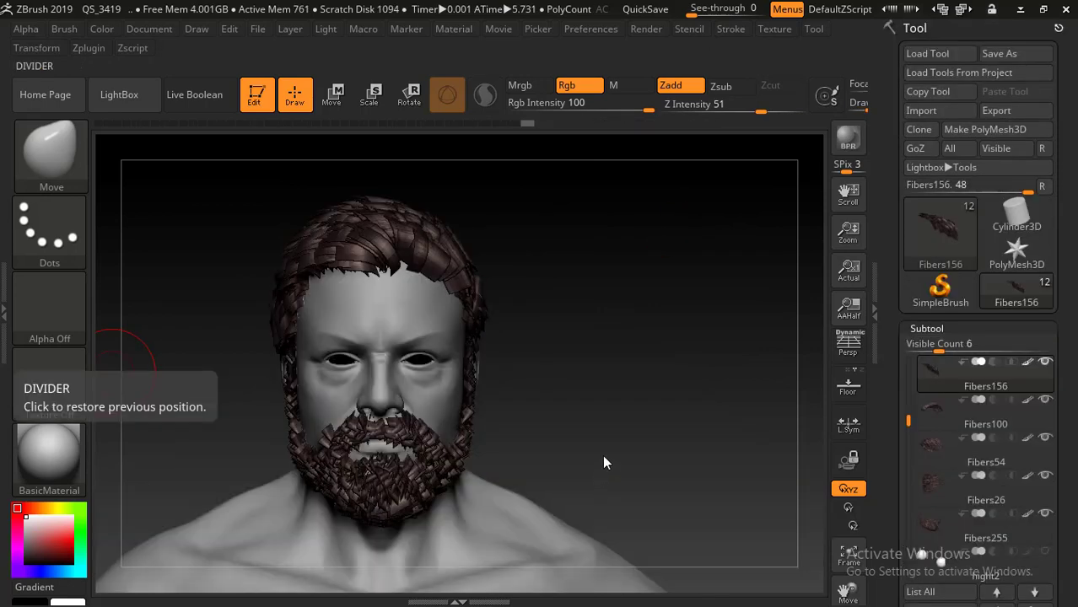
Step: Select the hight1 subtool, hide all other subtools, and turn off its polygroup wireframe display
{"action": "left_click_drag", "start_coordinate": [644, 399], "coordinate": [404, 347]}
{"action": "left_click_drag", "start_coordinate": [276, 318], "coordinate": [207, 322]}
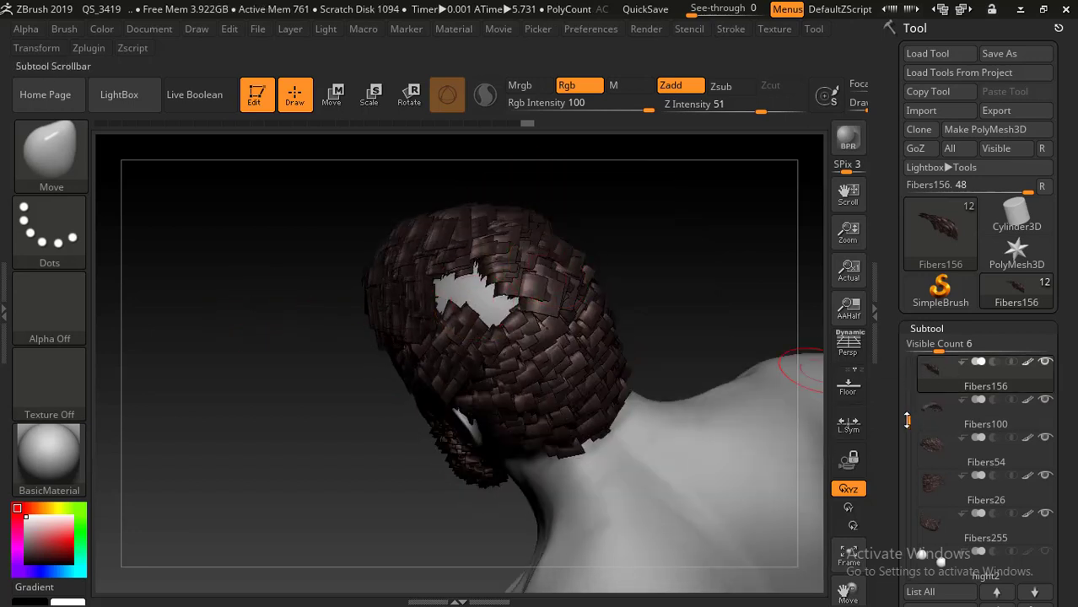
{"action": "left_click_drag", "start_coordinate": [908, 419], "coordinate": [912, 331]}
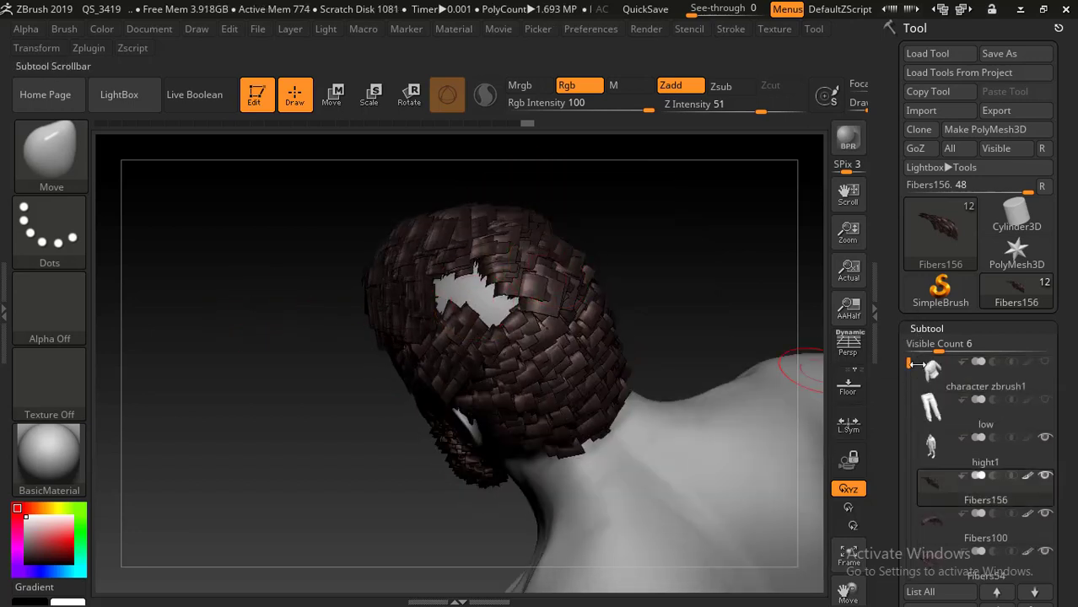
{"action": "left_click", "coordinate": [933, 447]}
{"action": "left_click", "coordinate": [1044, 438]}
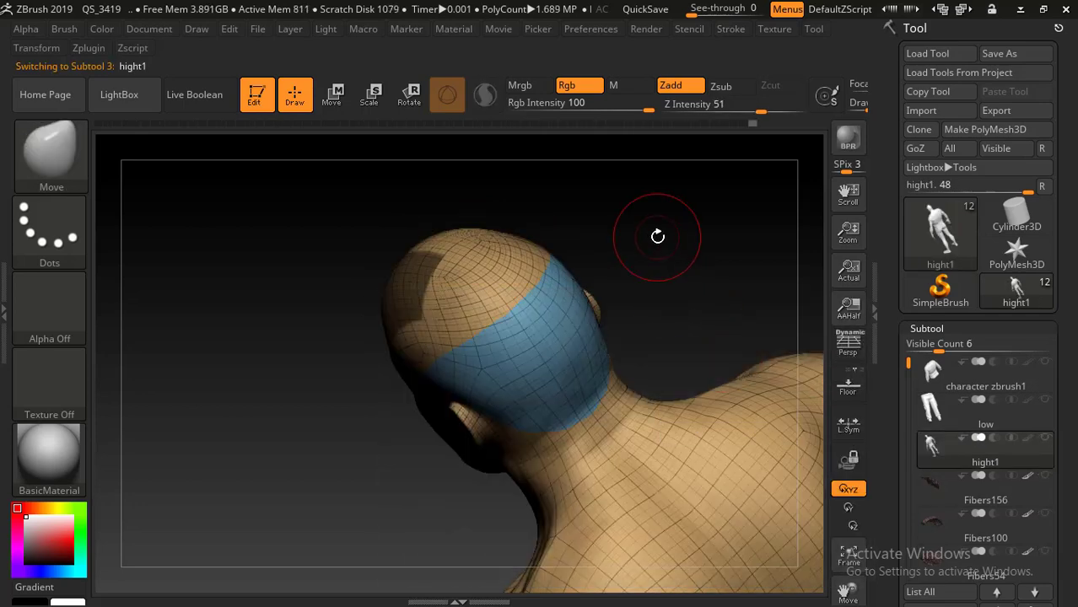
{"action": "key", "text": "shift+f"}
Step: Clear the old mask from the front of the scalp and mask a rough patch over the bare crown
{"action": "left_click_drag", "start_coordinate": [656, 232], "coordinate": [582, 244]}
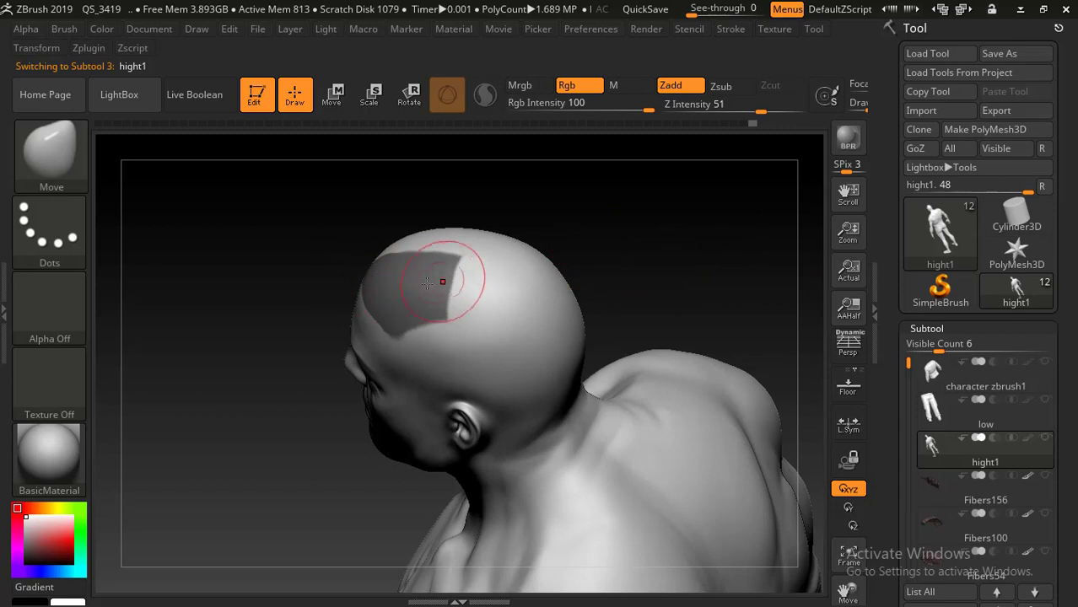
{"action": "key", "text": "ctrl"}
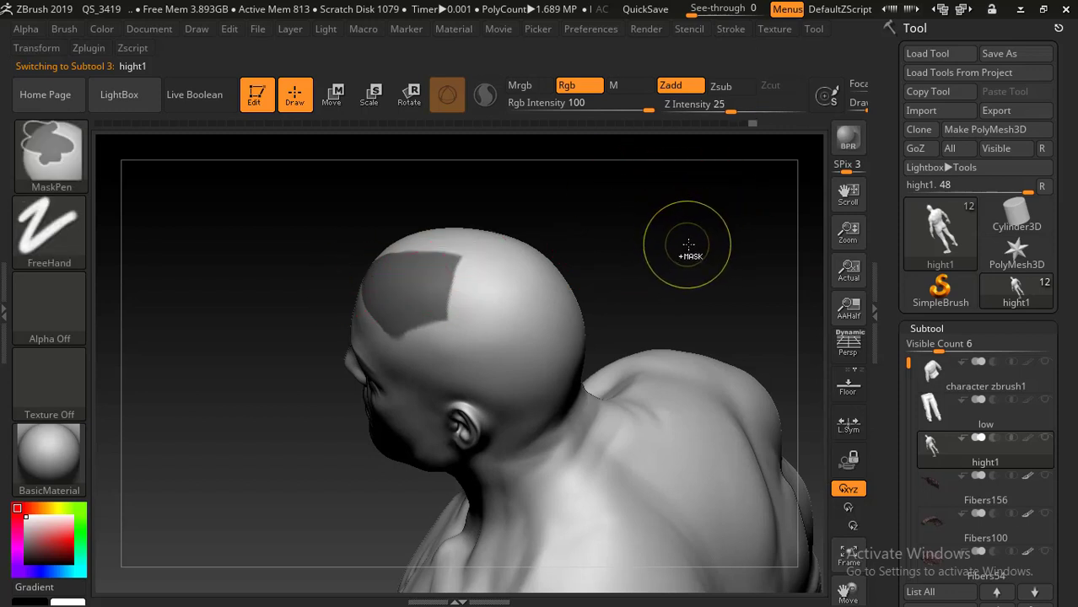
{"action": "mouse_move", "coordinate": [705, 226]}
{"action": "left_mouse_down", "text": "ctrl"}
{"action": "mouse_move", "coordinate": [741, 244]}
{"action": "mouse_move", "coordinate": [716, 253]}
{"action": "left_mouse_up", "text": "ctrl"}
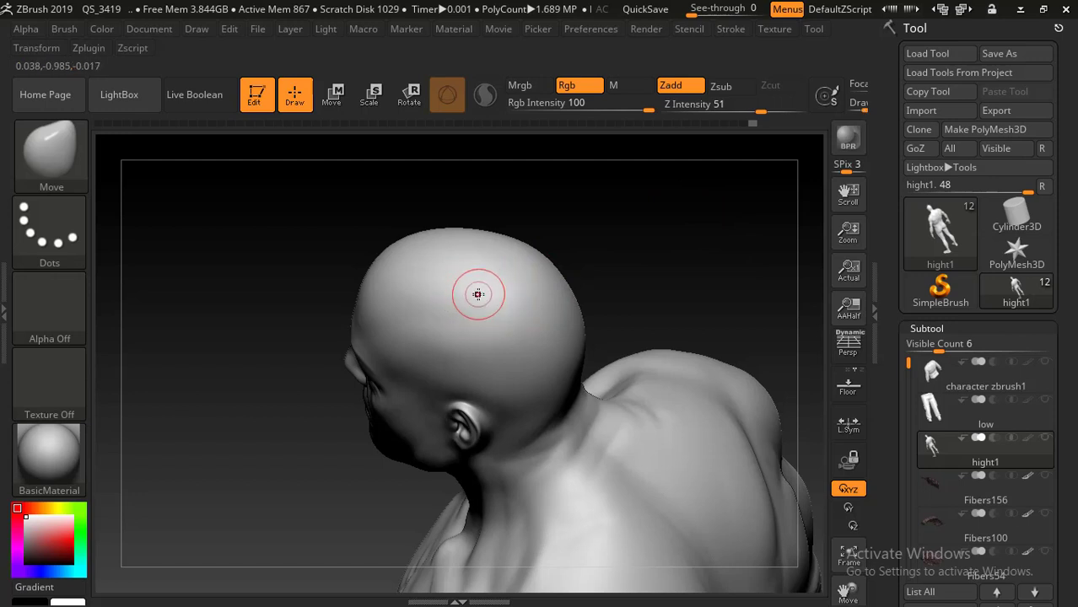
{"action": "left_click_drag", "start_coordinate": [491, 305], "coordinate": [497, 308], "text": "ctrl"}
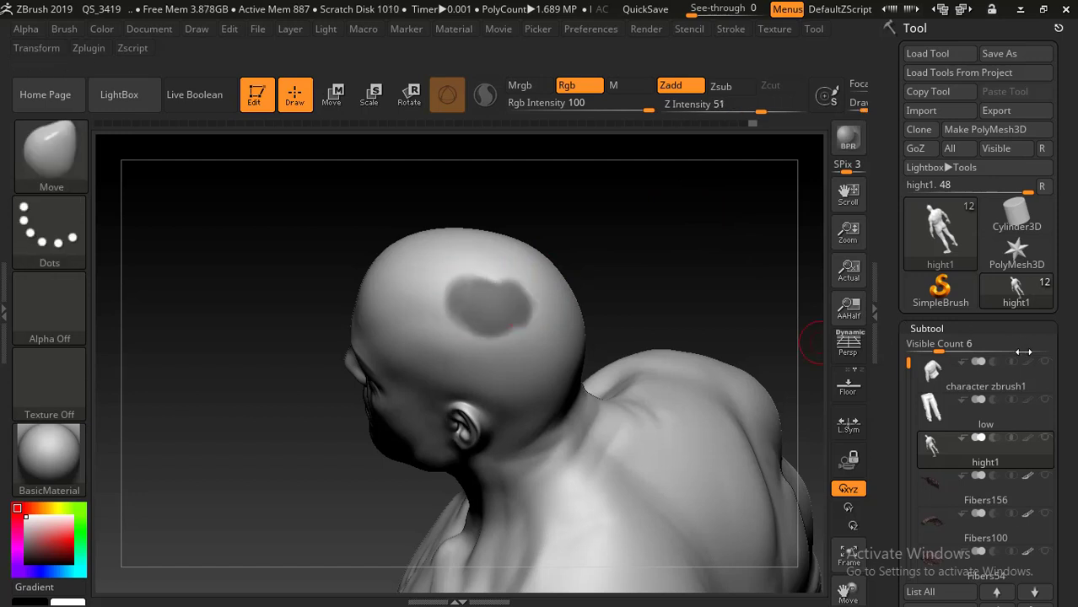
Step: Show the Fibers156, Fibers100, Fibers54, Fibers26 and Fibers255 subtools over the masked head
{"action": "left_click_drag", "start_coordinate": [1060, 415], "coordinate": [1055, 276]}
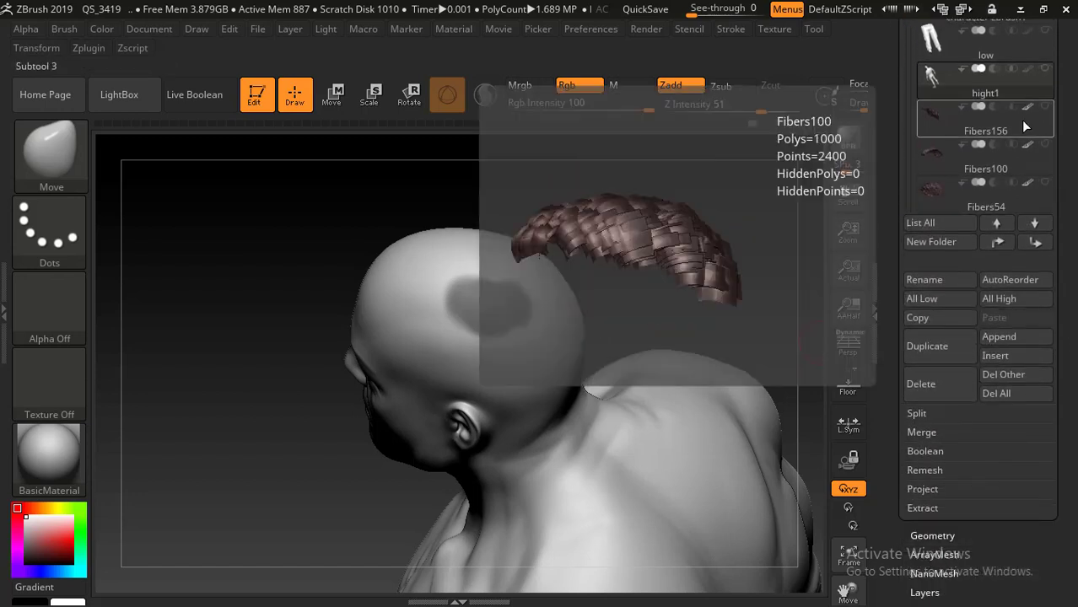
{"action": "left_click", "coordinate": [1045, 107]}
{"action": "left_click", "coordinate": [1045, 144]}
{"action": "left_click", "coordinate": [1044, 183]}
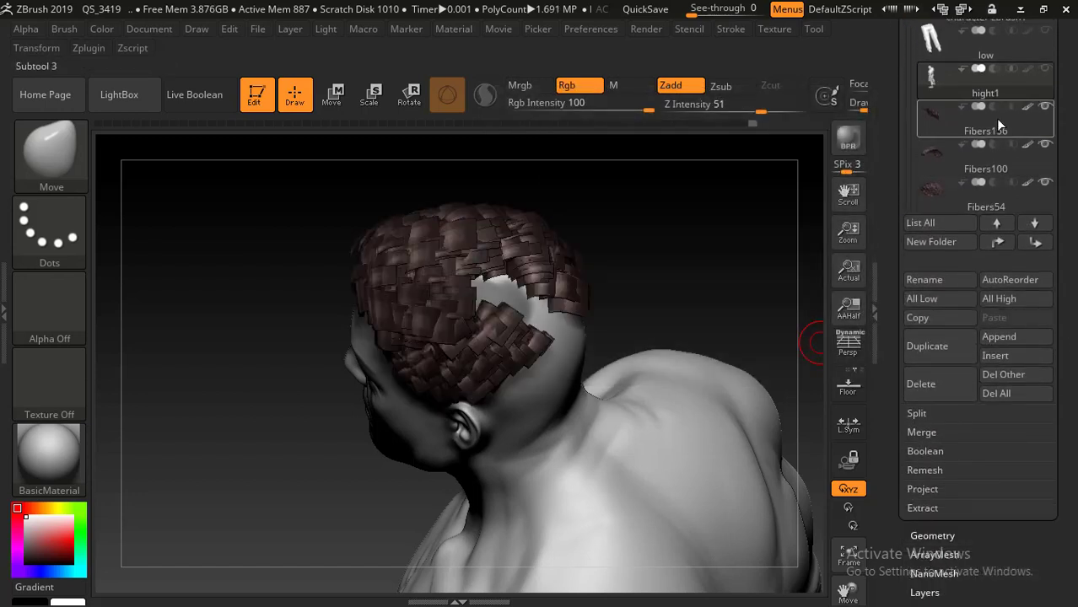
{"action": "left_click", "coordinate": [1030, 61]}
{"action": "left_click_drag", "start_coordinate": [1060, 67], "coordinate": [1060, 160]}
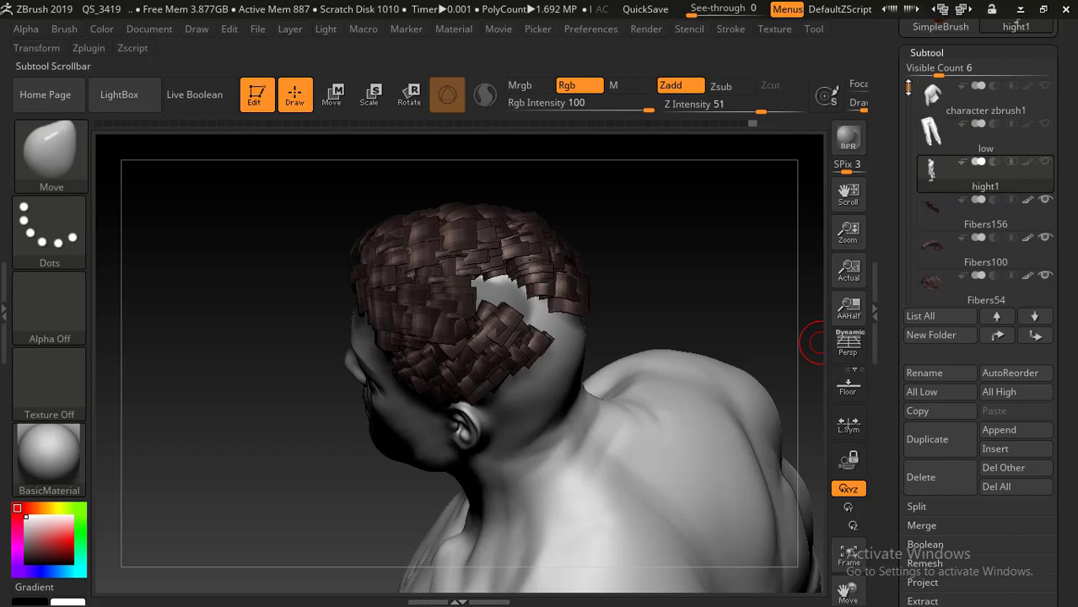
{"action": "left_click_drag", "start_coordinate": [909, 87], "coordinate": [911, 144]}
{"action": "left_click", "coordinate": [1044, 199]}
{"action": "left_click", "coordinate": [1044, 237]}
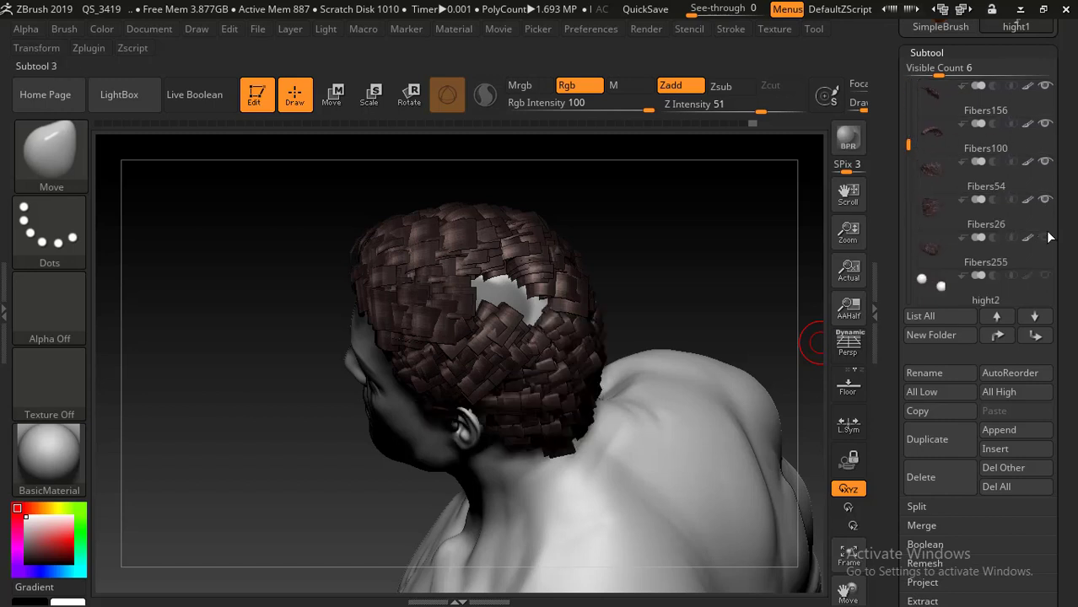
Step: Extend the mask on hight1 to fill the whole bare gap between the hair cards at the crown
{"action": "left_click_drag", "start_coordinate": [699, 256], "coordinate": [495, 285]}
{"action": "key", "text": "ctrl"}
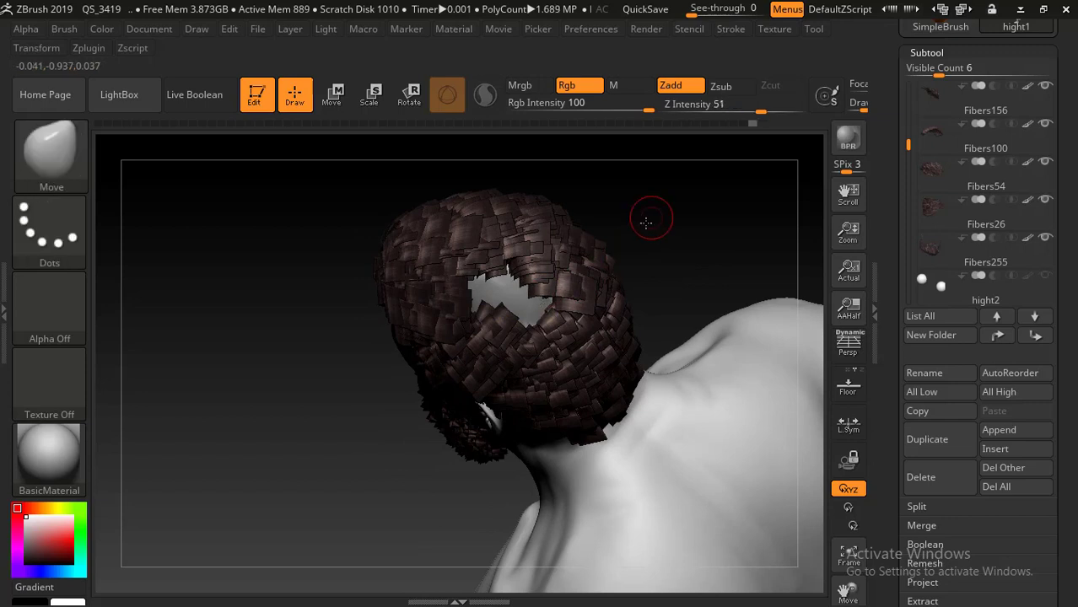
{"action": "left_click_drag", "start_coordinate": [645, 221], "coordinate": [590, 261]}
{"action": "key", "text": "ctrl"}
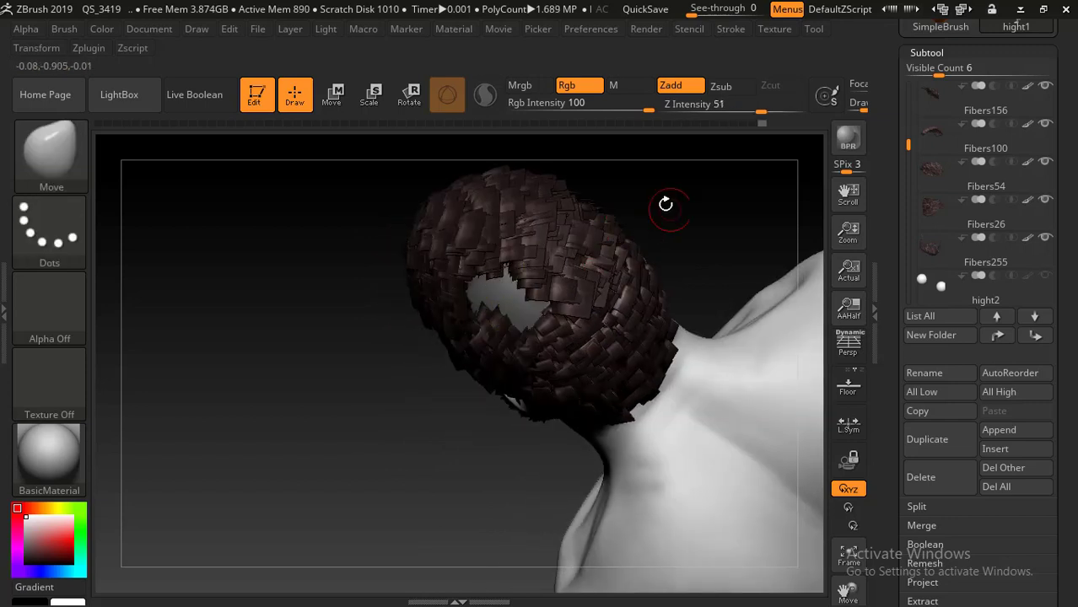
{"action": "left_click_drag", "start_coordinate": [669, 200], "coordinate": [539, 252]}
{"action": "key", "text": "ctrl"}
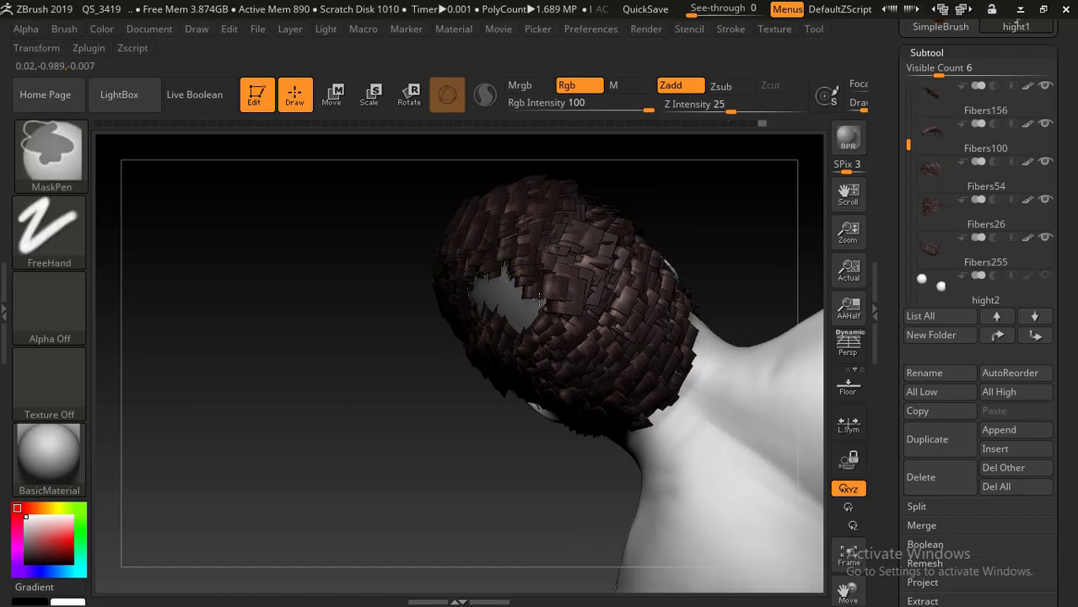
{"action": "left_click_drag", "start_coordinate": [722, 187], "coordinate": [753, 180]}
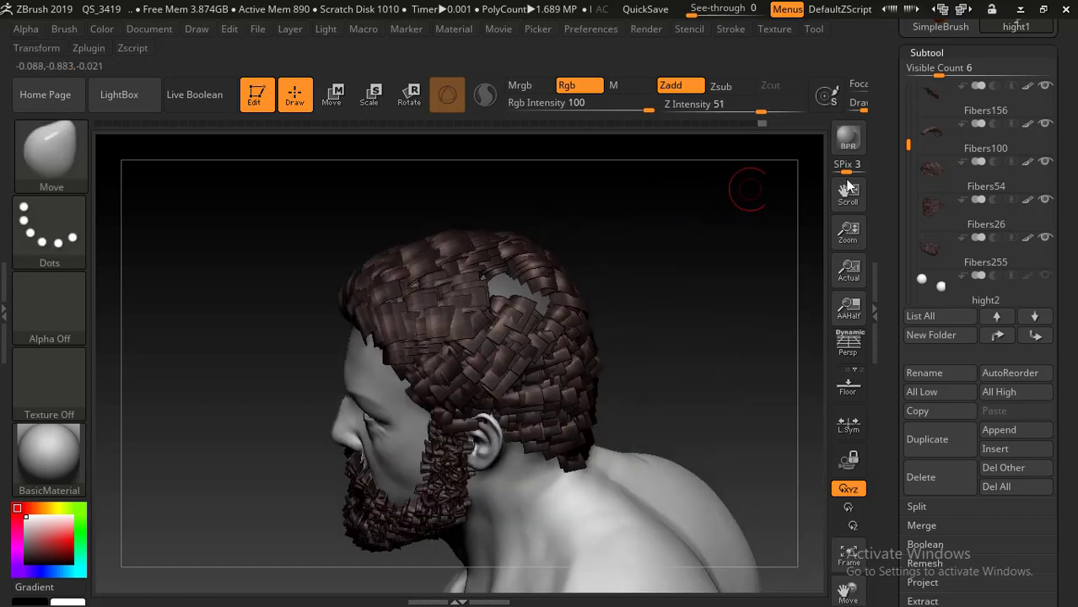
Step: Hide the hair card subtools so that only the masked hight1 body is displayed
{"action": "left_click_drag", "start_coordinate": [1059, 133], "coordinate": [1069, 210]}
{"action": "left_click_drag", "start_coordinate": [909, 243], "coordinate": [899, 178]}
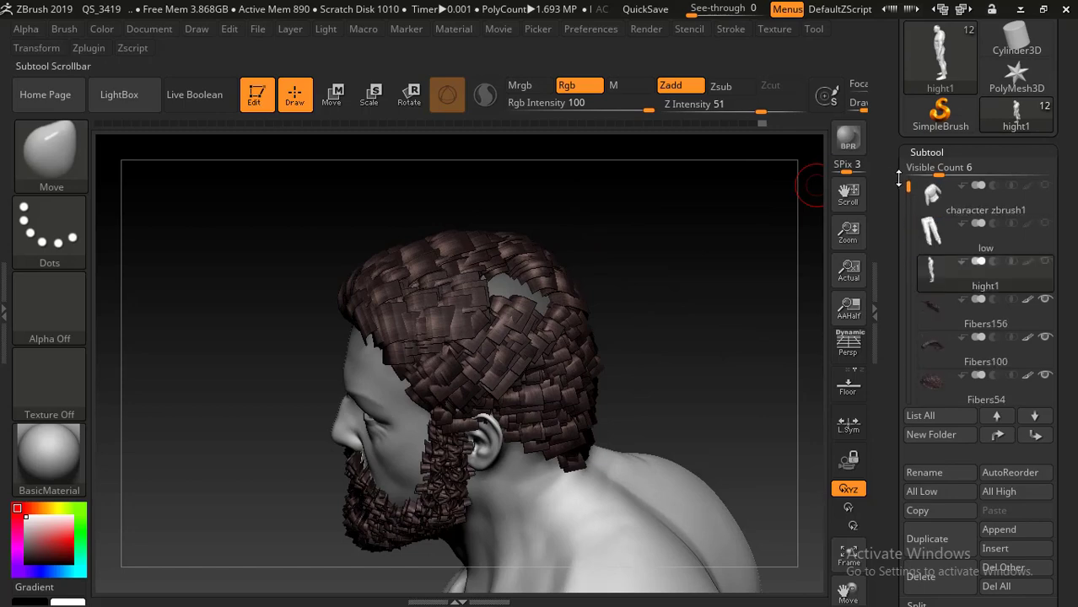
{"action": "left_click", "coordinate": [931, 263]}
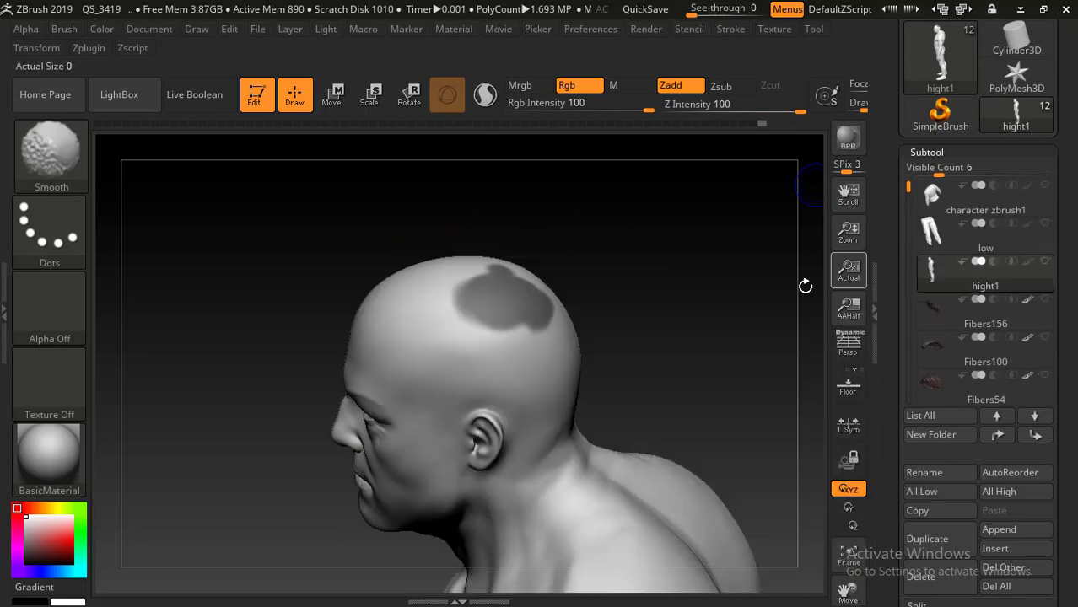
Step: Clean up the crown mask into an even oval, inverting it for the touch-up and inverting it back
{"action": "left_click_drag", "start_coordinate": [708, 366], "coordinate": [694, 226]}
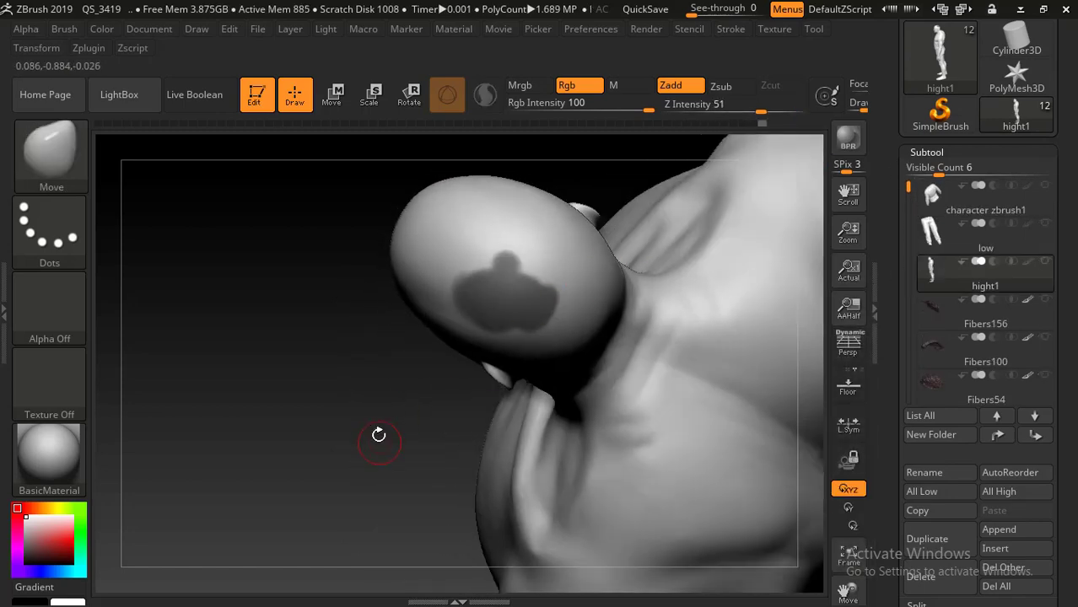
{"action": "mouse_move", "coordinate": [378, 435]}
{"action": "left_mouse_down"}
{"action": "mouse_move", "coordinate": [359, 438]}
{"action": "mouse_move", "coordinate": [402, 410]}
{"action": "left_mouse_up"}
{"action": "left_click", "coordinate": [644, 193], "text": "ctrl"}
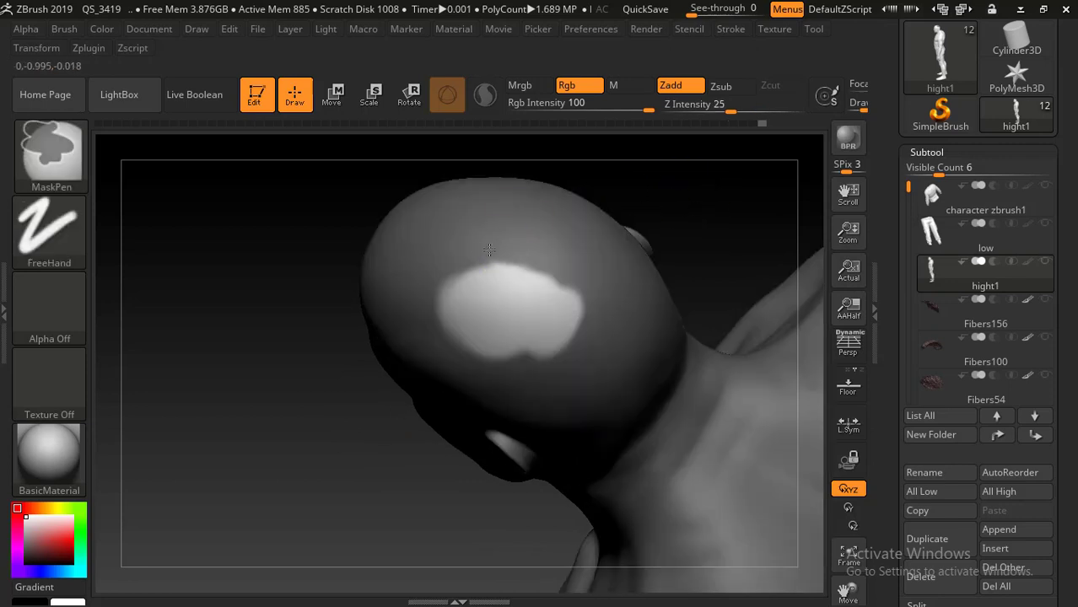
{"action": "left_click", "coordinate": [688, 176], "text": "ctrl"}
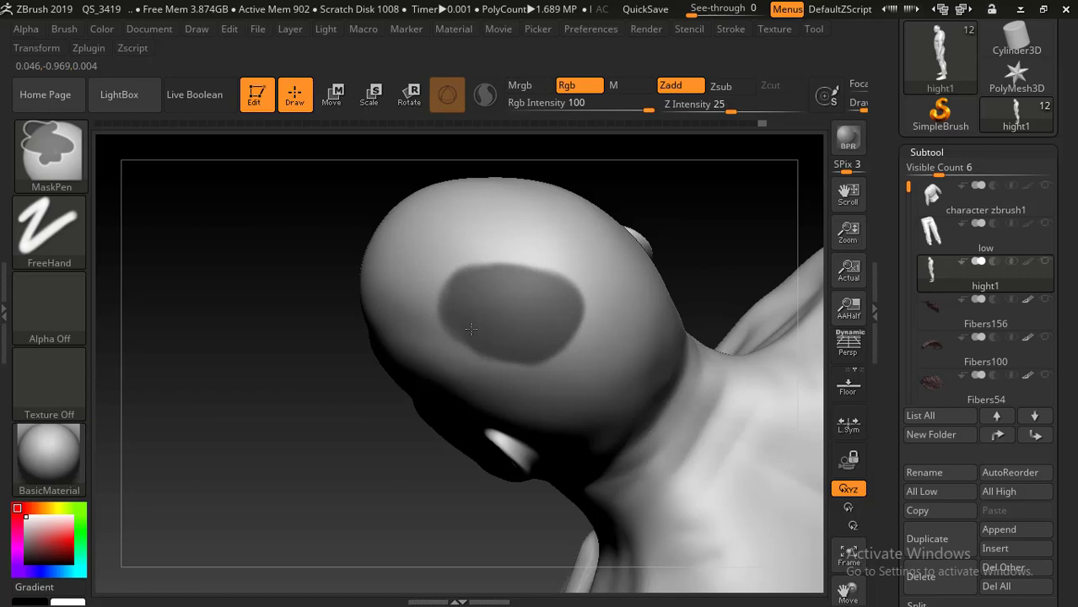
Step: Show all subtools again and check the remaining crown gap from the side
{"action": "key", "text": "shift"}
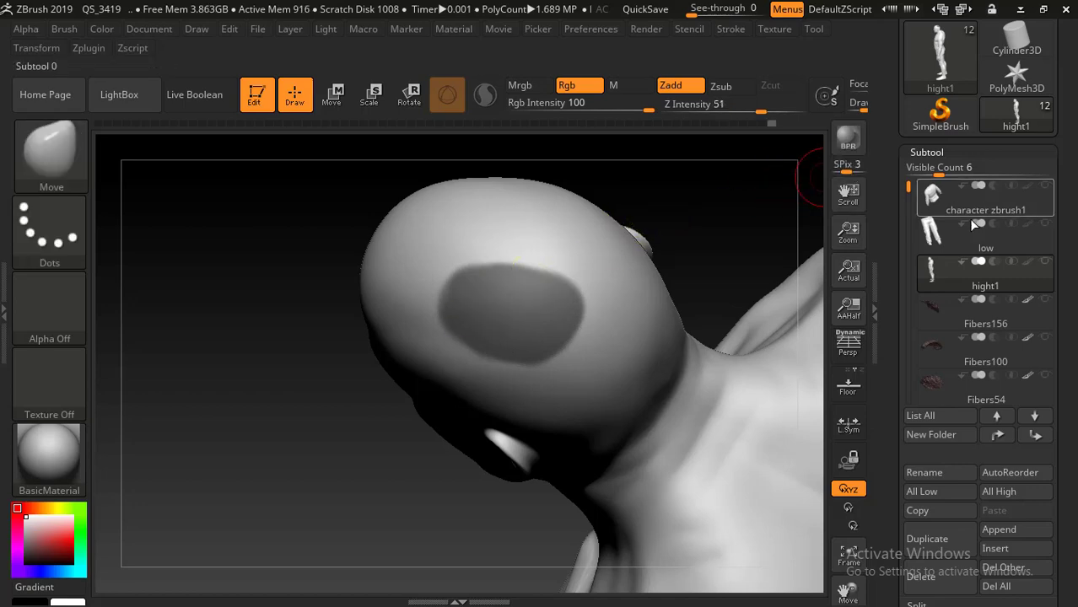
{"action": "left_click", "coordinate": [935, 278], "text": "shift"}
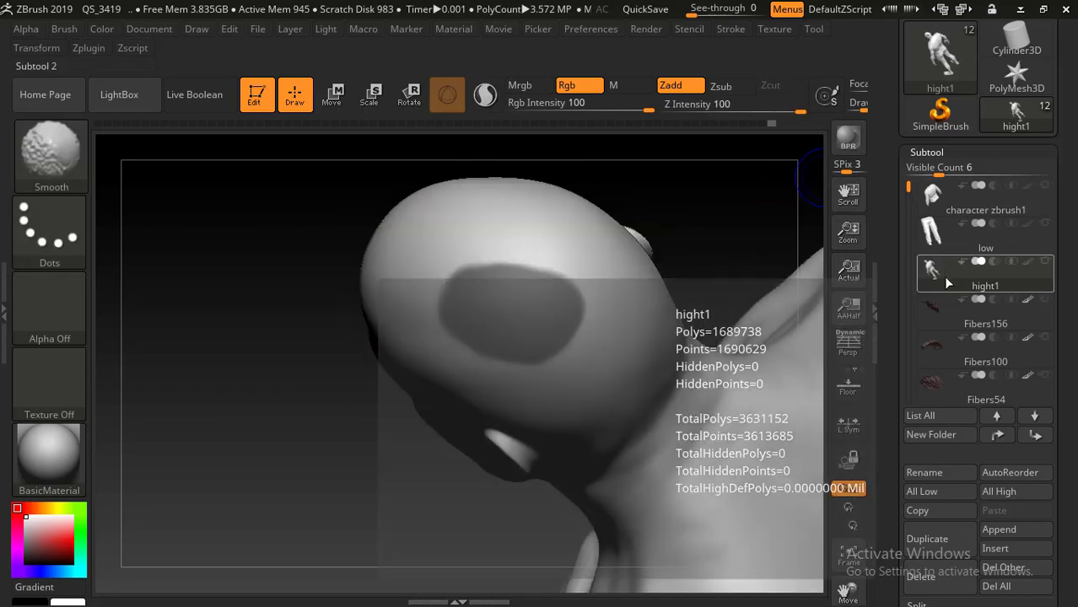
{"action": "left_click_drag", "start_coordinate": [736, 163], "coordinate": [718, 206]}
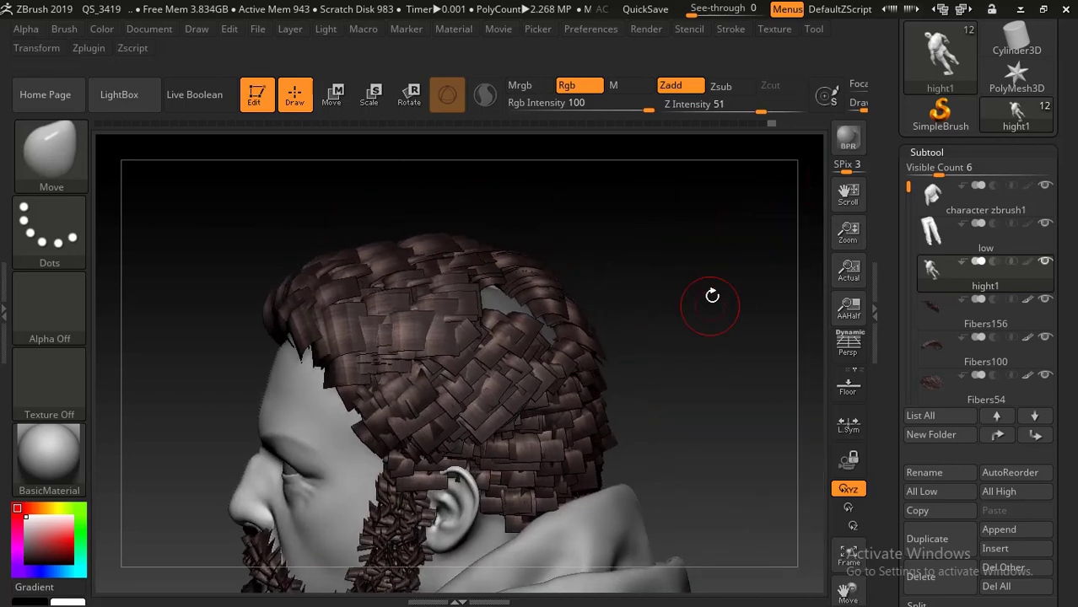
Step: Start a FiberMesh preview on the masked crown area of hight1 and check the fibers from behind
{"action": "left_click_drag", "start_coordinate": [712, 306], "coordinate": [722, 245]}
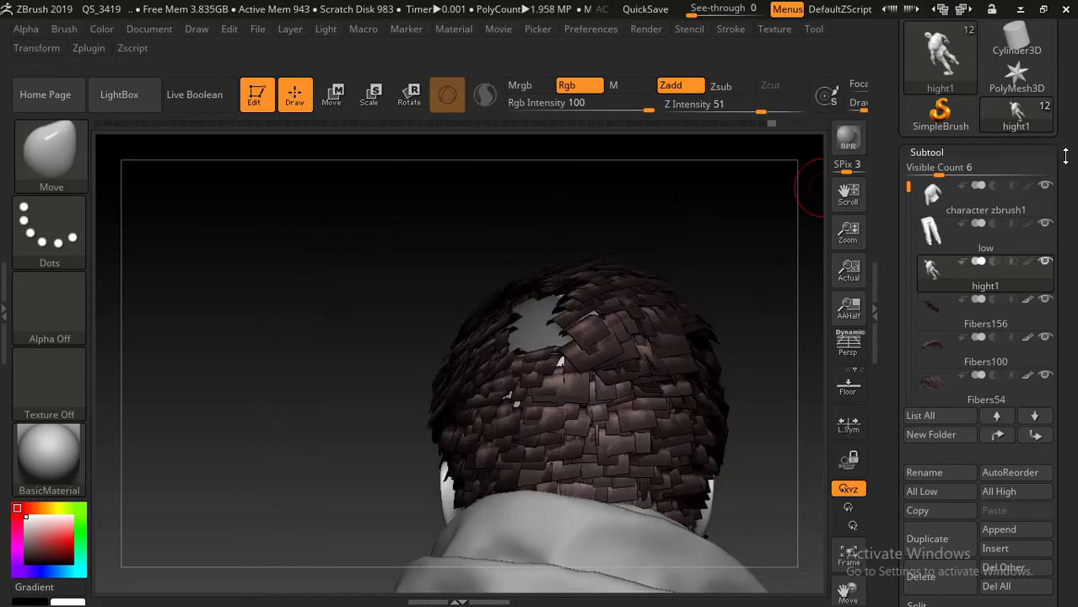
{"action": "scroll", "coordinate": [989, 156], "scroll_direction": "down", "scroll_amount": 10}
{"action": "scroll", "coordinate": [1012, 255], "scroll_direction": "down", "scroll_amount": 2}
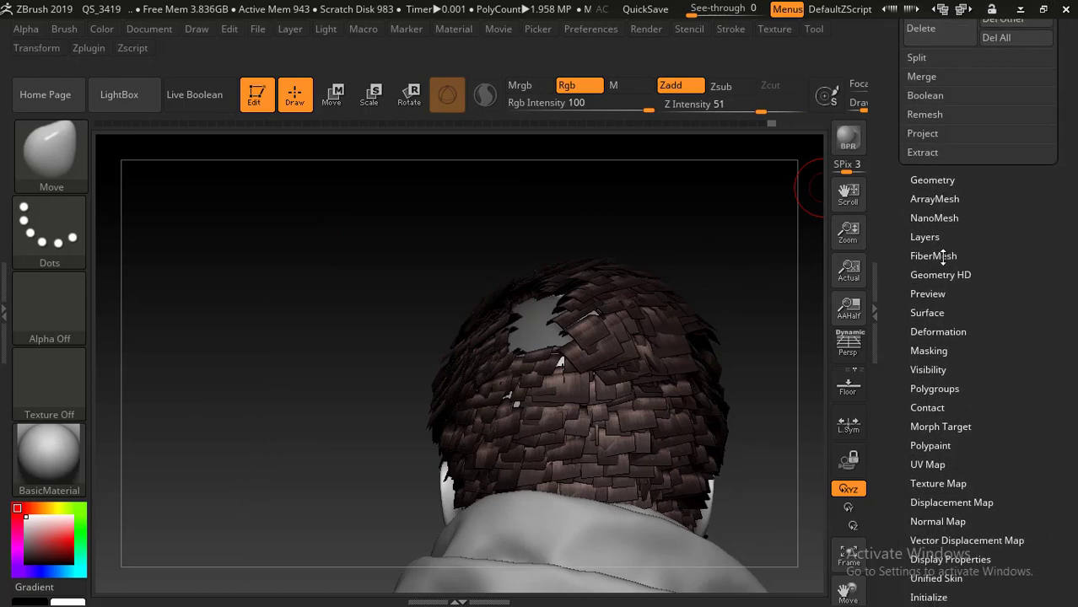
{"action": "left_click", "coordinate": [934, 256]}
{"action": "scroll", "coordinate": [1048, 129], "scroll_direction": "up", "scroll_amount": 10}
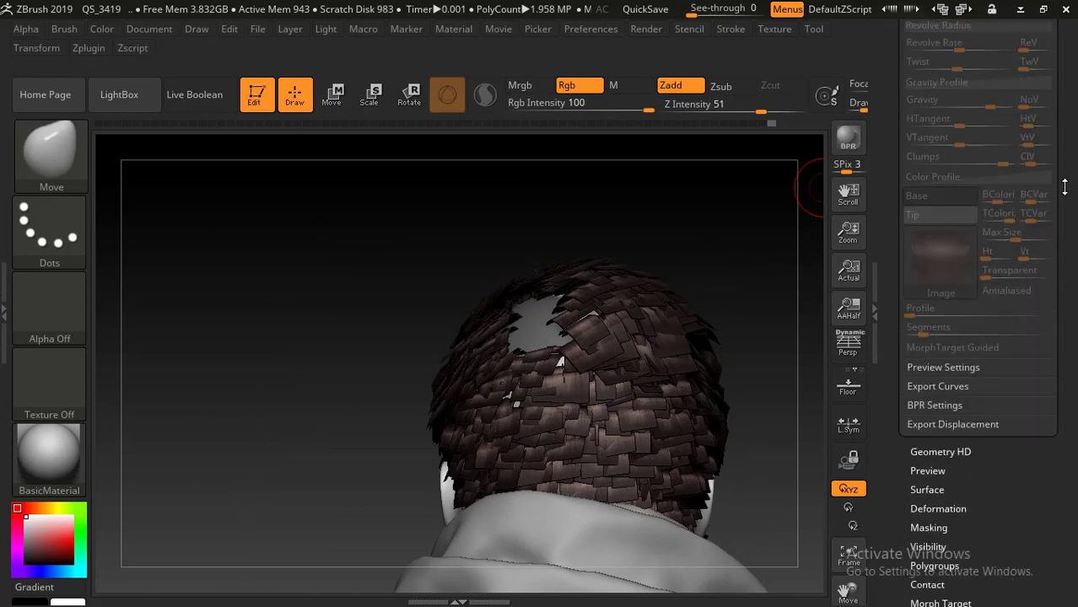
{"action": "left_click", "coordinate": [922, 104]}
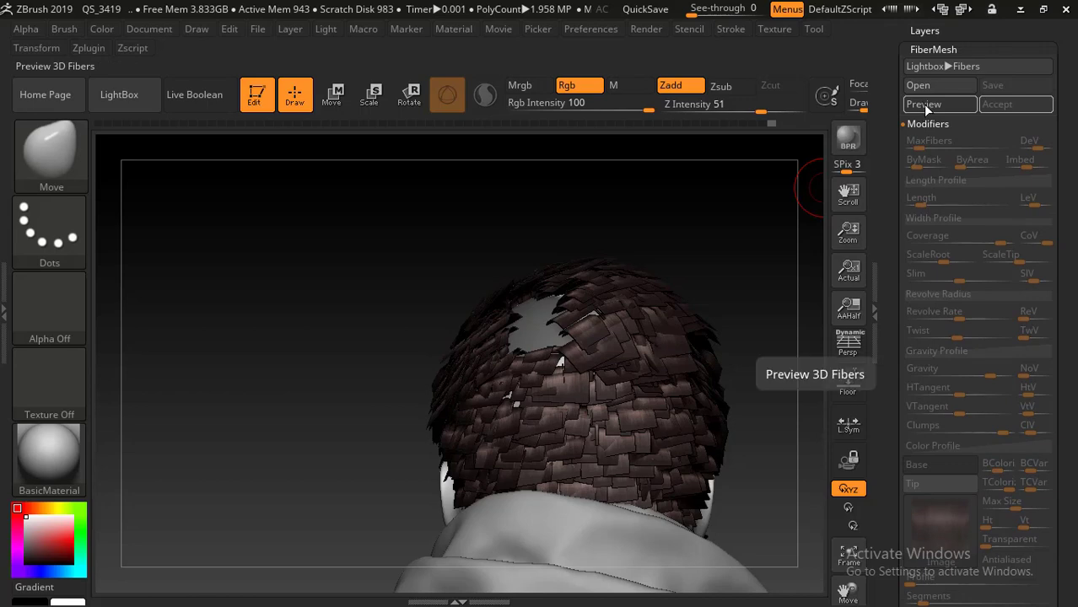
{"action": "mouse_move", "coordinate": [708, 202]}
{"action": "left_mouse_down"}
{"action": "mouse_move", "coordinate": [763, 220]}
{"action": "mouse_move", "coordinate": [727, 241]}
{"action": "mouse_move", "coordinate": [647, 245]}
{"action": "mouse_move", "coordinate": [728, 255]}
{"action": "mouse_move", "coordinate": [701, 289]}
{"action": "mouse_move", "coordinate": [710, 217]}
{"action": "mouse_move", "coordinate": [695, 233]}
{"action": "mouse_move", "coordinate": [731, 221]}
{"action": "mouse_move", "coordinate": [640, 279]}
{"action": "left_mouse_up"}
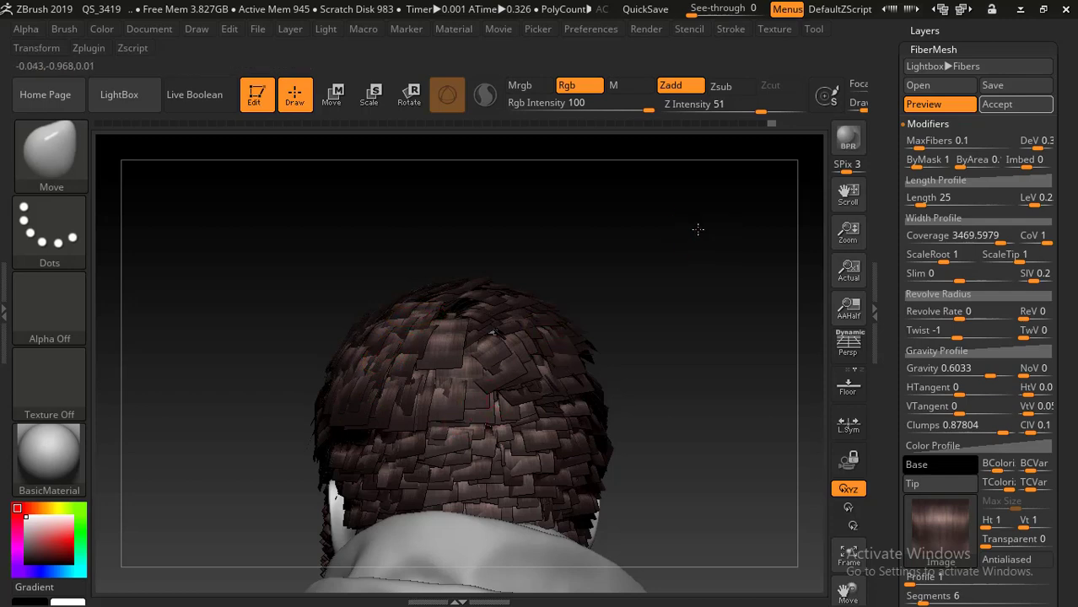
{"action": "mouse_move", "coordinate": [697, 229]}
{"action": "left_mouse_down"}
{"action": "mouse_move", "coordinate": [681, 234]}
{"action": "mouse_move", "coordinate": [690, 231]}
{"action": "mouse_move", "coordinate": [697, 252]}
{"action": "mouse_move", "coordinate": [706, 231]}
{"action": "mouse_move", "coordinate": [718, 245]}
{"action": "mouse_move", "coordinate": [698, 217]}
{"action": "left_mouse_up"}
{"action": "left_click_drag", "start_coordinate": [689, 253], "coordinate": [798, 264]}
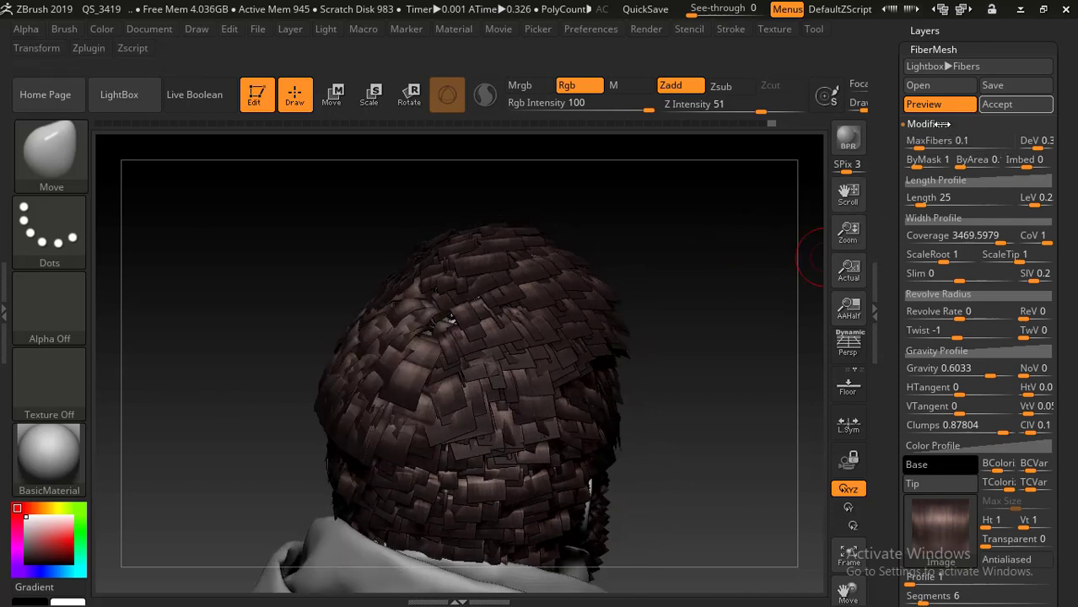
Step: Toggle the FiberMesh preview off and on to compare how the crown gap is covered from different angles
{"action": "left_click", "coordinate": [935, 109]}
{"action": "left_click", "coordinate": [933, 109]}
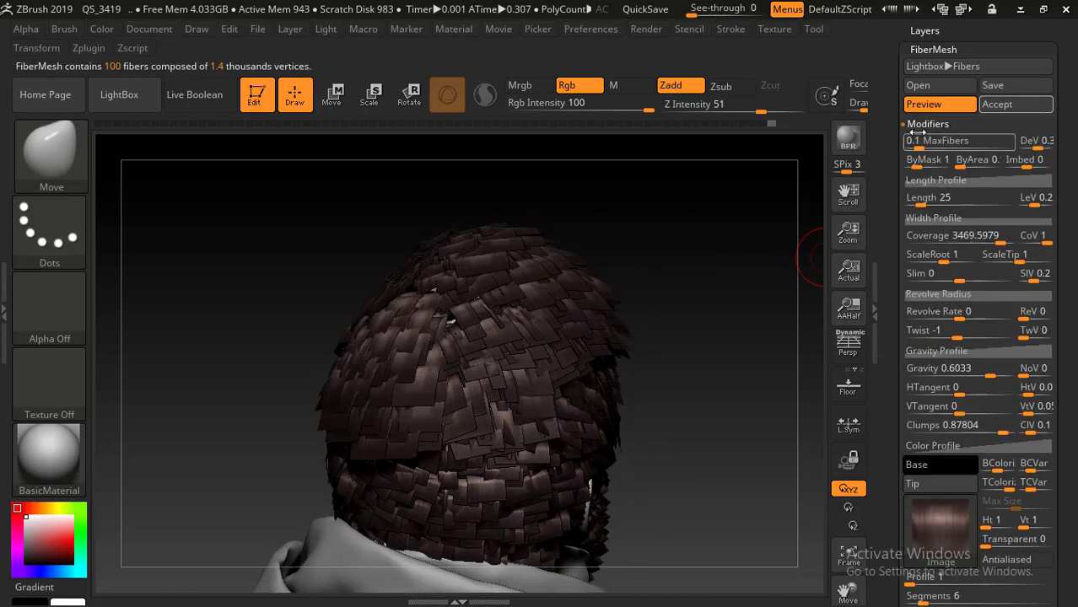
{"action": "left_click_drag", "start_coordinate": [736, 271], "coordinate": [738, 222]}
{"action": "left_click", "coordinate": [939, 104]}
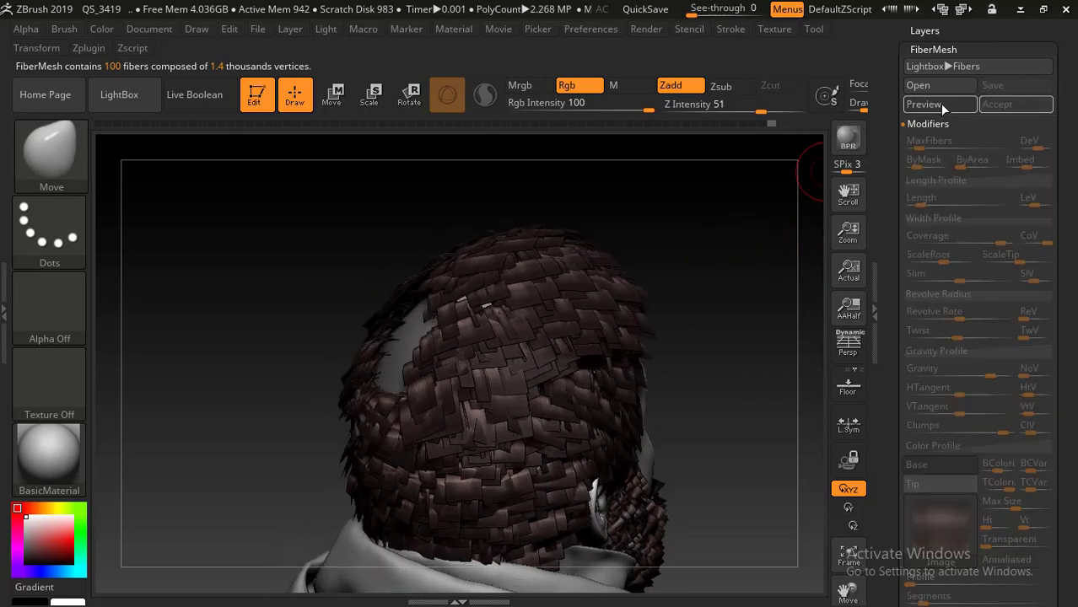
{"action": "left_click", "coordinate": [936, 108]}
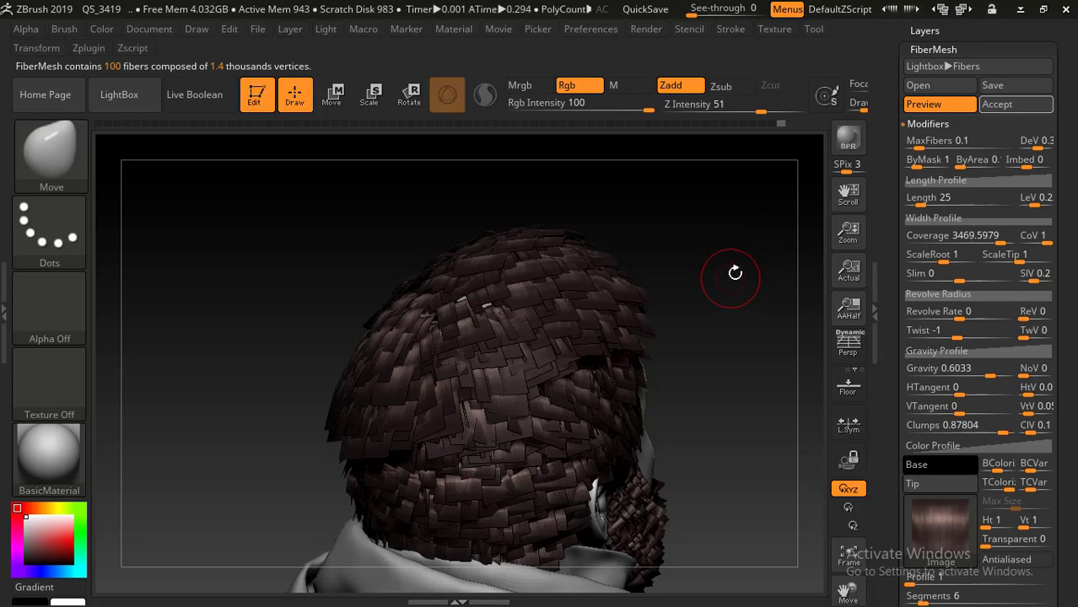
{"action": "mouse_move", "coordinate": [759, 248]}
{"action": "left_mouse_down"}
{"action": "mouse_move", "coordinate": [758, 190]}
{"action": "mouse_move", "coordinate": [745, 280]}
{"action": "mouse_move", "coordinate": [777, 264]}
{"action": "left_mouse_up"}
{"action": "mouse_move", "coordinate": [712, 352]}
{"action": "left_mouse_down"}
{"action": "mouse_move", "coordinate": [711, 295]}
{"action": "mouse_move", "coordinate": [725, 396]}
{"action": "mouse_move", "coordinate": [734, 332]}
{"action": "mouse_move", "coordinate": [722, 335]}
{"action": "mouse_move", "coordinate": [741, 318]}
{"action": "left_mouse_up"}
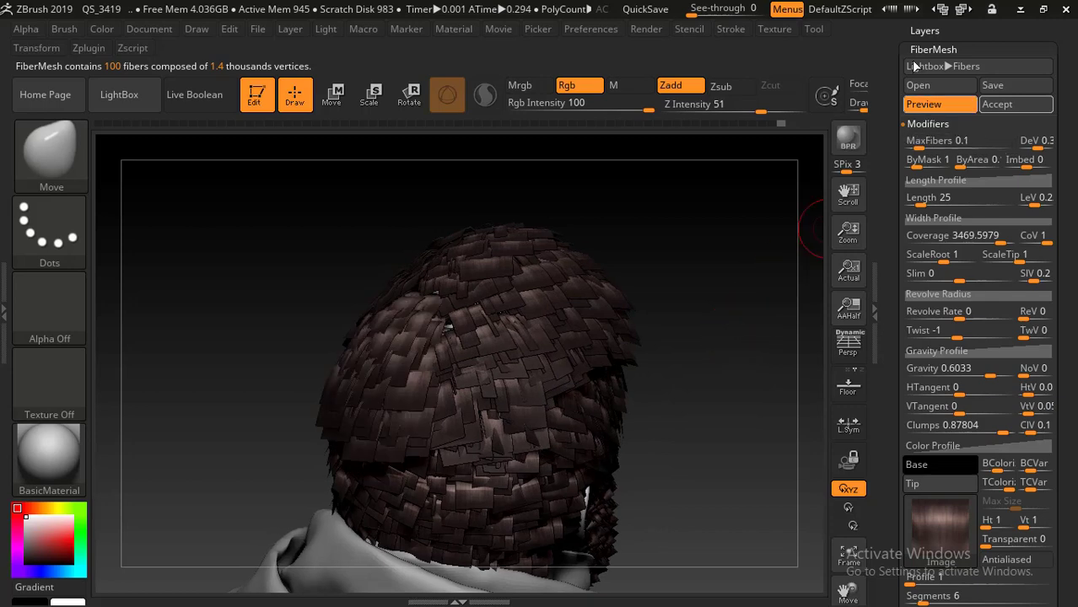
Step: Set MaxFibers to about 0.059 and the fiber Length to about 21.29 for the crown preview
{"action": "left_click_drag", "start_coordinate": [918, 148], "coordinate": [934, 141]}
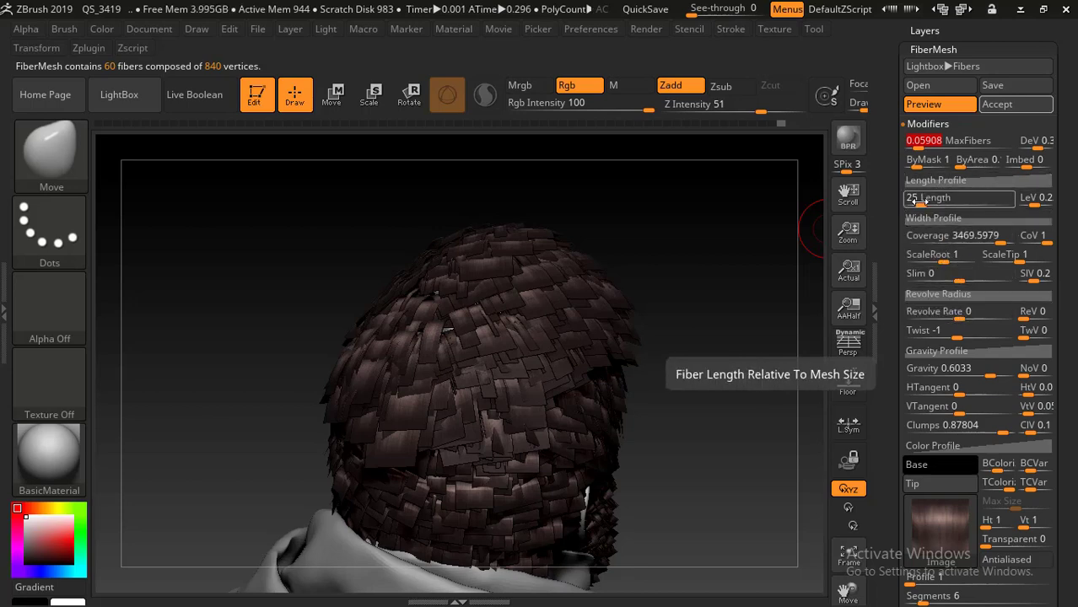
{"action": "left_click_drag", "start_coordinate": [919, 200], "coordinate": [921, 205]}
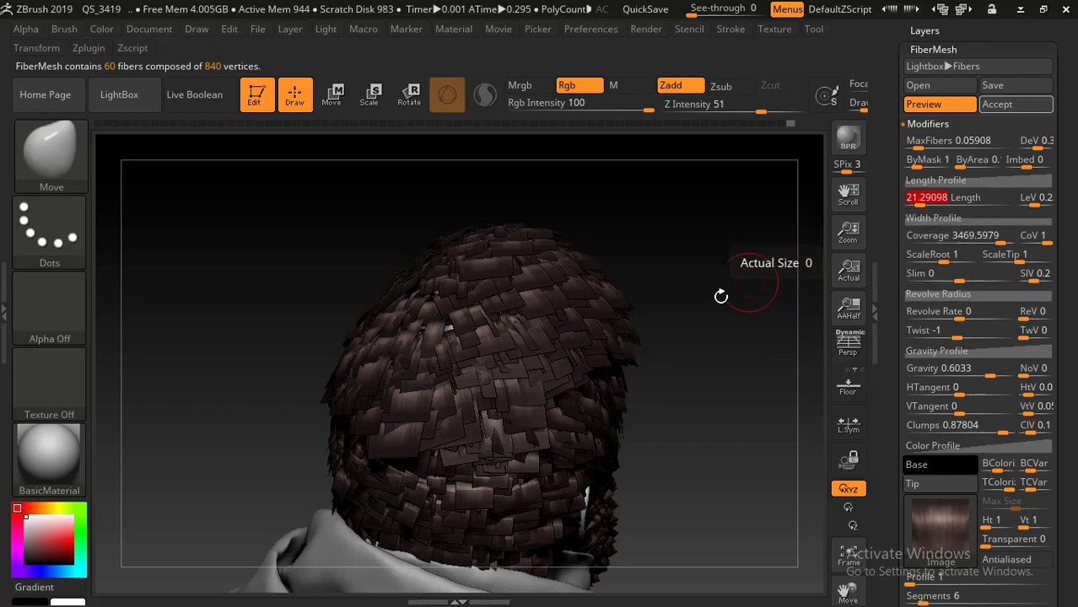
{"action": "left_click_drag", "start_coordinate": [650, 284], "coordinate": [754, 400]}
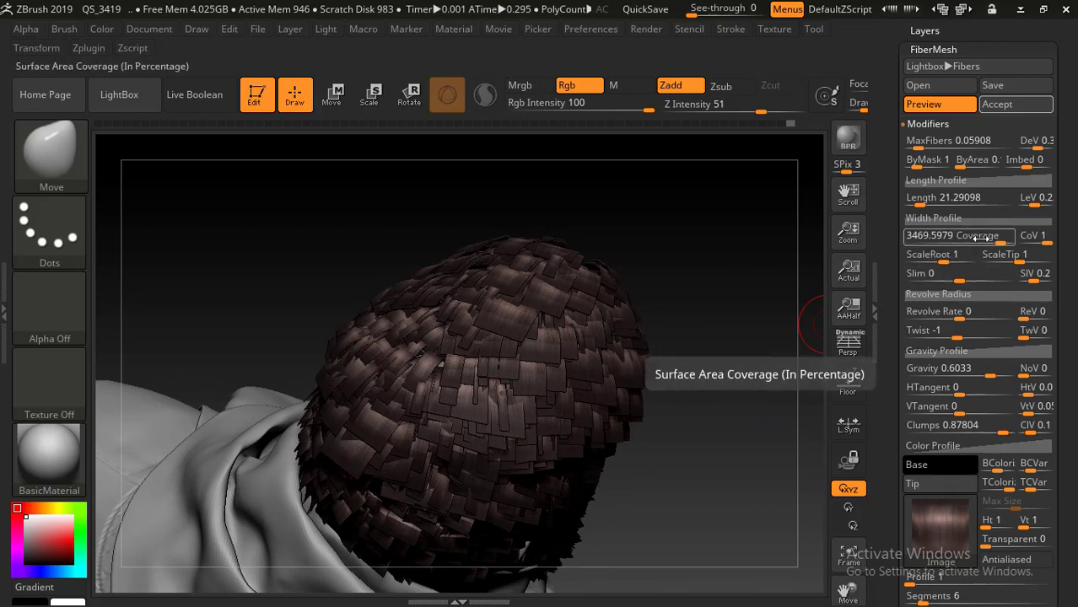
Step: Set the crown fibers' Coverage to about 3846 and MaxFibers to 0.07, checking the hair from the back and side
{"action": "left_click_drag", "start_coordinate": [992, 241], "coordinate": [1002, 253]}
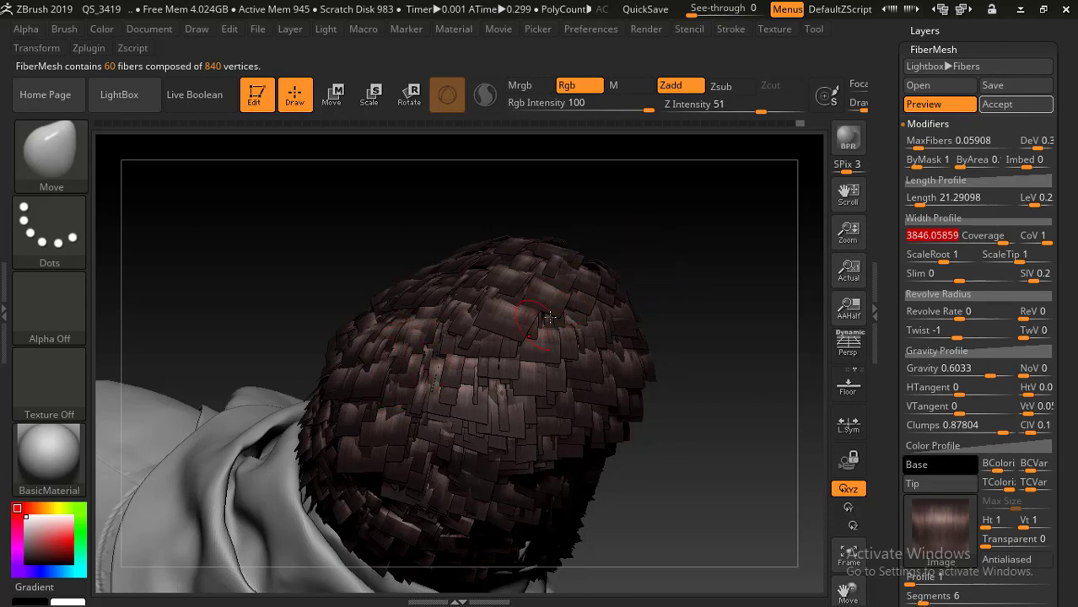
{"action": "left_click_drag", "start_coordinate": [665, 191], "coordinate": [618, 247]}
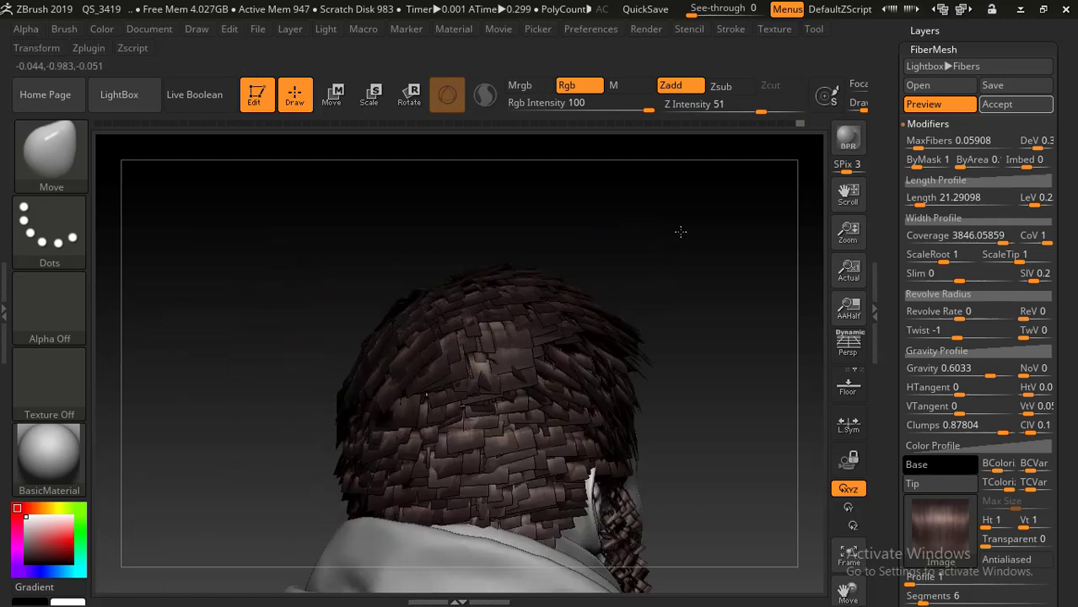
{"action": "mouse_move", "coordinate": [681, 231]}
{"action": "left_mouse_down"}
{"action": "mouse_move", "coordinate": [734, 219]}
{"action": "mouse_move", "coordinate": [700, 243]}
{"action": "mouse_move", "coordinate": [630, 244]}
{"action": "mouse_move", "coordinate": [669, 249]}
{"action": "mouse_move", "coordinate": [484, 388]}
{"action": "left_mouse_up"}
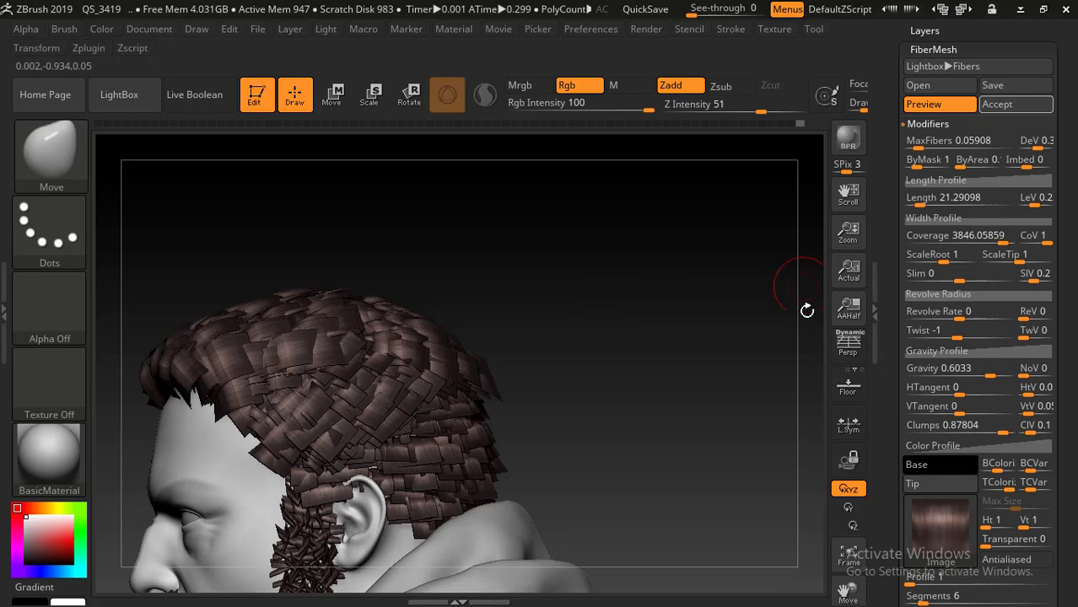
{"action": "left_click_drag", "start_coordinate": [730, 248], "coordinate": [688, 245]}
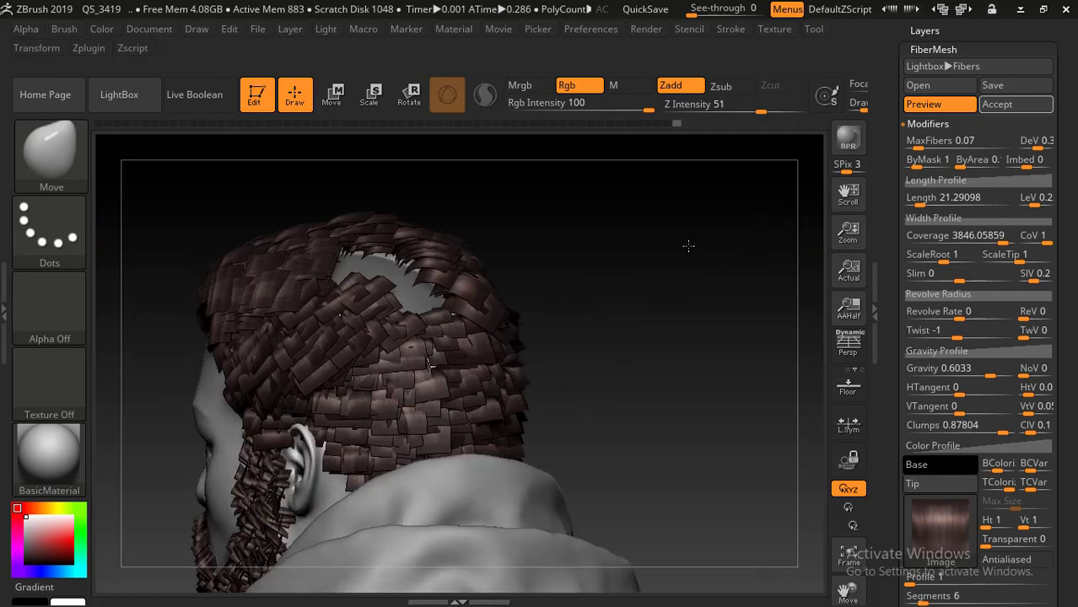
Step: Accept the previewed crown fibers as a new subtool and expand the subtool list
{"action": "left_click", "coordinate": [1024, 108]}
{"action": "scroll", "coordinate": [942, 197], "scroll_direction": "up", "scroll_amount": 5}
{"action": "left_click", "coordinate": [928, 192]}
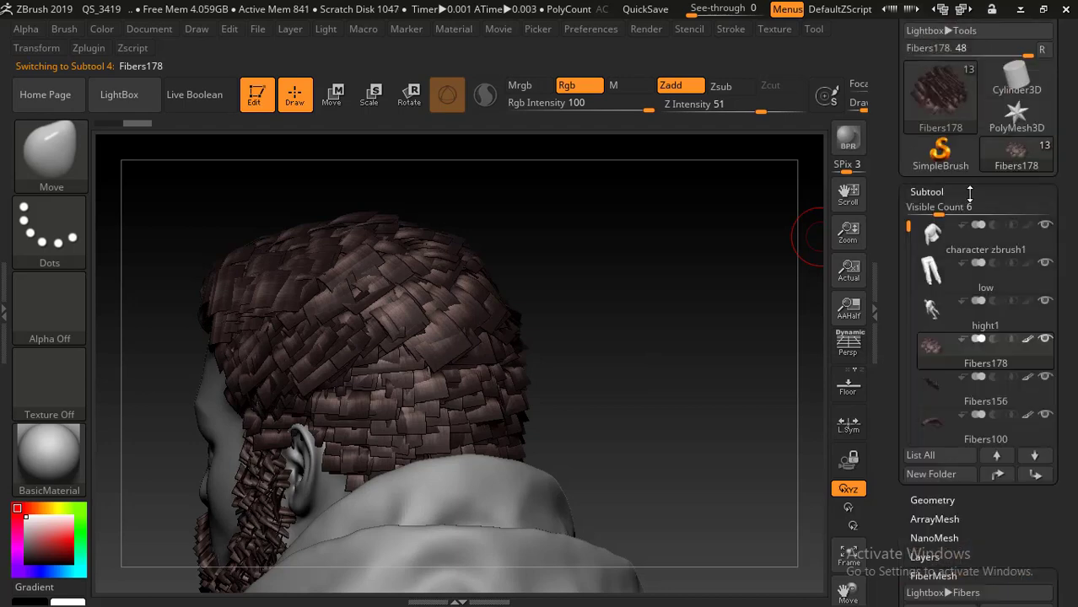
Step: Reposition the new crown hair cards of Fibers178 with the Move brush to blend with the surrounding hair
{"action": "left_click_drag", "start_coordinate": [604, 284], "coordinate": [446, 331]}
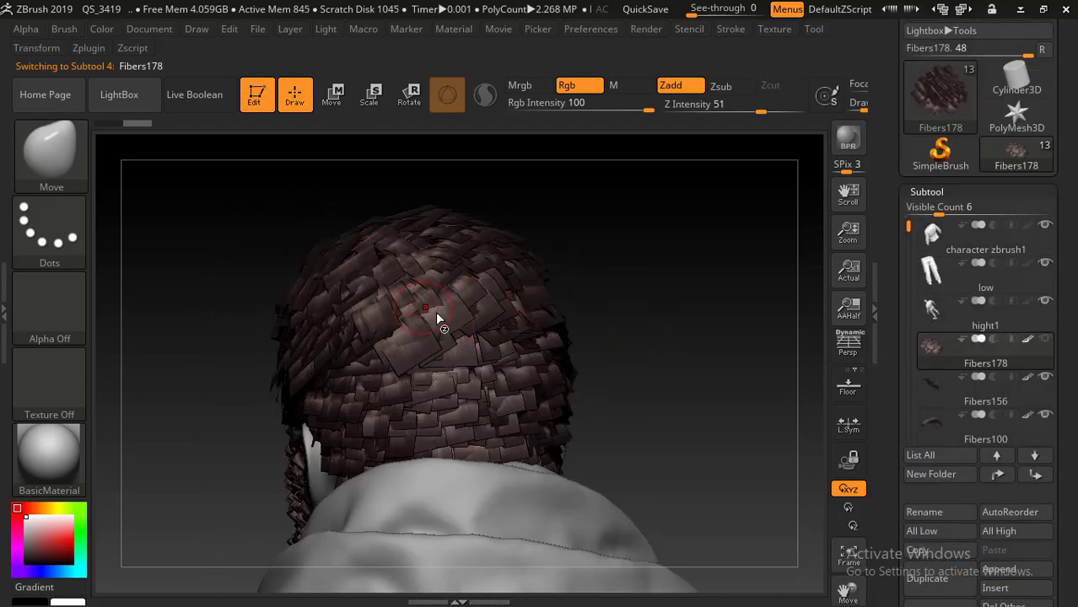
{"action": "left_click_drag", "start_coordinate": [470, 329], "coordinate": [443, 303]}
{"action": "mouse_move", "coordinate": [413, 259]}
{"action": "left_mouse_down"}
{"action": "mouse_move", "coordinate": [498, 272]}
{"action": "mouse_move", "coordinate": [409, 270]}
{"action": "left_mouse_up"}
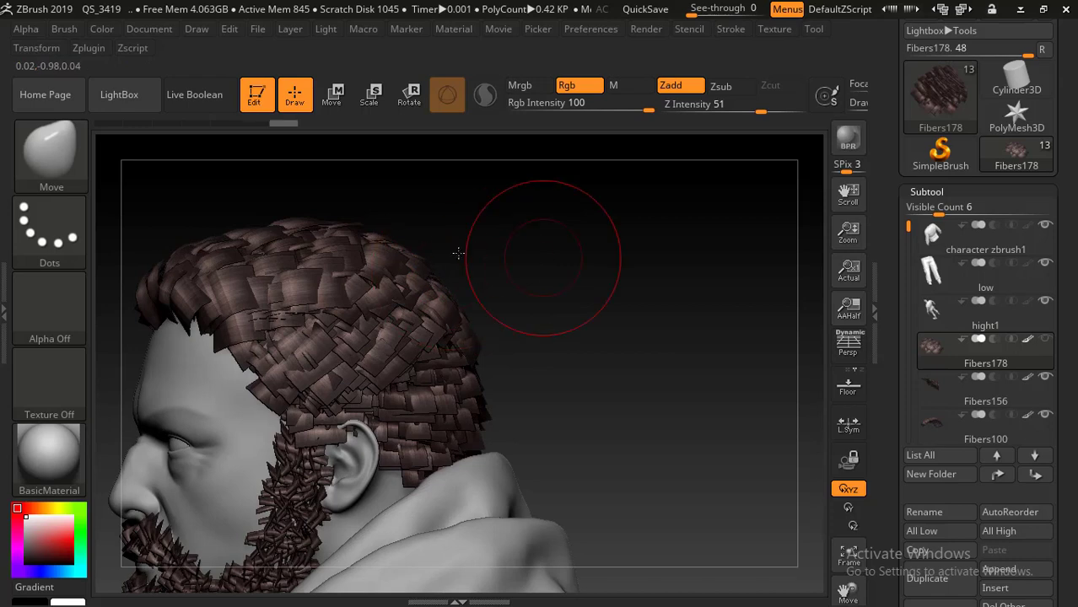
{"action": "mouse_move", "coordinate": [544, 253]}
{"action": "left_mouse_down"}
{"action": "mouse_move", "coordinate": [436, 264]}
{"action": "mouse_move", "coordinate": [450, 243]}
{"action": "mouse_move", "coordinate": [585, 257]}
{"action": "mouse_move", "coordinate": [642, 293]}
{"action": "mouse_move", "coordinate": [555, 250]}
{"action": "mouse_move", "coordinate": [564, 306]}
{"action": "mouse_move", "coordinate": [669, 275]}
{"action": "mouse_move", "coordinate": [690, 249]}
{"action": "mouse_move", "coordinate": [673, 282]}
{"action": "mouse_move", "coordinate": [753, 284]}
{"action": "mouse_move", "coordinate": [694, 279]}
{"action": "mouse_move", "coordinate": [637, 313]}
{"action": "mouse_move", "coordinate": [746, 308]}
{"action": "mouse_move", "coordinate": [615, 301]}
{"action": "mouse_move", "coordinate": [649, 304]}
{"action": "left_mouse_up"}
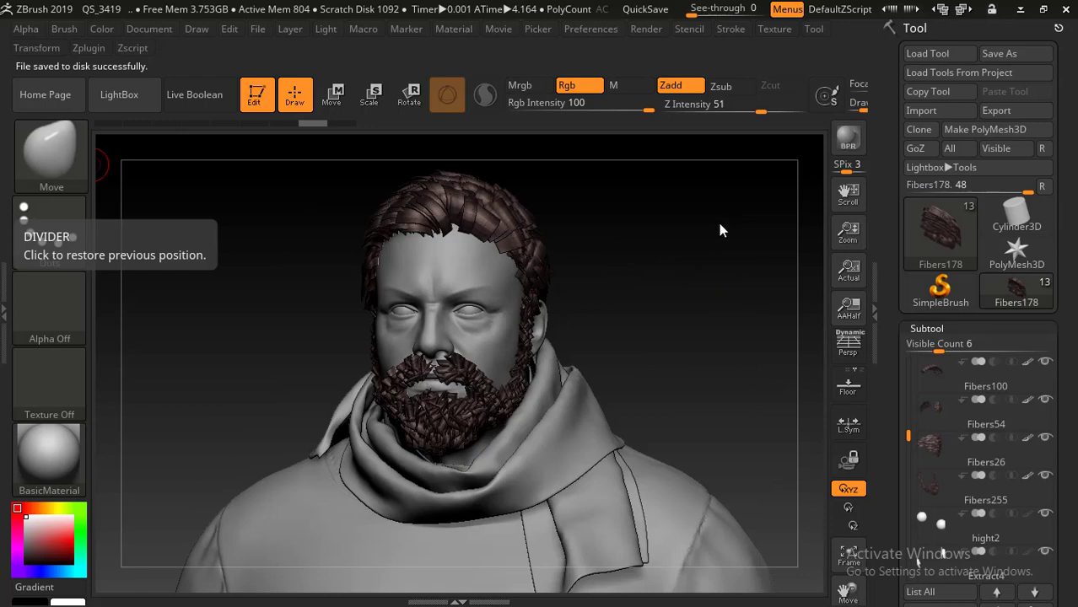
Step: Select the Fibers156 subtool and choose the GroomHairToss brush for the hair on top of the head
{"action": "left_click_drag", "start_coordinate": [600, 231], "coordinate": [662, 263]}
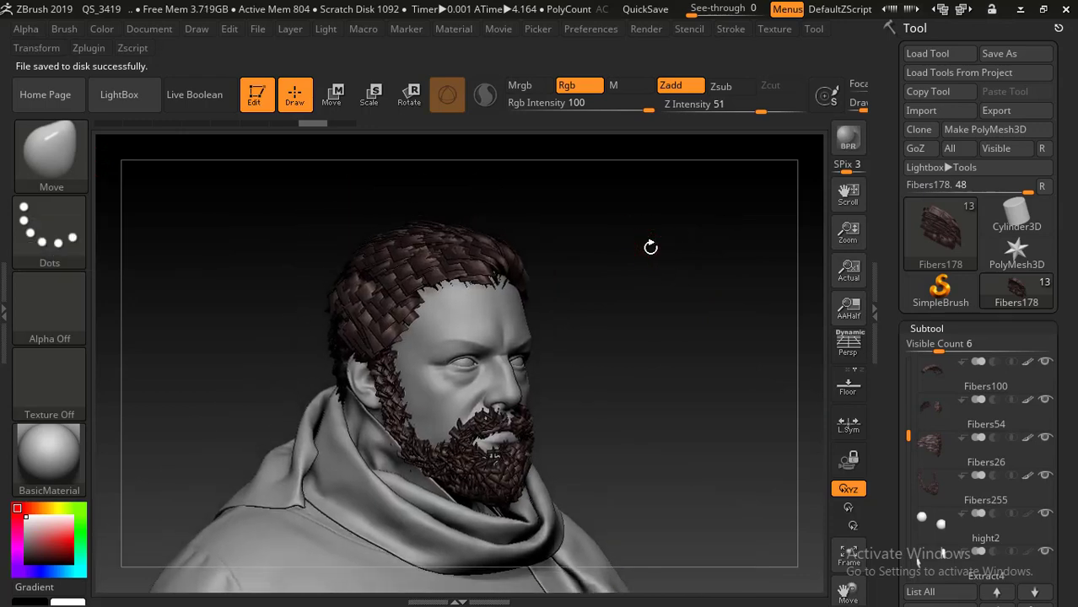
{"action": "right_click_drag", "start_coordinate": [649, 245], "coordinate": [664, 304], "text": "ctrl"}
{"action": "left_click_drag", "start_coordinate": [664, 304], "coordinate": [814, 319]}
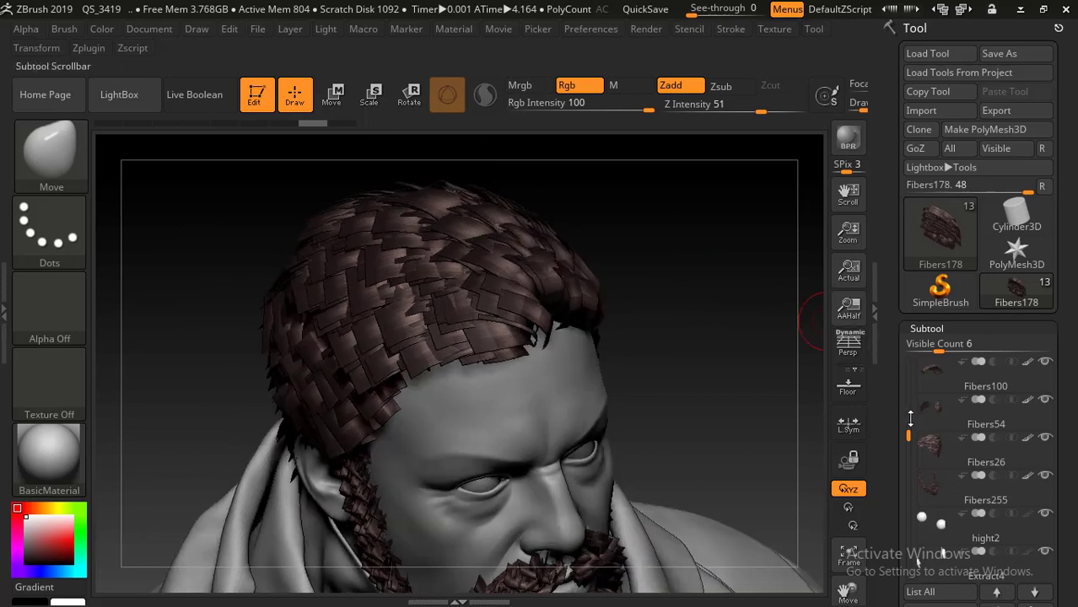
{"action": "left_click_drag", "start_coordinate": [908, 435], "coordinate": [911, 385]}
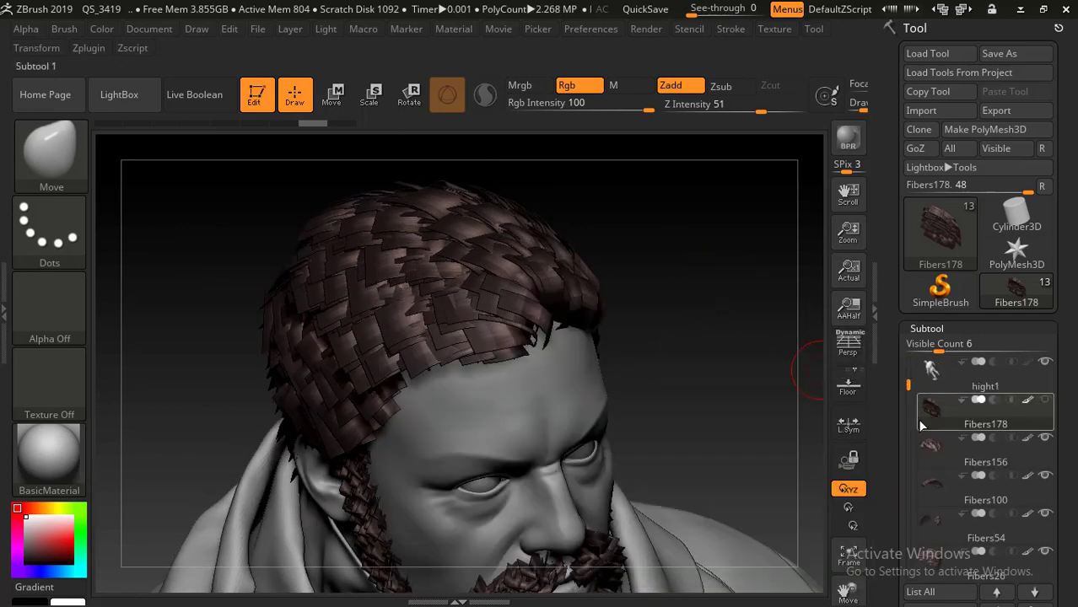
{"action": "left_click", "coordinate": [923, 420]}
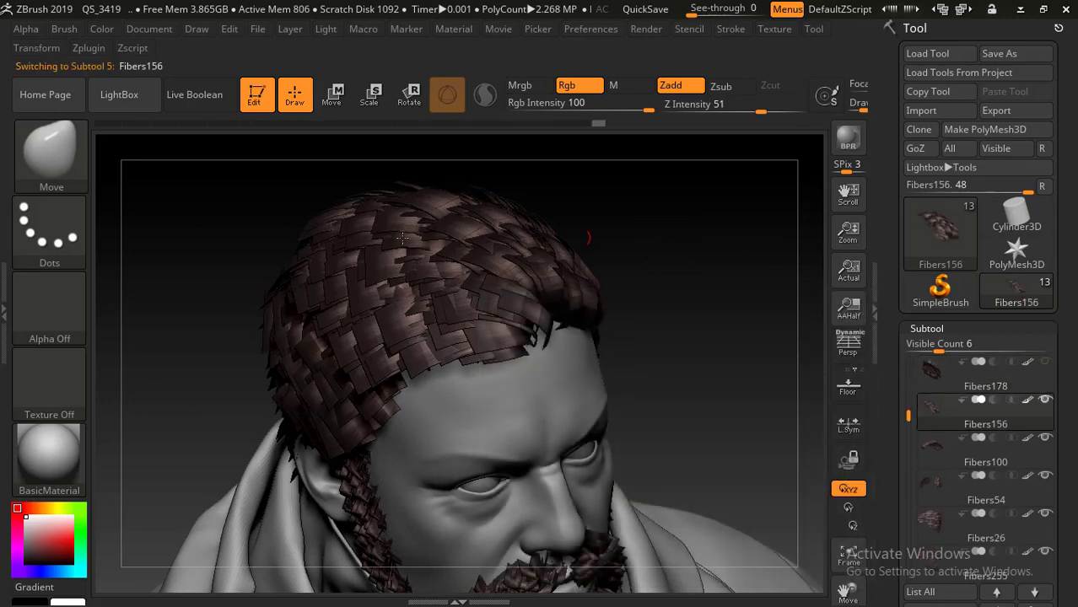
{"action": "left_click", "coordinate": [59, 145]}
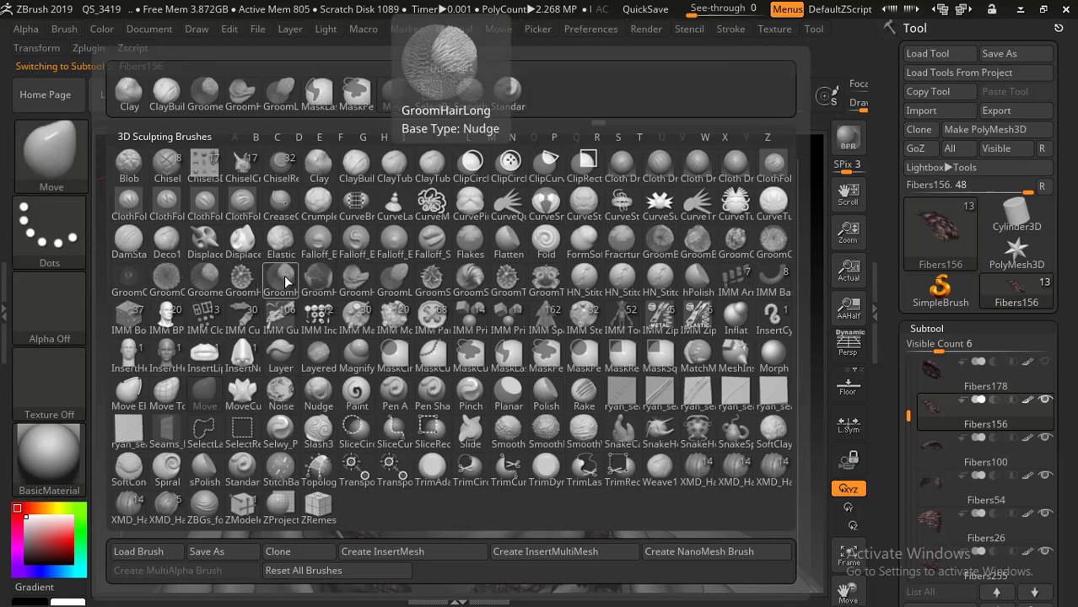
{"action": "left_click", "coordinate": [360, 285]}
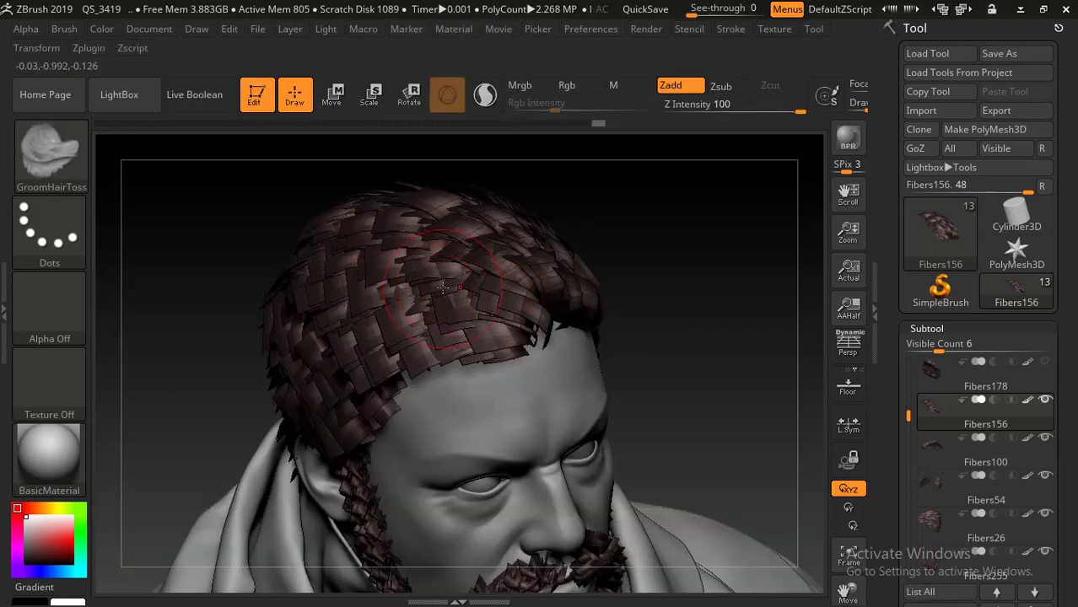
Step: Groom the top and front hair cards of Fibers156 with GroomHairToss, undoing and redoing a stroke to compare
{"action": "left_click_drag", "start_coordinate": [662, 257], "coordinate": [714, 243]}
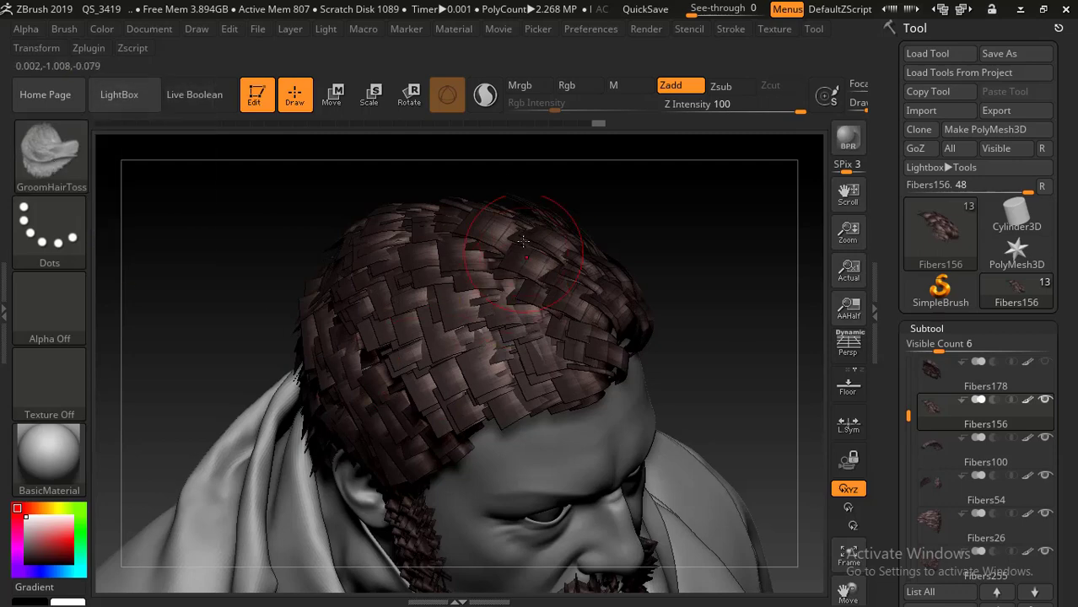
{"action": "left_click_drag", "start_coordinate": [602, 232], "coordinate": [496, 312]}
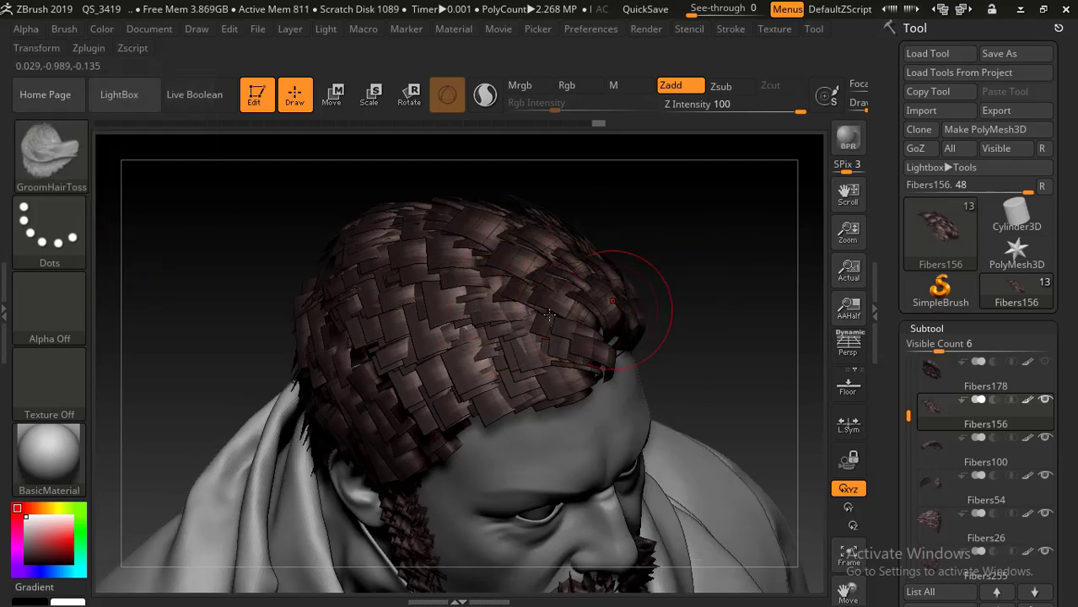
{"action": "key", "text": "ctrl+z"}
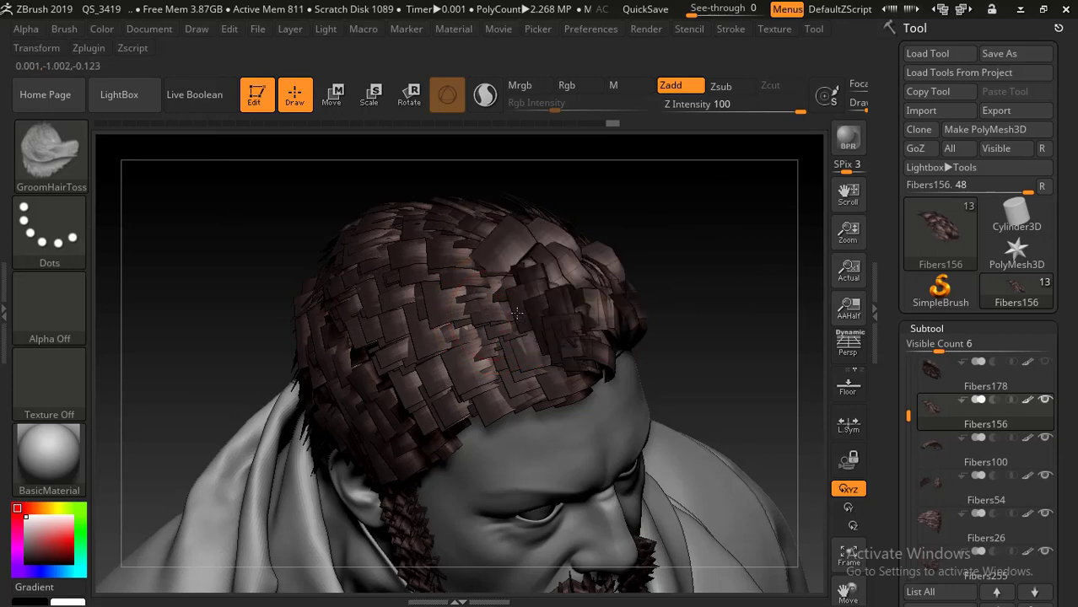
{"action": "key", "text": "ctrl+shift+z"}
{"action": "left_click_drag", "start_coordinate": [657, 279], "coordinate": [630, 295]}
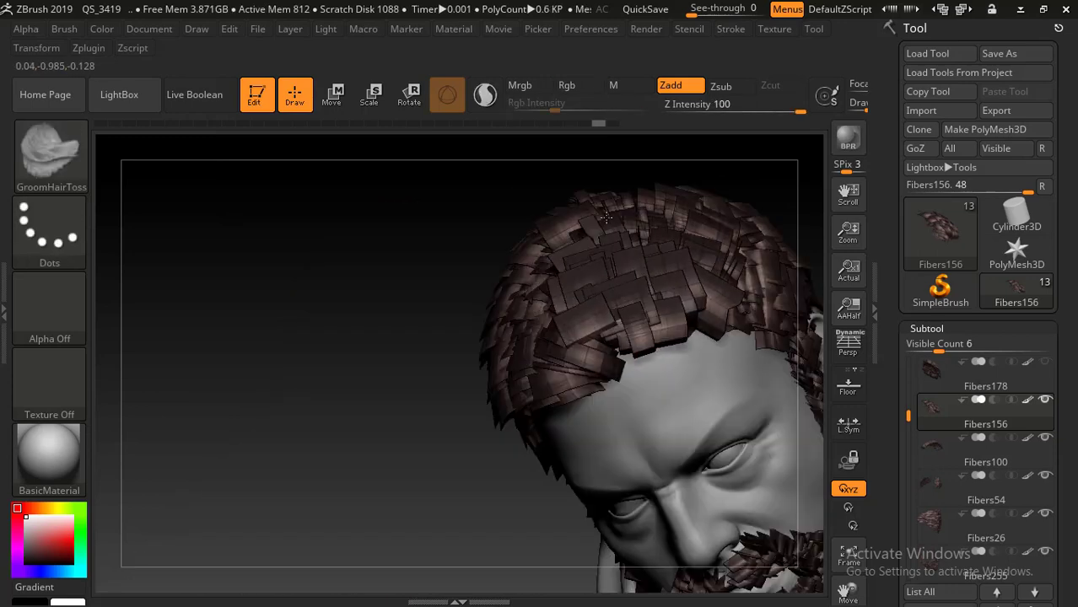
{"action": "mouse_move", "coordinate": [440, 243]}
{"action": "left_mouse_down"}
{"action": "mouse_move", "coordinate": [421, 282]}
{"action": "mouse_move", "coordinate": [245, 339]}
{"action": "left_mouse_up"}
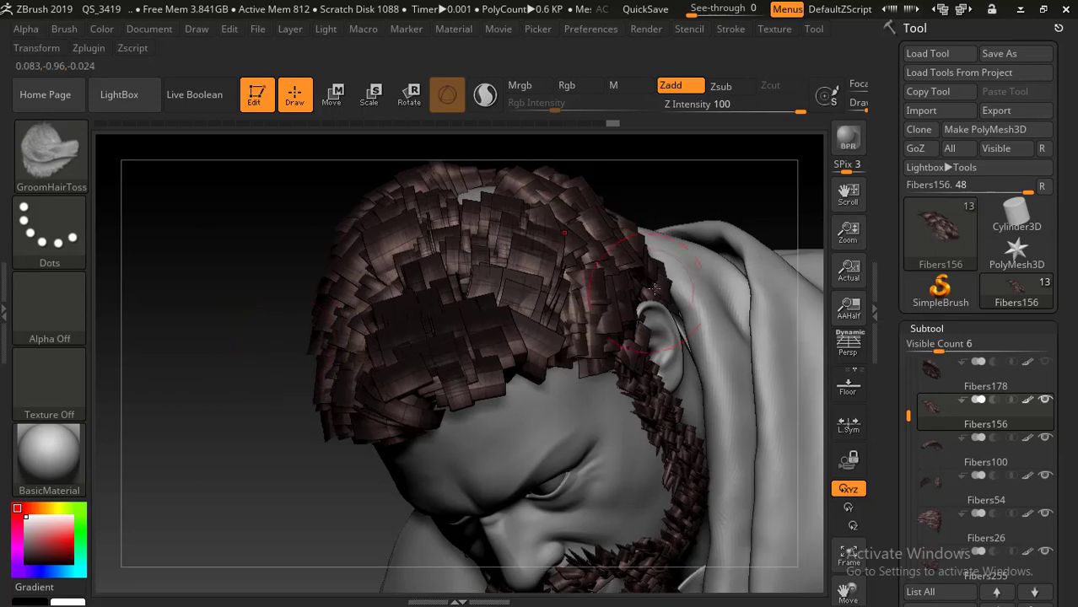
{"action": "left_click_drag", "start_coordinate": [679, 215], "coordinate": [402, 414]}
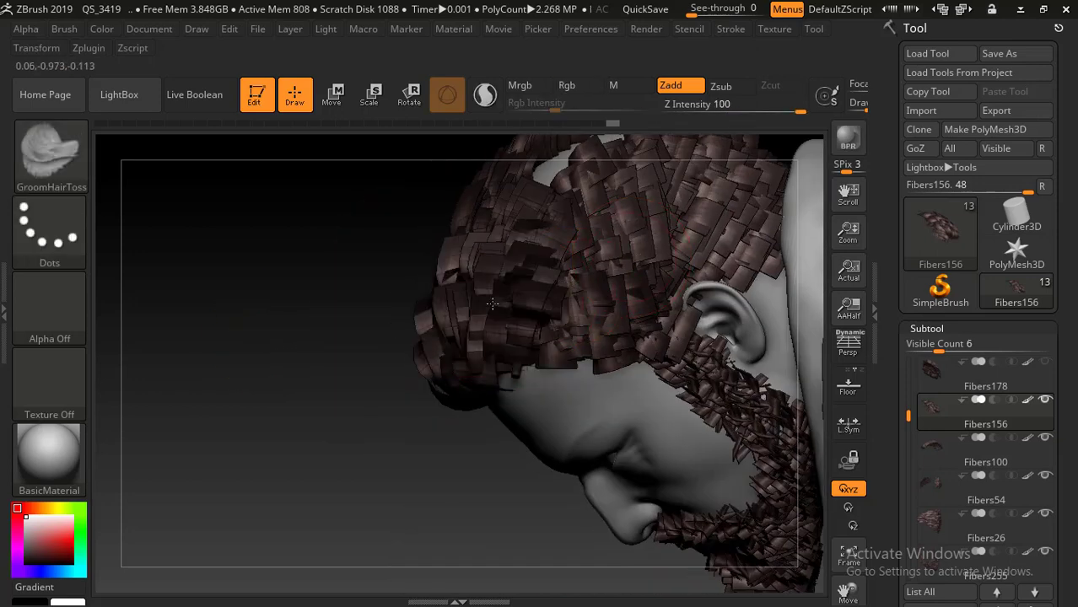
{"action": "left_click_drag", "start_coordinate": [439, 241], "coordinate": [743, 261]}
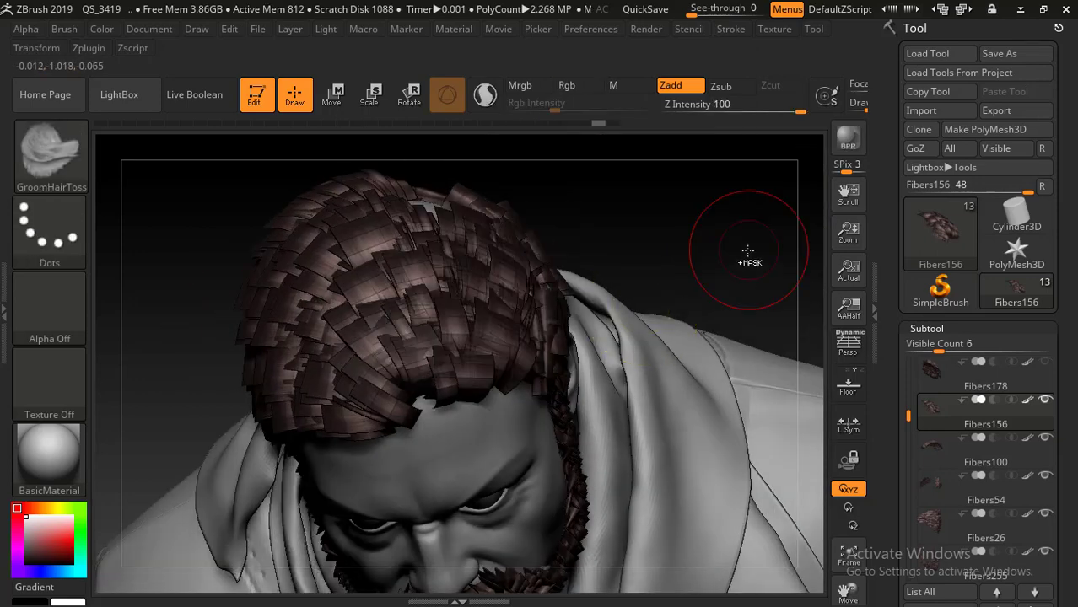
Step: Try grooming the top and front hair cards of the Fibers100 subtool with the GroomHairToss brush
{"action": "left_click", "coordinate": [927, 451]}
{"action": "left_click_drag", "start_coordinate": [673, 276], "coordinate": [656, 248]}
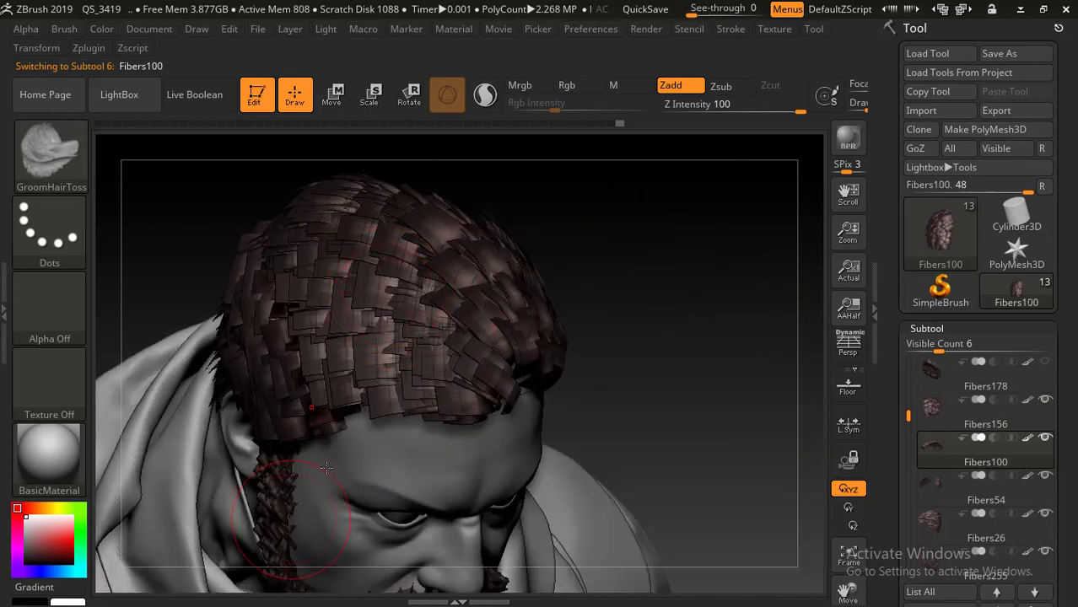
{"action": "left_click_drag", "start_coordinate": [758, 314], "coordinate": [599, 275]}
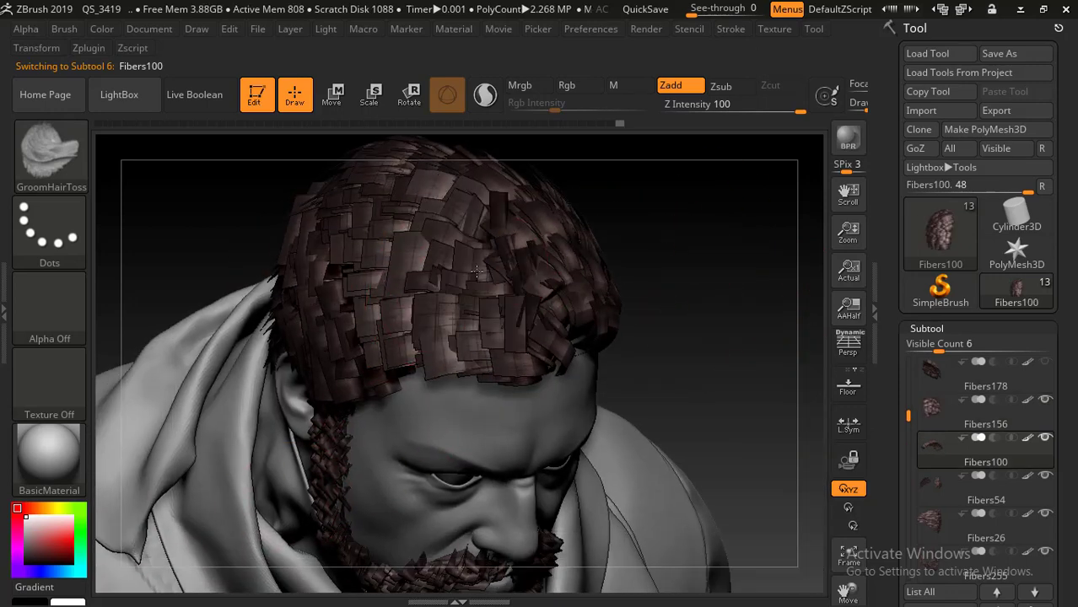
{"action": "left_click_drag", "start_coordinate": [403, 321], "coordinate": [353, 375]}
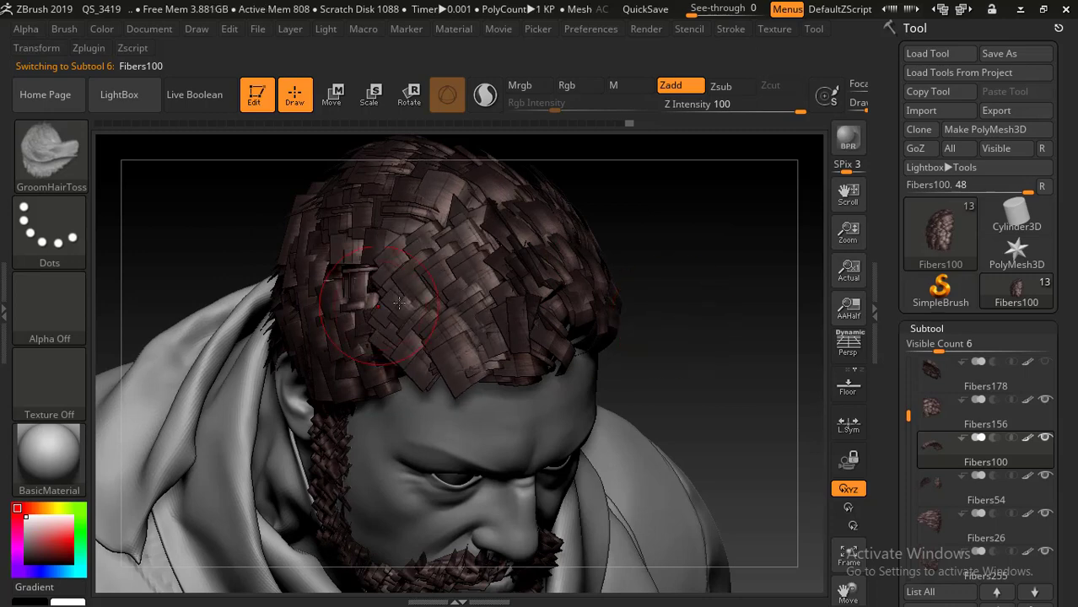
{"action": "mouse_move", "coordinate": [674, 180]}
{"action": "left_mouse_down"}
{"action": "mouse_move", "coordinate": [683, 173]}
{"action": "mouse_move", "coordinate": [729, 193]}
{"action": "mouse_move", "coordinate": [645, 351]}
{"action": "mouse_move", "coordinate": [664, 355]}
{"action": "mouse_move", "coordinate": [734, 282]}
{"action": "mouse_move", "coordinate": [542, 343]}
{"action": "mouse_move", "coordinate": [549, 350]}
{"action": "left_mouse_up"}
{"action": "mouse_move", "coordinate": [515, 358]}
{"action": "left_mouse_down"}
{"action": "mouse_move", "coordinate": [443, 308]}
{"action": "mouse_move", "coordinate": [464, 261]}
{"action": "left_mouse_up"}
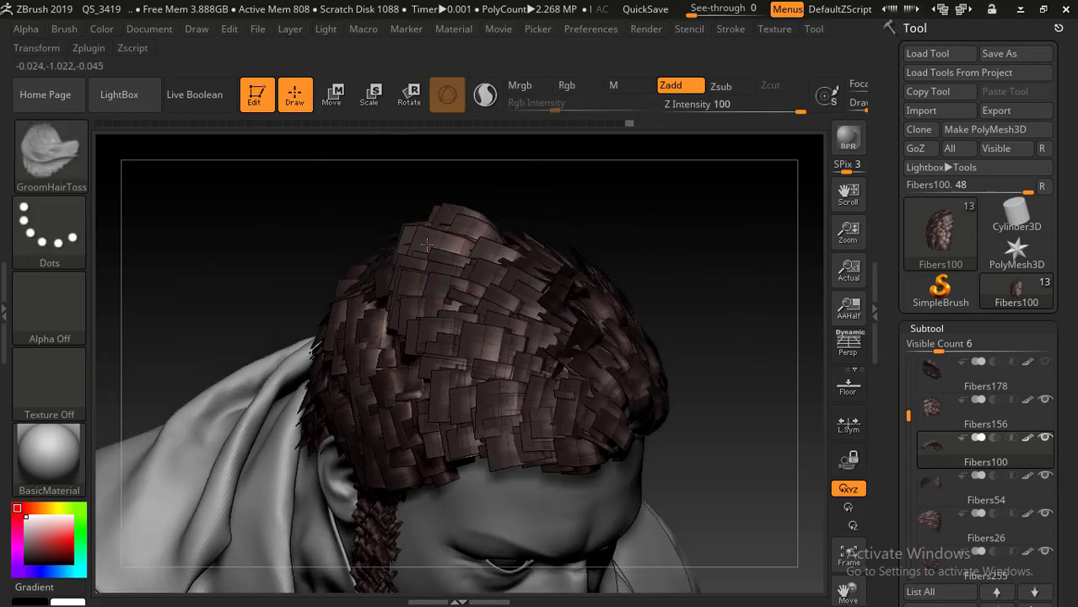
{"action": "mouse_move", "coordinate": [506, 384]}
{"action": "left_mouse_down"}
{"action": "mouse_move", "coordinate": [427, 420]}
{"action": "mouse_move", "coordinate": [447, 371]}
{"action": "left_mouse_up"}
{"action": "mouse_move", "coordinate": [749, 311]}
{"action": "left_mouse_down"}
{"action": "mouse_move", "coordinate": [705, 212]}
{"action": "mouse_move", "coordinate": [713, 236]}
{"action": "left_mouse_up"}
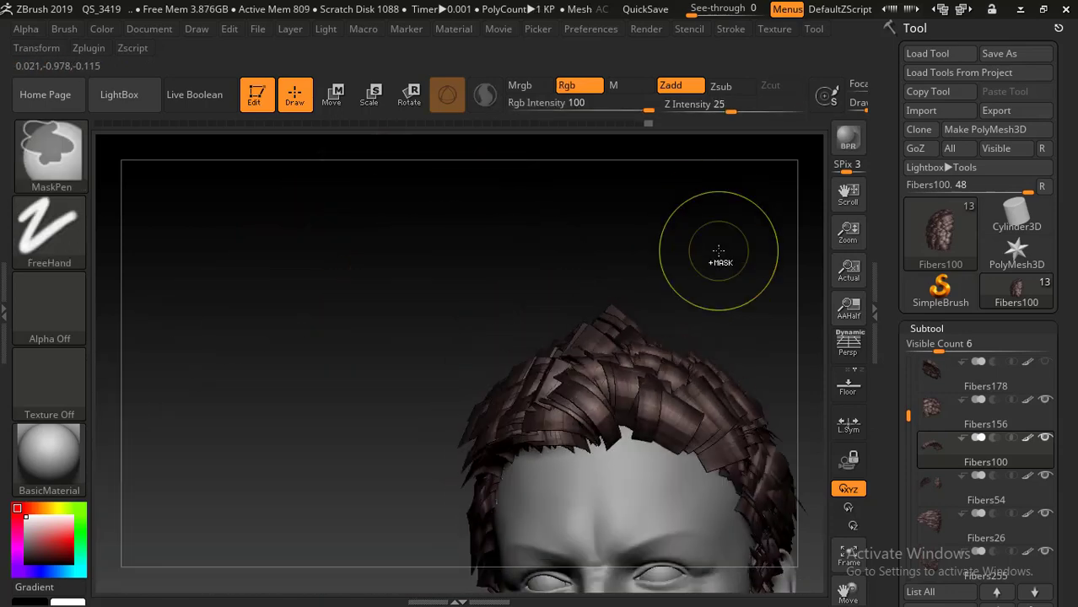
{"action": "left_click_drag", "start_coordinate": [578, 217], "coordinate": [589, 221]}
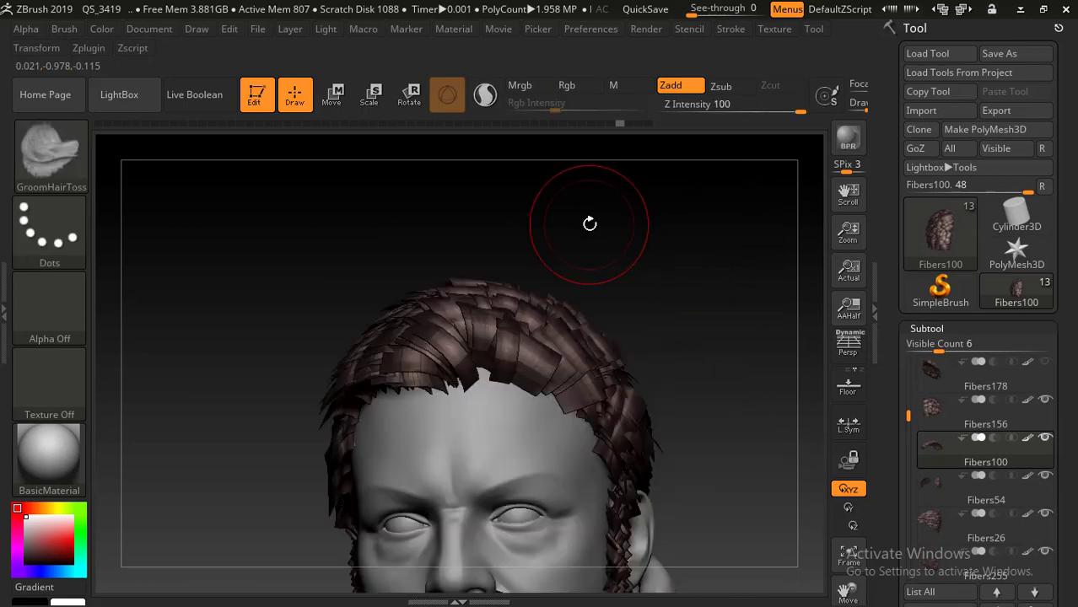
Step: Examine the hair and beard cards from the front and side for coverage and overall shape
{"action": "left_click", "coordinate": [57, 154]}
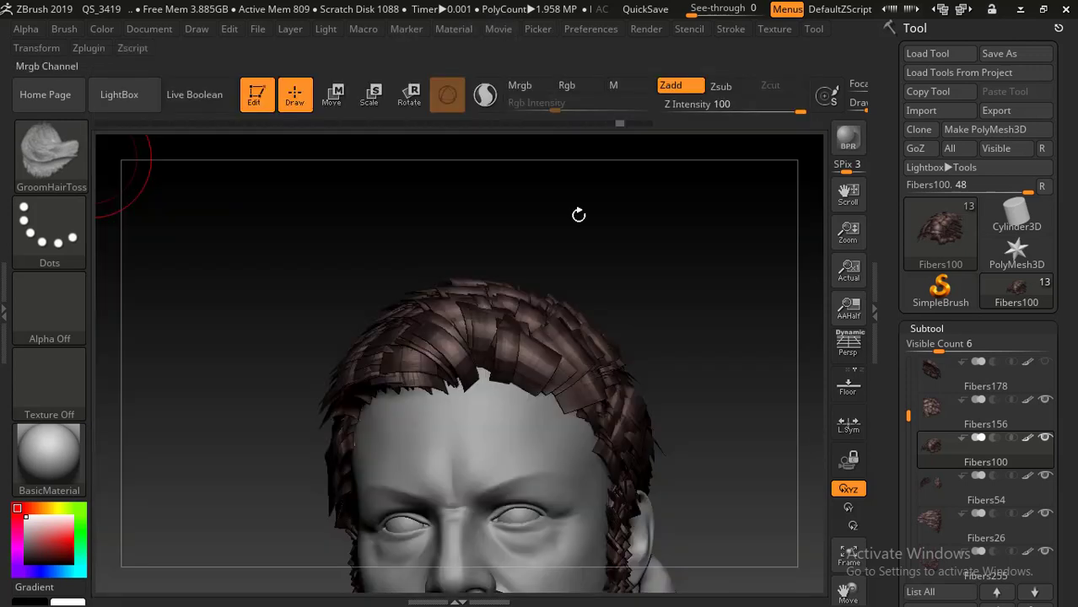
{"action": "mouse_move", "coordinate": [671, 313]}
{"action": "left_mouse_down"}
{"action": "mouse_move", "coordinate": [700, 311]}
{"action": "mouse_move", "coordinate": [712, 245]}
{"action": "left_mouse_up"}
{"action": "left_click_drag", "start_coordinate": [646, 275], "coordinate": [468, 284]}
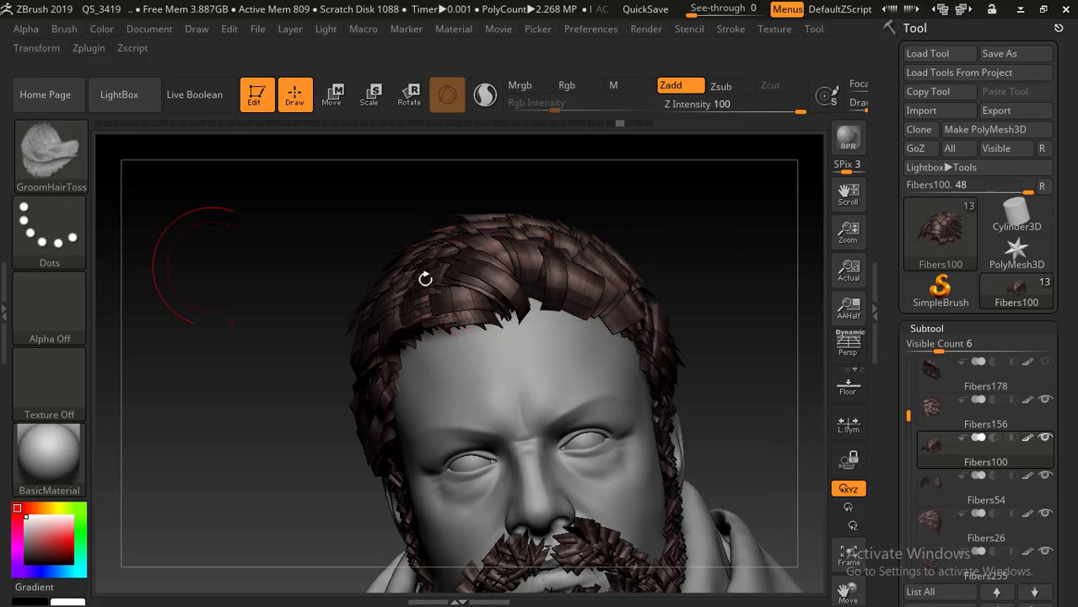
{"action": "left_click_drag", "start_coordinate": [717, 224], "coordinate": [571, 302]}
{"action": "left_click_drag", "start_coordinate": [271, 361], "coordinate": [288, 319]}
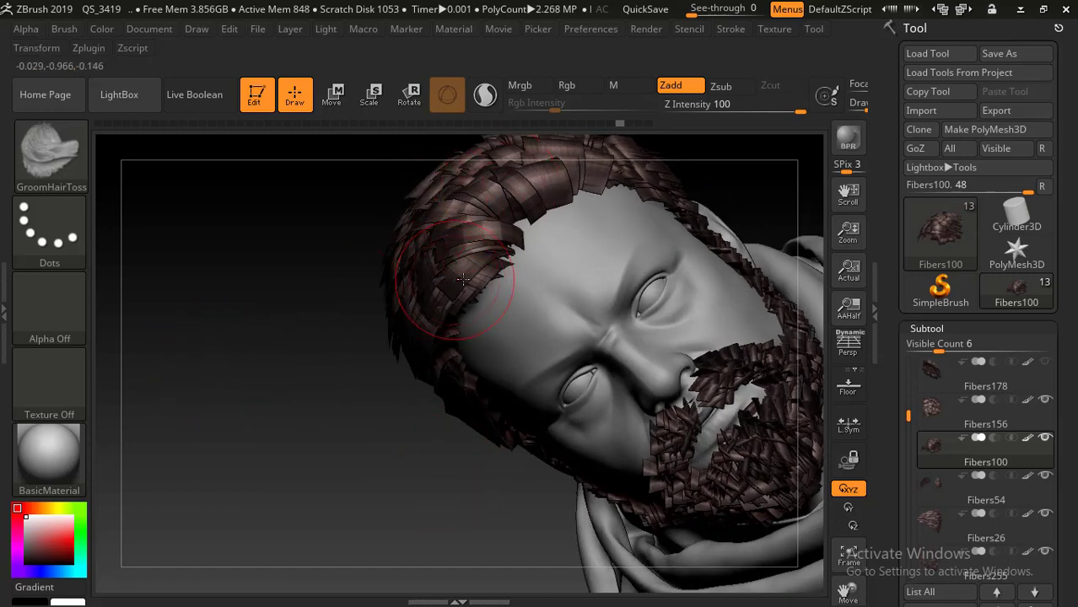
{"action": "left_click_drag", "start_coordinate": [257, 263], "coordinate": [253, 311], "text": "alt"}
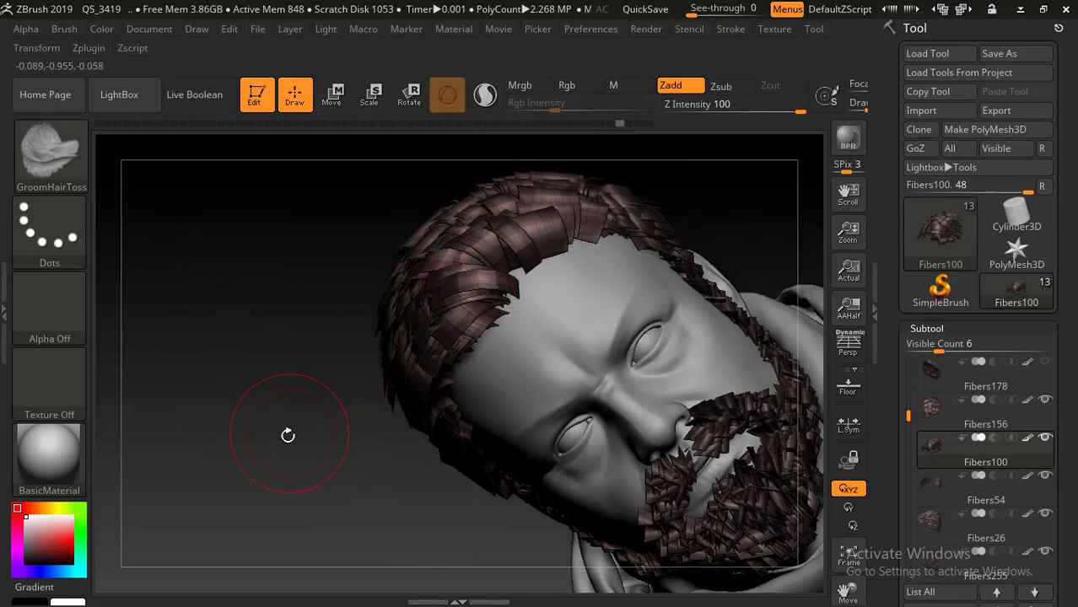
{"action": "left_click_drag", "start_coordinate": [335, 381], "coordinate": [352, 364]}
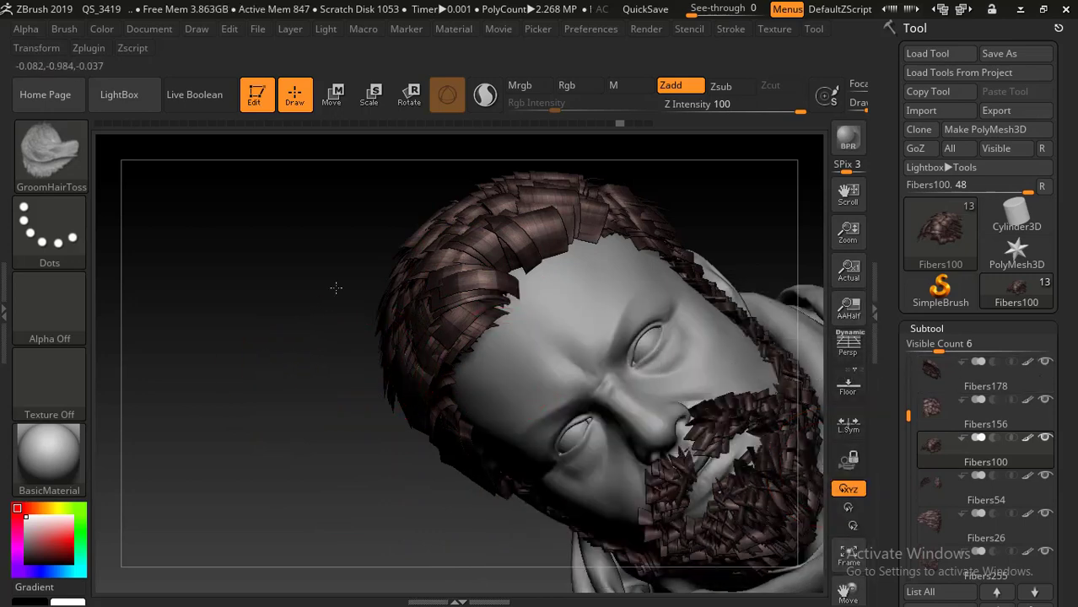
{"action": "mouse_move", "coordinate": [336, 287]}
{"action": "left_mouse_down"}
{"action": "mouse_move", "coordinate": [630, 291]}
{"action": "mouse_move", "coordinate": [625, 324]}
{"action": "mouse_move", "coordinate": [676, 246]}
{"action": "mouse_move", "coordinate": [606, 238]}
{"action": "mouse_move", "coordinate": [742, 301]}
{"action": "left_mouse_up"}
{"action": "left_click_drag", "start_coordinate": [703, 413], "coordinate": [703, 344], "text": "alt"}
{"action": "left_click_drag", "start_coordinate": [698, 305], "coordinate": [602, 233], "text": "alt"}
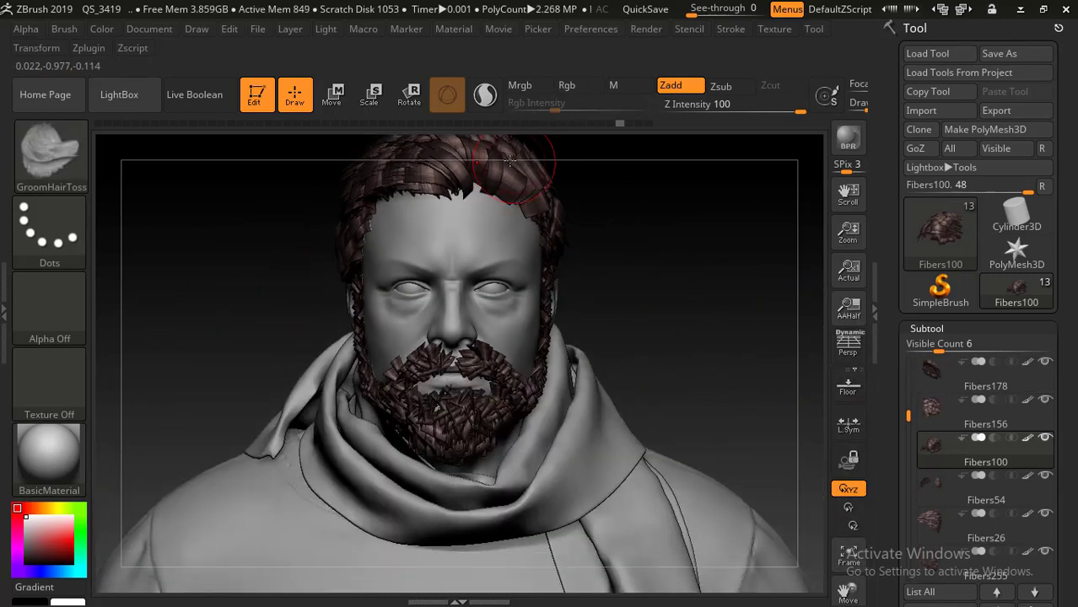
Step: Export the Fibers255 beard subtool to the Documents folder as an OBJ file named hair1
{"action": "left_click_drag", "start_coordinate": [908, 416], "coordinate": [906, 453]}
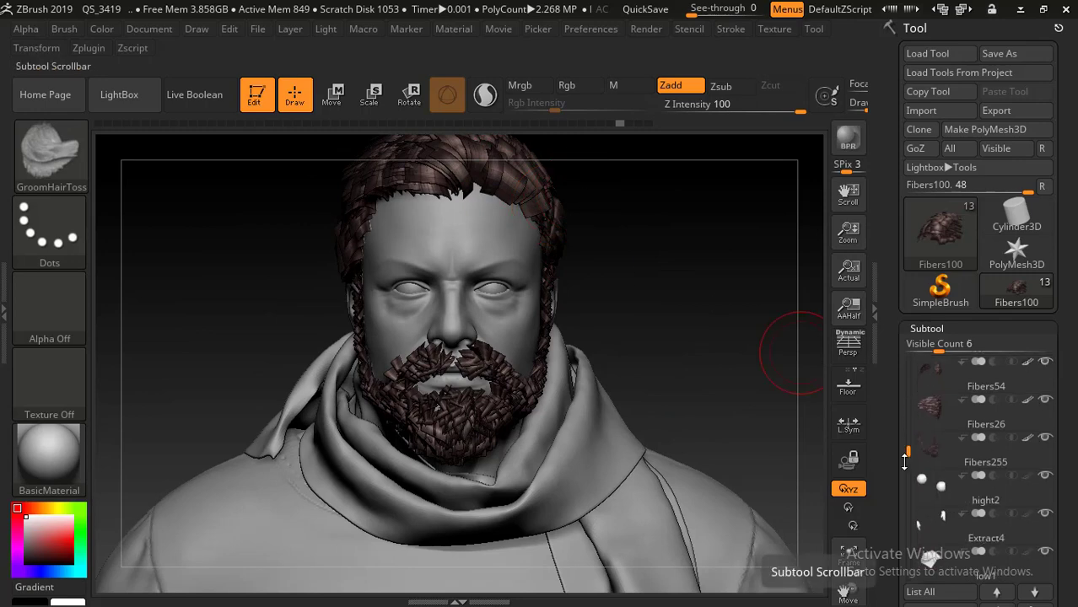
{"action": "left_click", "coordinate": [957, 446]}
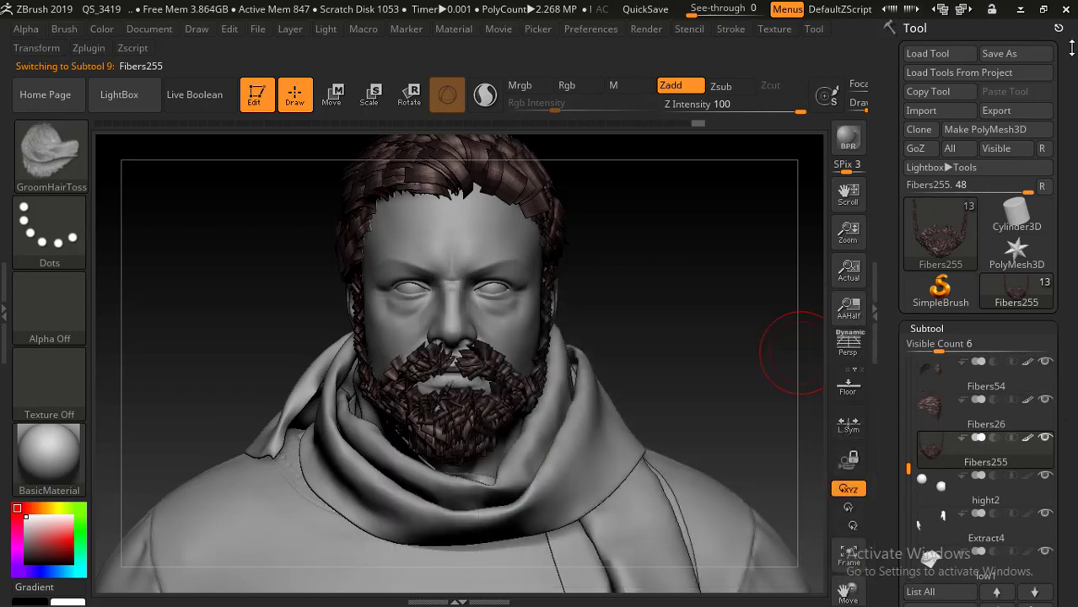
{"action": "left_click", "coordinate": [1028, 115]}
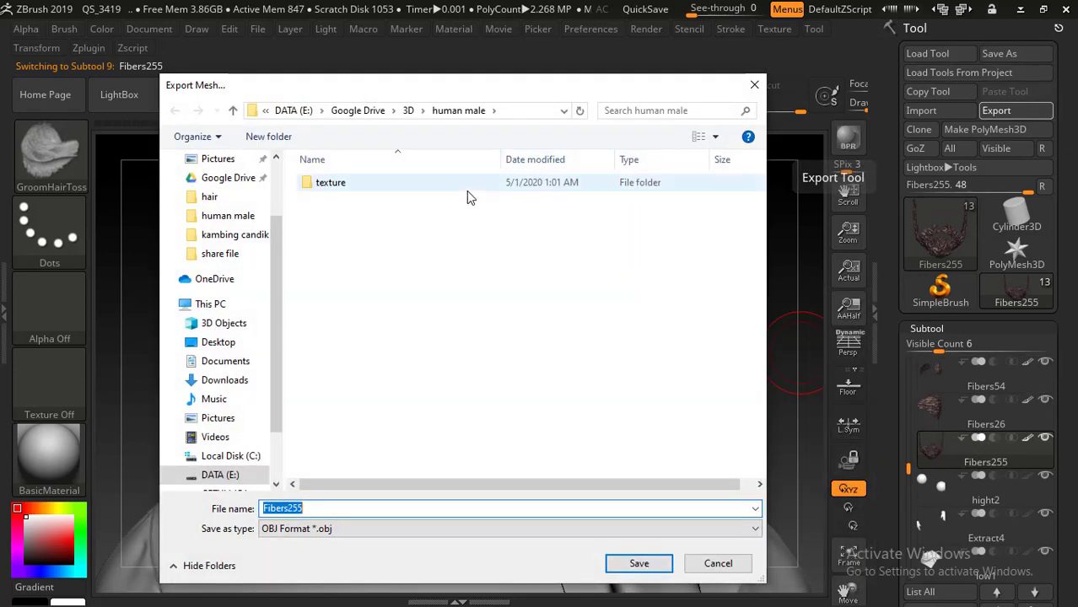
{"action": "left_click", "coordinate": [244, 364]}
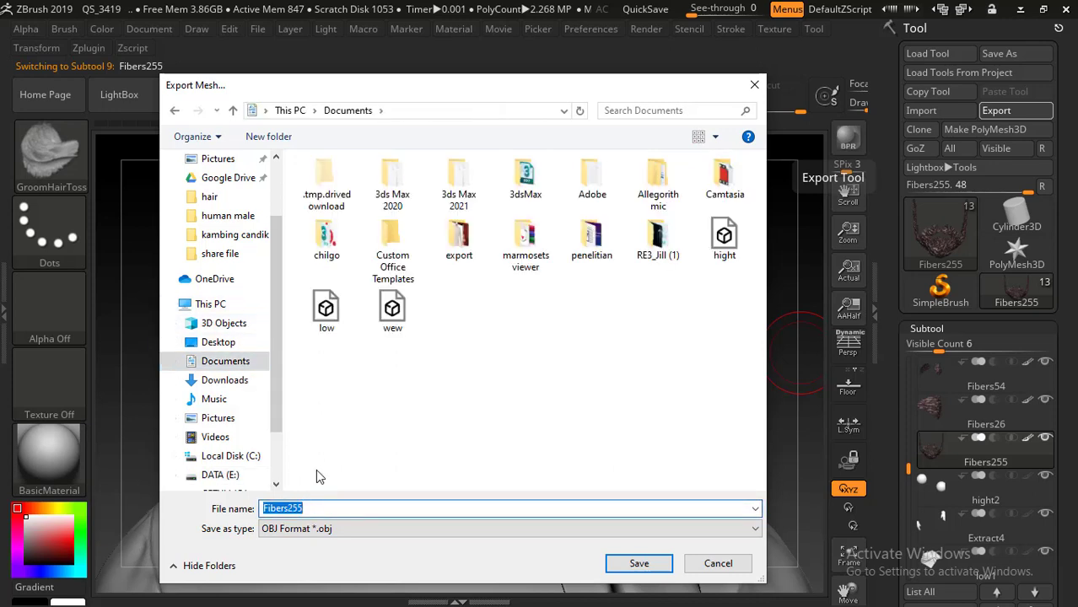
{"action": "type", "text": "hair1"}
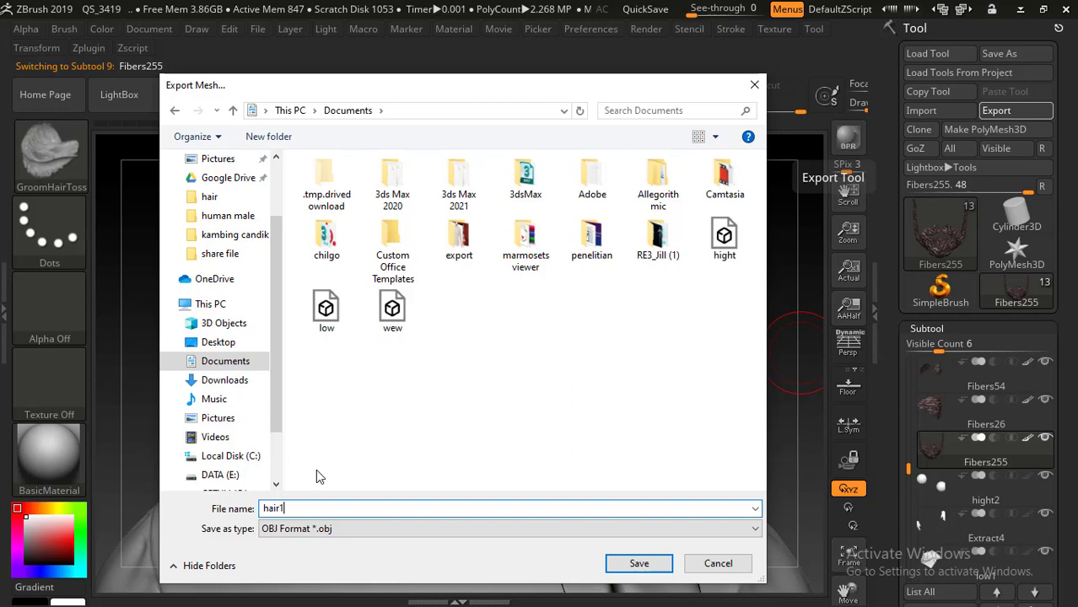
{"action": "left_click", "coordinate": [662, 564]}
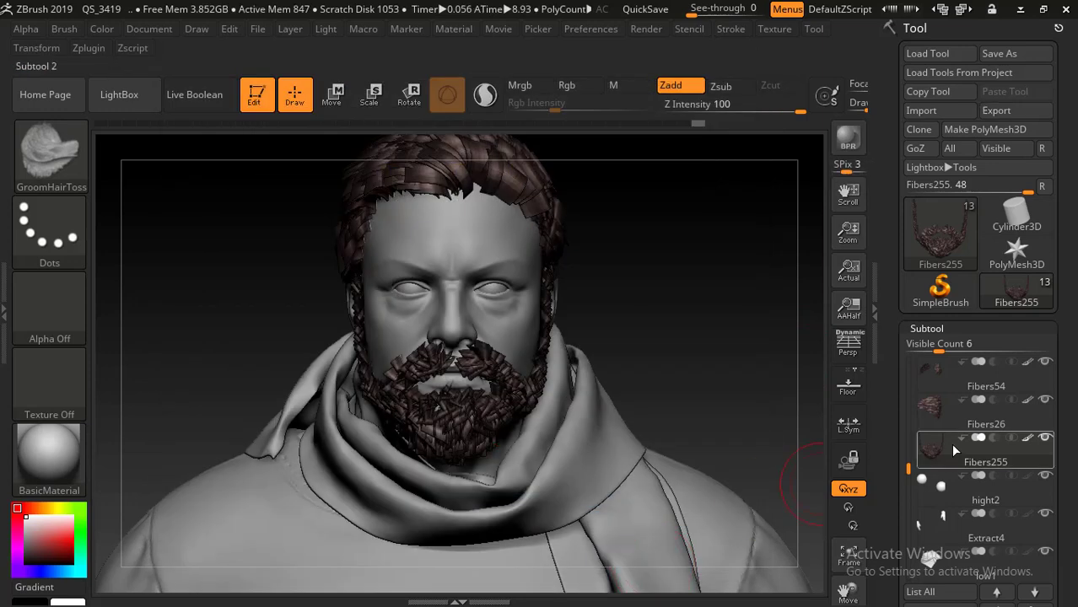
Step: Select the Fibers26 subtool and show the other hair layers above it in the subtool list
{"action": "left_click", "coordinate": [937, 409]}
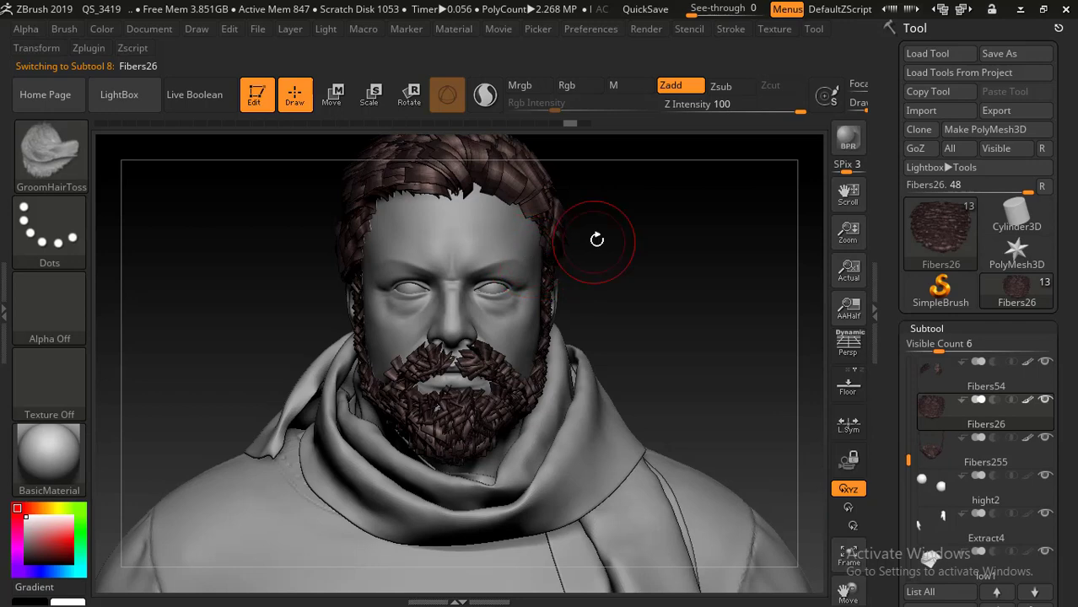
{"action": "left_click_drag", "start_coordinate": [635, 247], "coordinate": [639, 271], "text": "alt"}
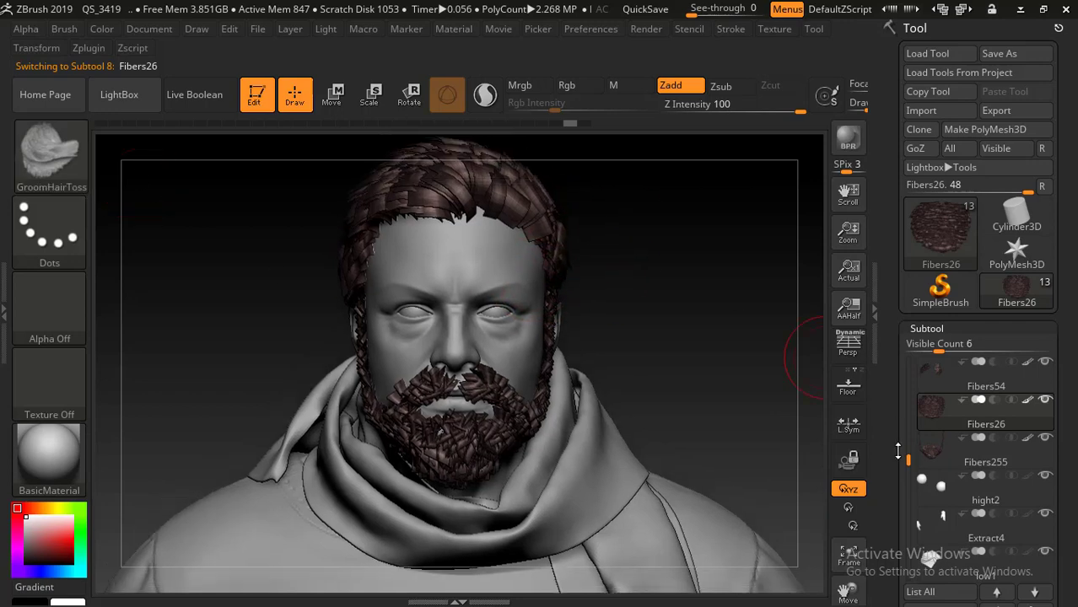
{"action": "left_click_drag", "start_coordinate": [908, 458], "coordinate": [909, 396]}
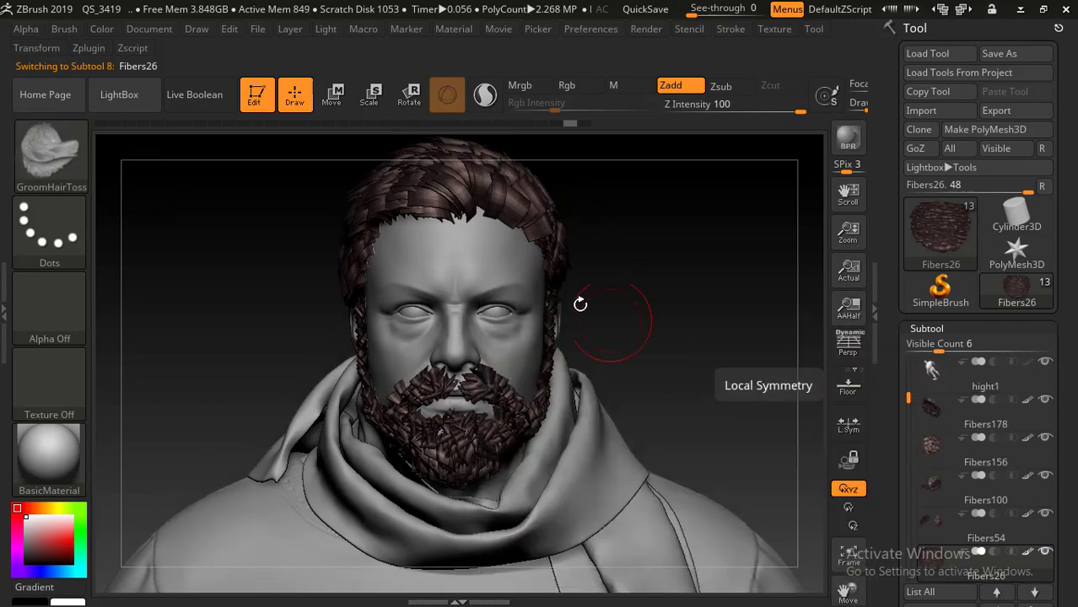